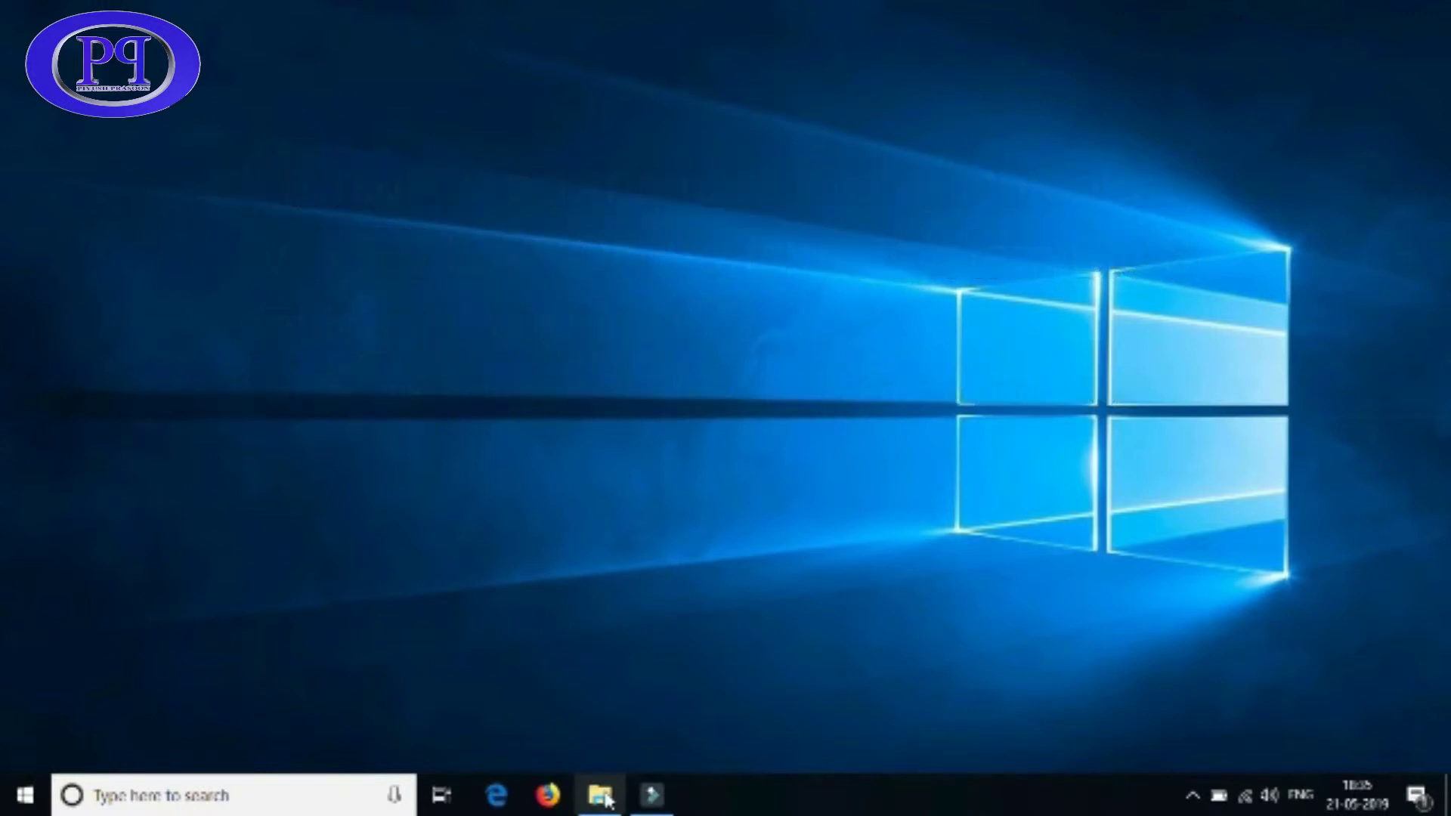
- Select the rhel-workstation-7.5 ISO in drive E's operating systems folder, then bring up the Start menu
click(601, 795)
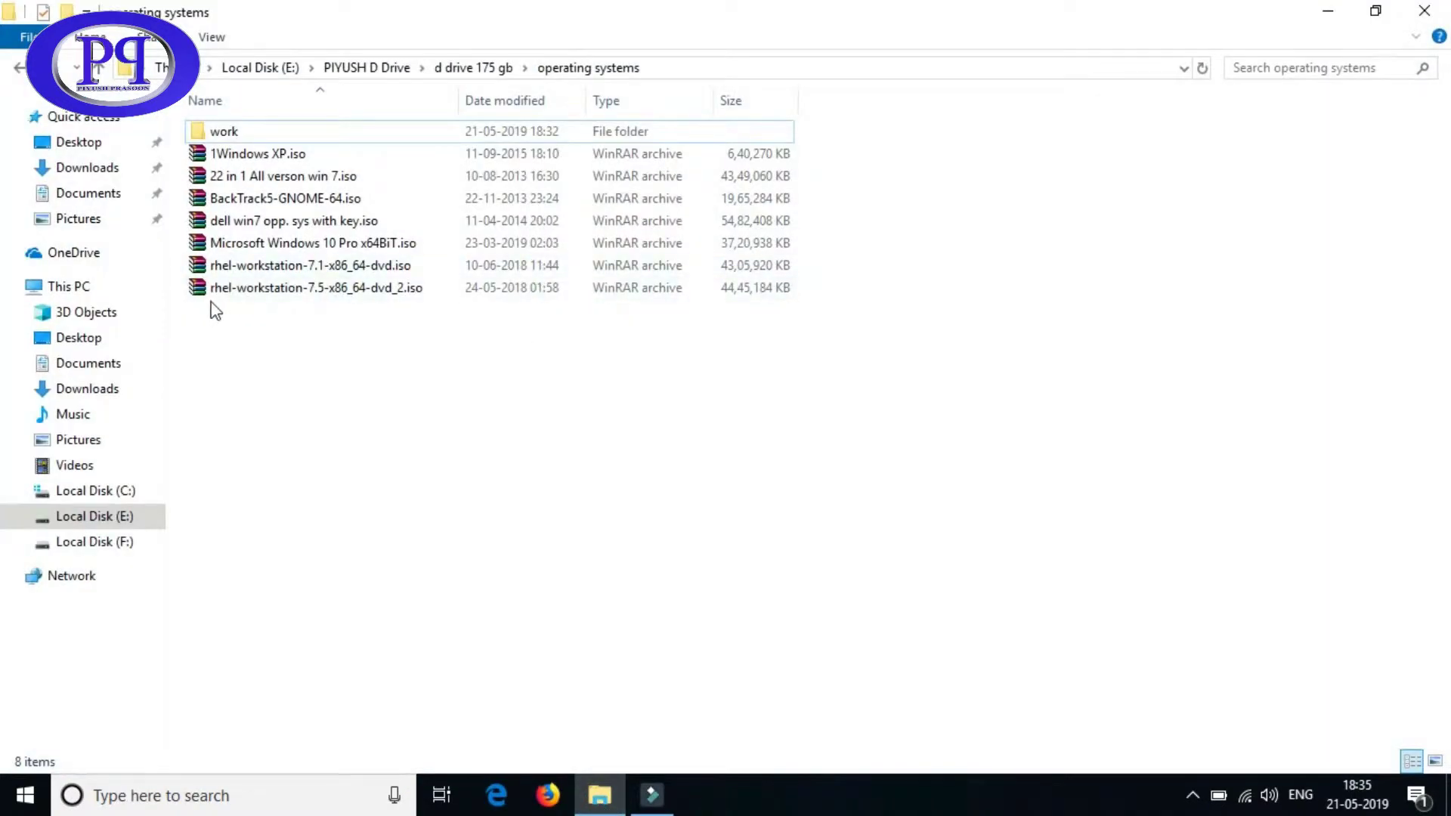
click(311, 268)
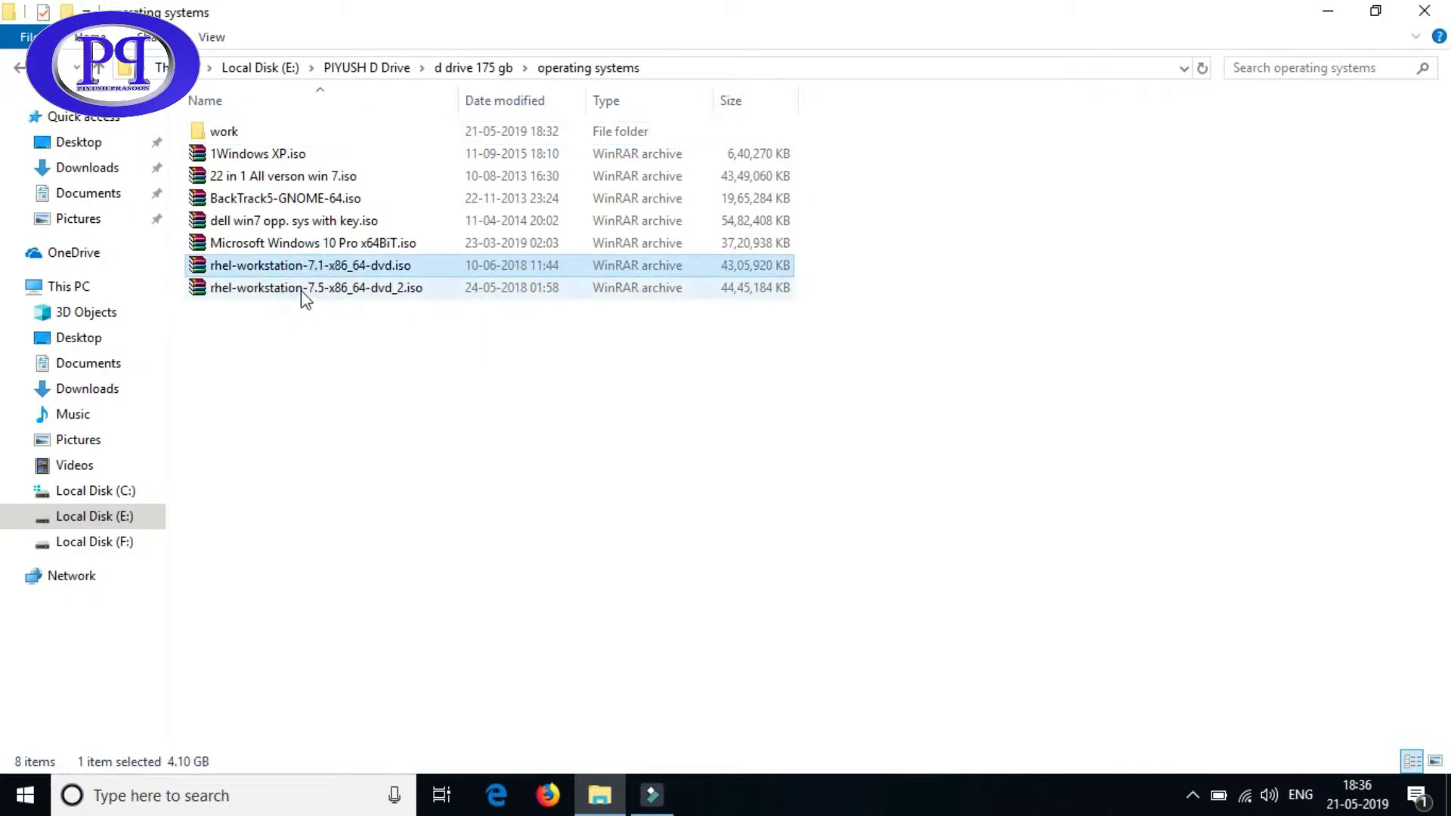
click(303, 289)
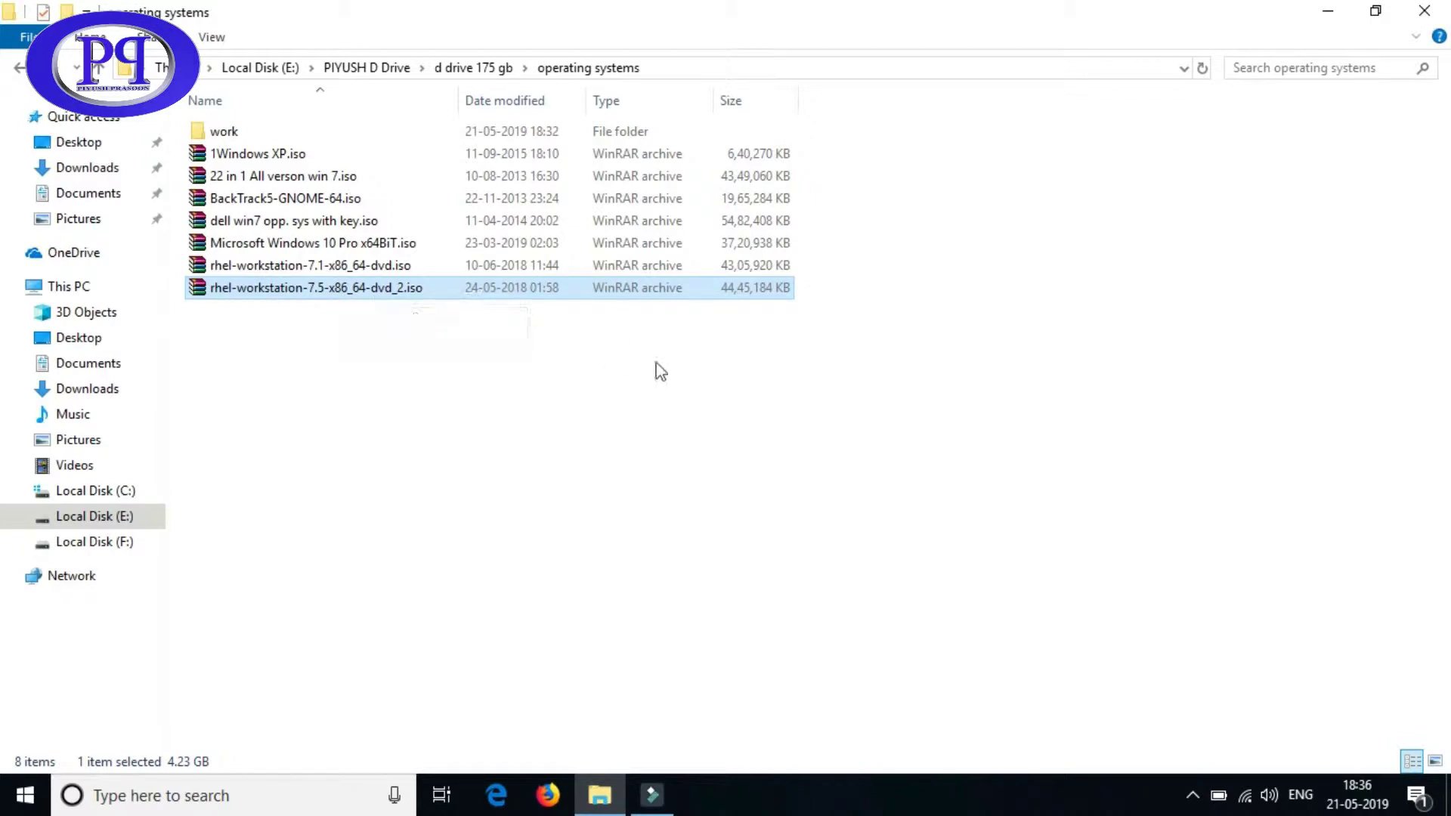
click(25, 795)
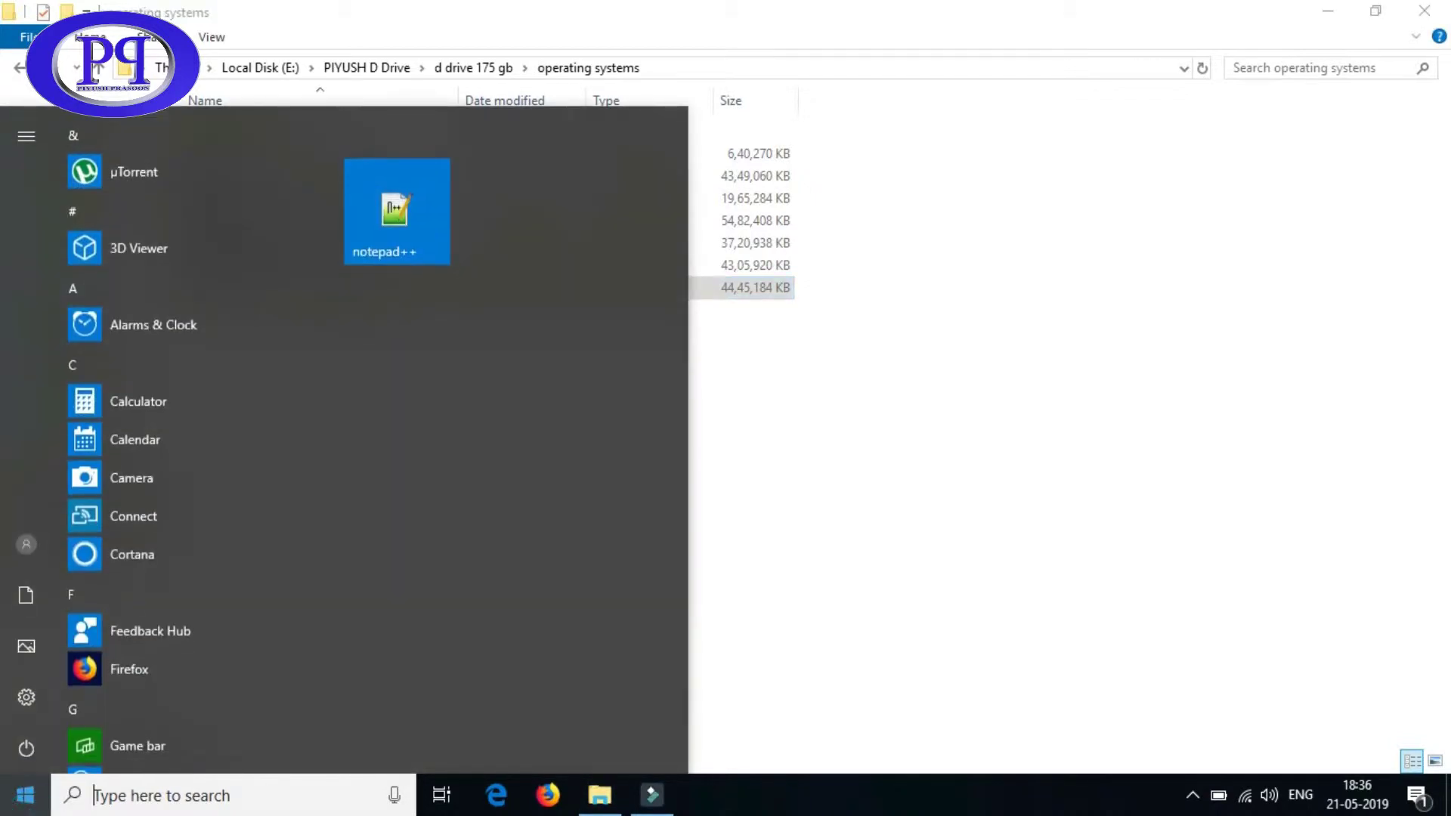
- Launch Oracle VM VirtualBox from a 'virtual' Start search and dismiss the new-version notice
text(virtual)
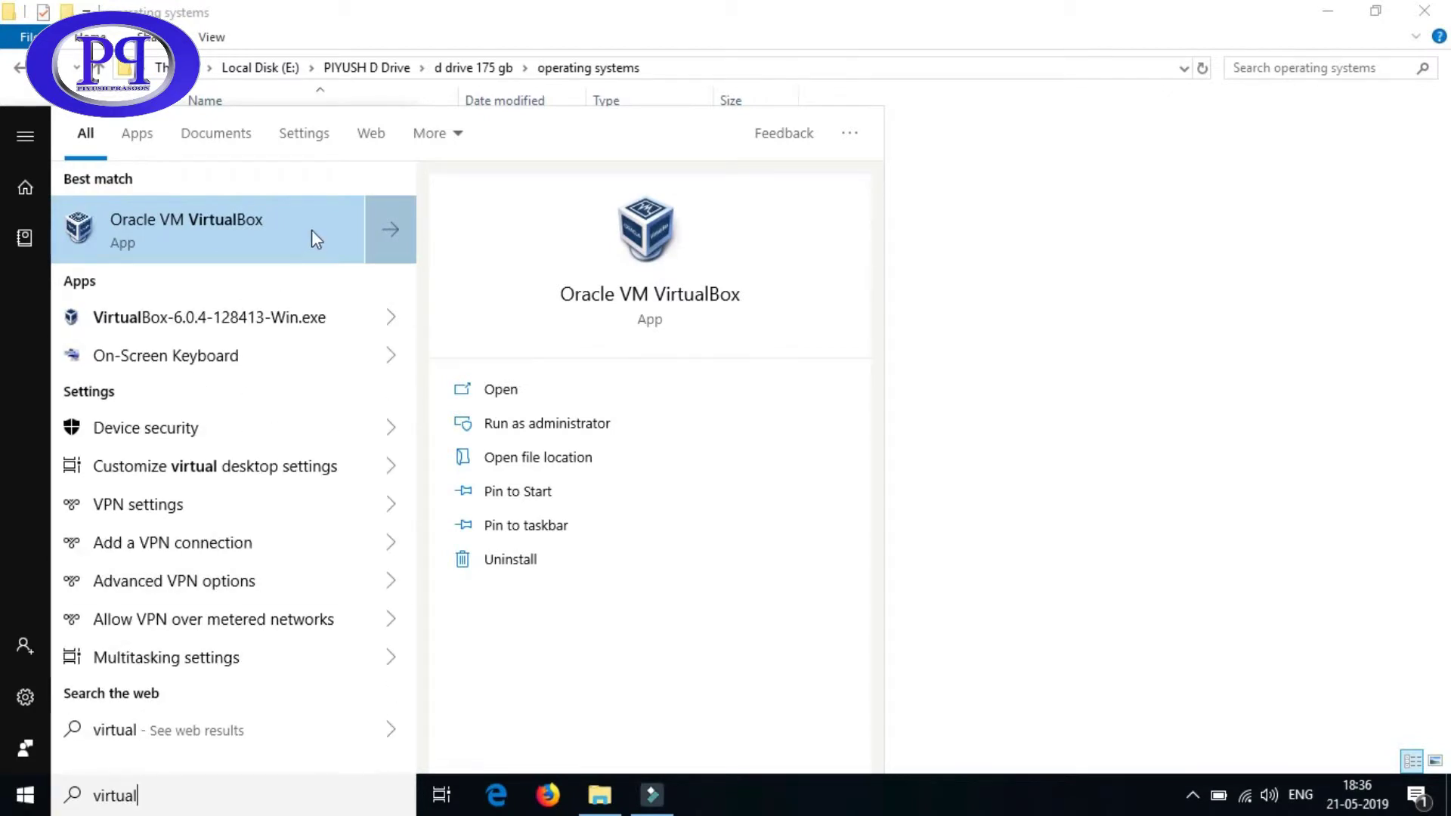
click(233, 229)
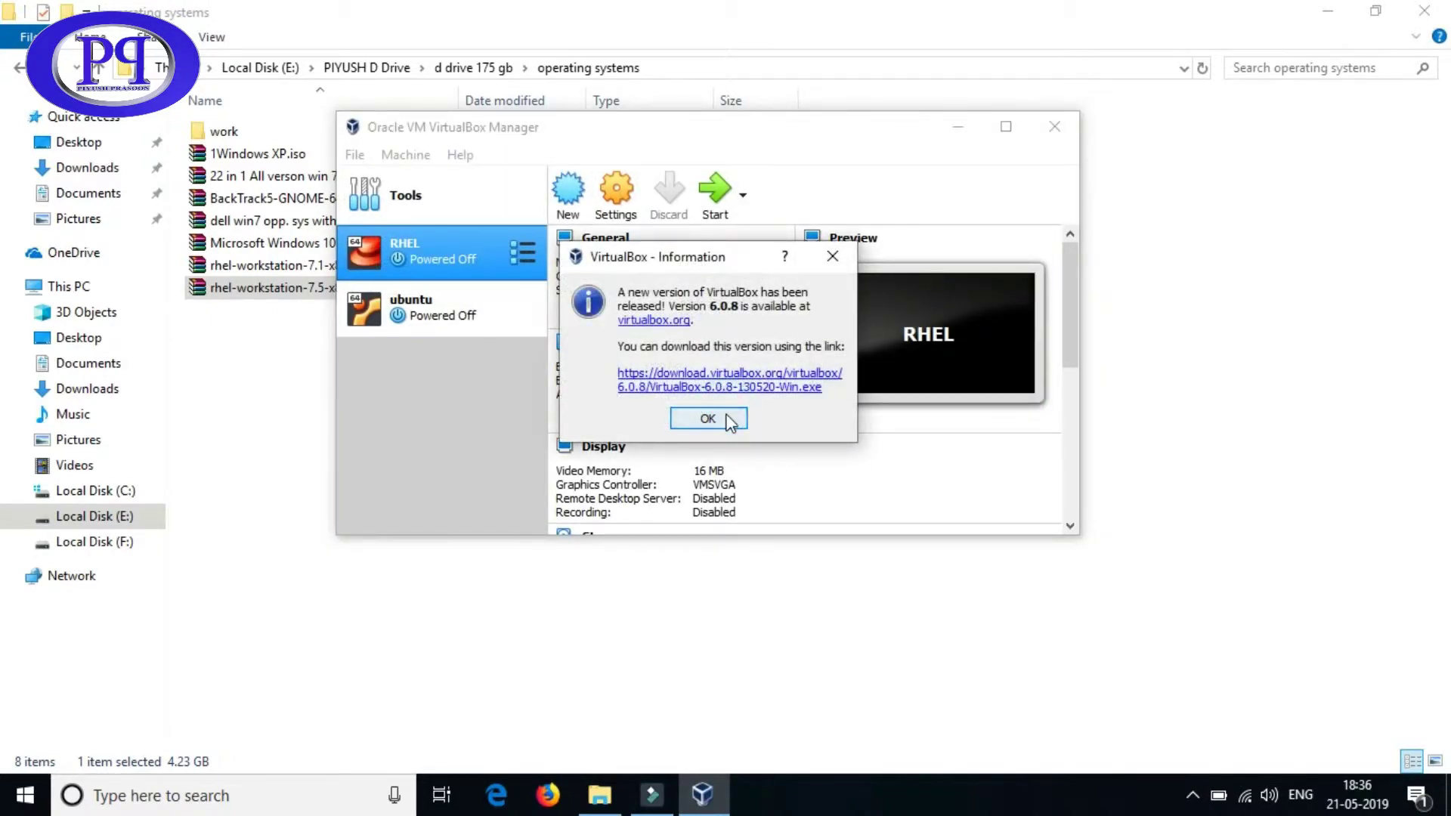
click(727, 416)
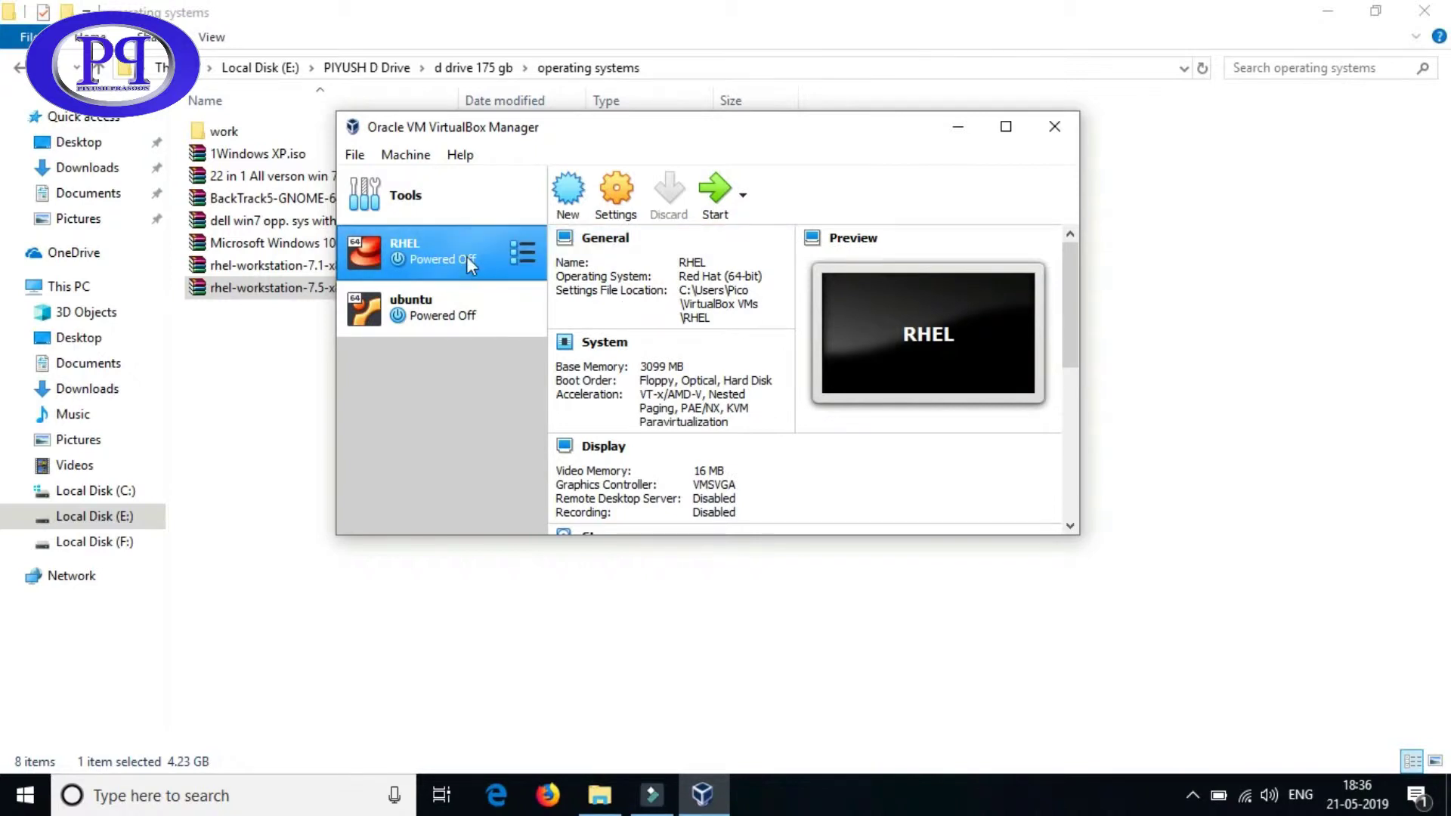
- Check the ubuntu and RHEL machine details and move the Manager window up and right
click(444, 304)
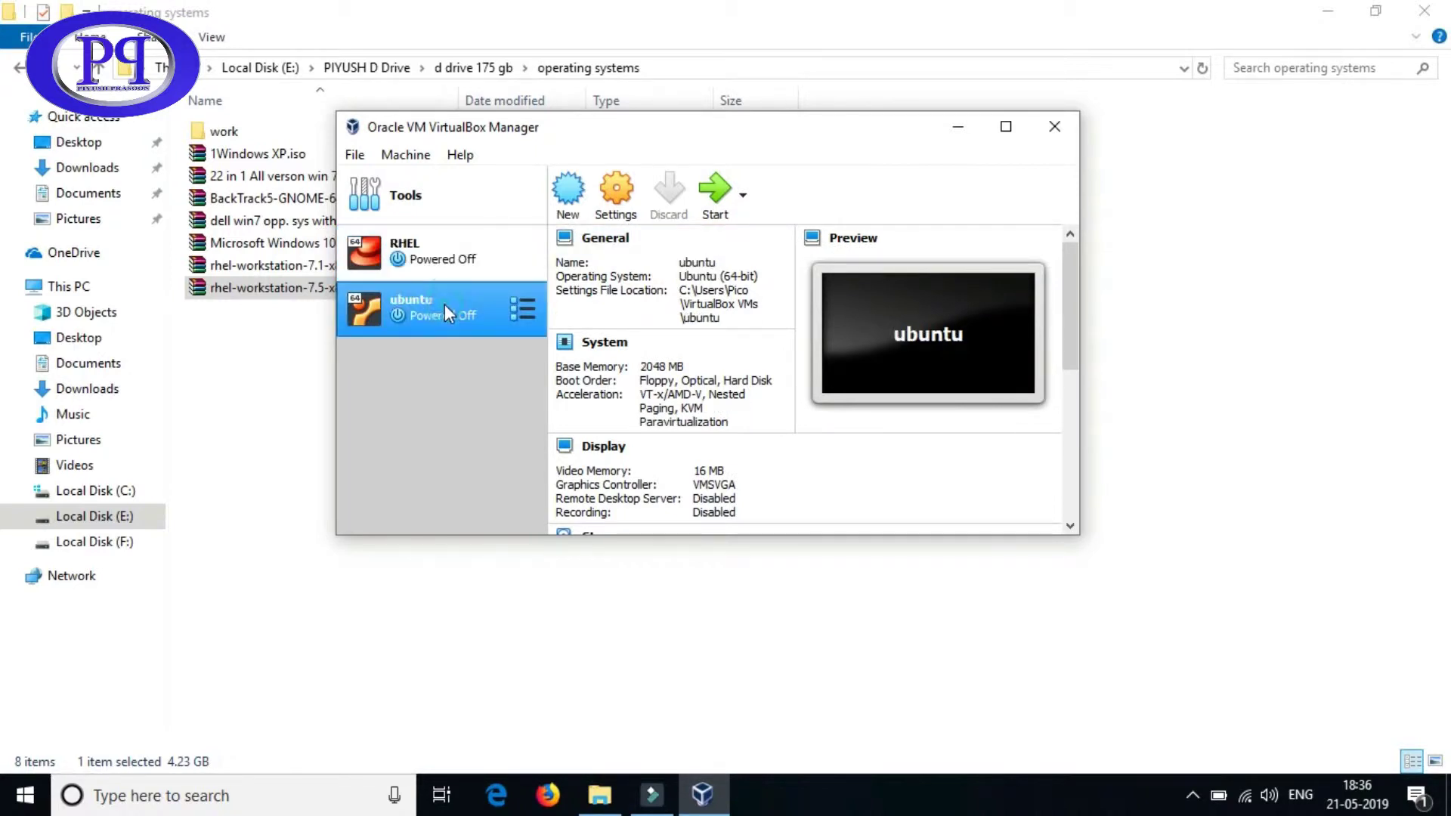
click(440, 260)
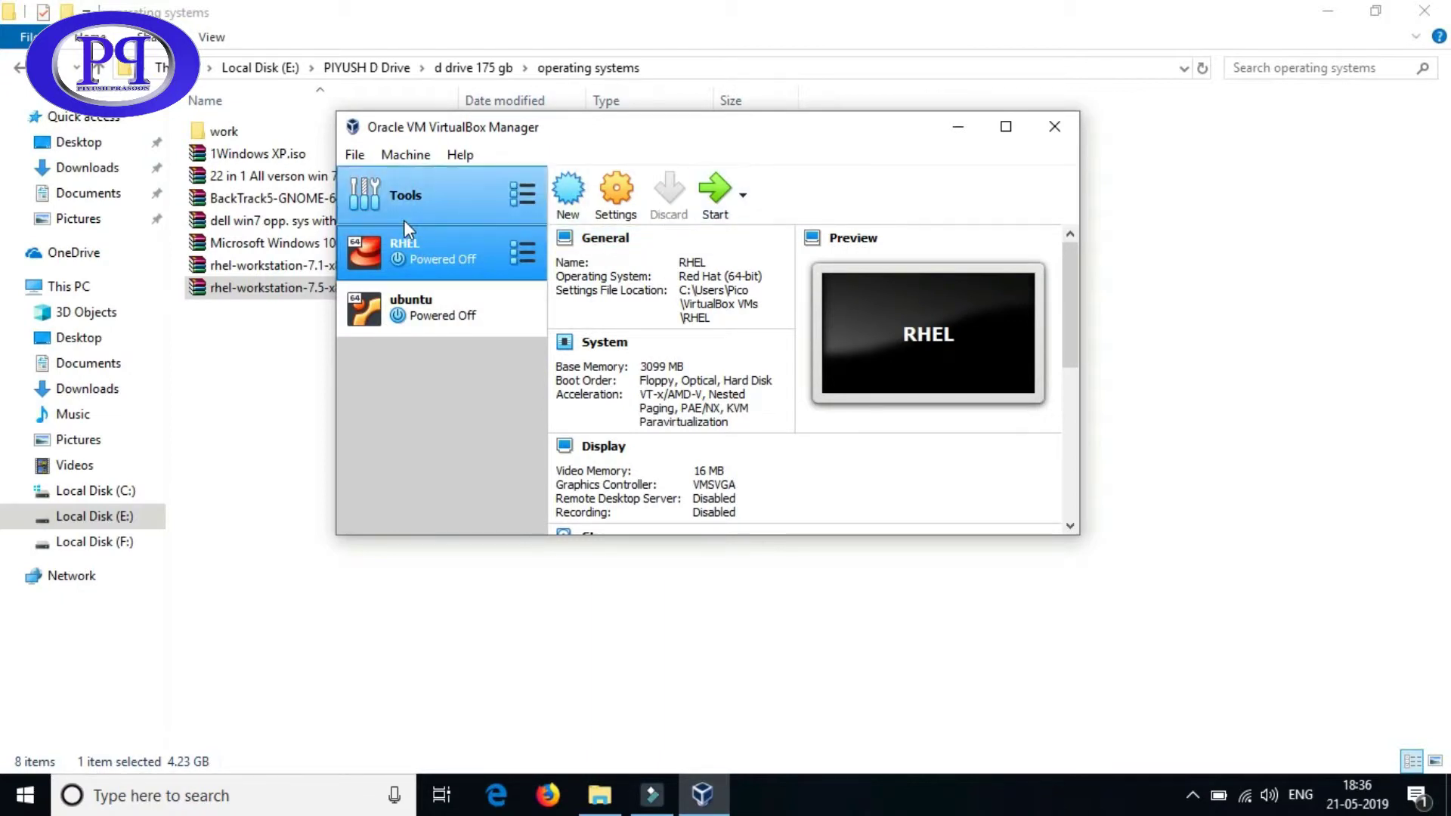
drag(764, 130, 915, 79)
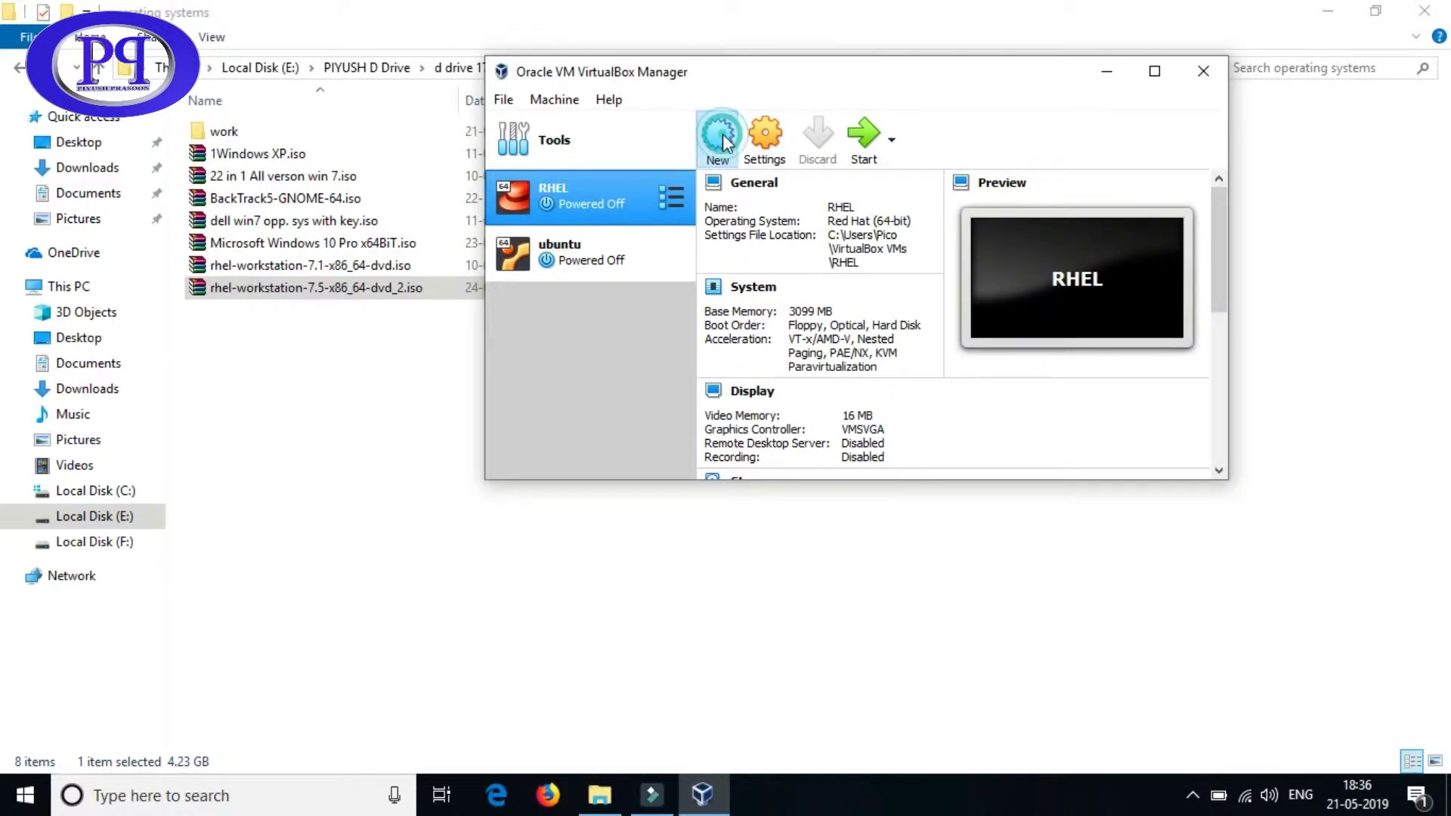
- Create a new machine named RHEL-7.5, type Linux, version Red Hat (64-bit)
click(722, 133)
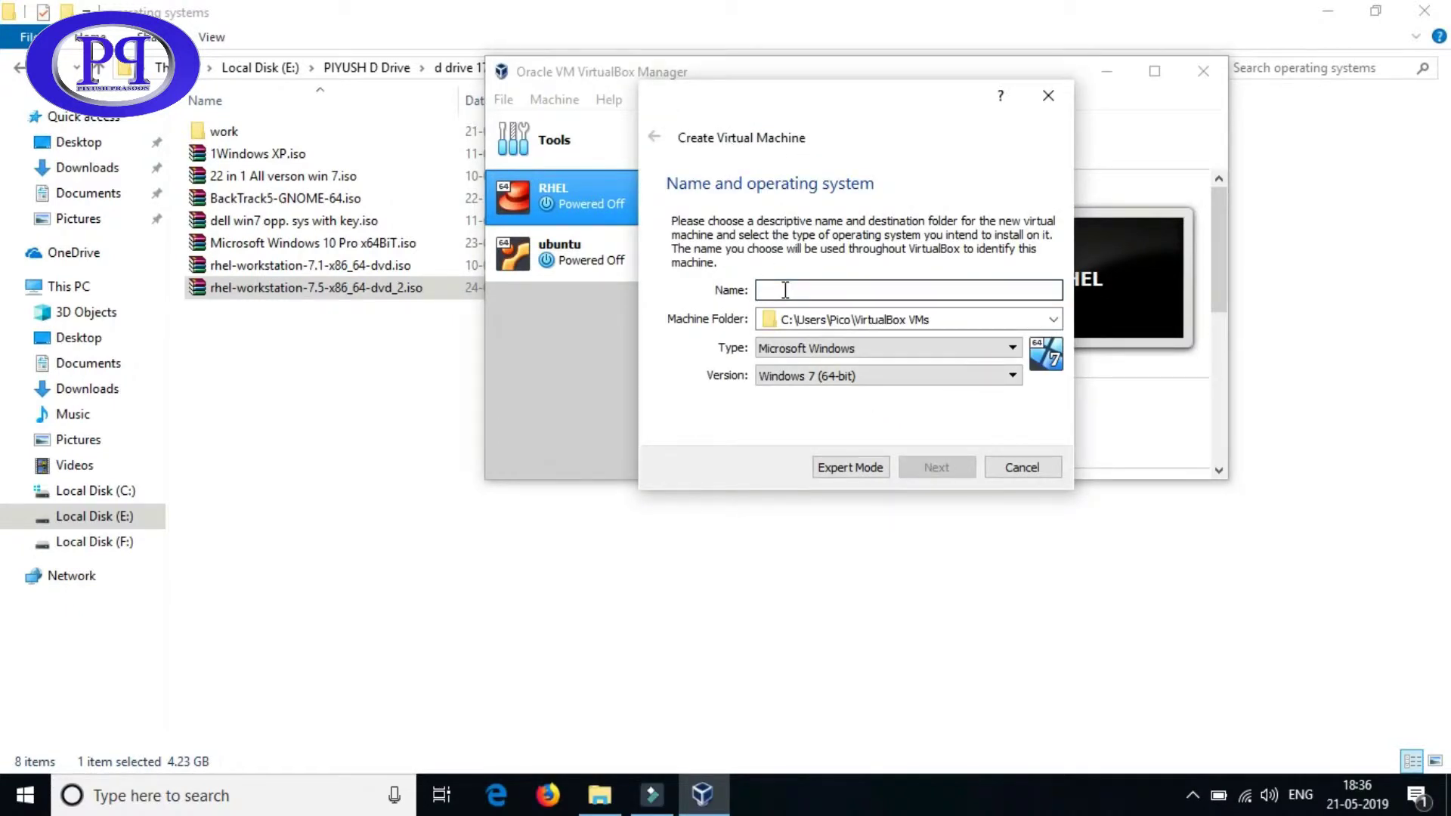
click(814, 290)
text(RHE)
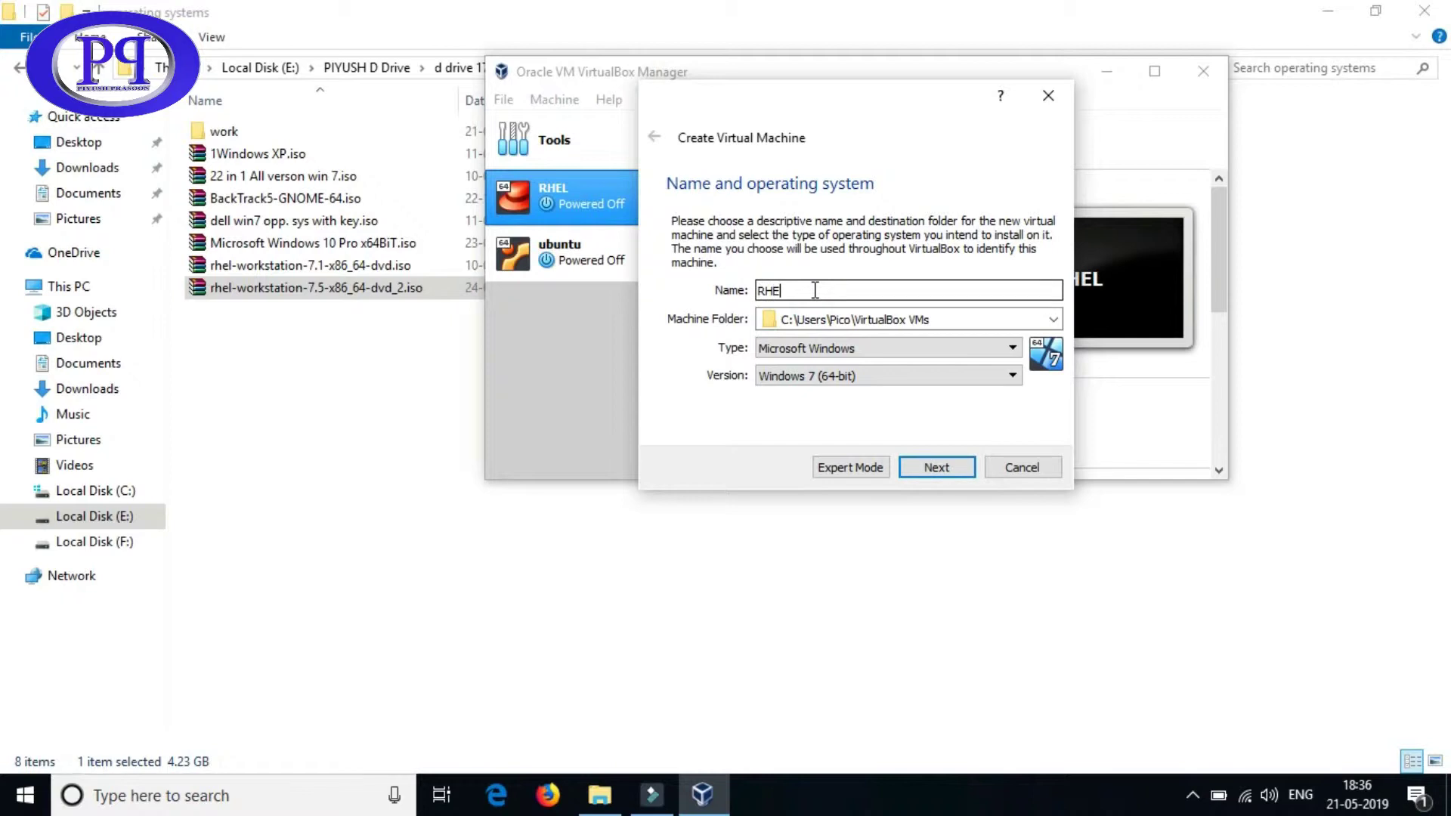
text(L-7.5)
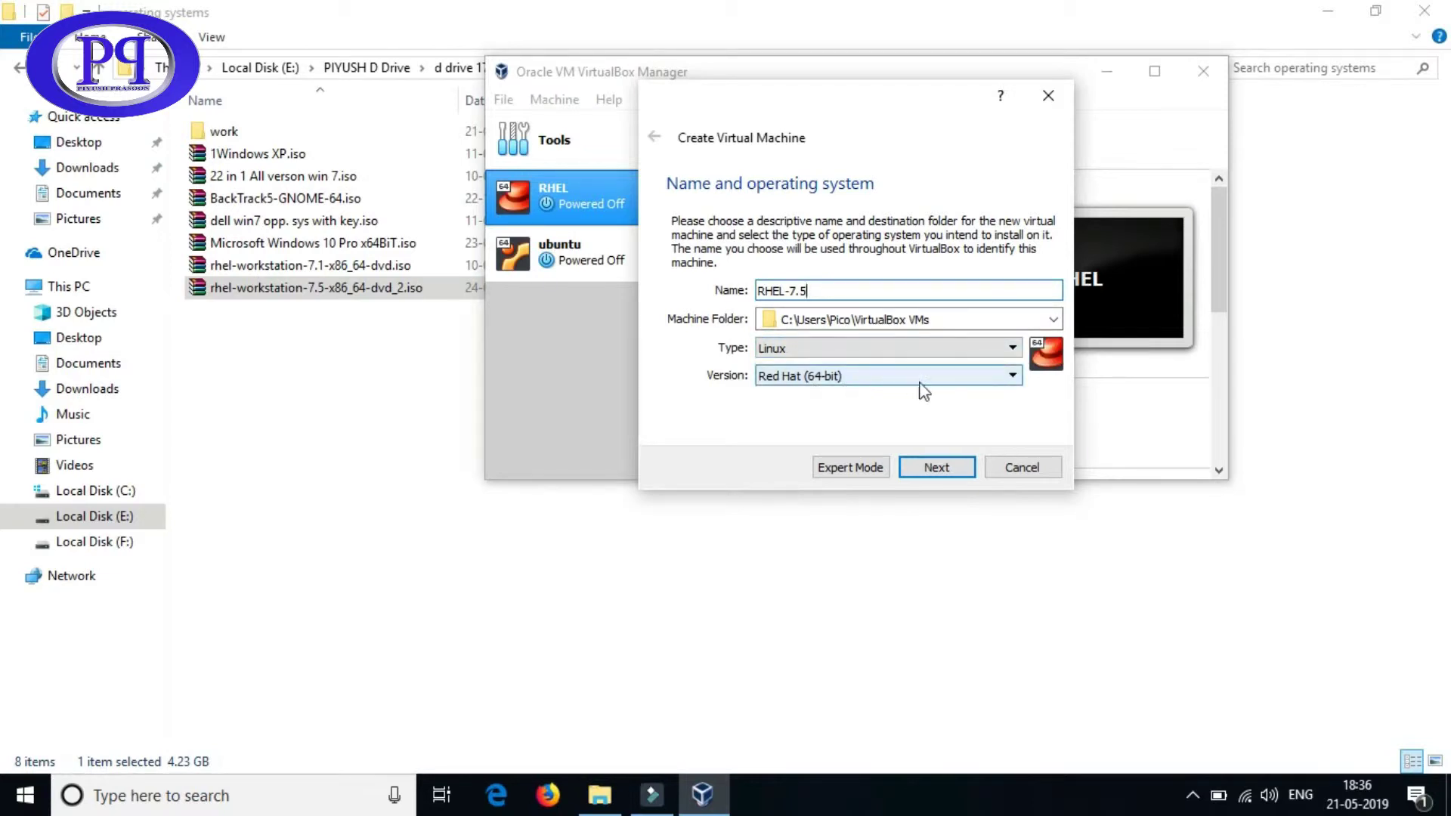
click(946, 475)
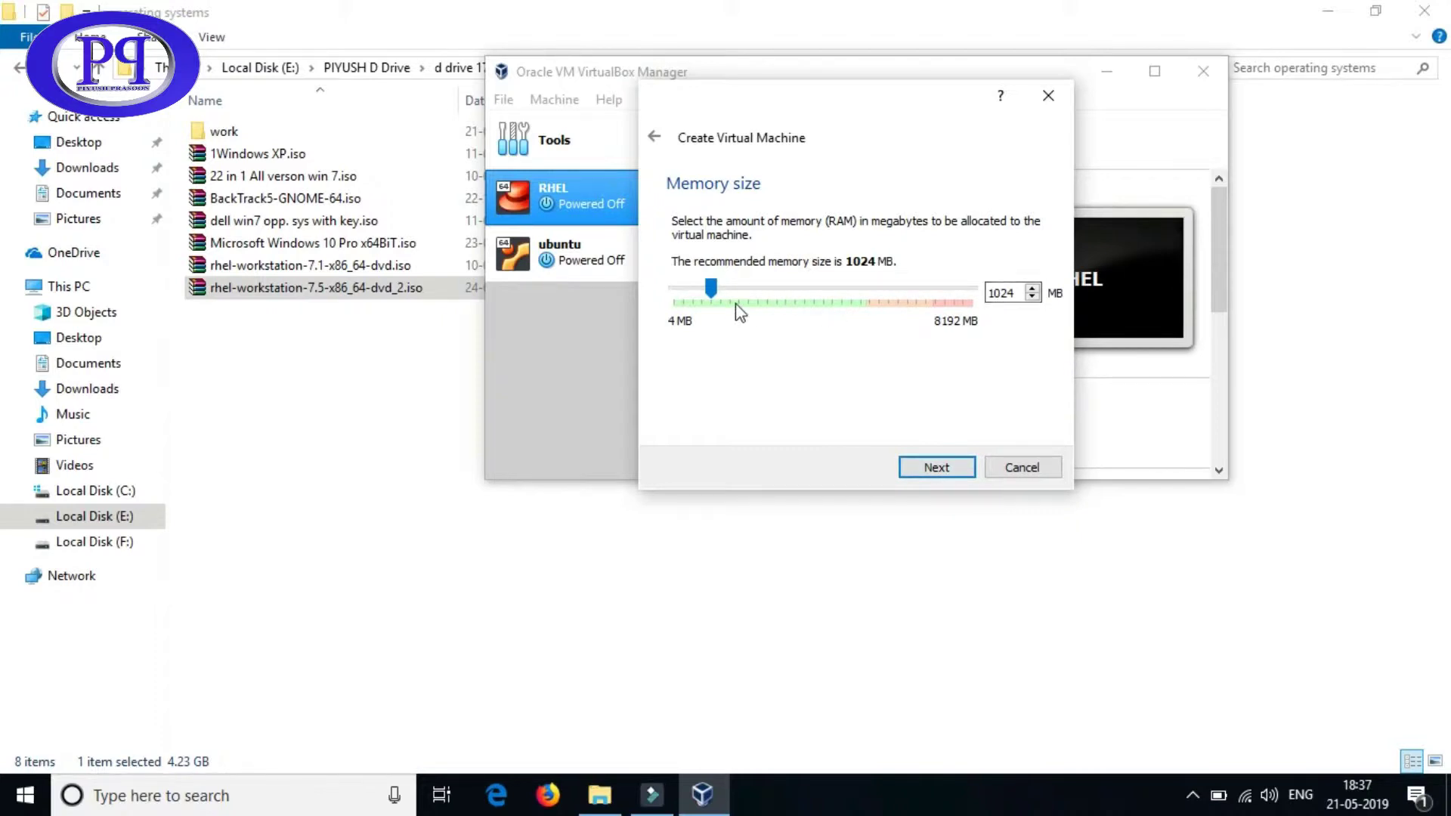
- Raise the machine's memory to 2510 MB and choose to create a new virtual hard disk
drag(712, 279, 767, 284)
click(936, 465)
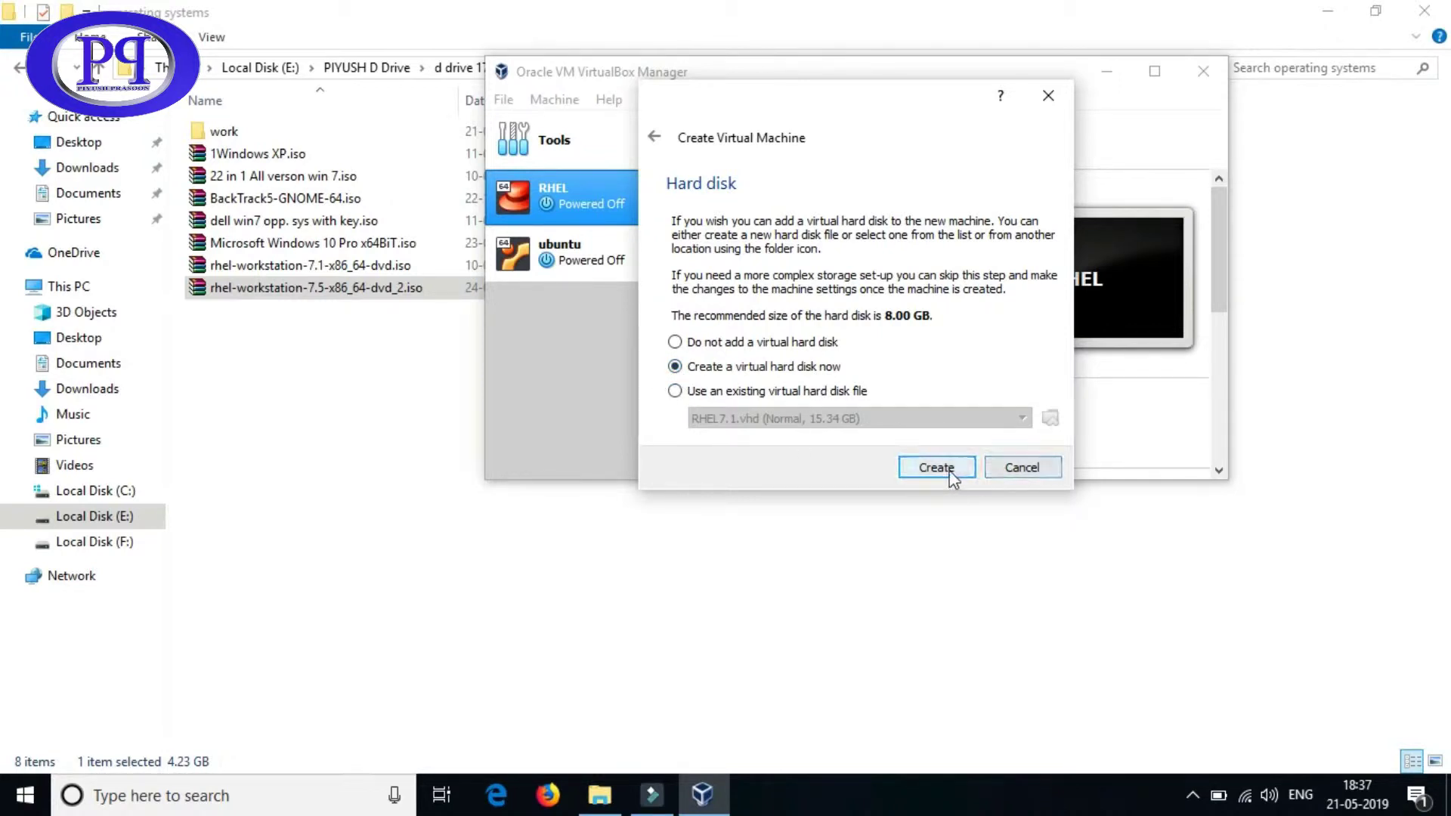
click(951, 472)
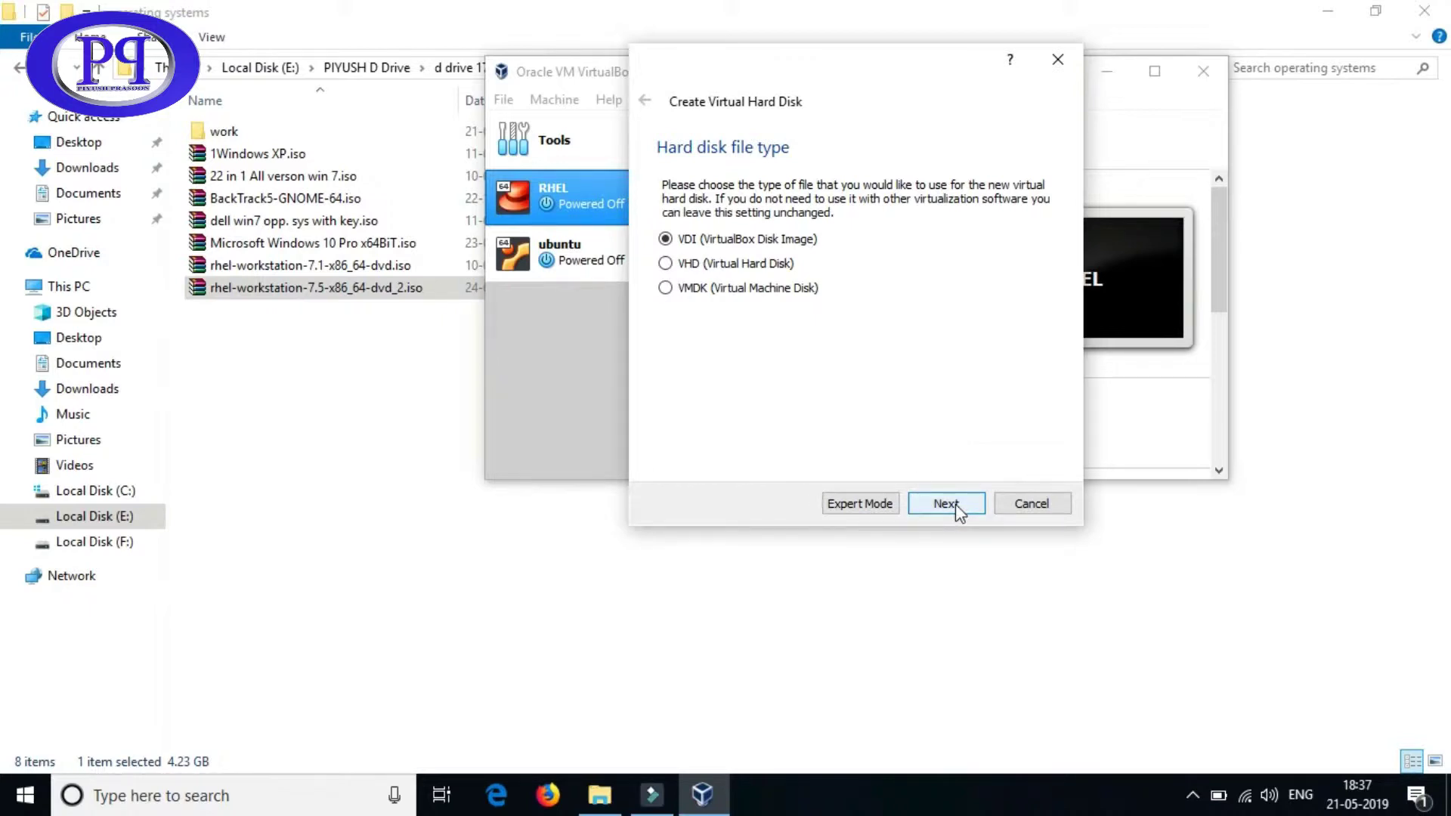
- Make the 8.00 GB disk a fixed-size VHD and browse for where to store its file
click(664, 264)
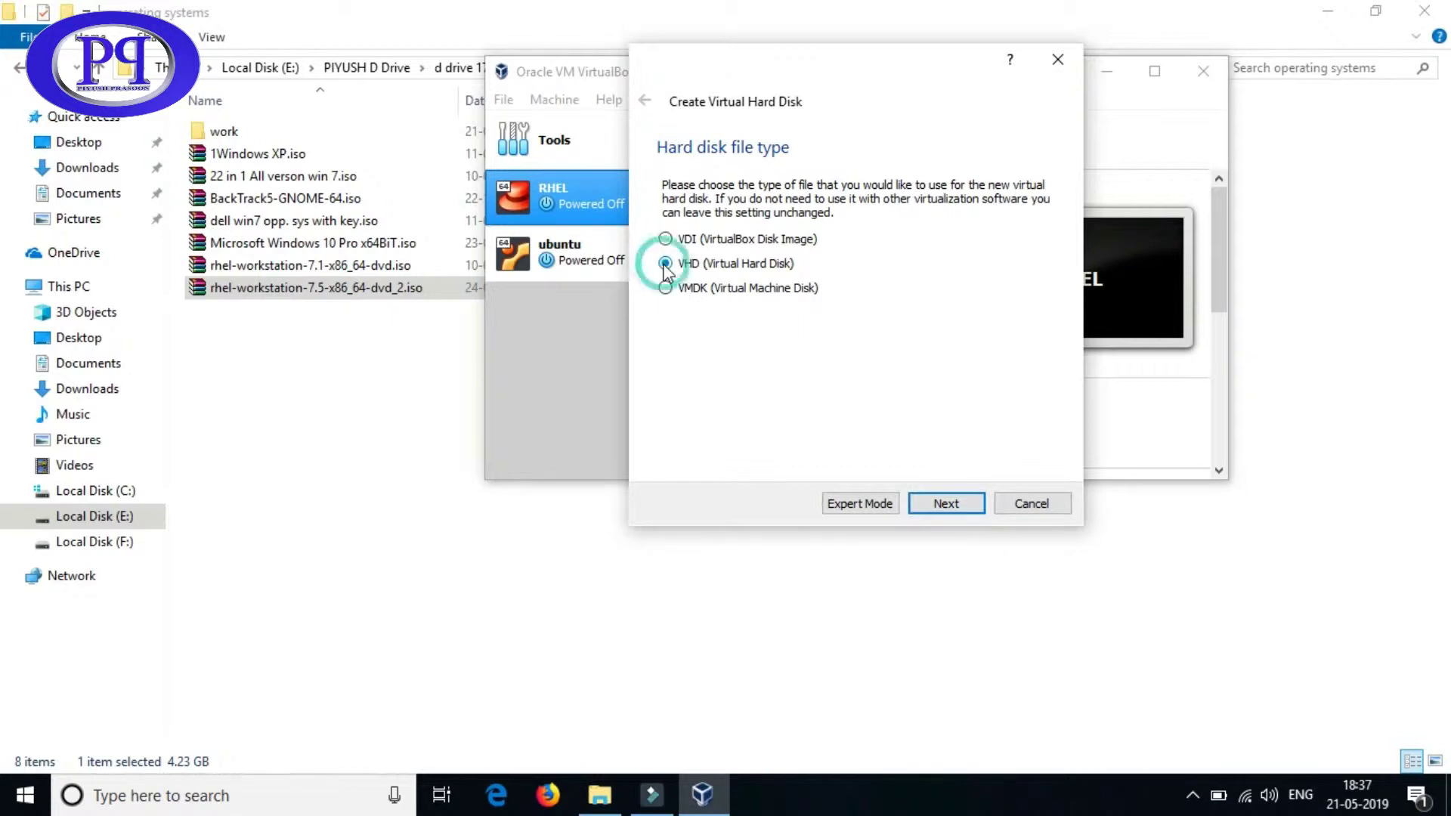
click(941, 510)
click(668, 363)
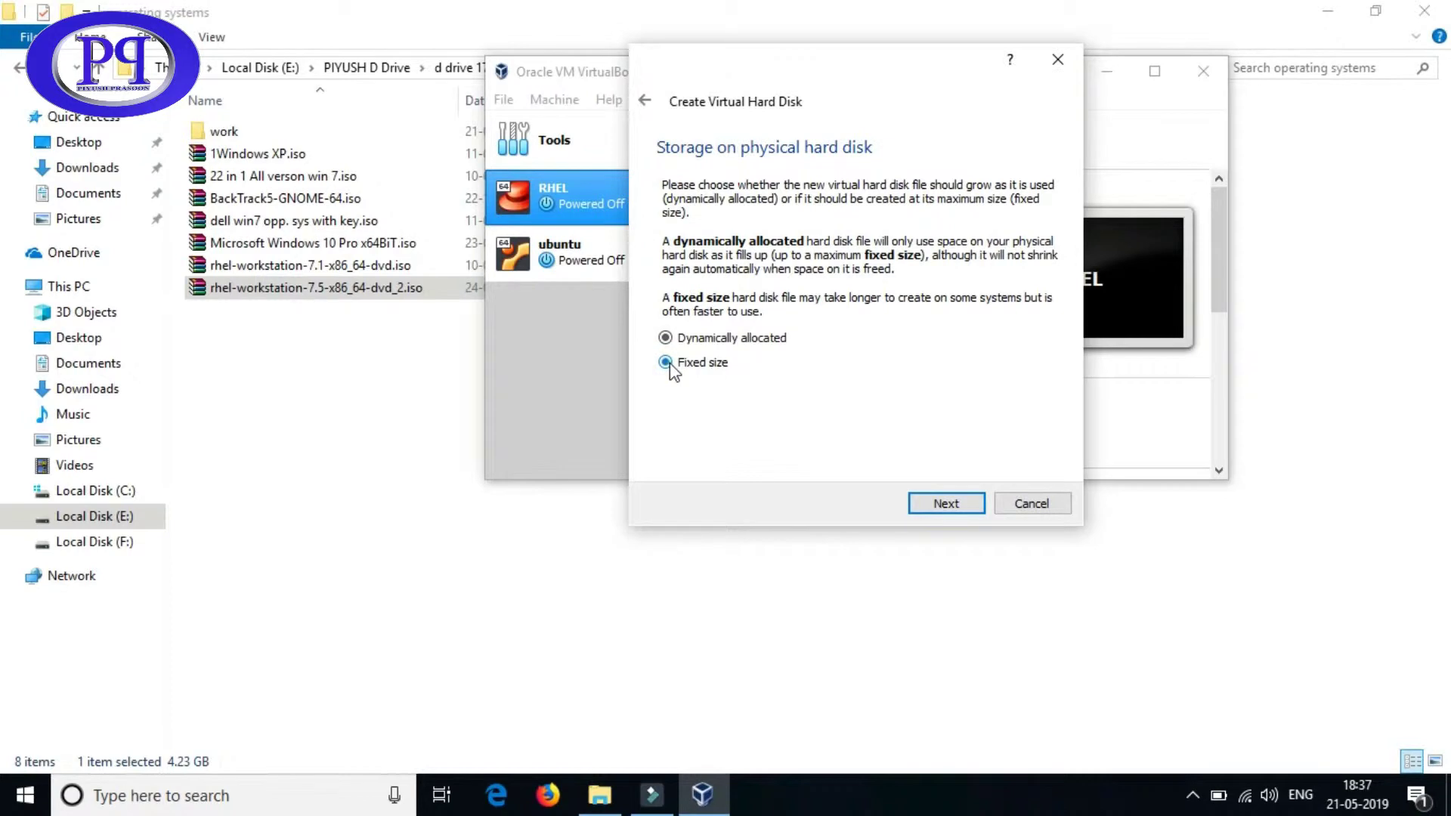
click(938, 506)
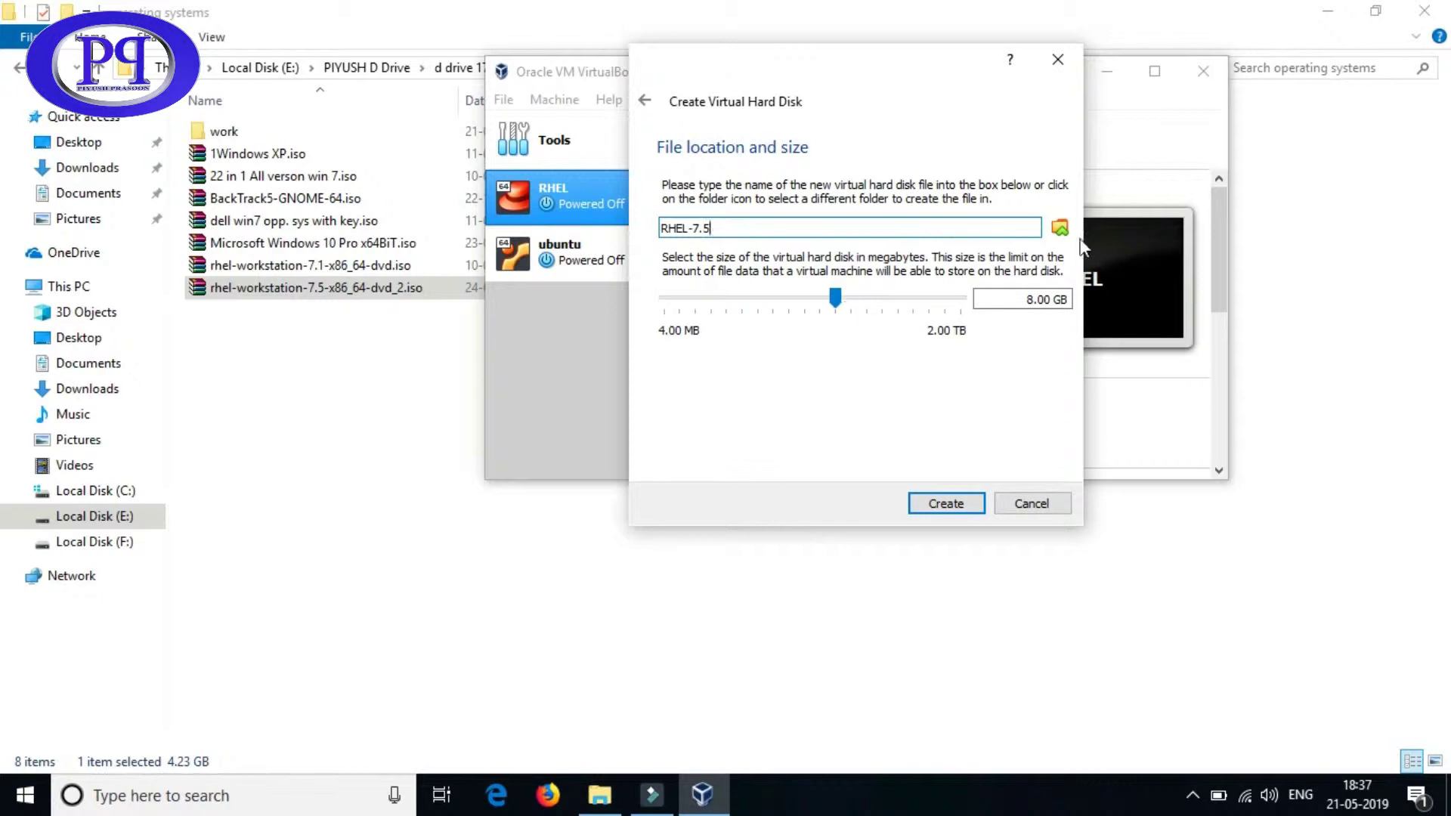
click(1059, 229)
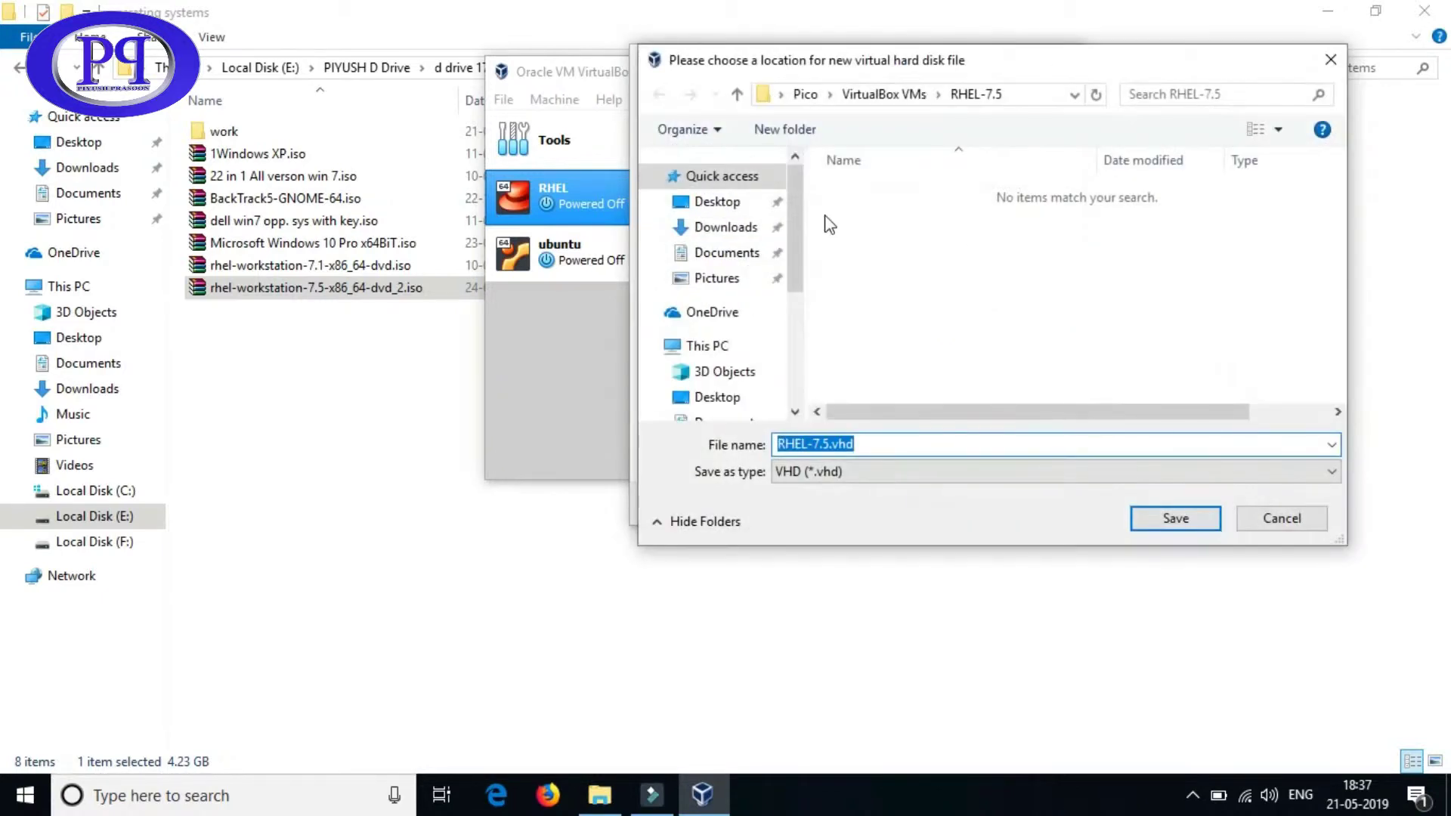
- Save the disk as F:\RHEL-7.5.vhd and increase its size to 9.89 GB
drag(796, 248, 805, 378)
click(745, 365)
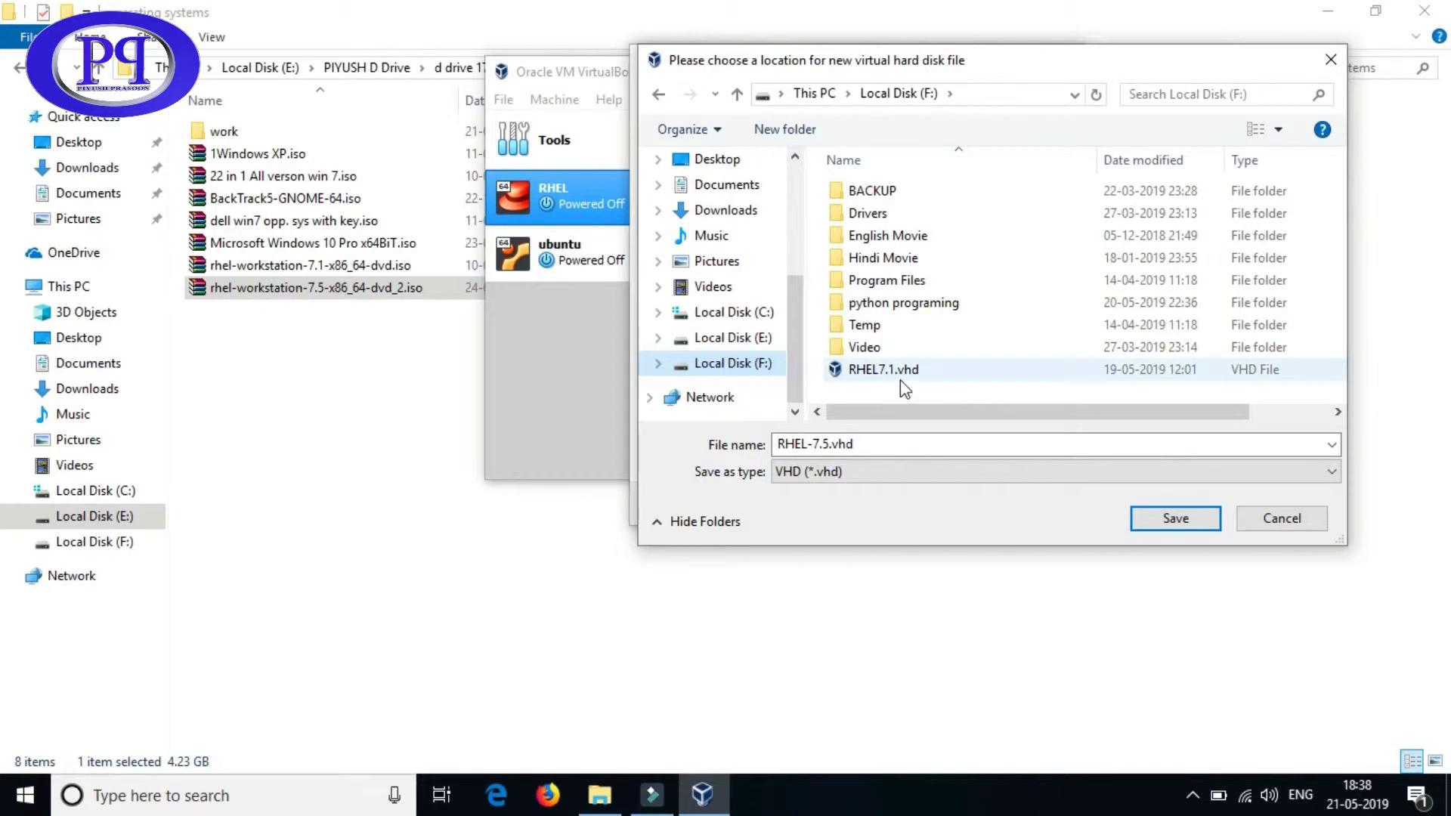
click(875, 447)
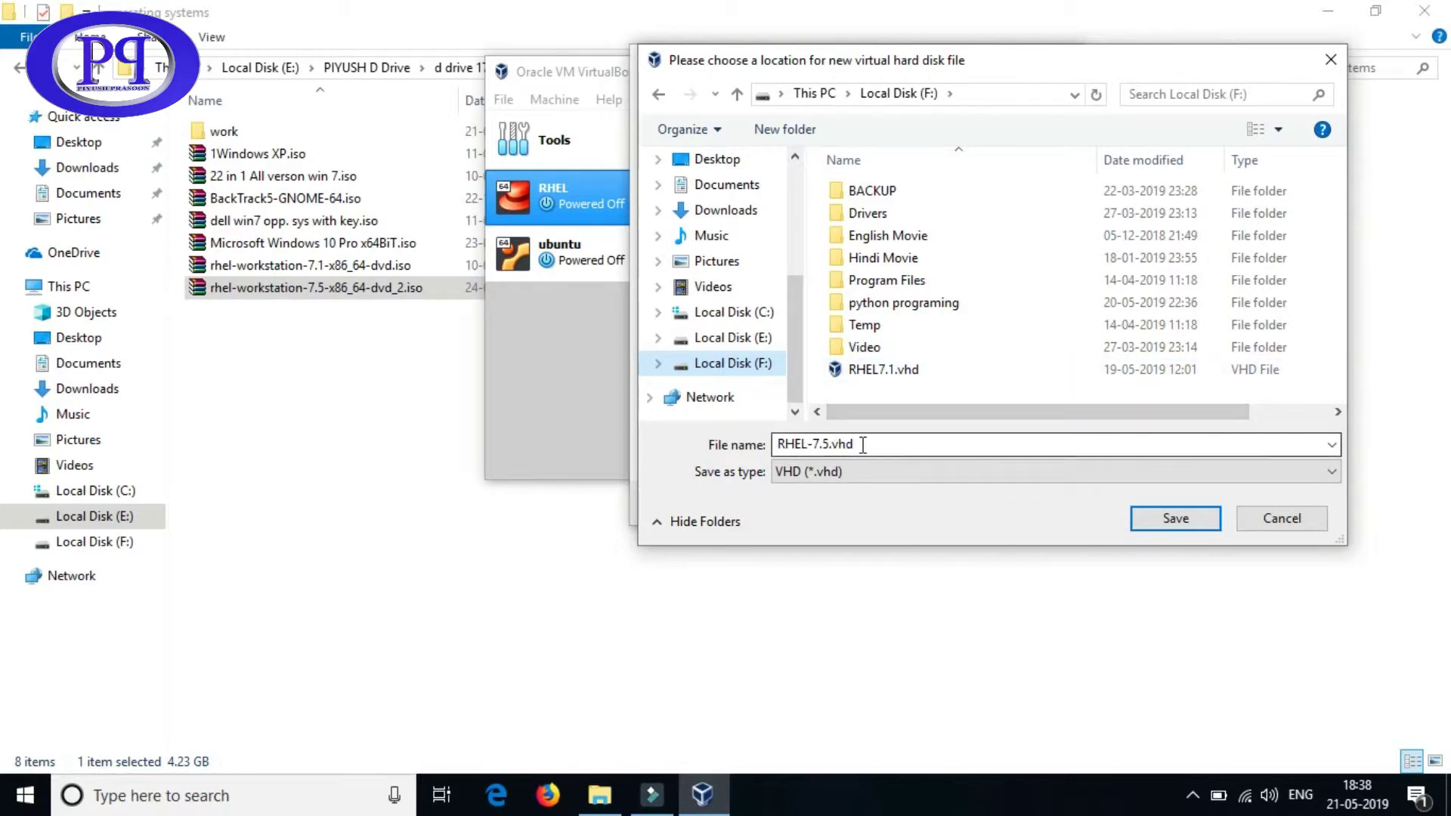
click(1162, 518)
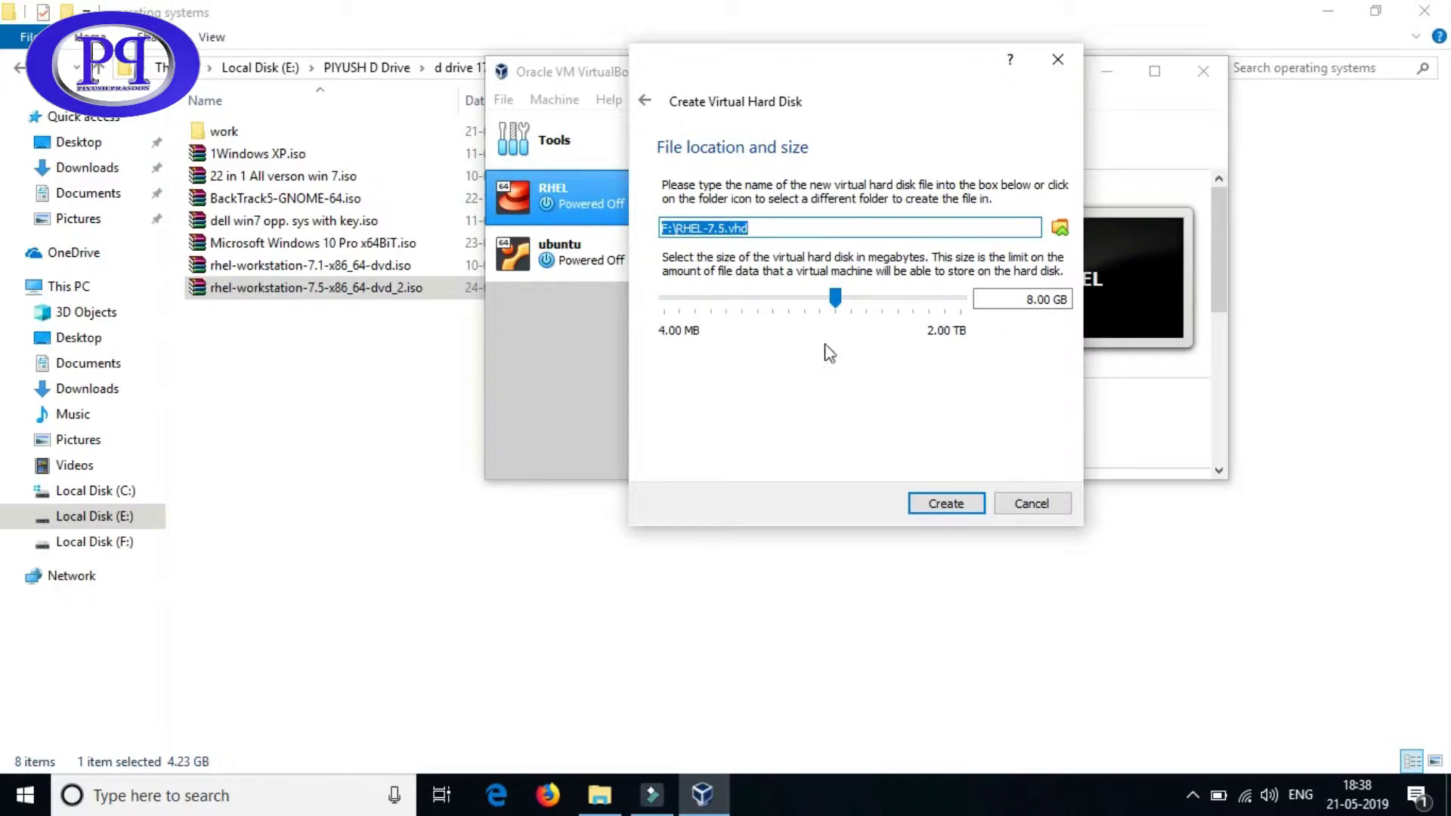
mouse_move(836, 303)
mouse_down()
mouse_move(822, 300)
mouse_move(842, 295)
mouse_up()
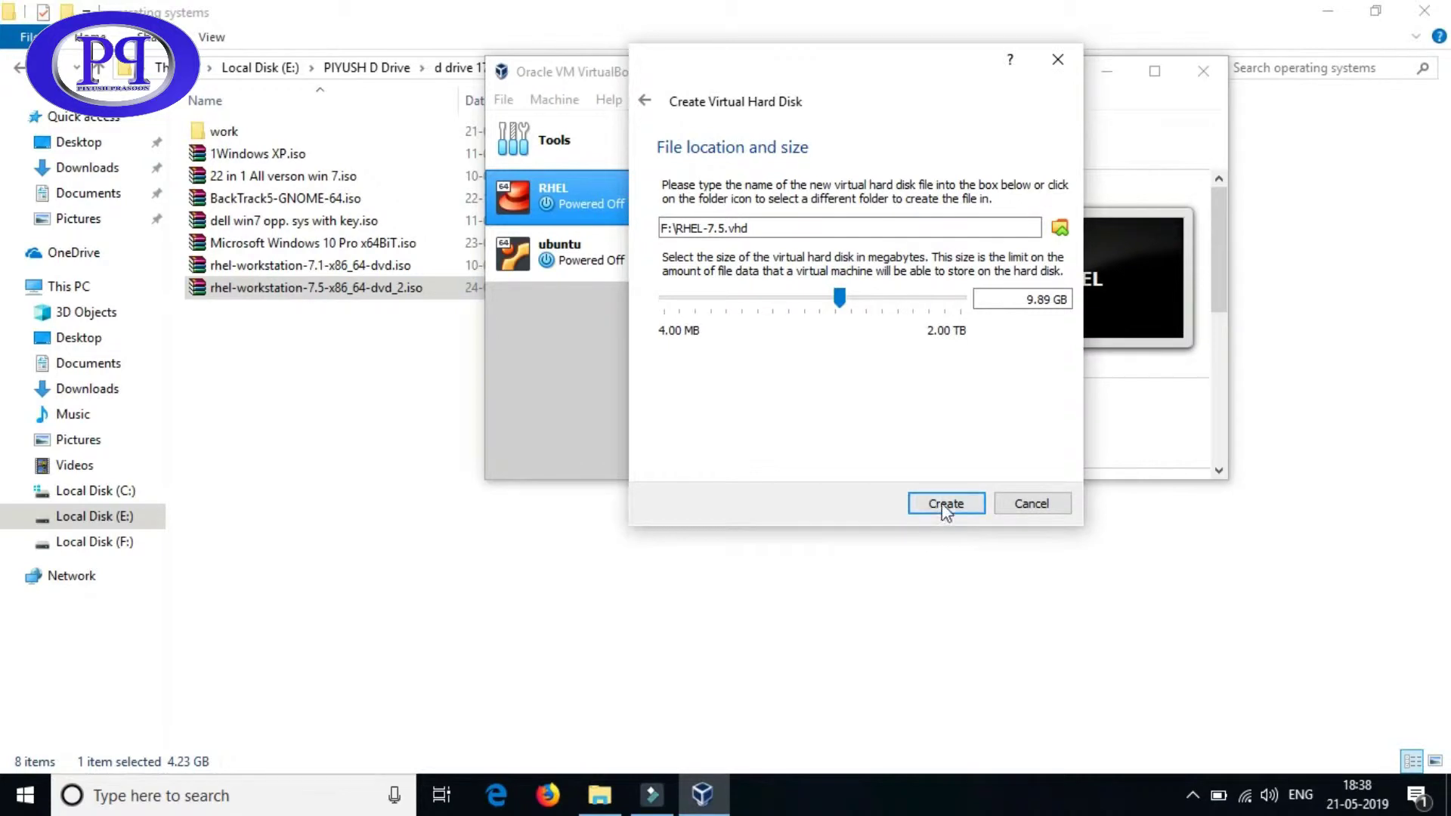
- Start building the fixed RHEL-7.5.vhd disk and place a This PC Explorer window over the dialog
click(945, 503)
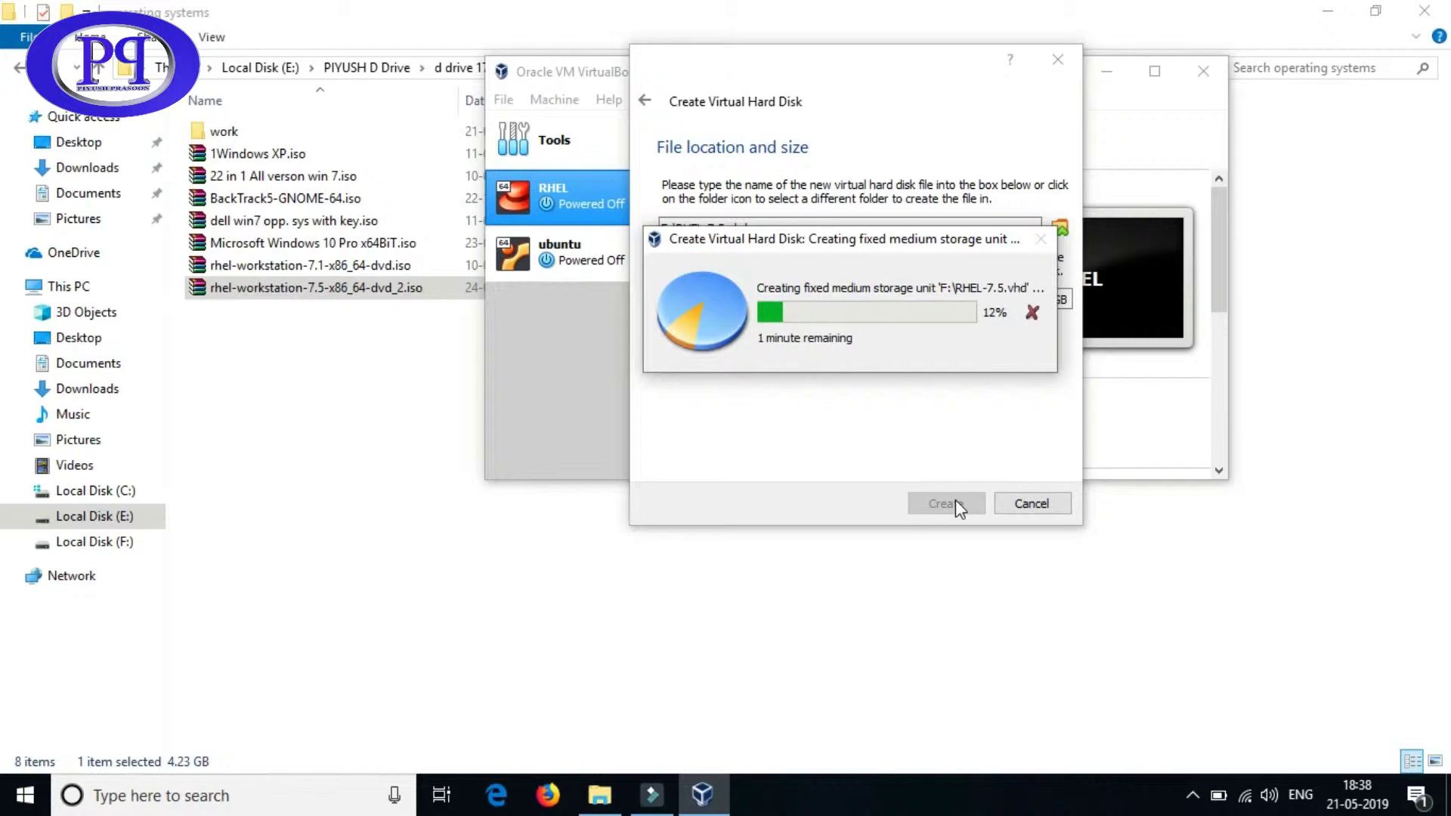
mouse_move(600, 795)
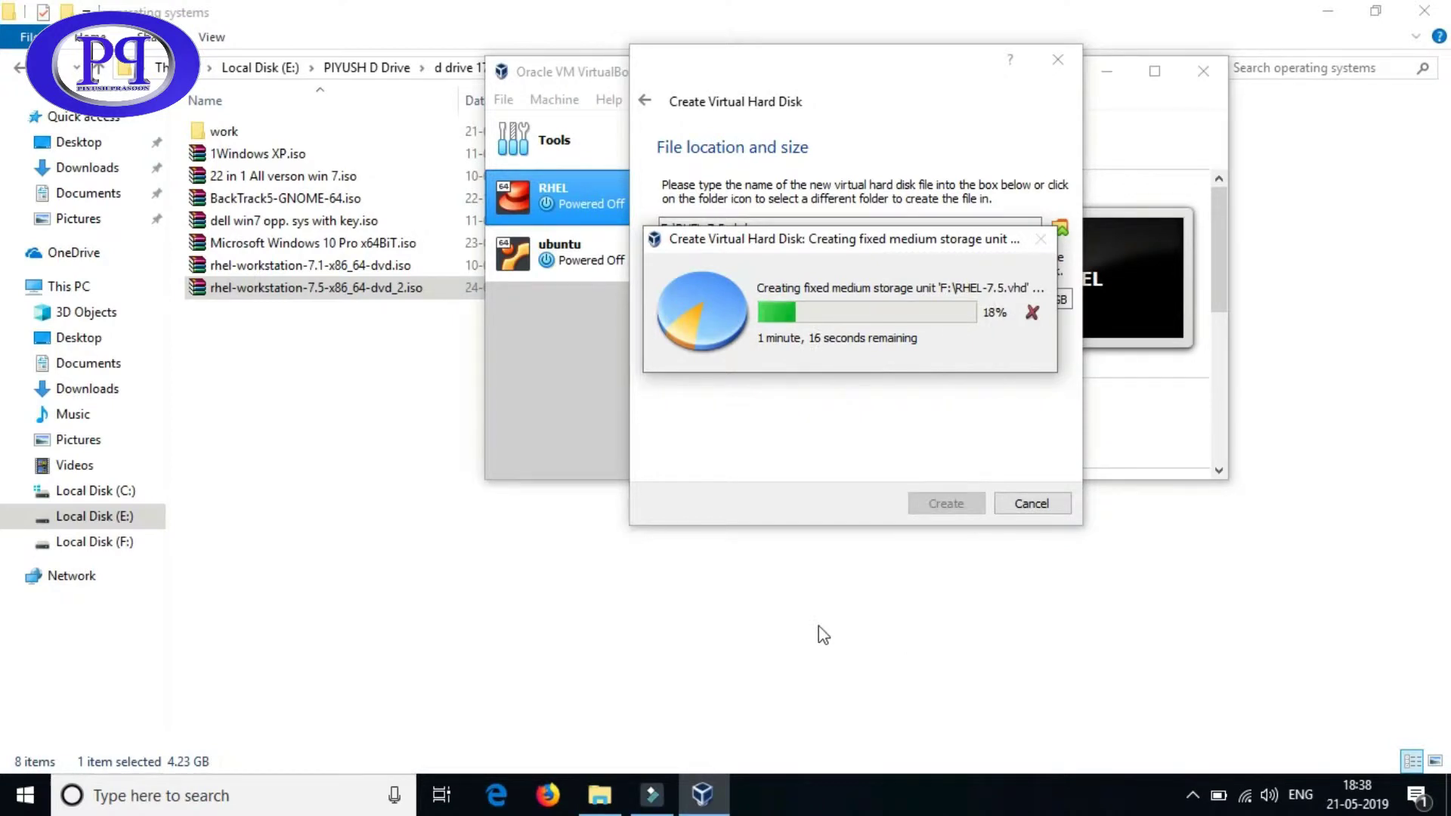
key(super+e)
drag(764, 6, 583, 479)
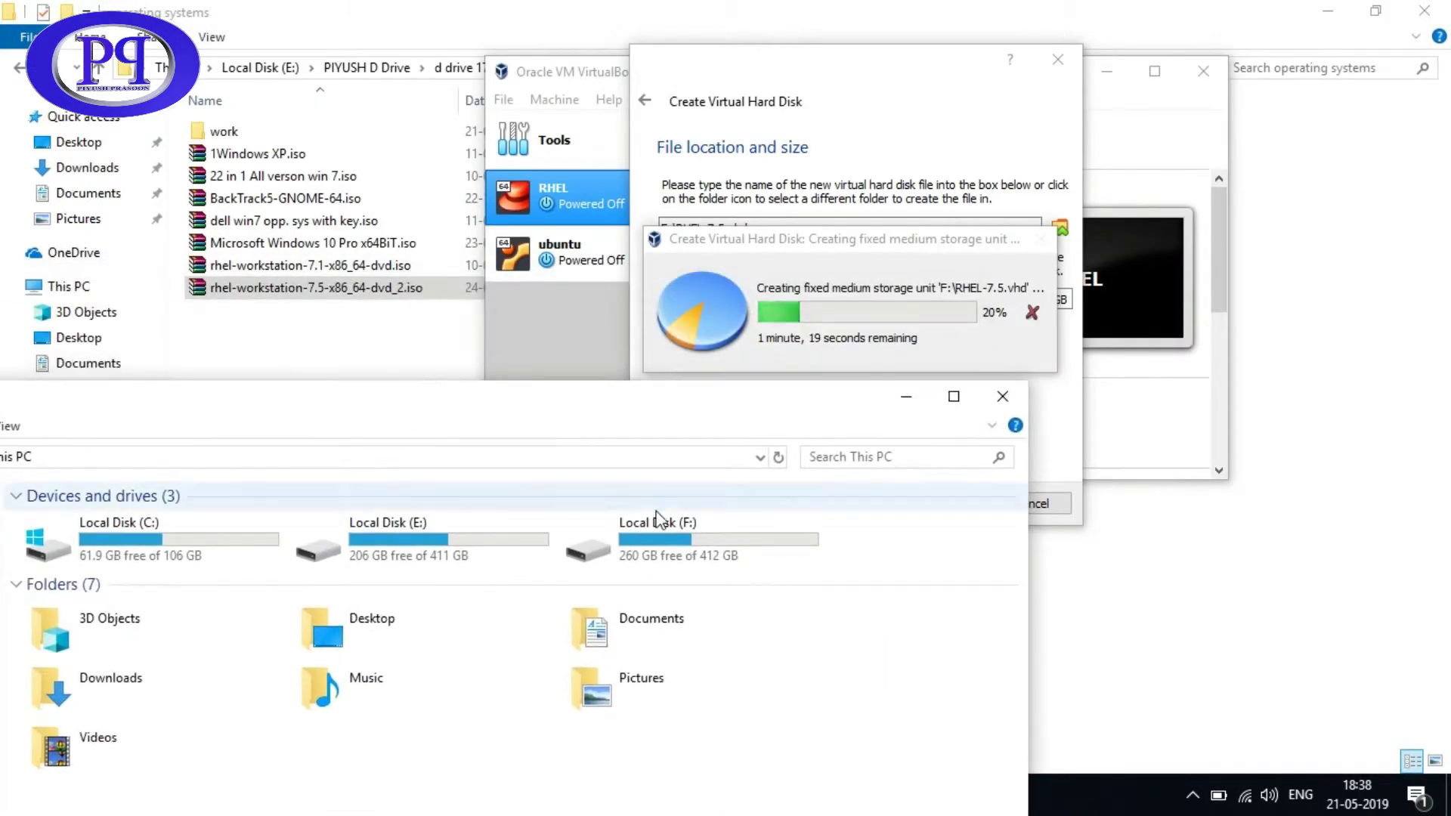
- Find the new RHEL-7.5.vhd on Local Disk (F:), then minimize the Explorer window
double_click(690, 549)
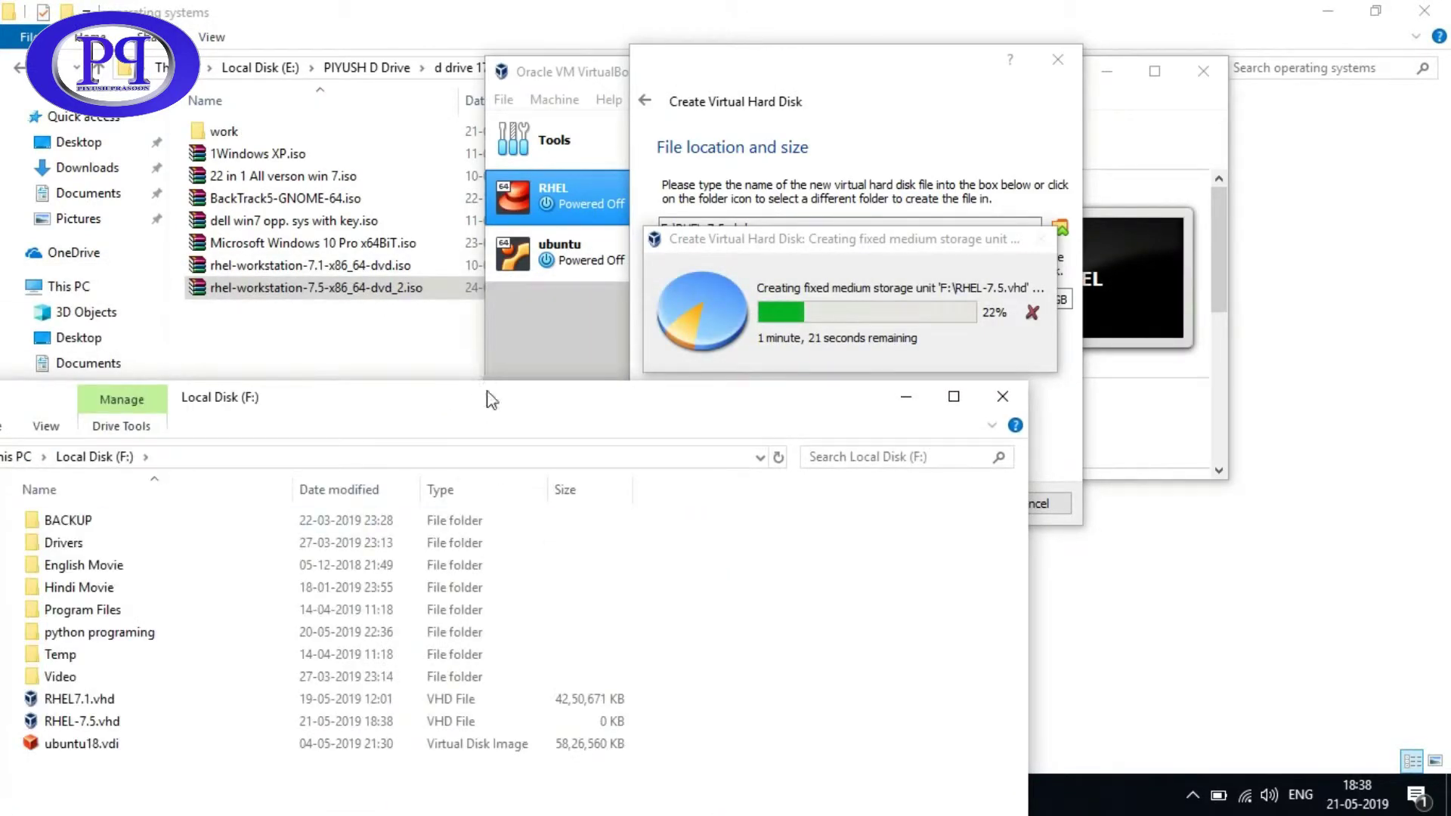
drag(481, 393, 662, 261)
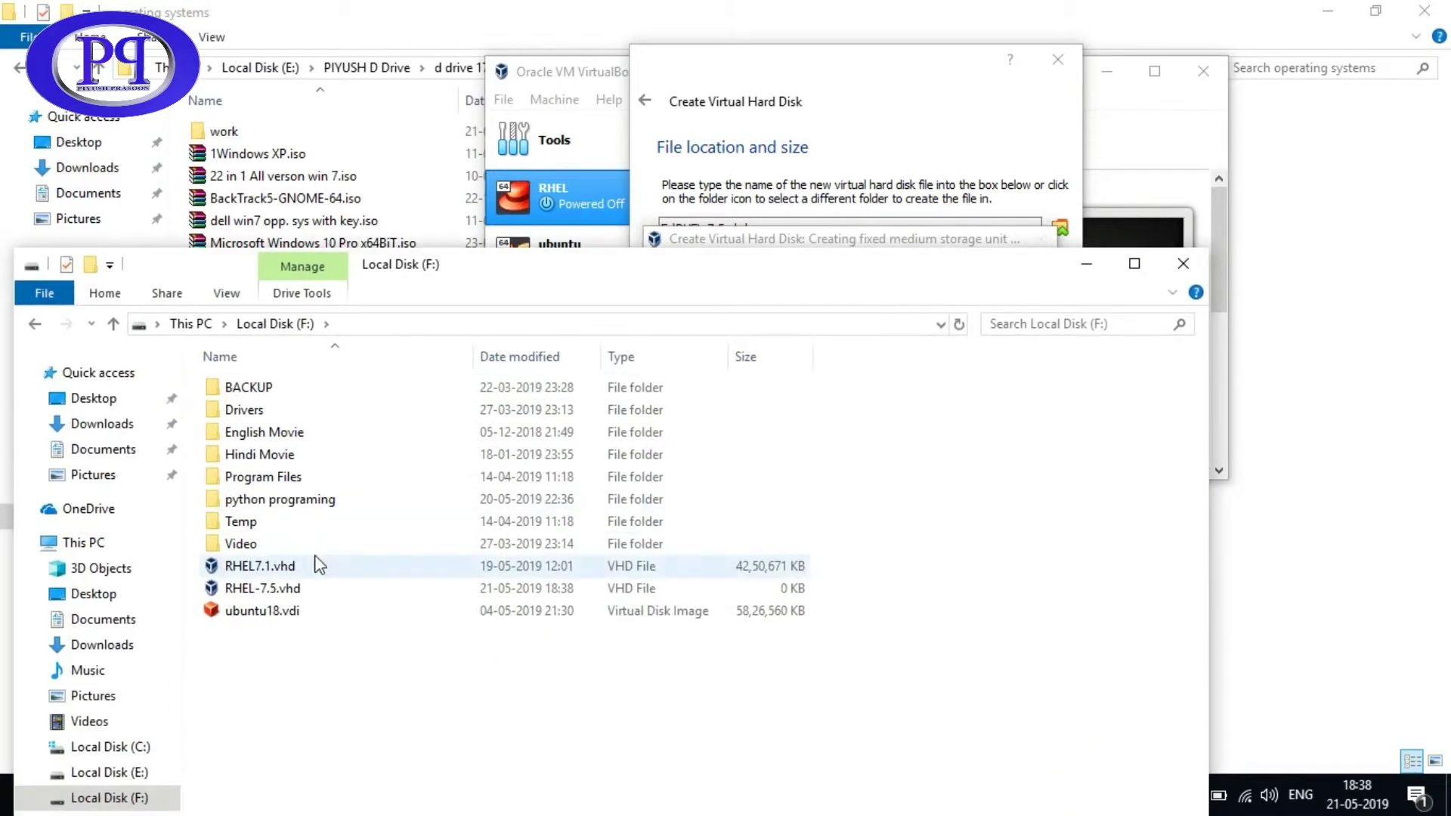
click(264, 594)
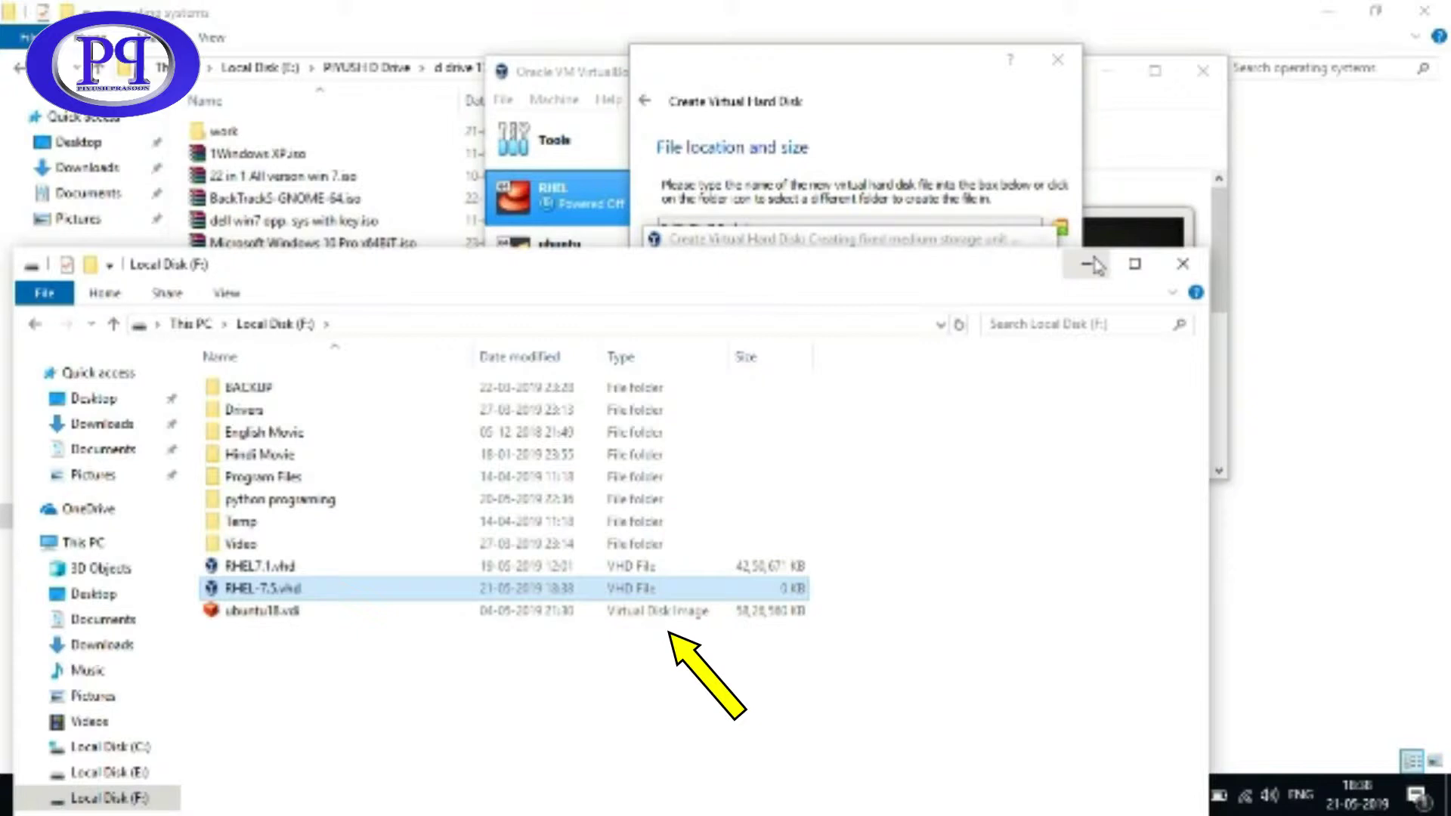
click(1092, 264)
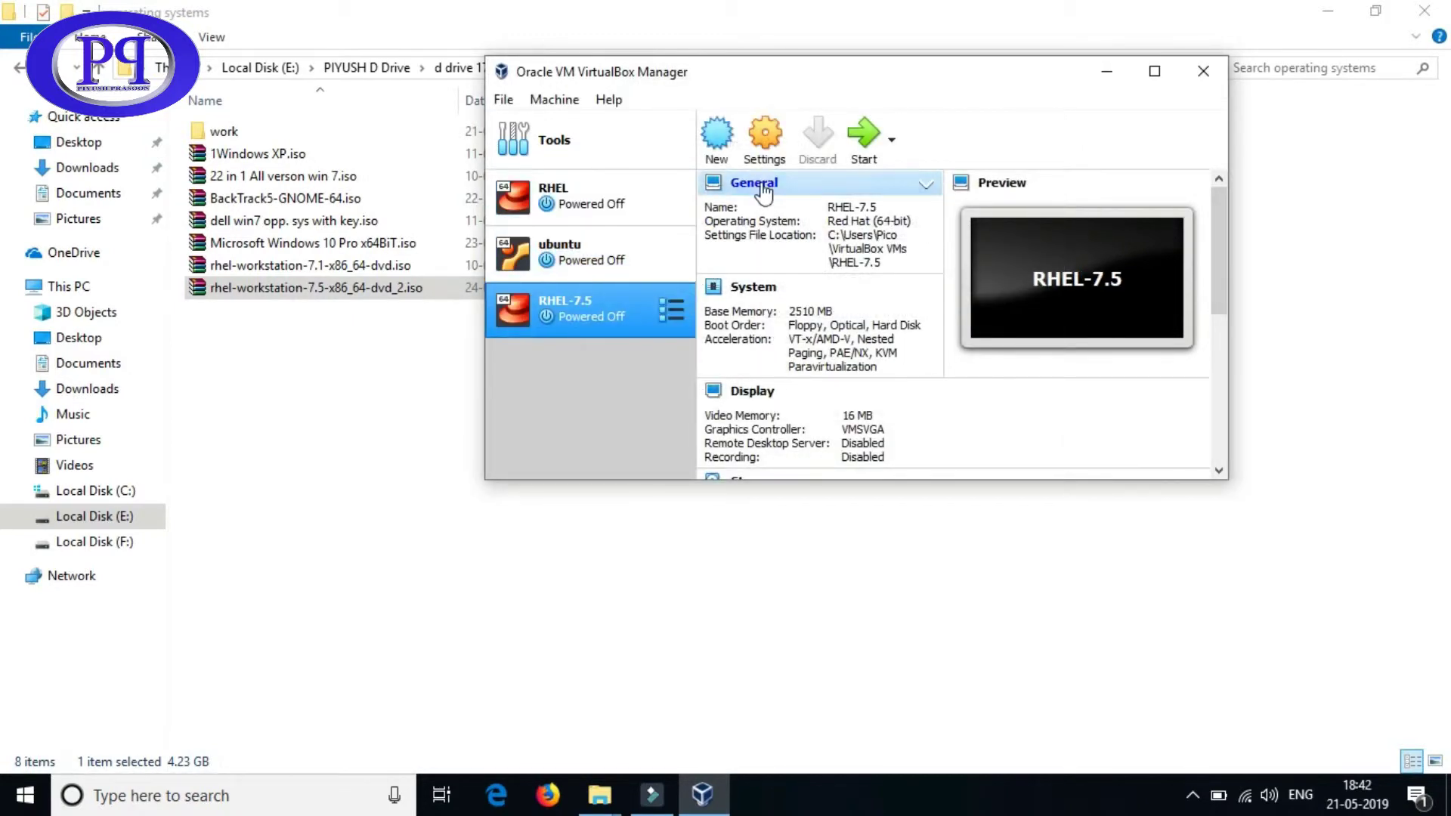
- Set RHEL-7.5's System pointing device to USB Tablet, save, and reopen its settings
click(768, 147)
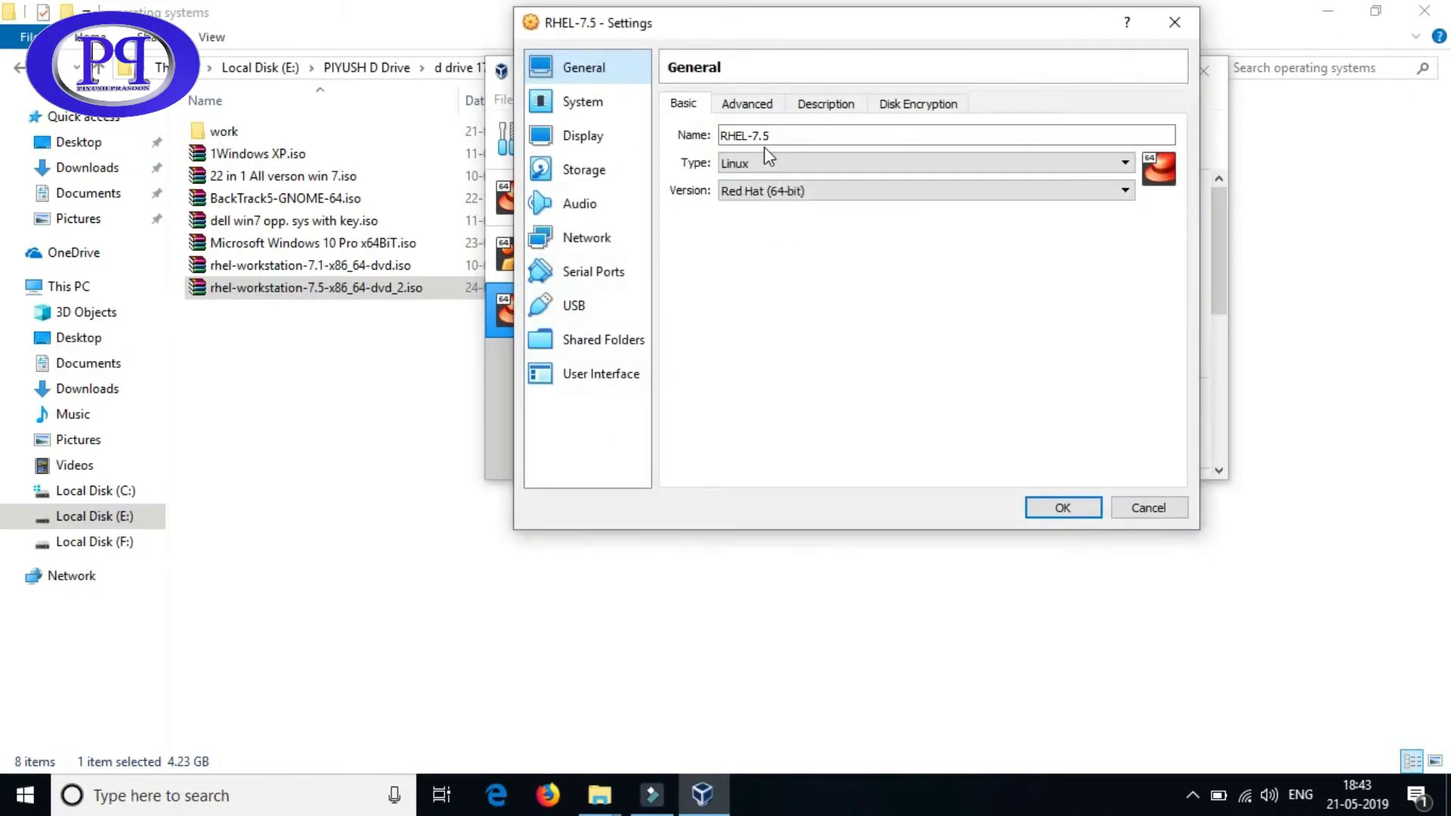
click(591, 108)
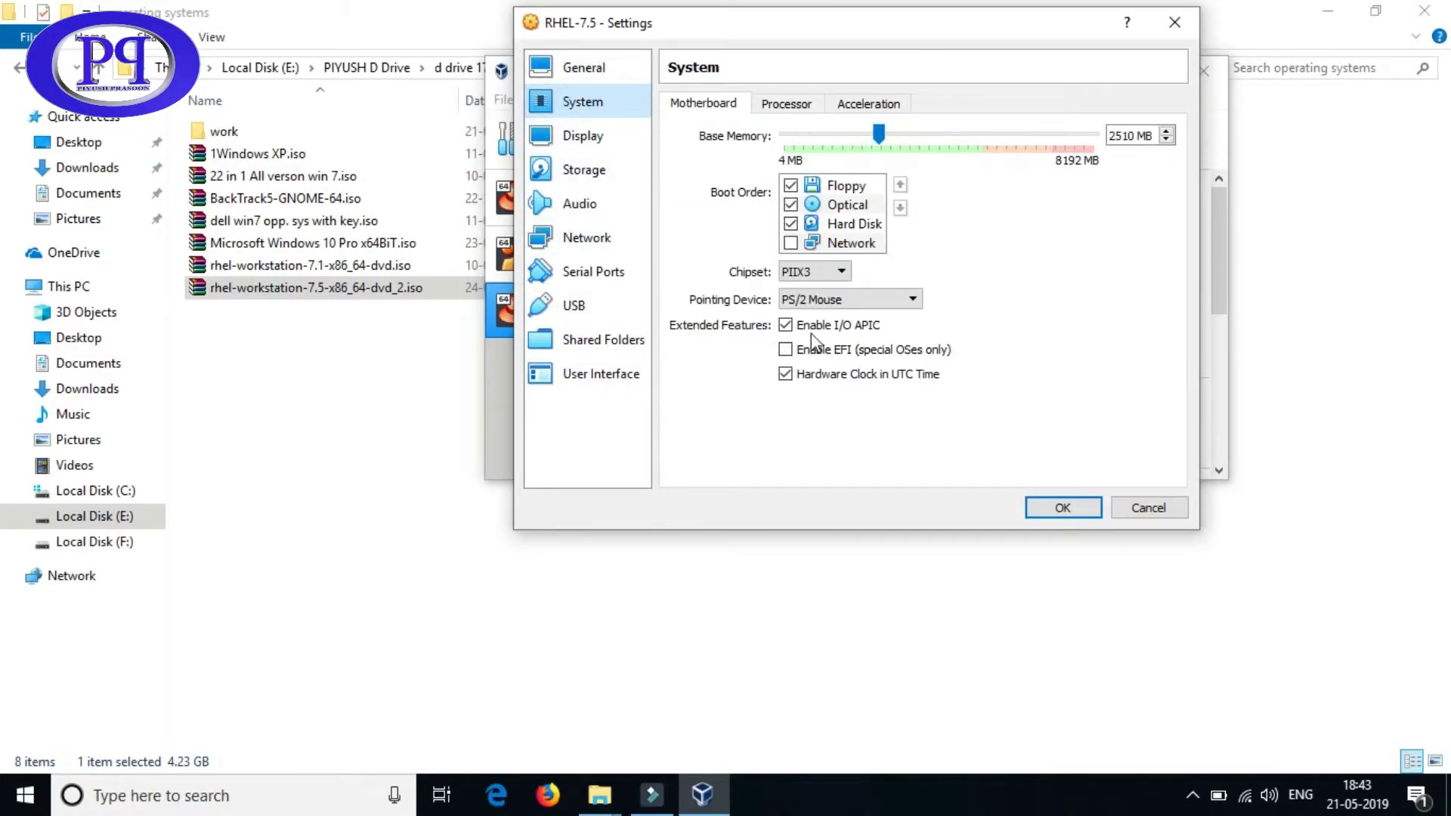
click(874, 299)
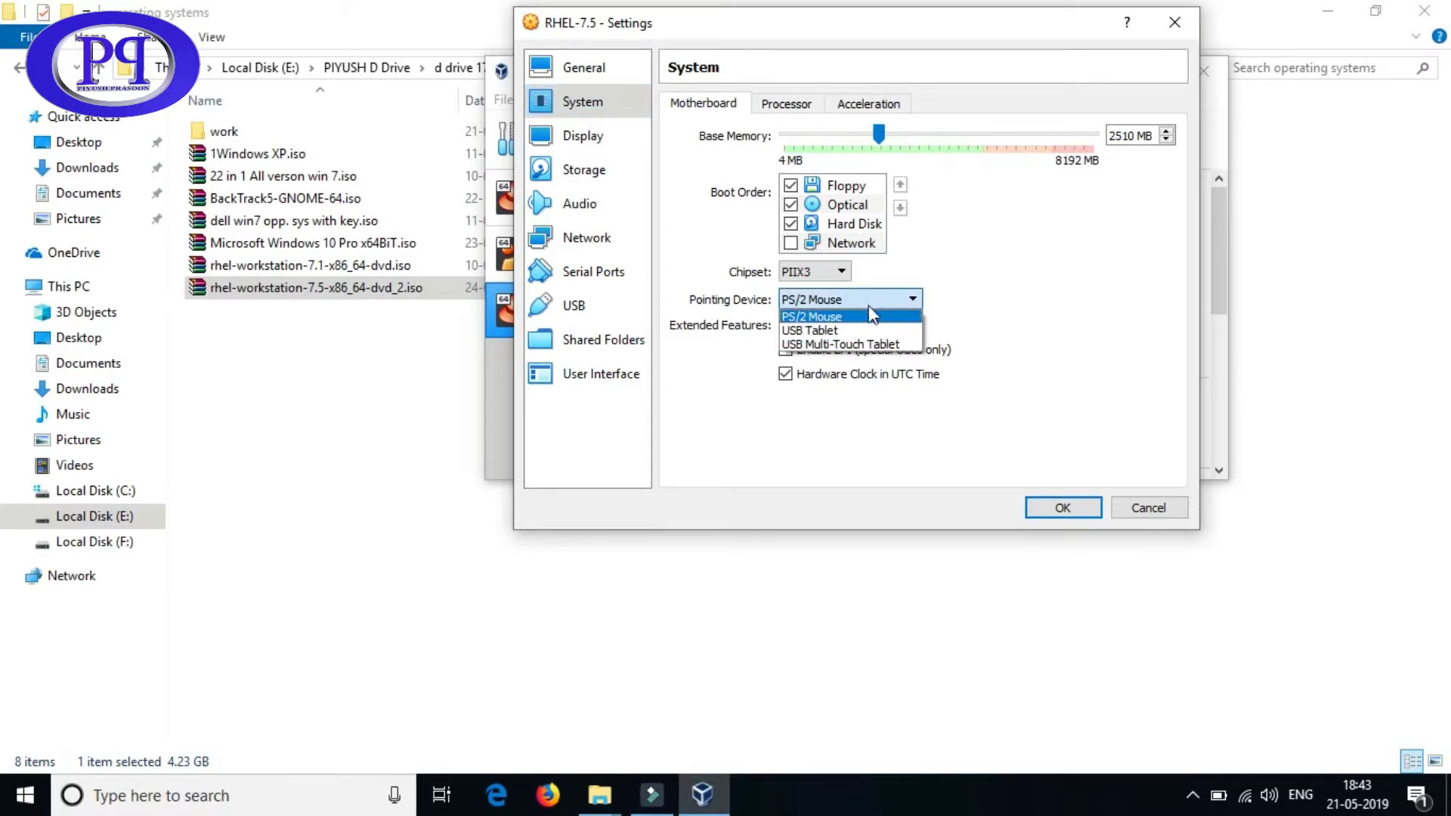
click(844, 332)
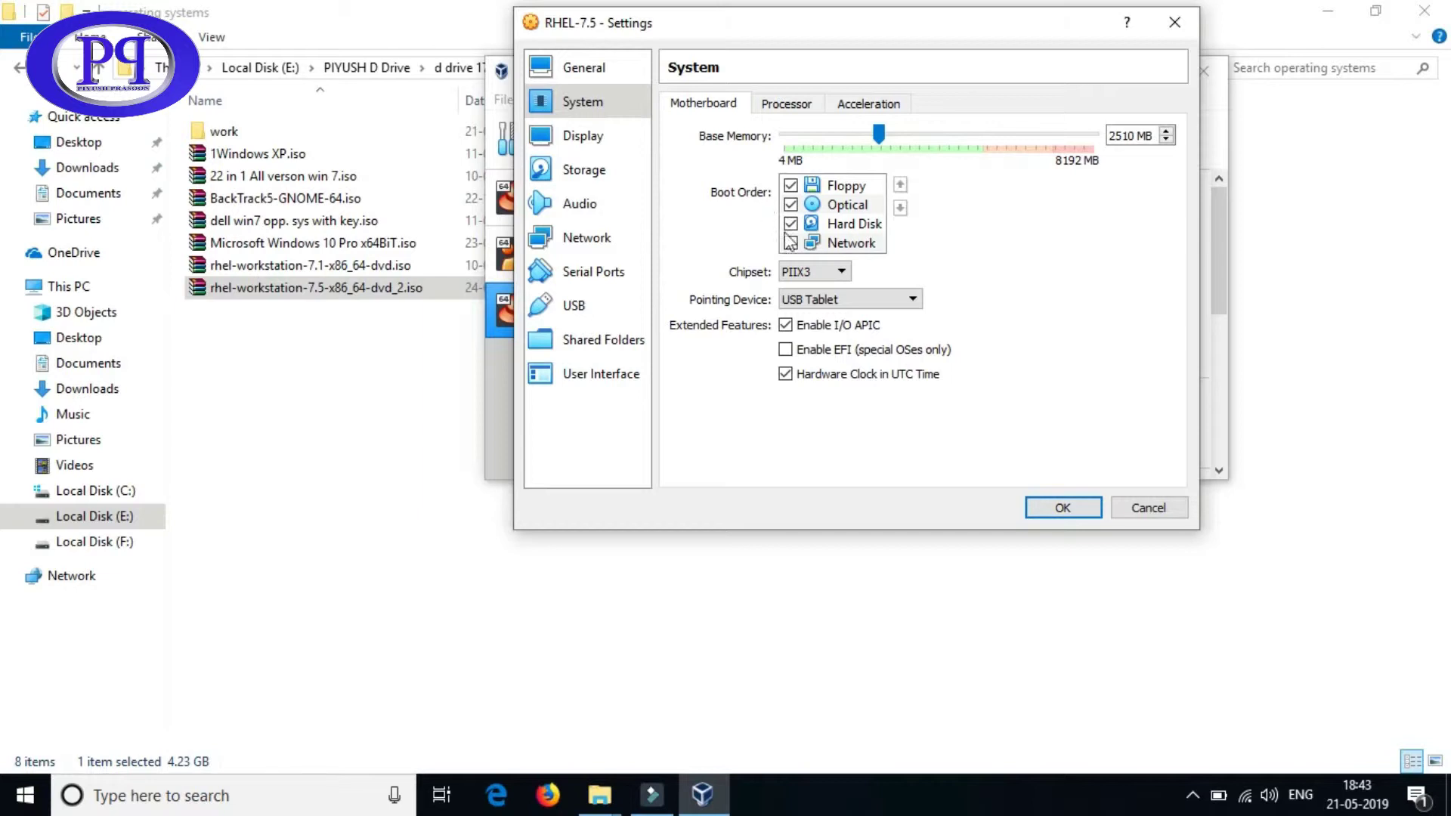
click(1084, 508)
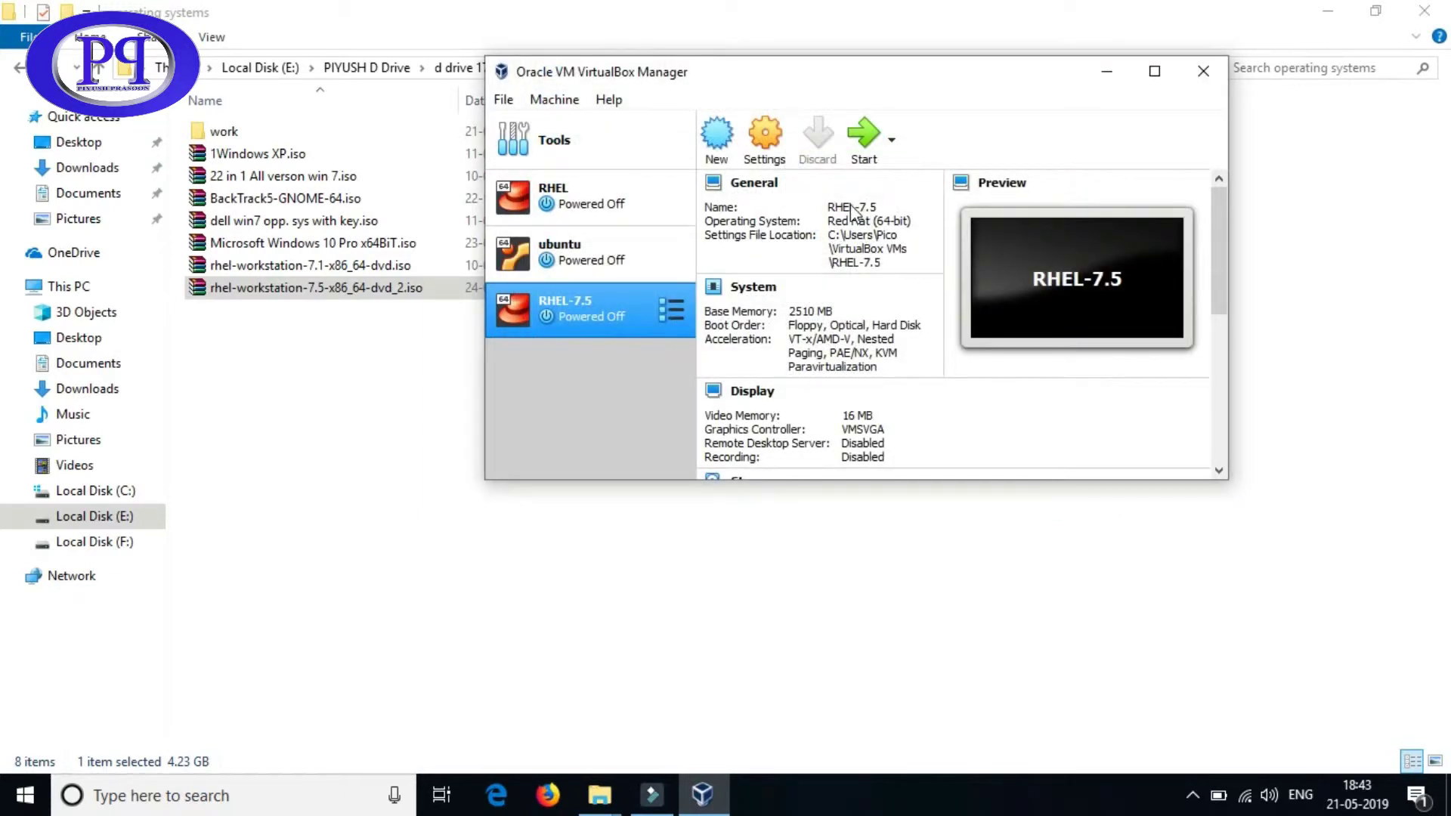
click(764, 140)
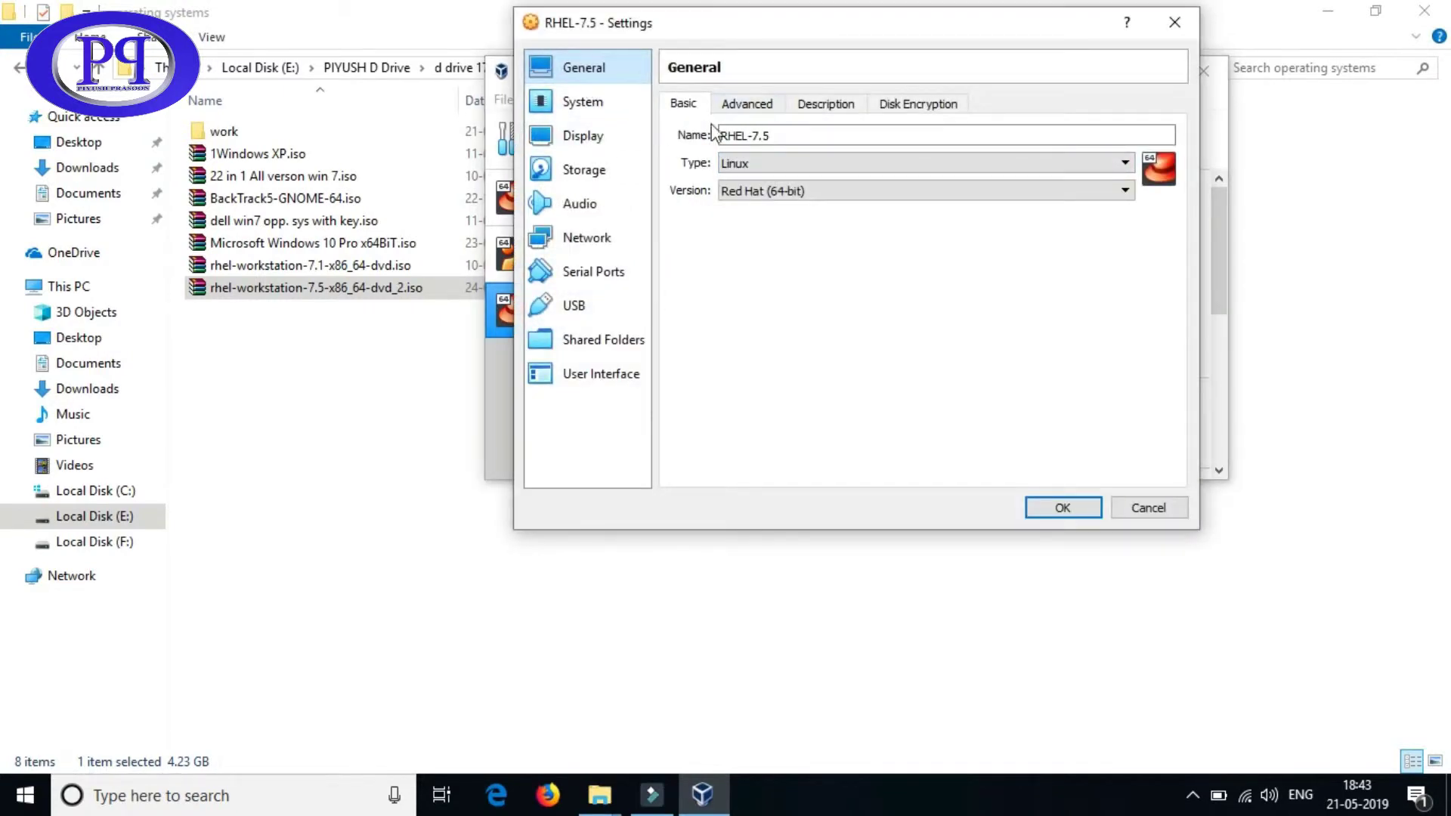
- Review General's Advanced, Description and Disk Encryption tabs, leaving shared clipboard Disabled
click(754, 107)
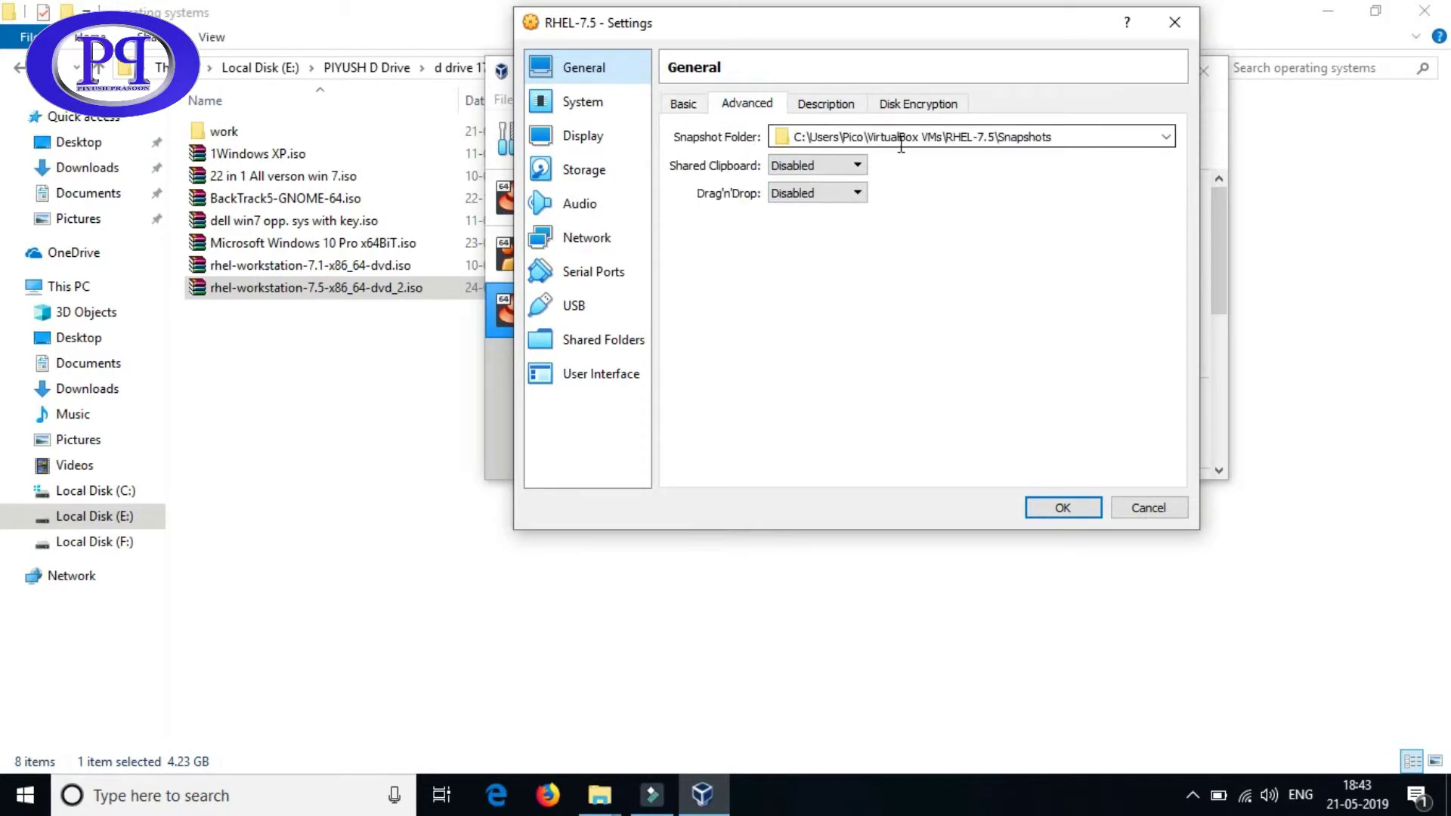
click(856, 165)
click(856, 165)
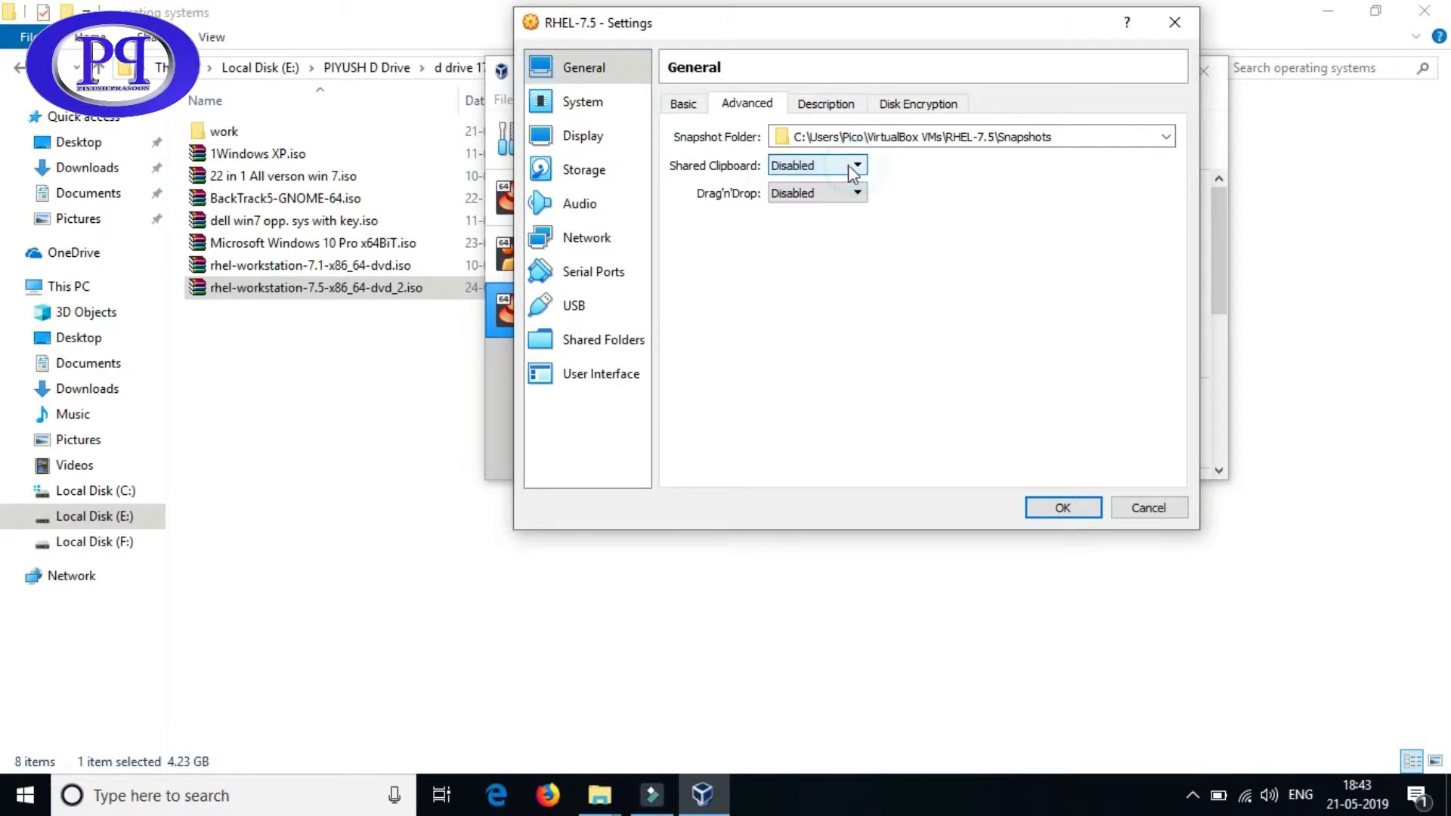
click(821, 108)
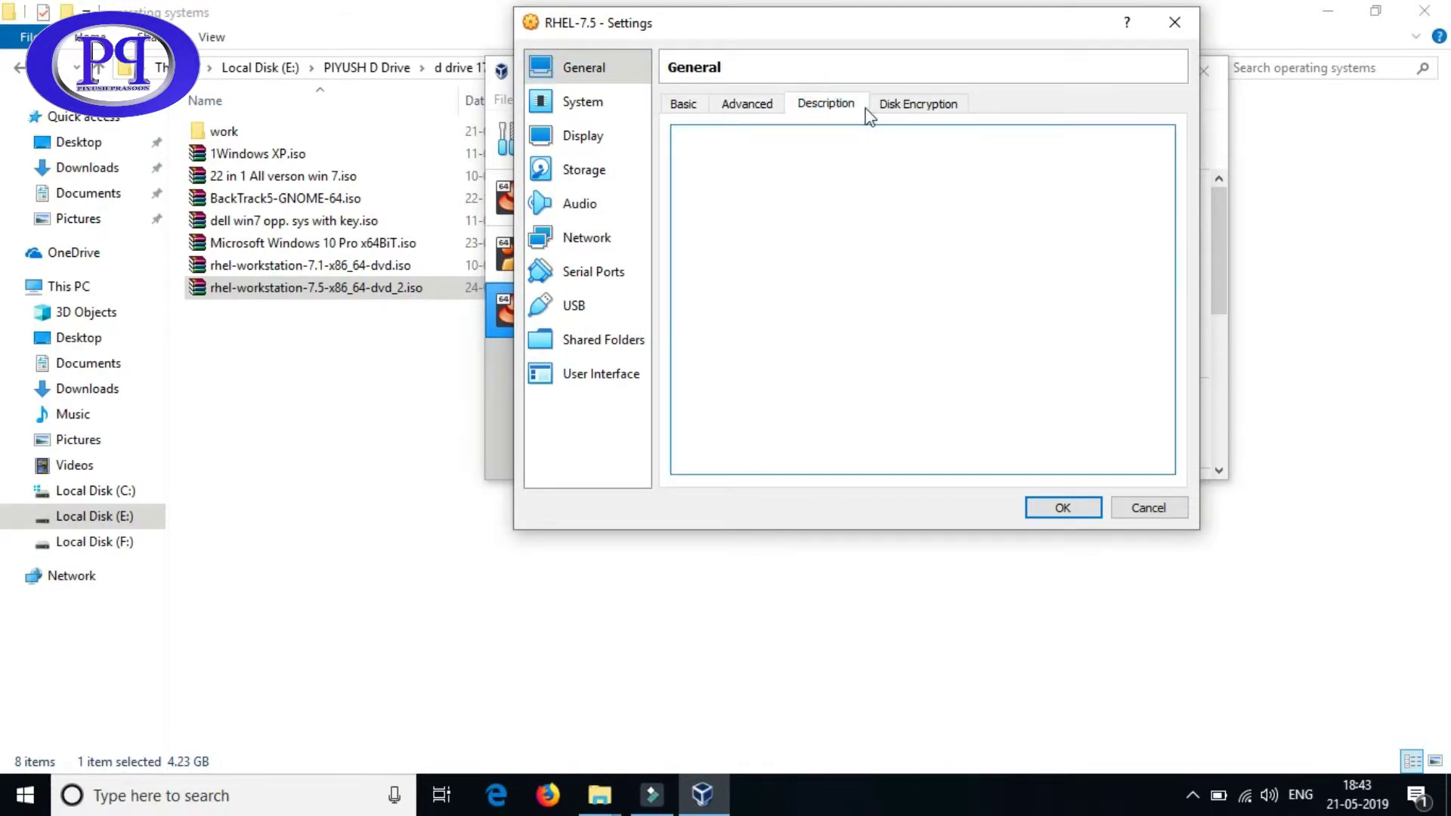
click(909, 105)
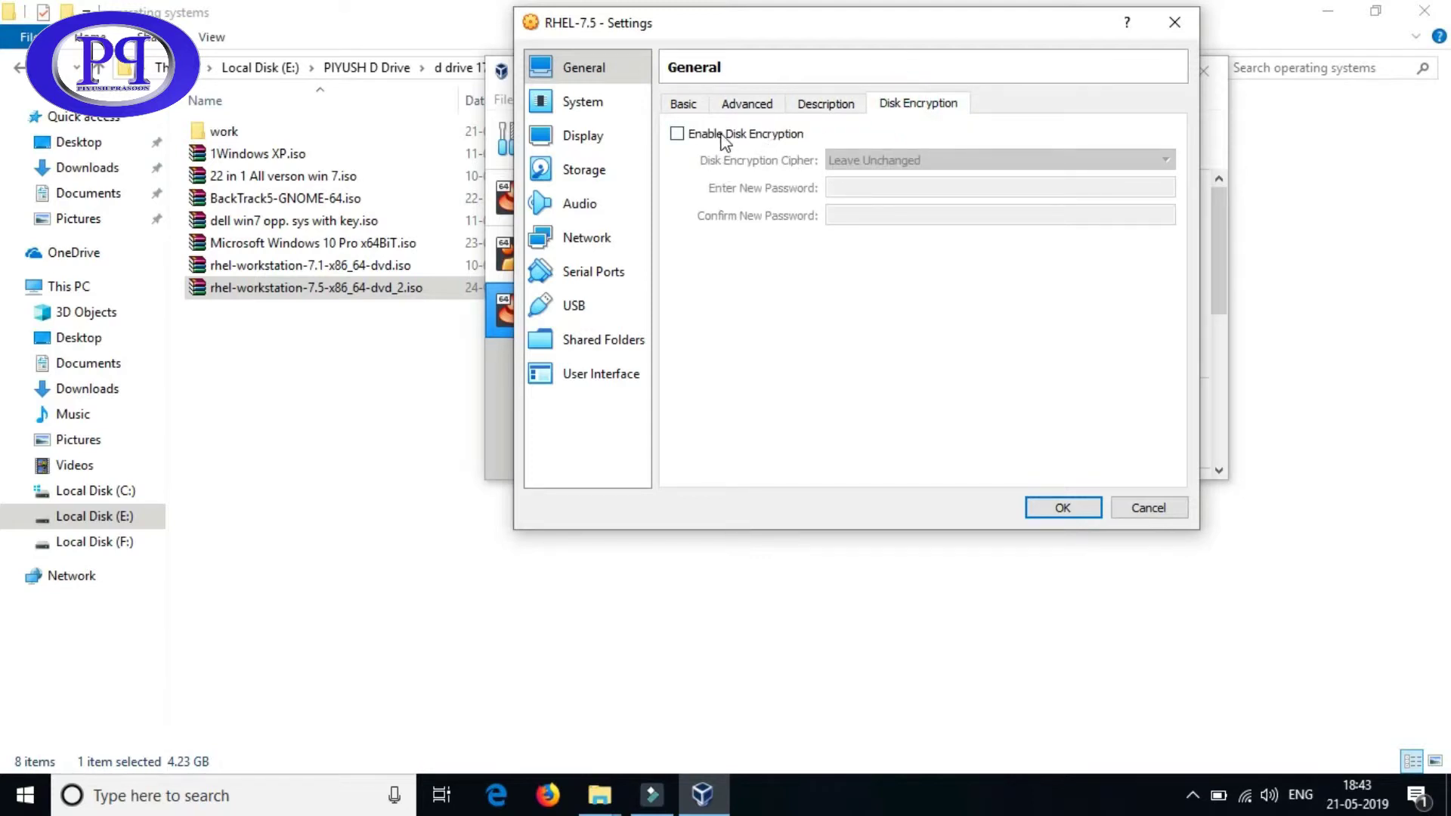
click(685, 105)
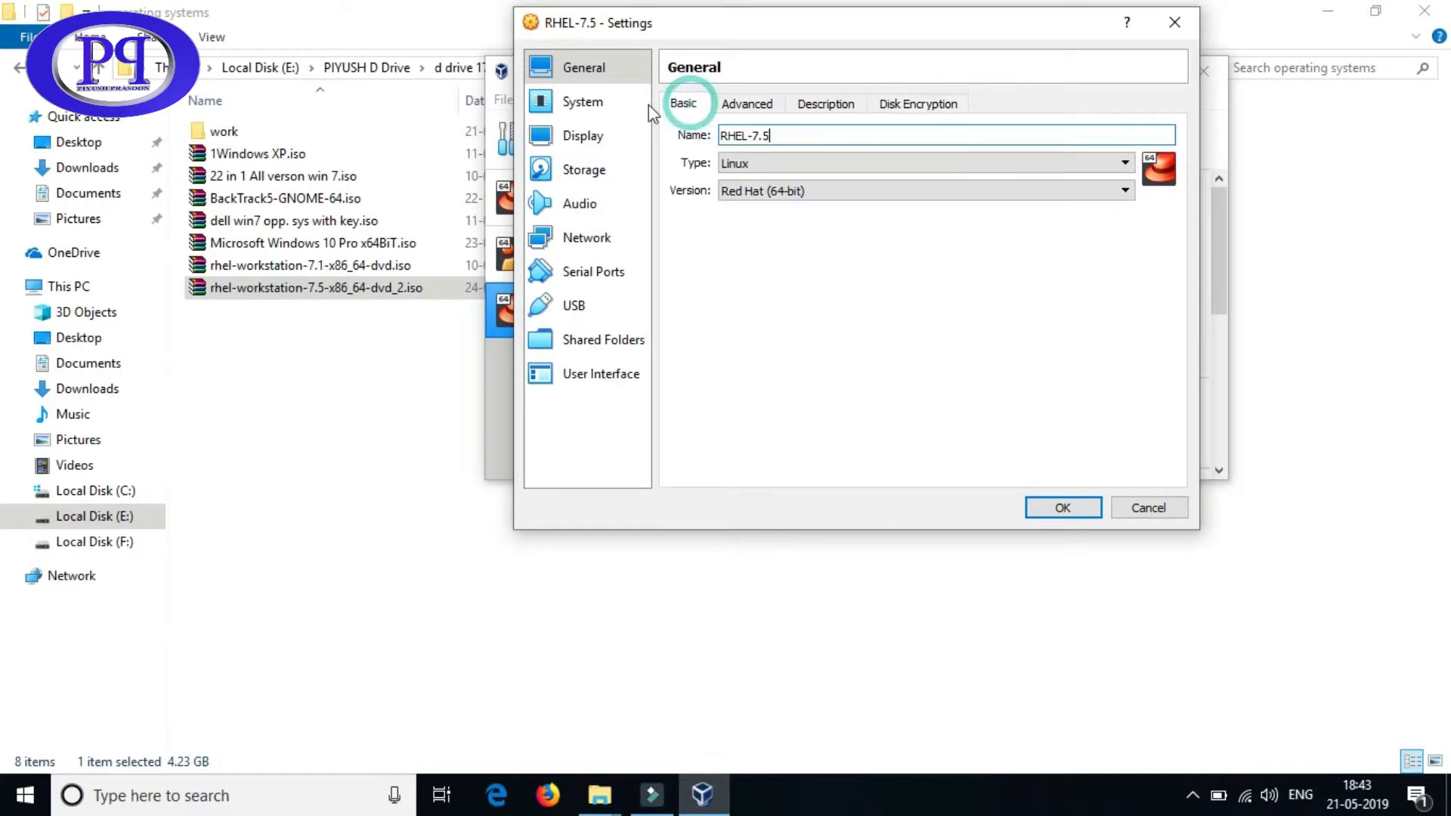
- Look over System, Display, Storage, Audio, Network, Serial Ports, USB, Shared Folders and User Interface, then close Settings
click(586, 112)
click(591, 136)
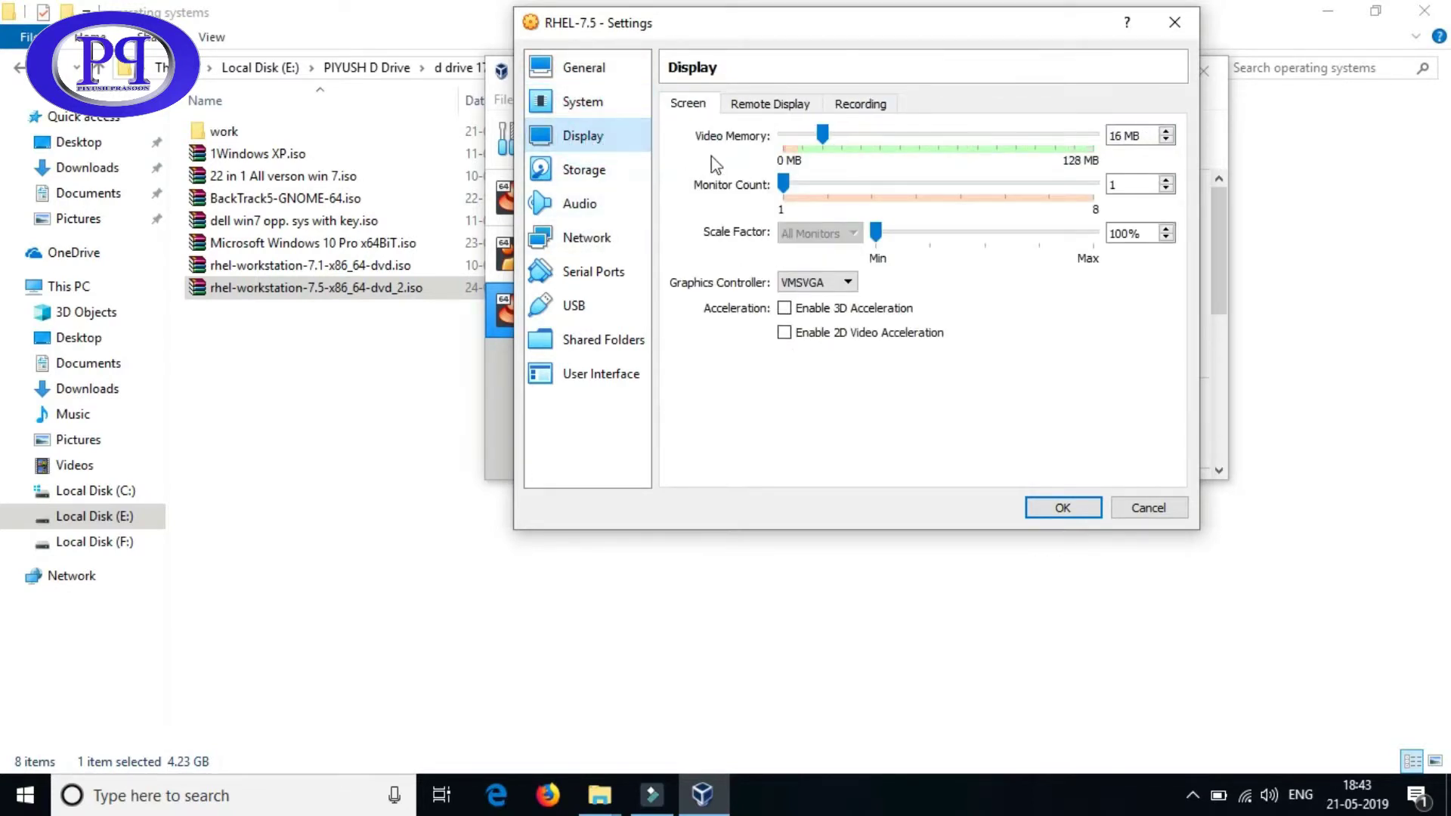
click(580, 169)
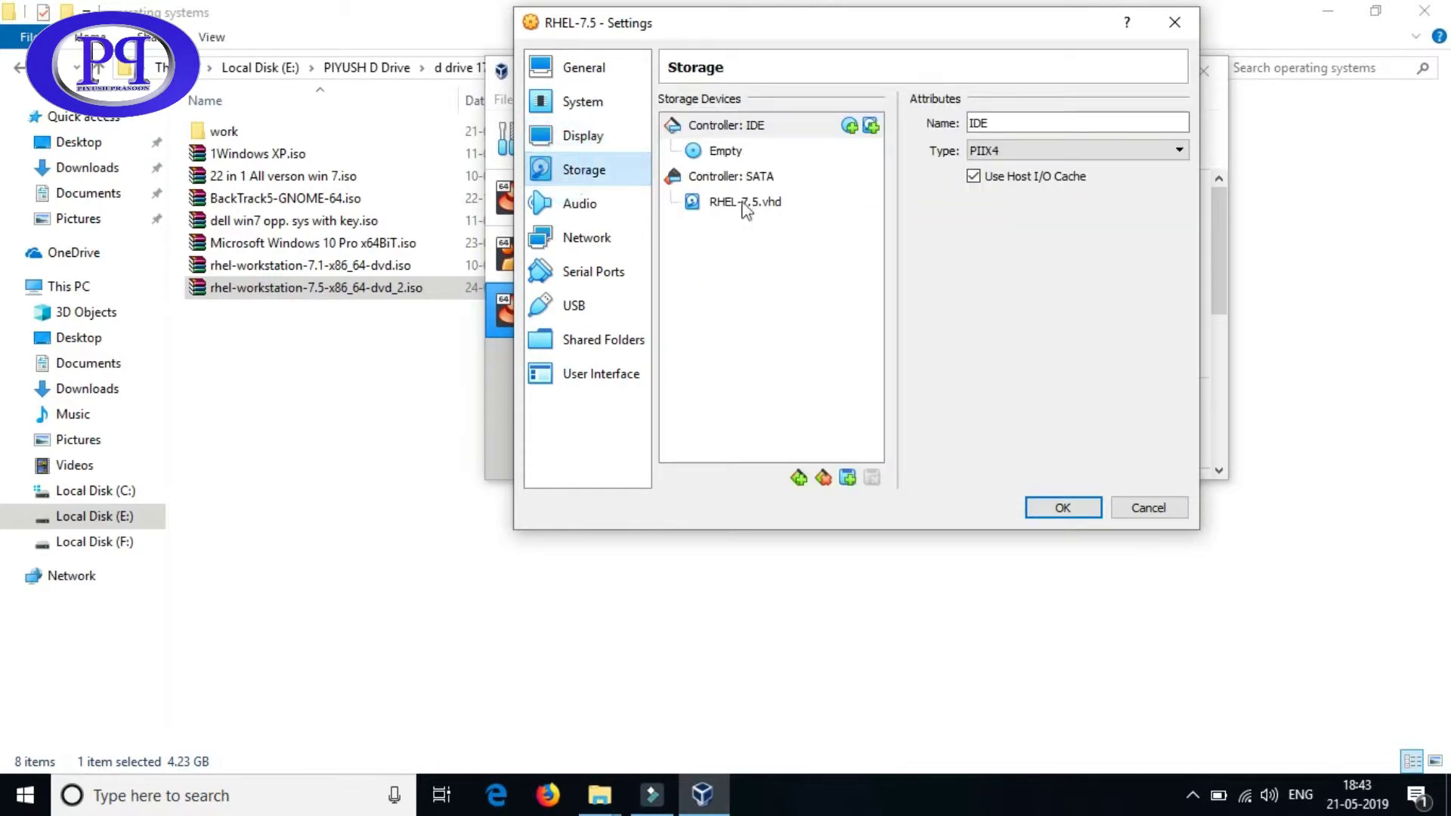
click(584, 206)
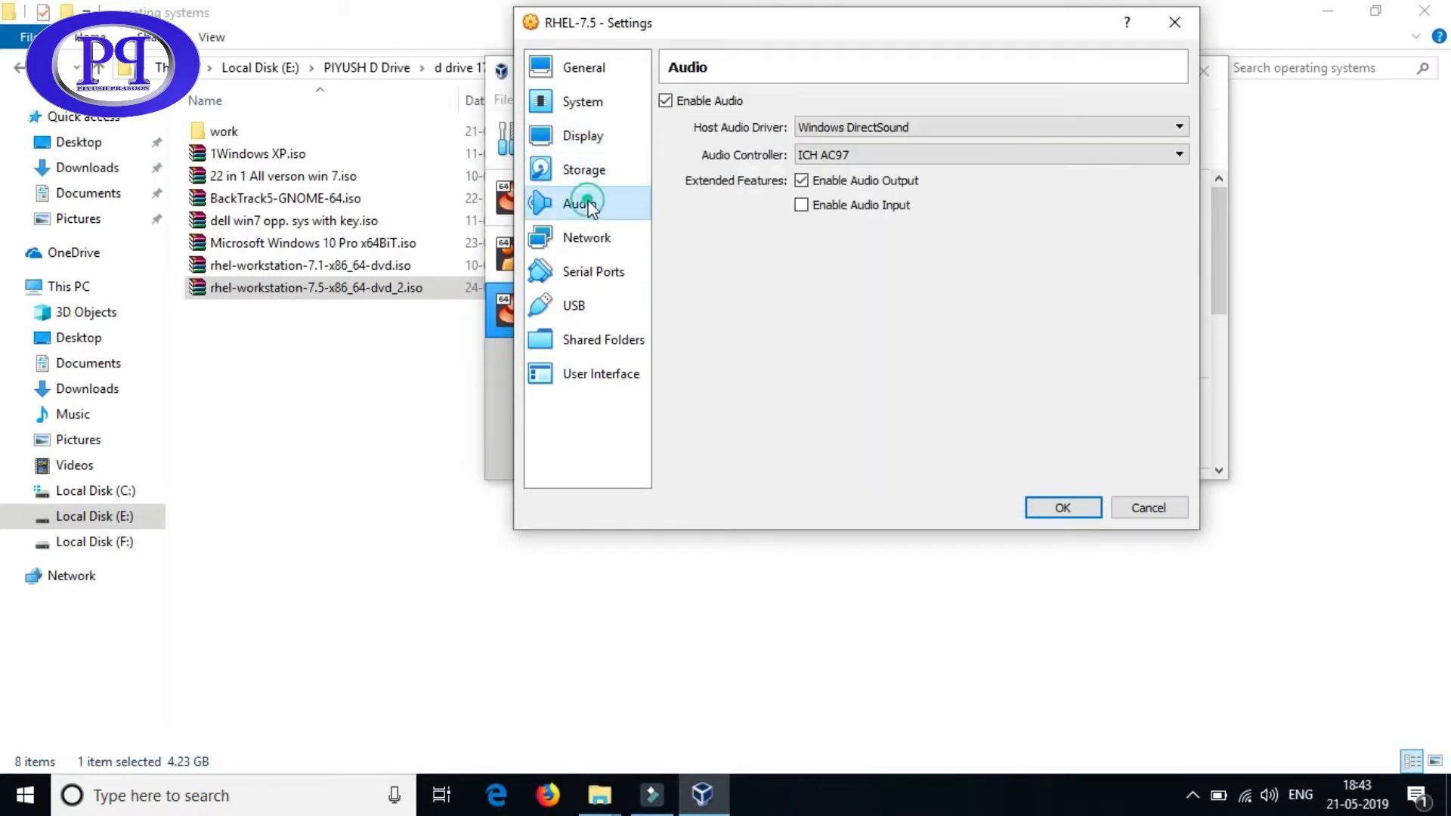
click(600, 243)
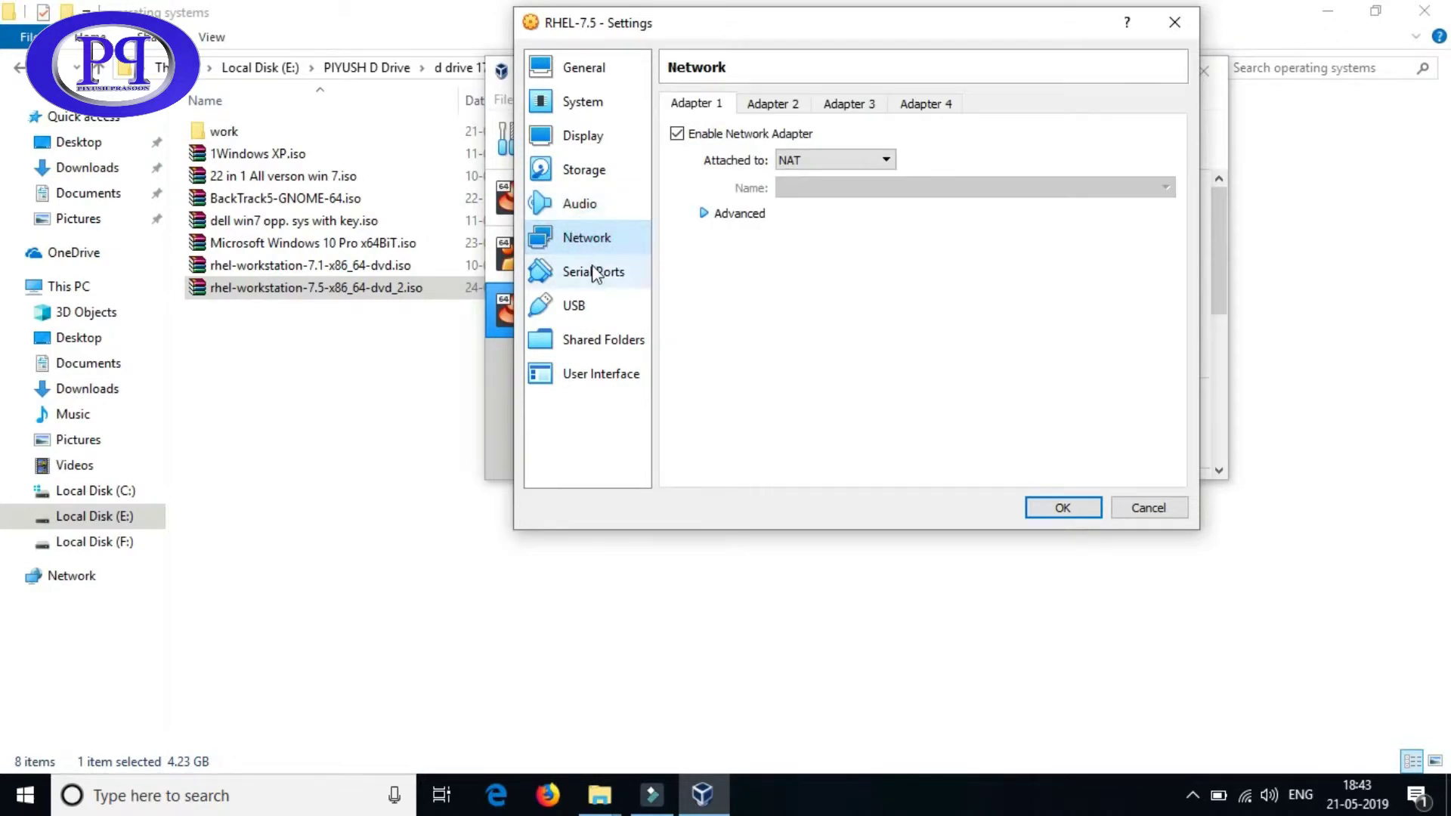
click(609, 280)
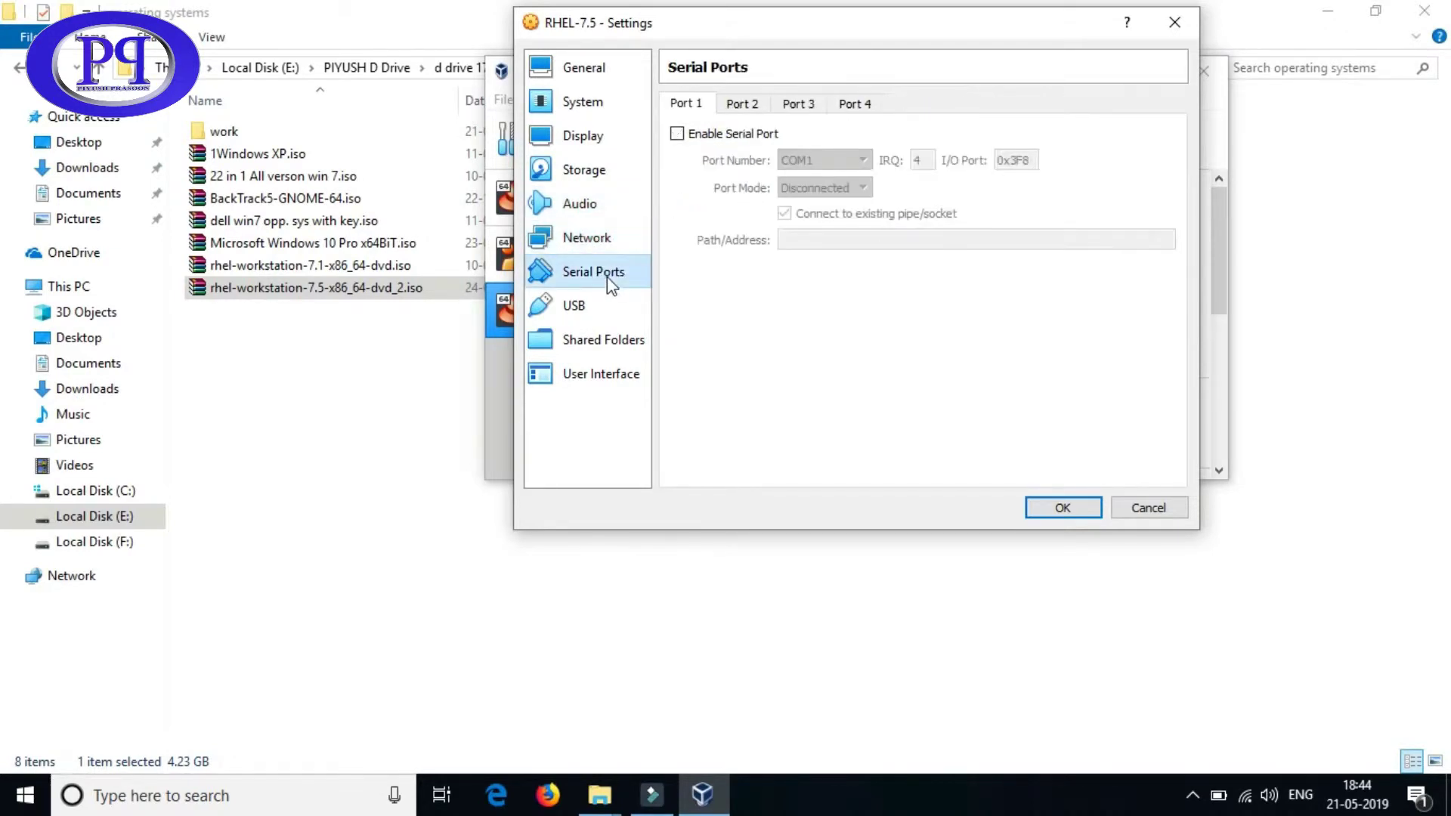
click(595, 306)
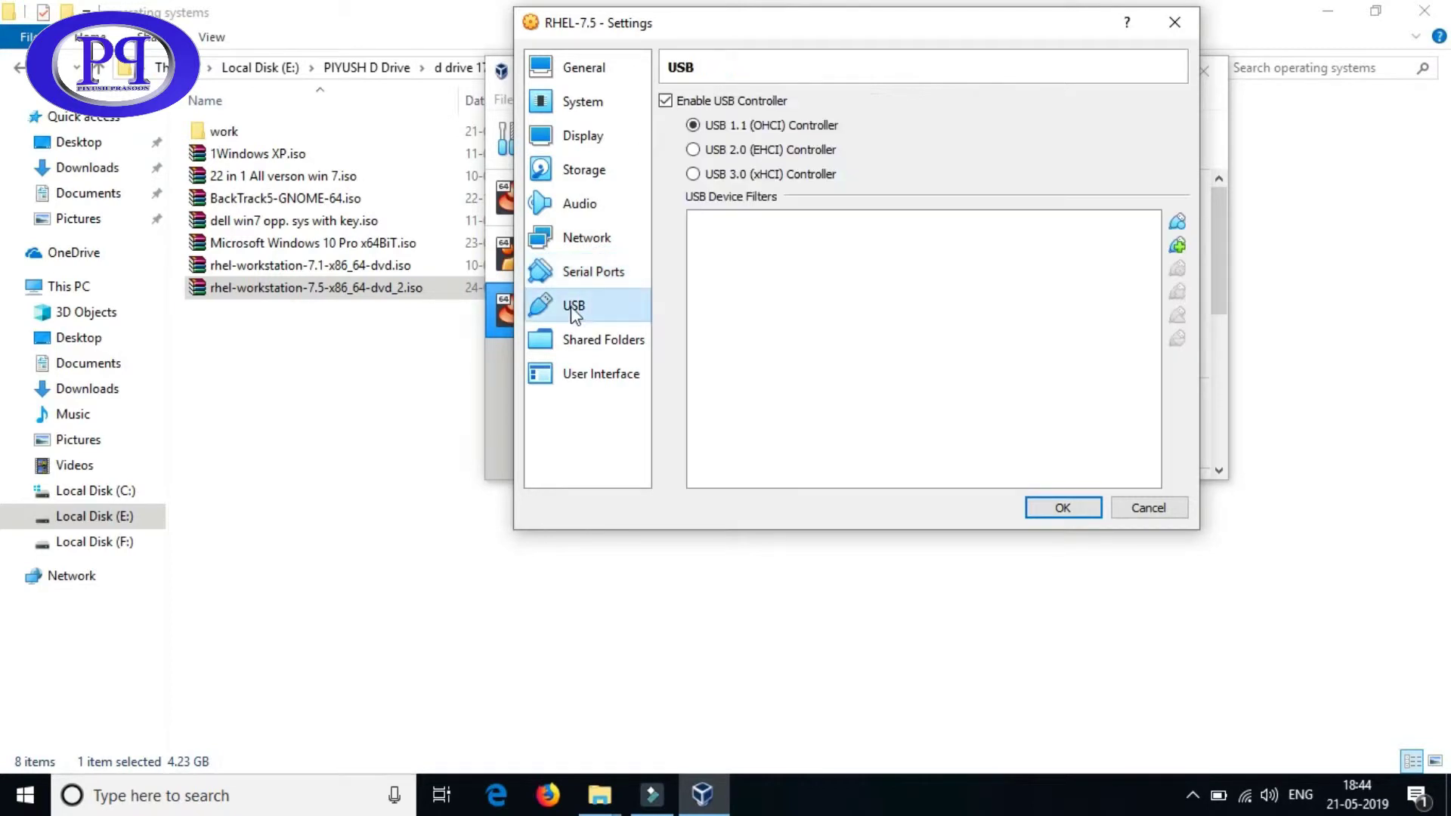
click(584, 337)
click(588, 370)
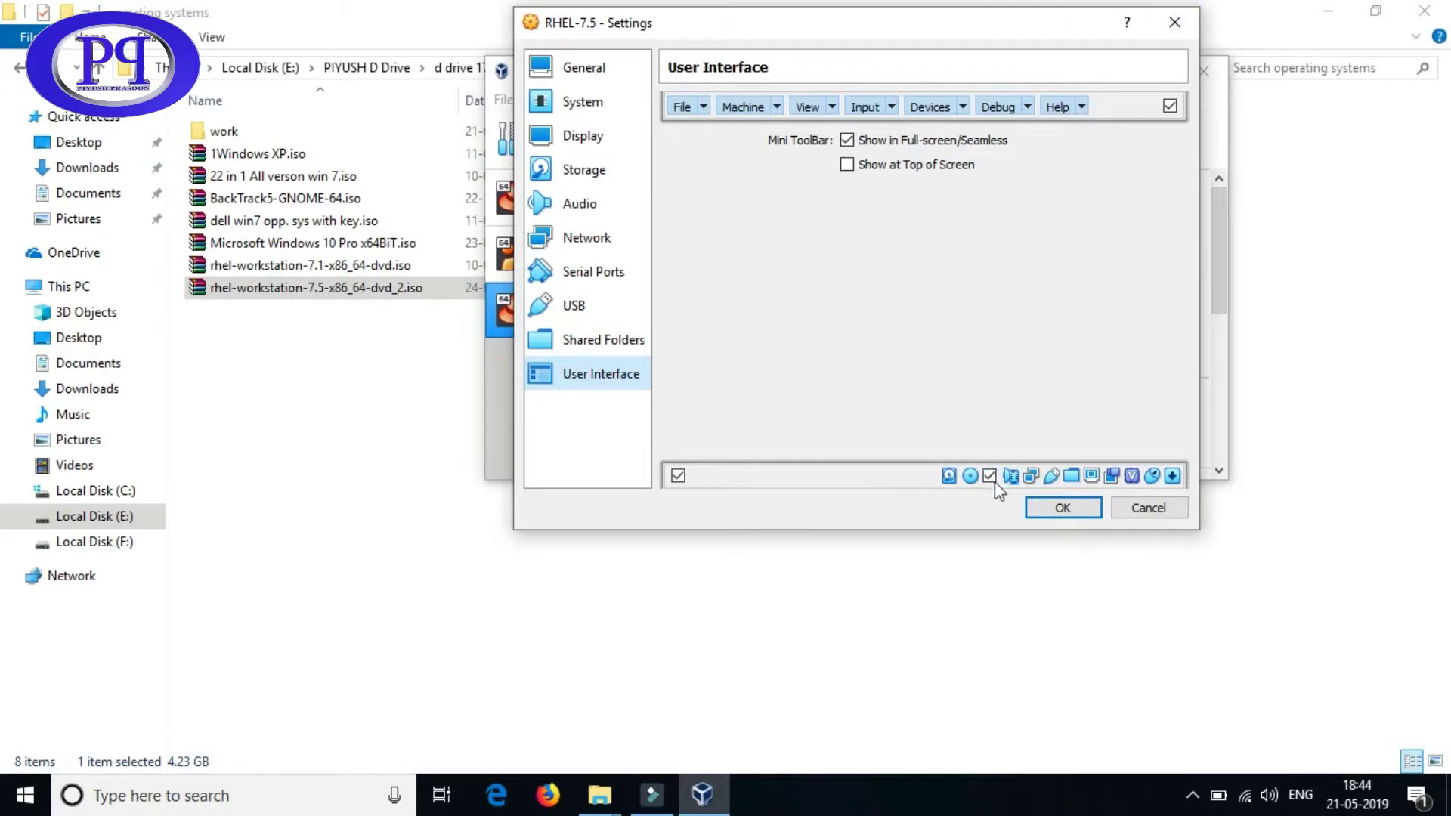
click(1174, 22)
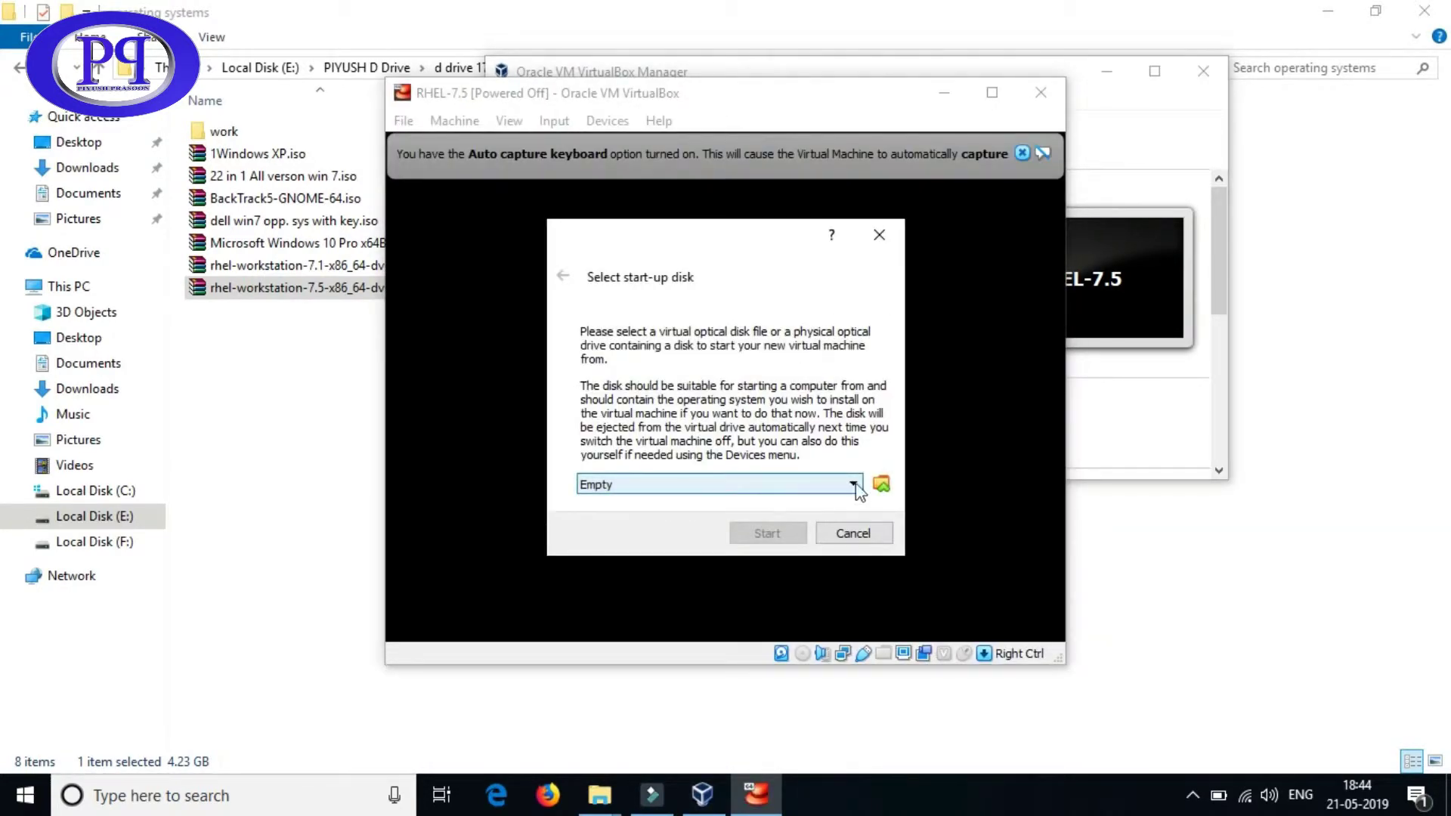
- Choose rhel-workstation-7.5-x86_64-dvd_2.iso as the start-up disk and boot the machine from it
click(880, 485)
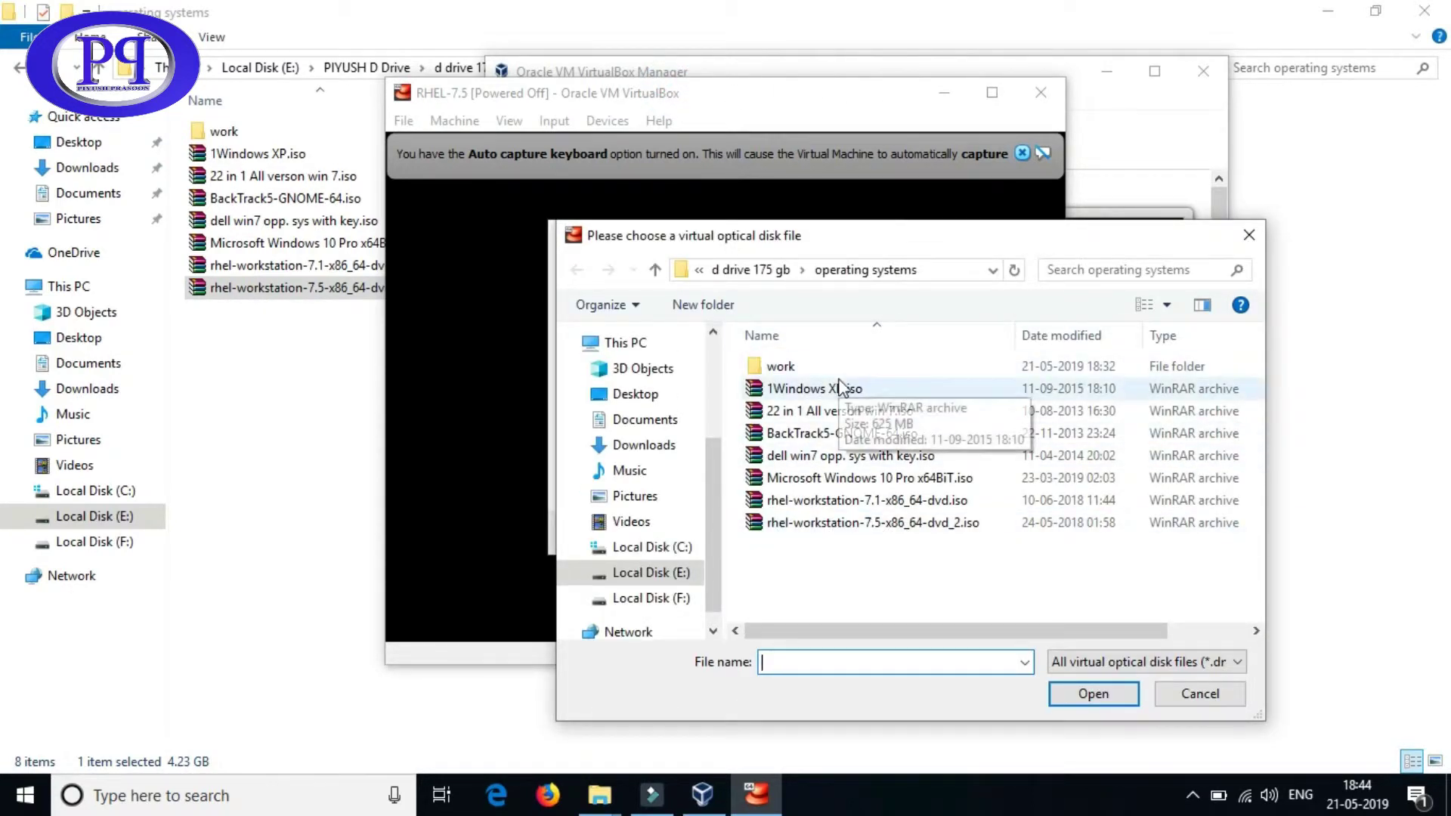
click(865, 523)
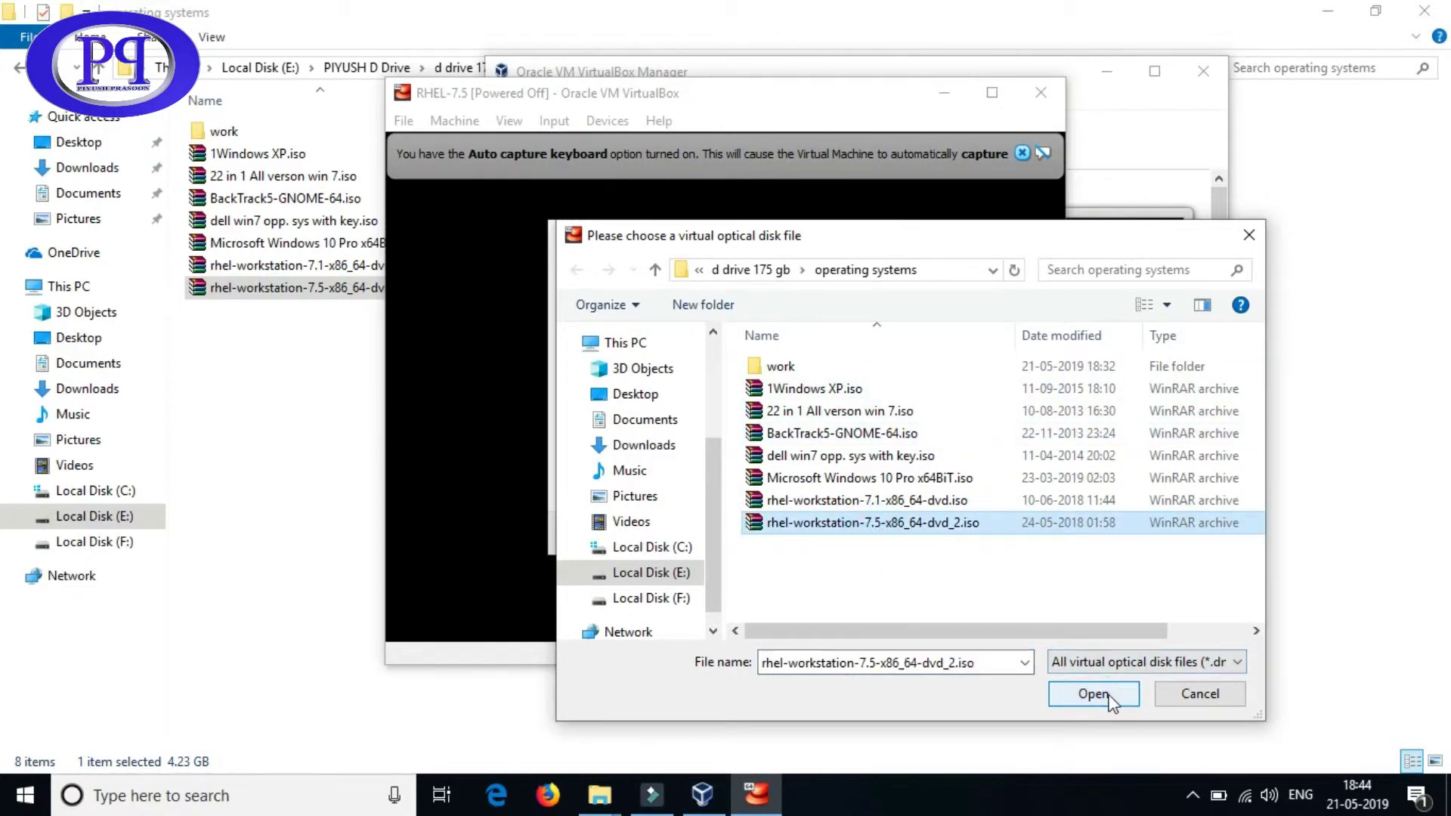
click(1093, 694)
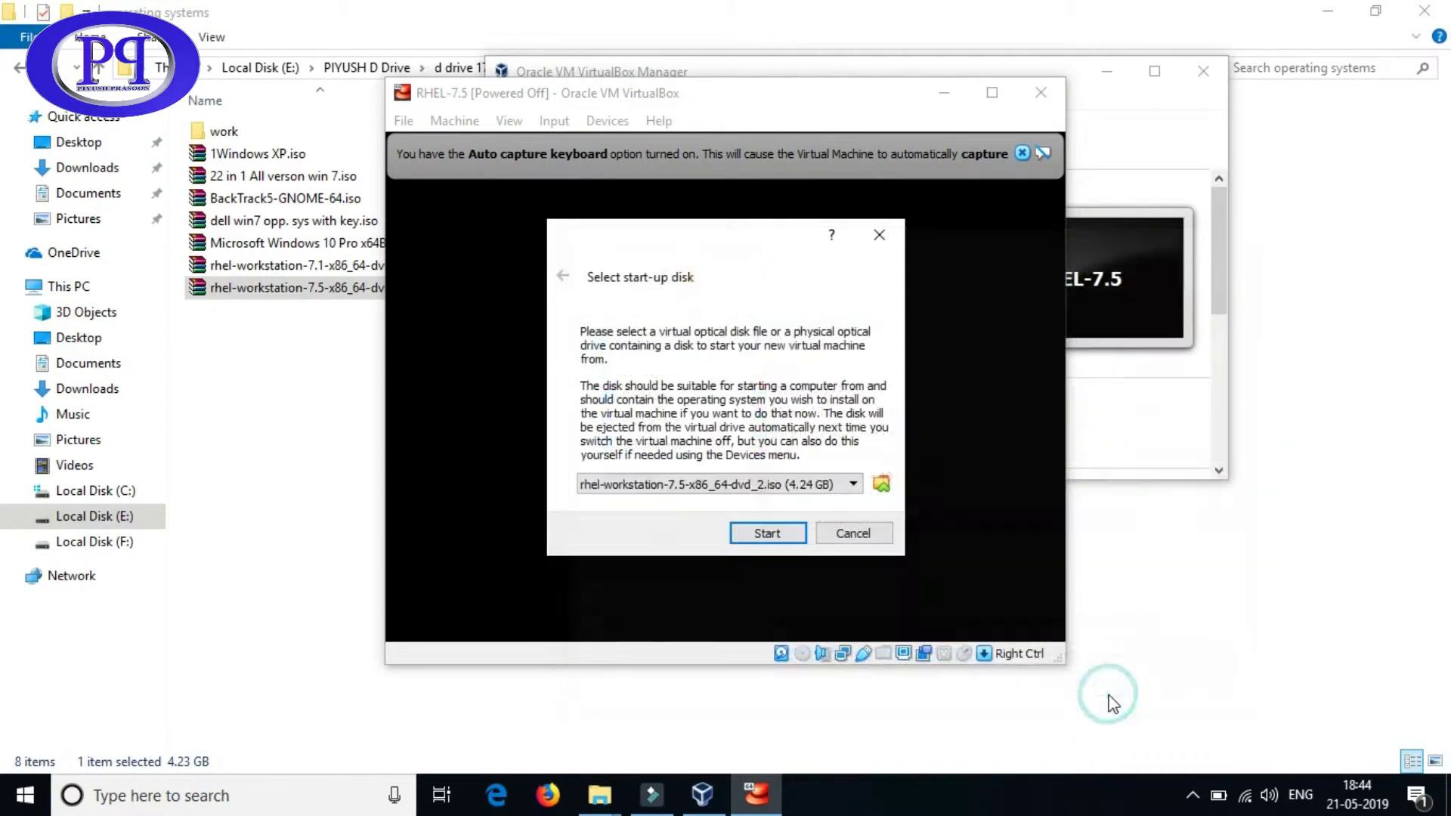
click(765, 533)
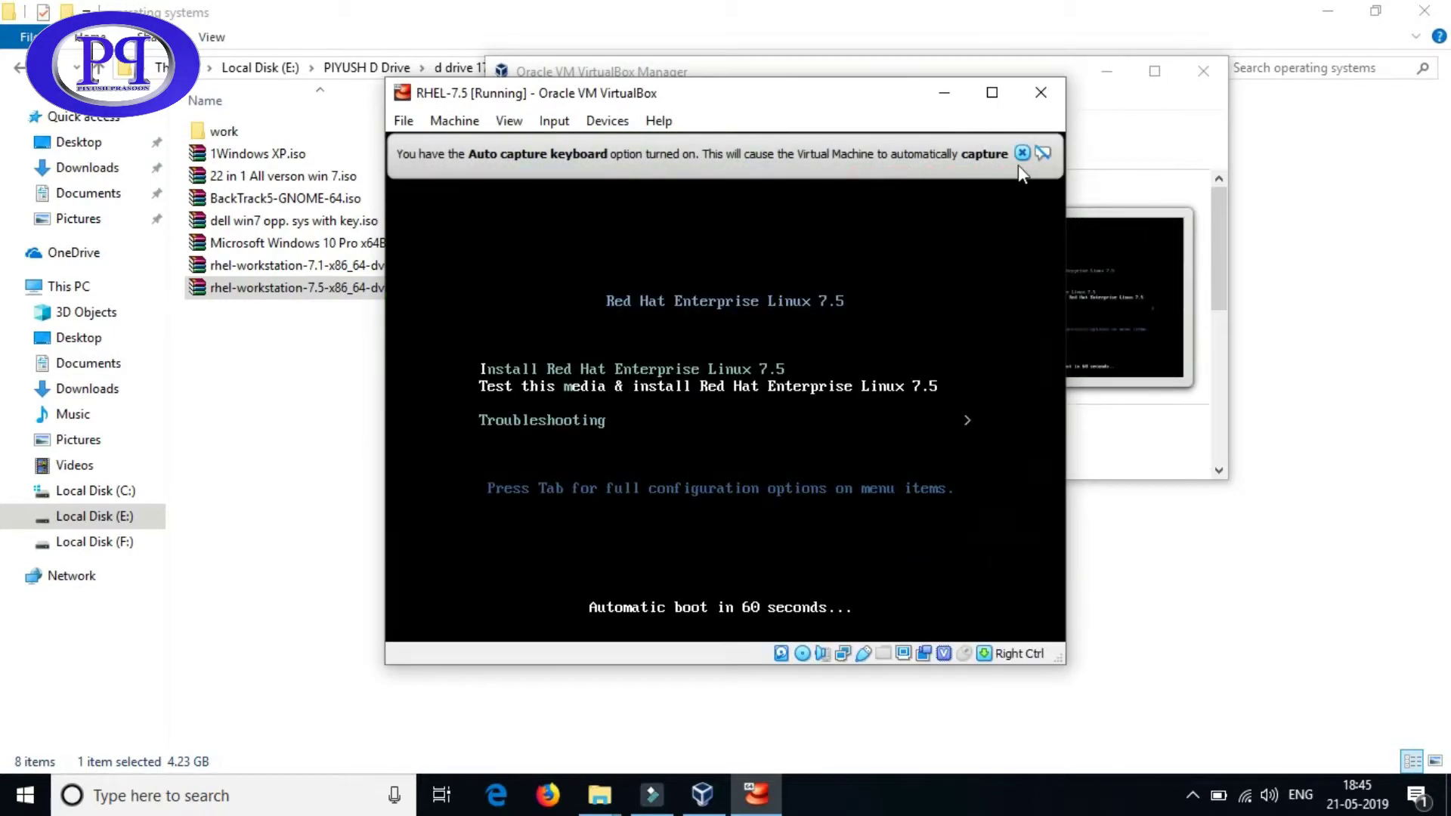
- Dismiss the auto-capture notice, halt the boot countdown, and put the RHEL VM in full-screen mode
click(1021, 151)
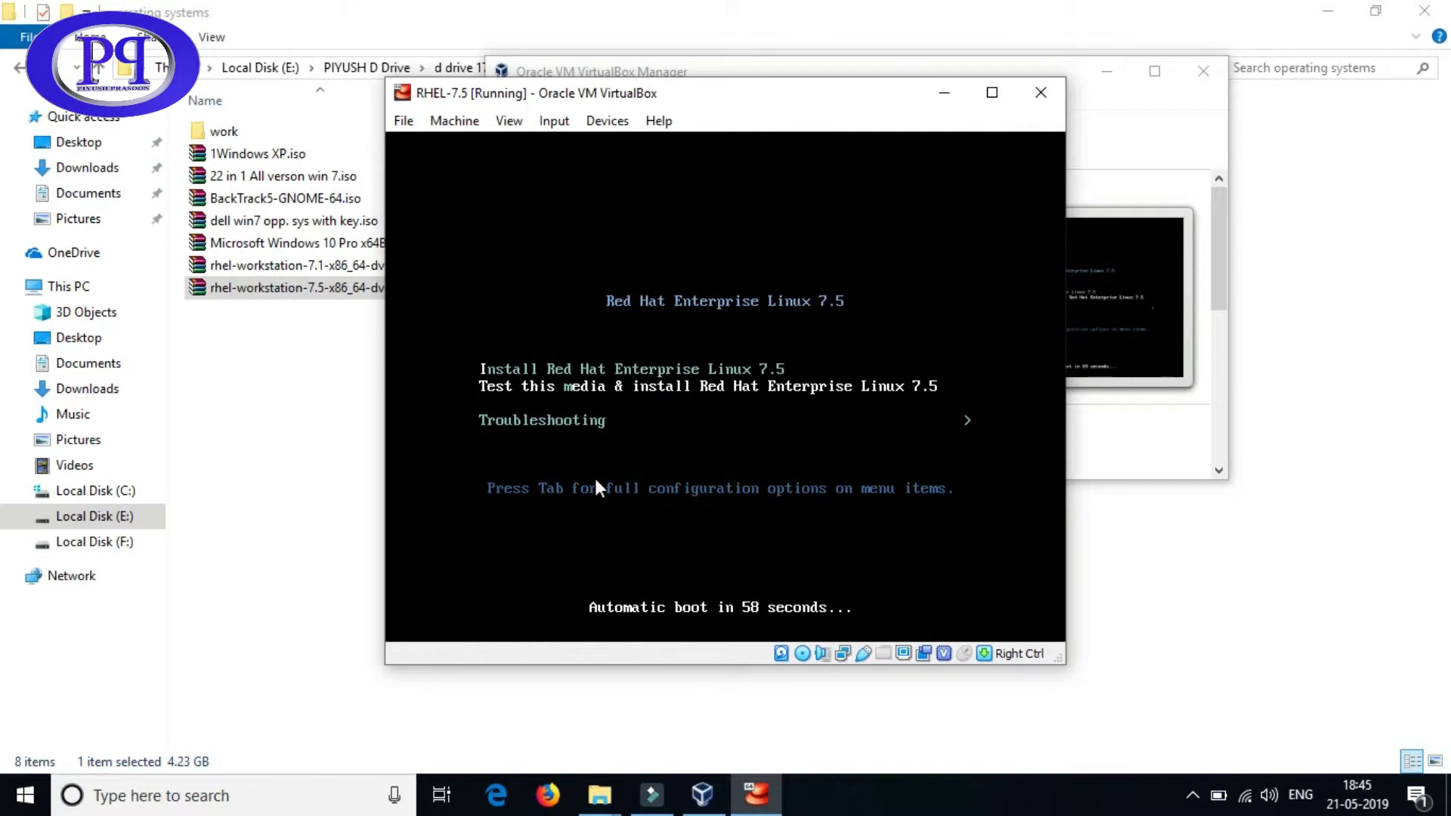
key(Down)
key(Up)
key(Up)
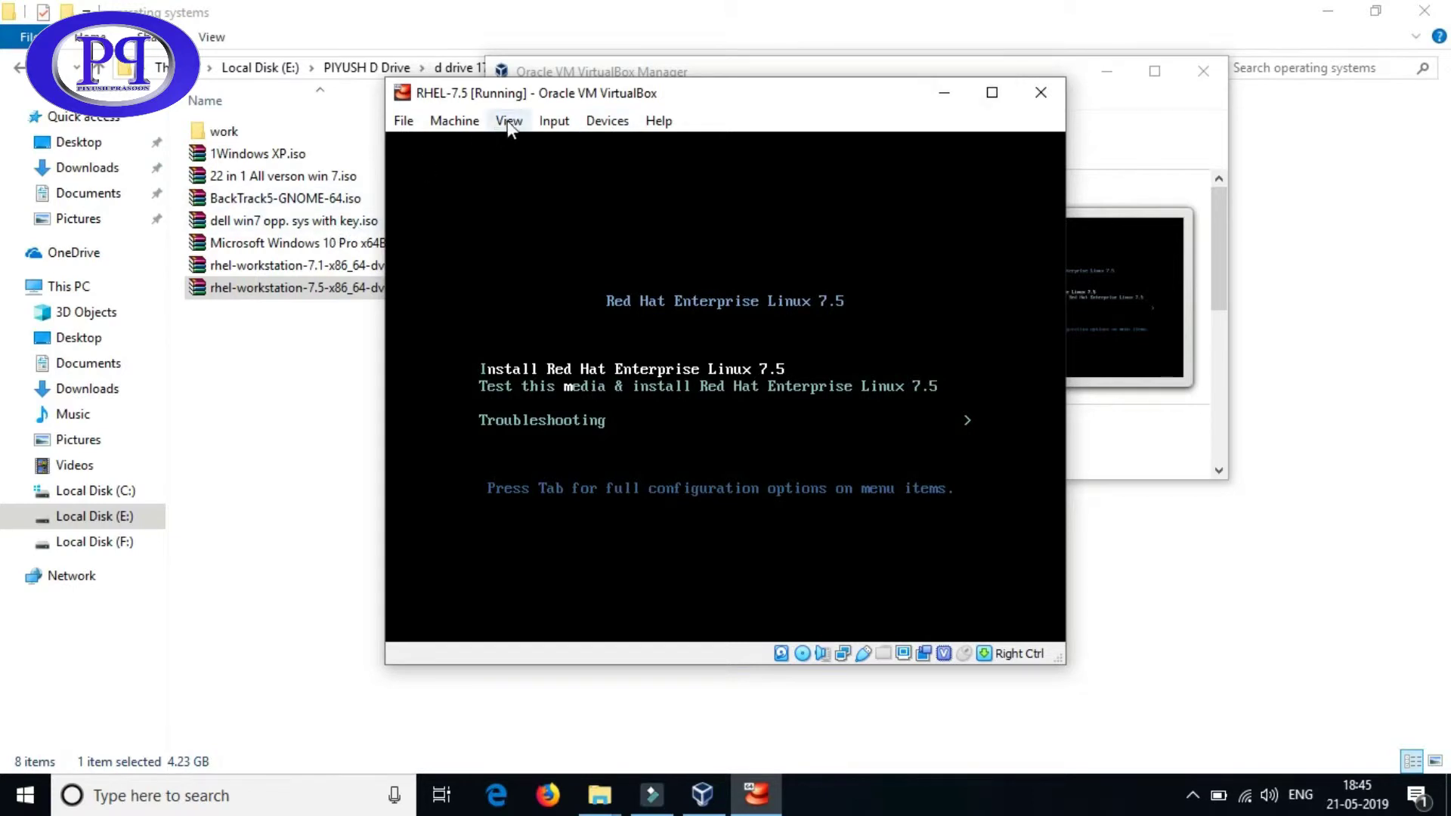
click(455, 120)
mouse_move(494, 119)
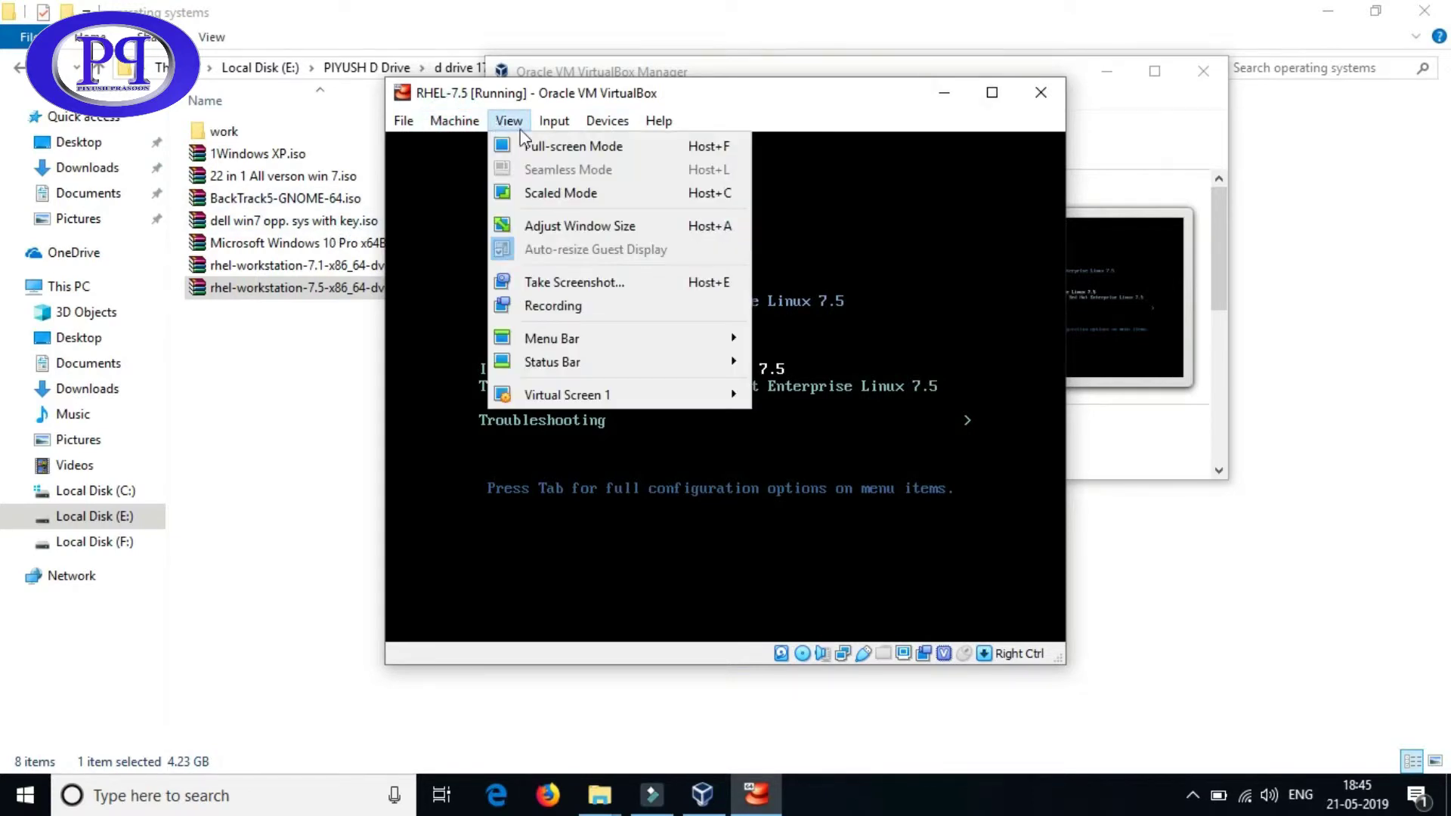
click(541, 147)
click(700, 476)
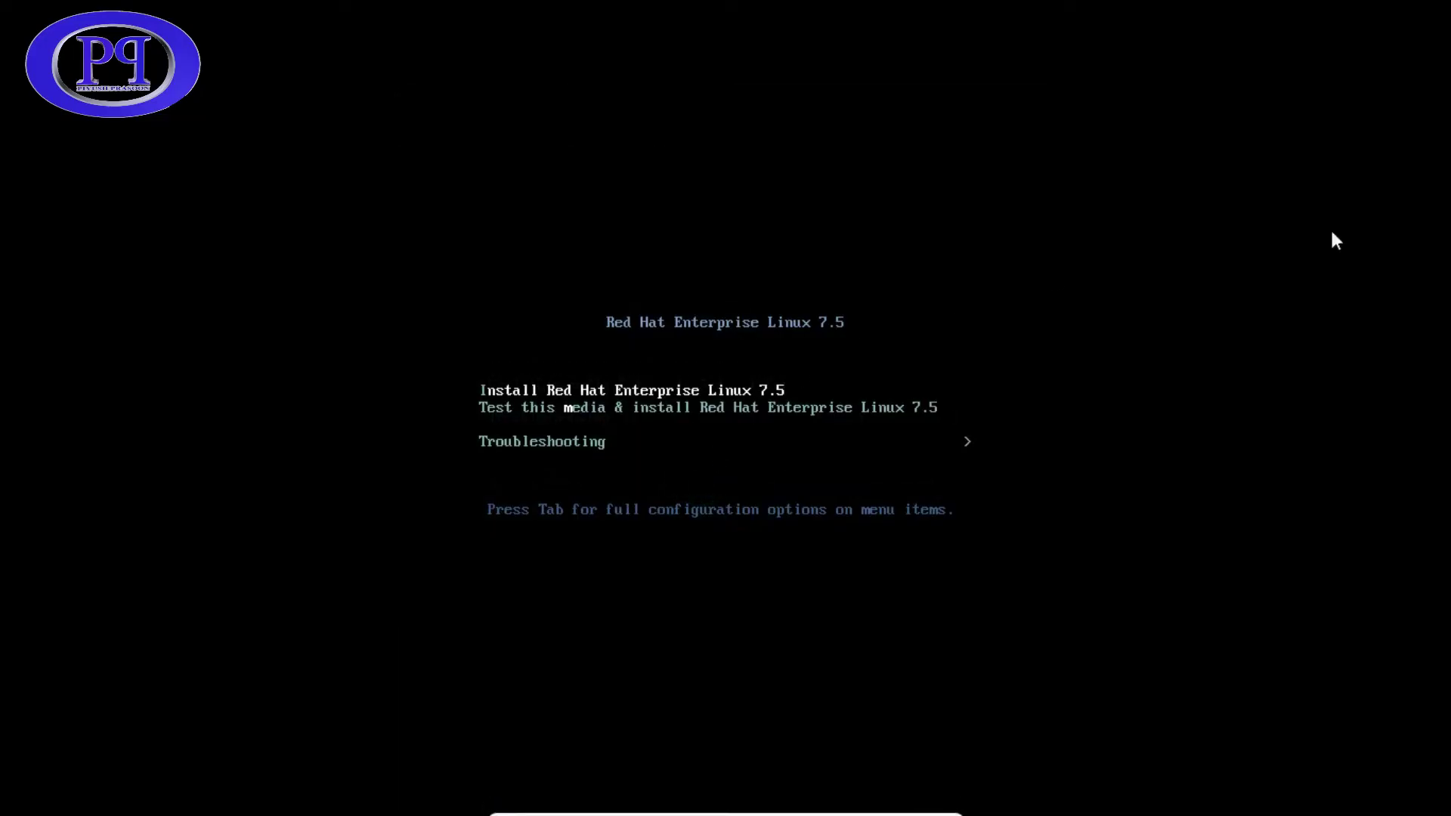
- Boot the Install Red Hat Enterprise Linux 7.5 entry from the boot menu
key(Down)
key(Down)
key(Up)
key(Up)
key(Return)
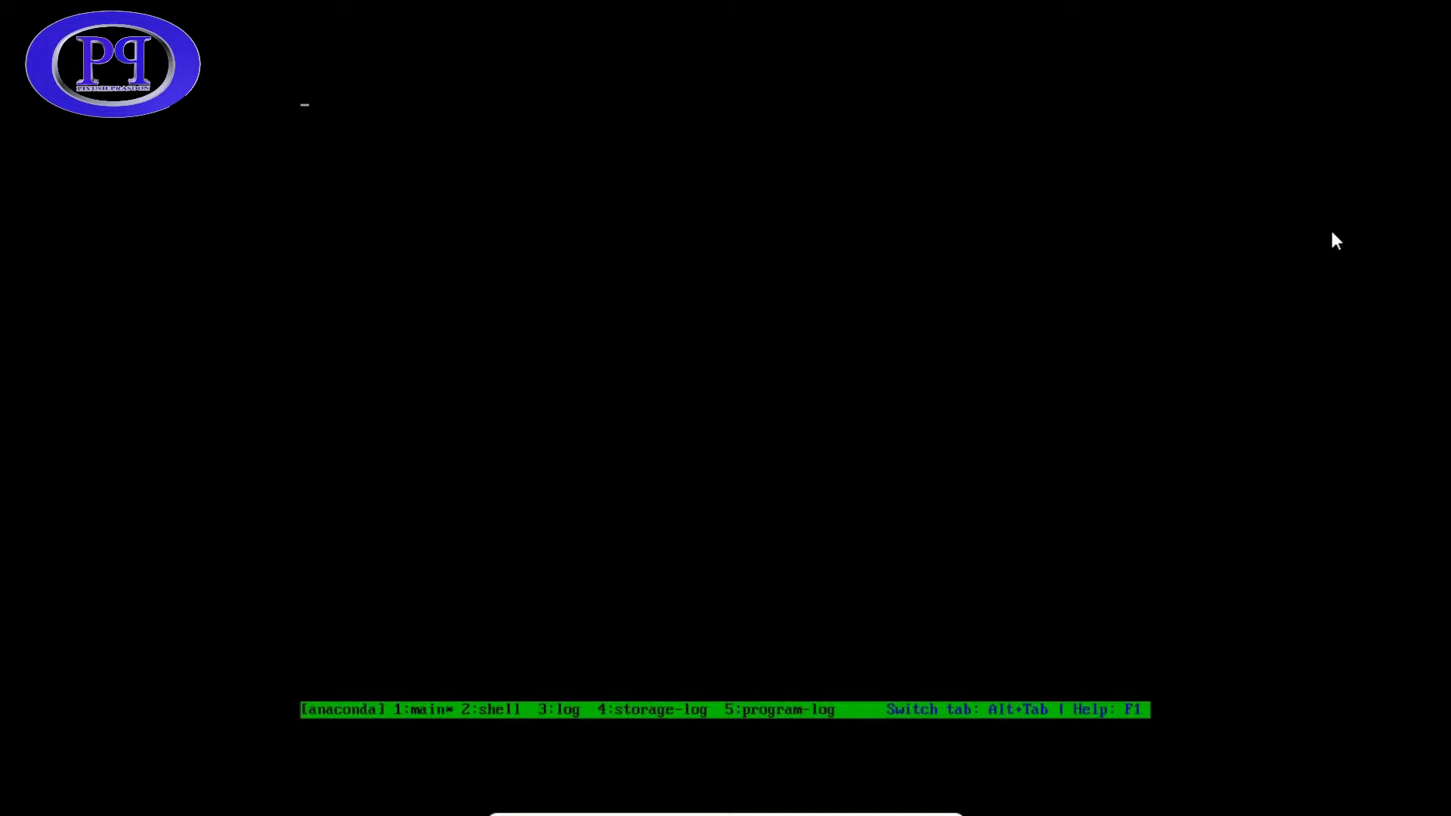
- Select English (India) on the welcome screen and continue to the Installation Summary
key(Down)
key(Up)
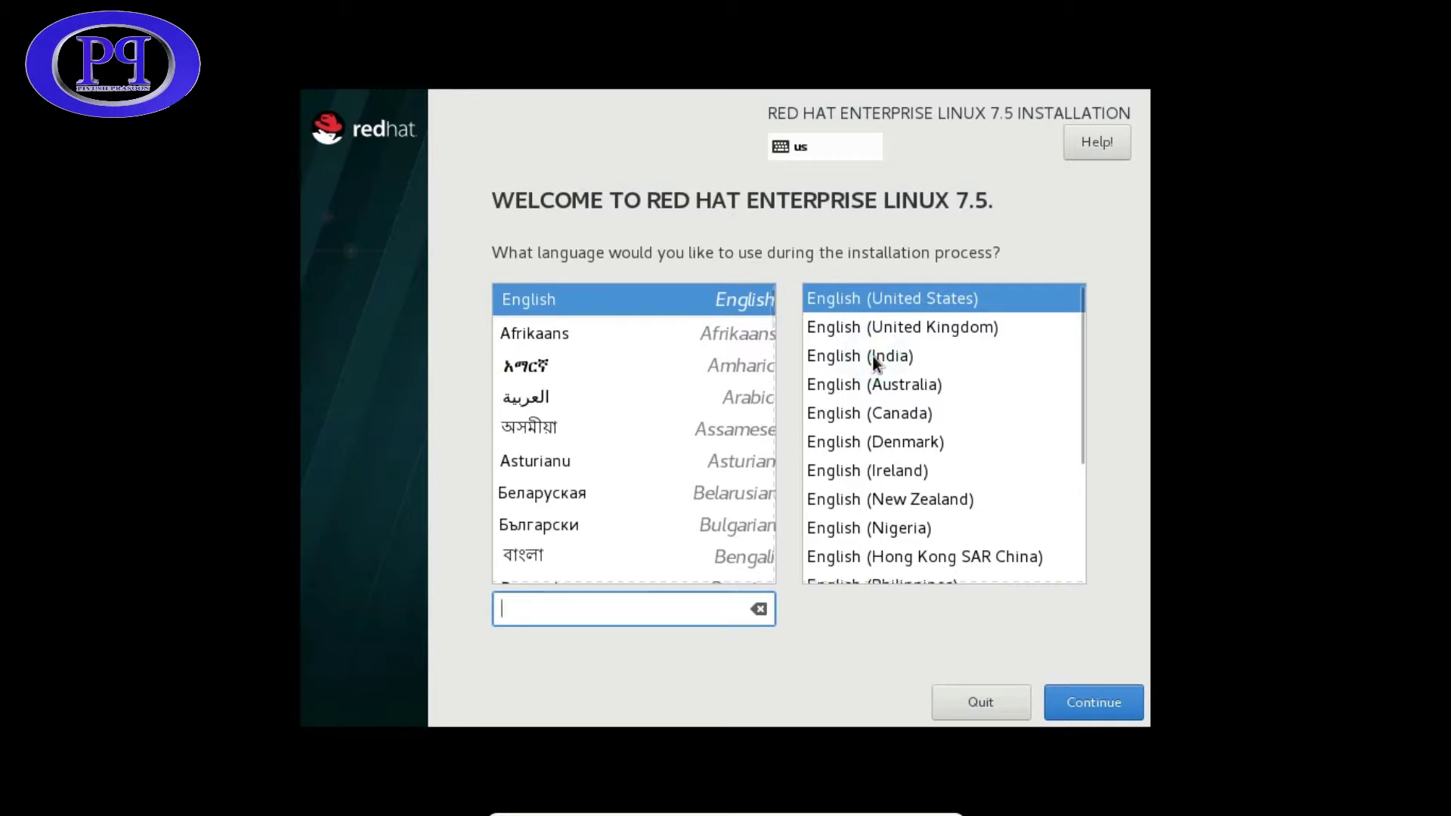
click(844, 356)
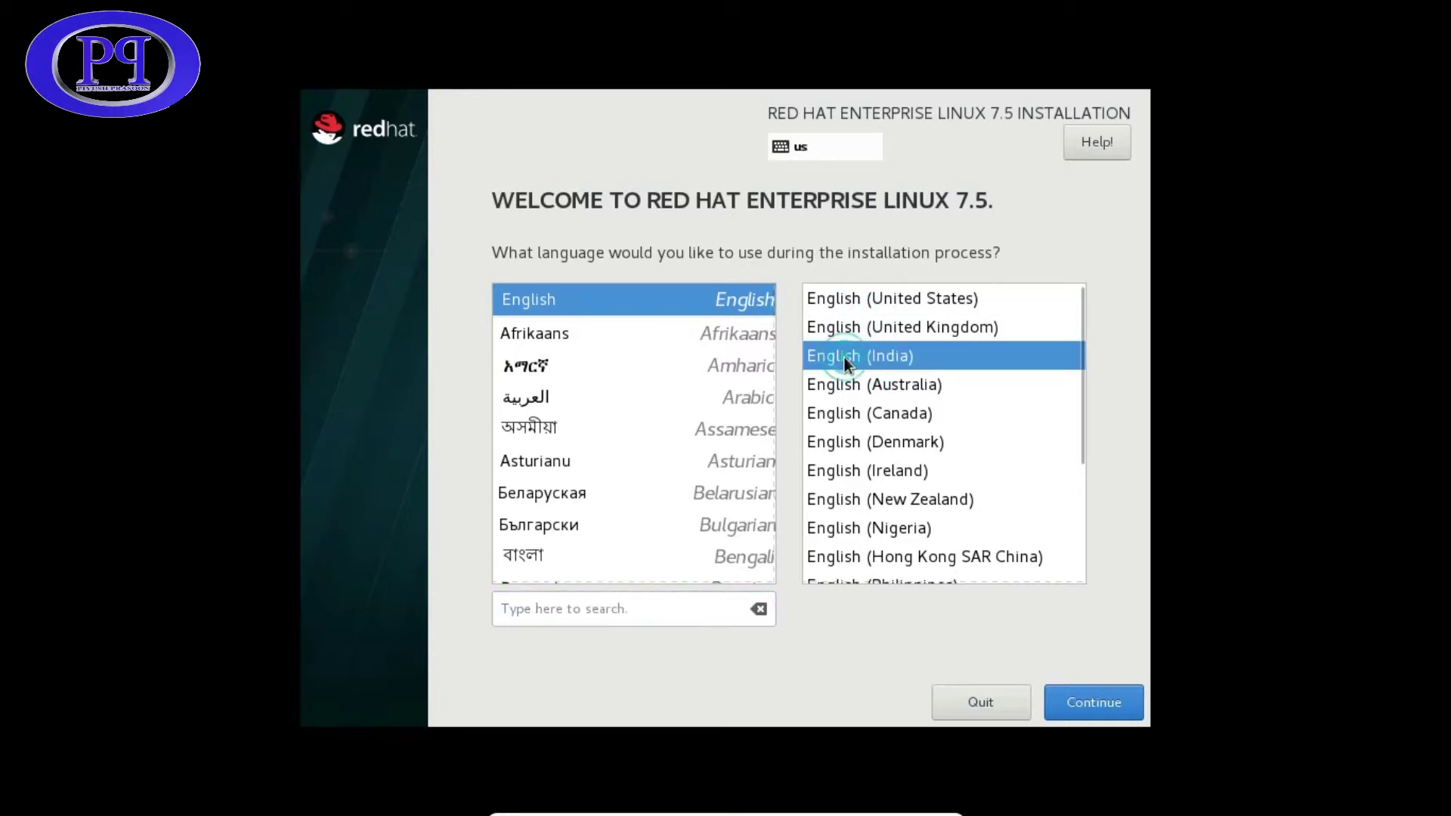
click(1103, 705)
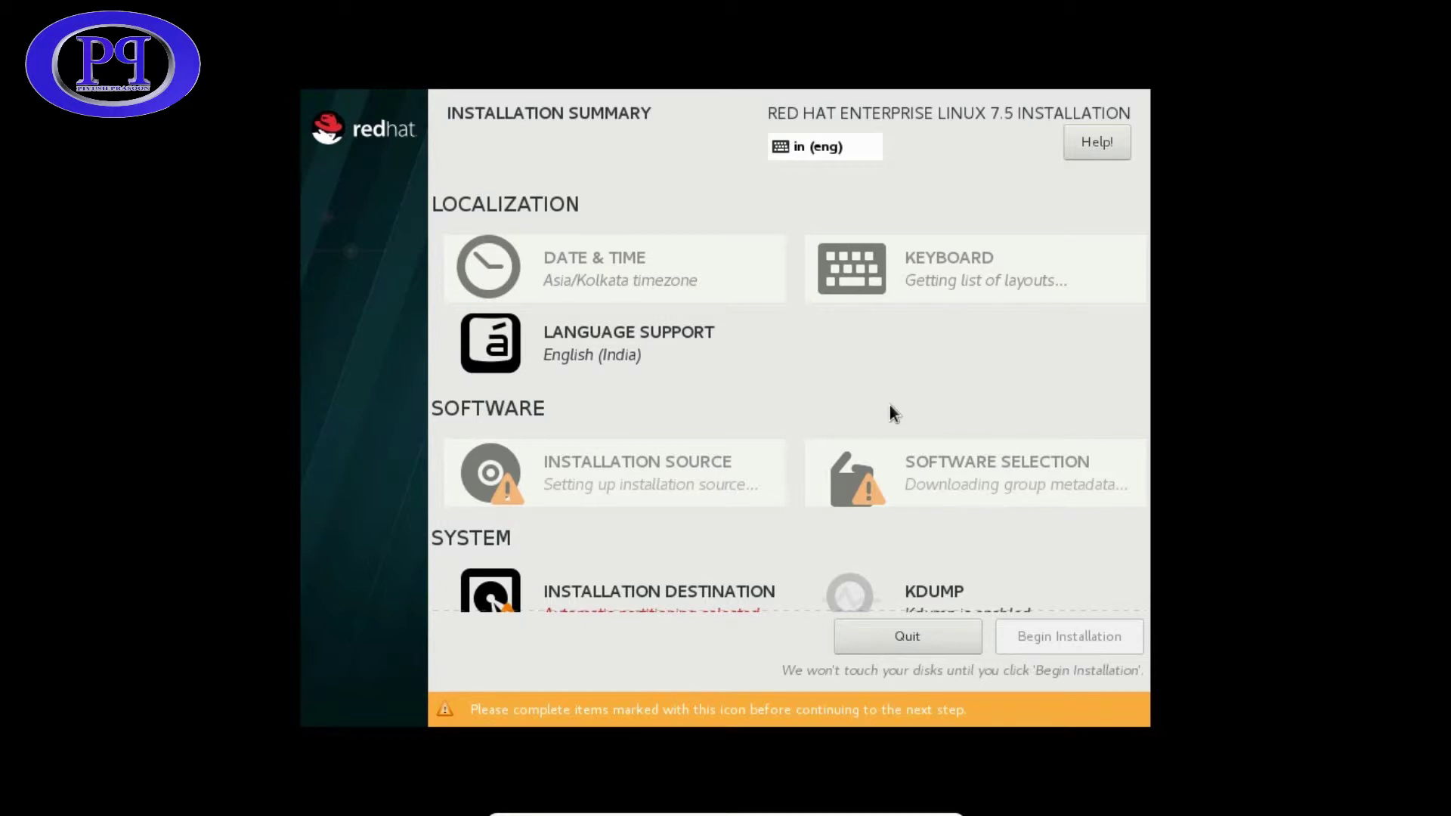
- Scroll the Installation Summary and open Installation Destination showing the 10129.89 MiB VBOX disk
scroll(890, 408, down, 3)
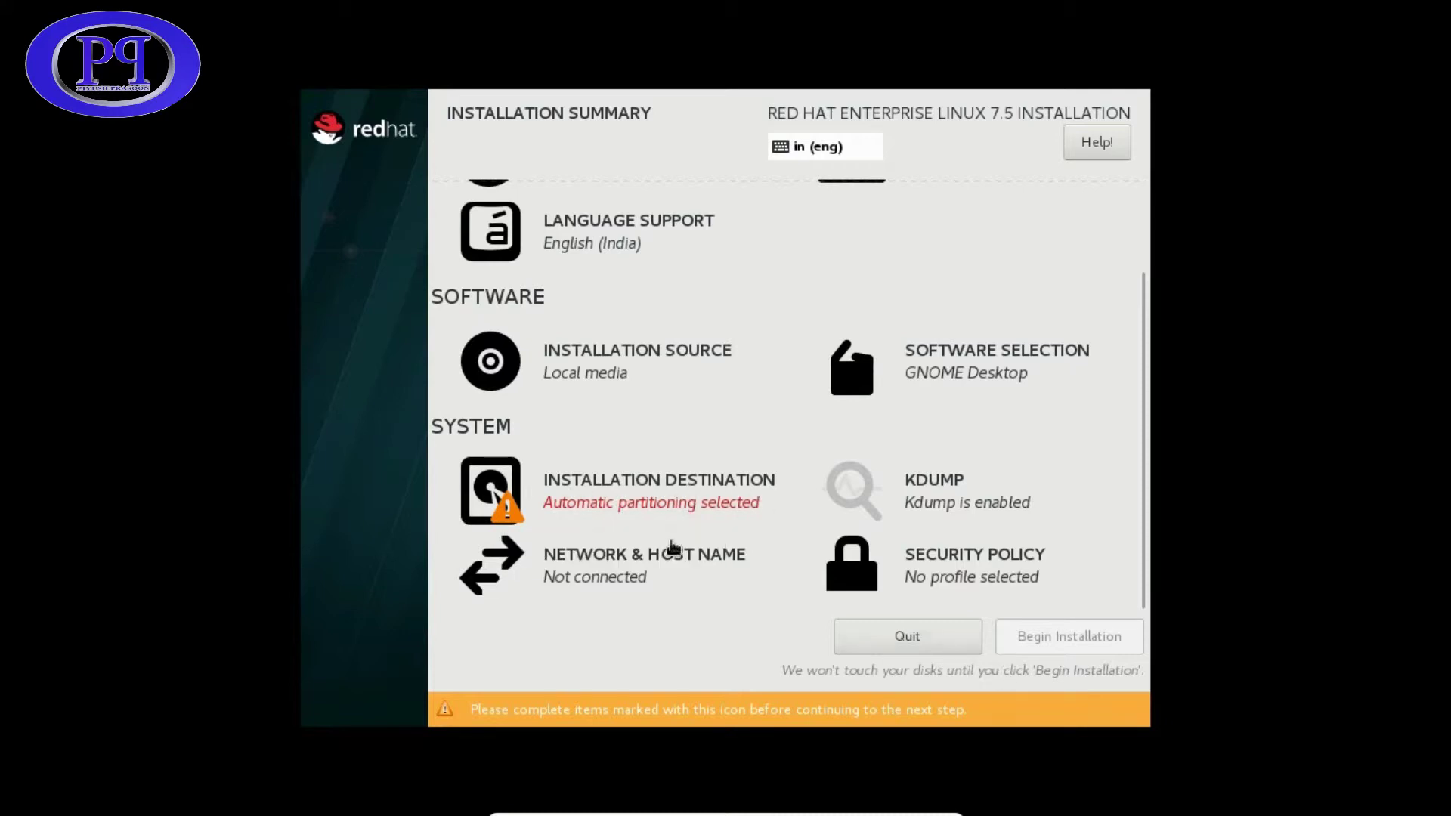
click(632, 493)
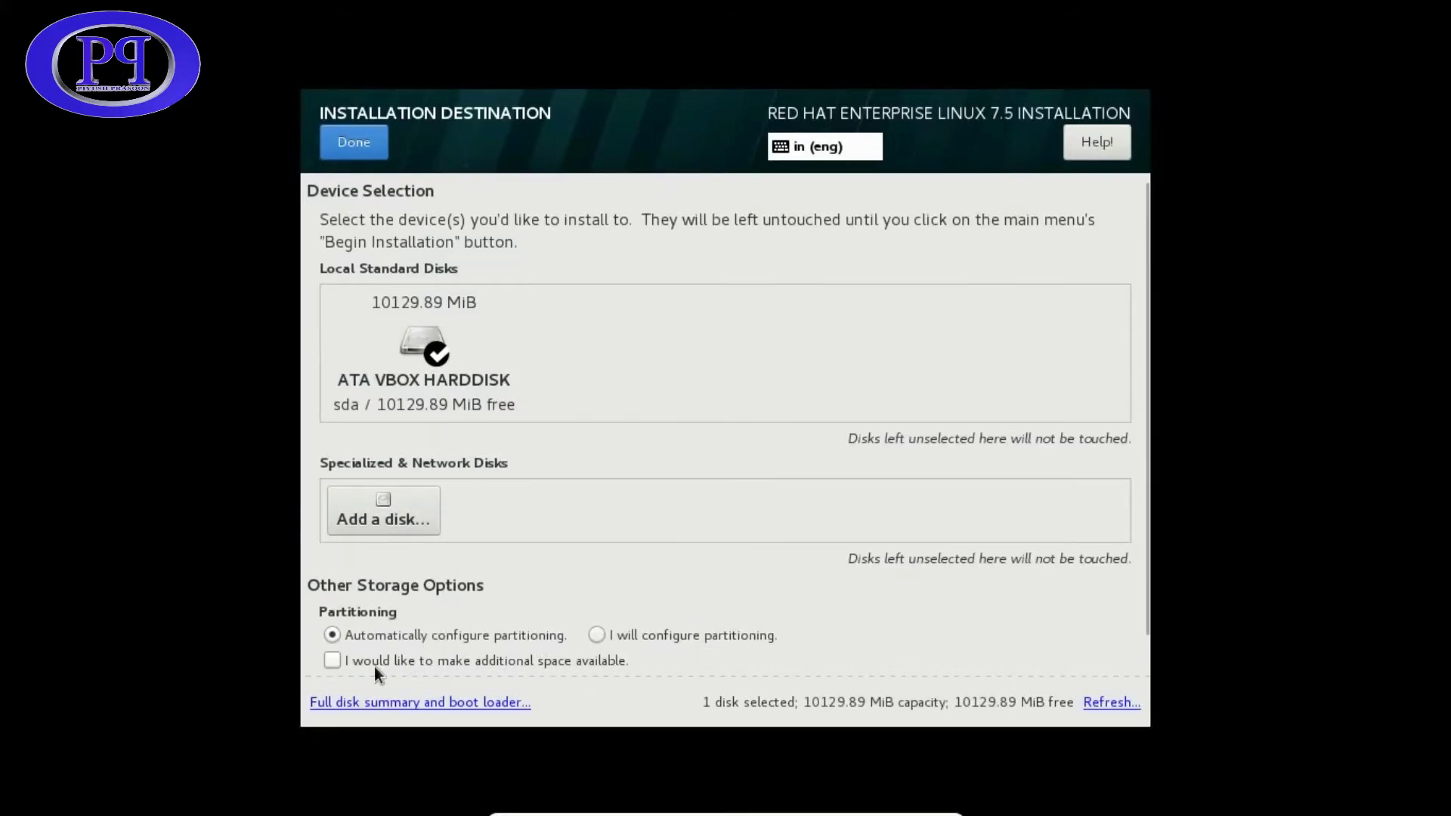
- Accept automatic partitioning on the VBOX hard disk and begin the RHEL 7.5 installation
scroll(726, 614, down, 1)
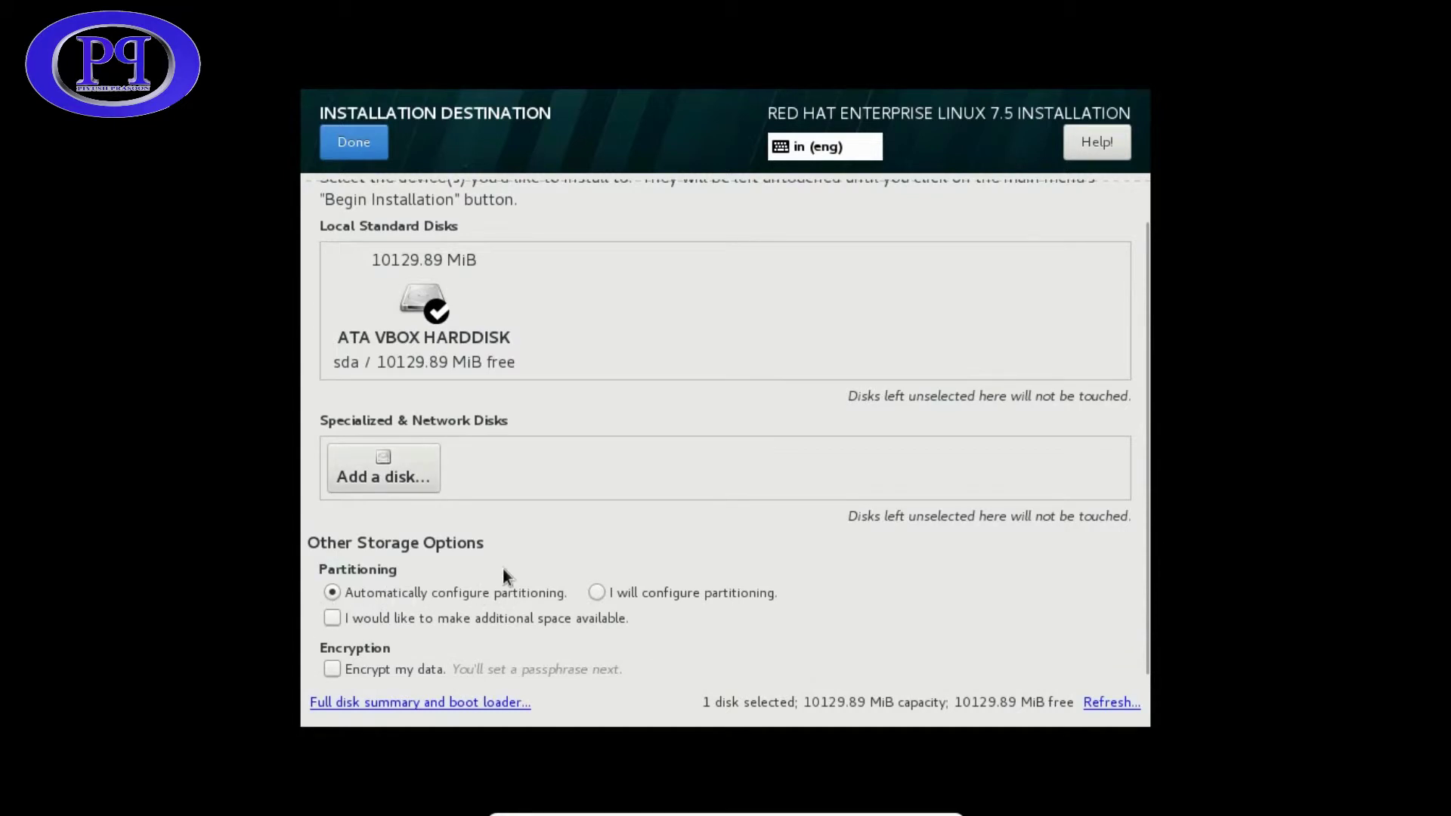
click(358, 144)
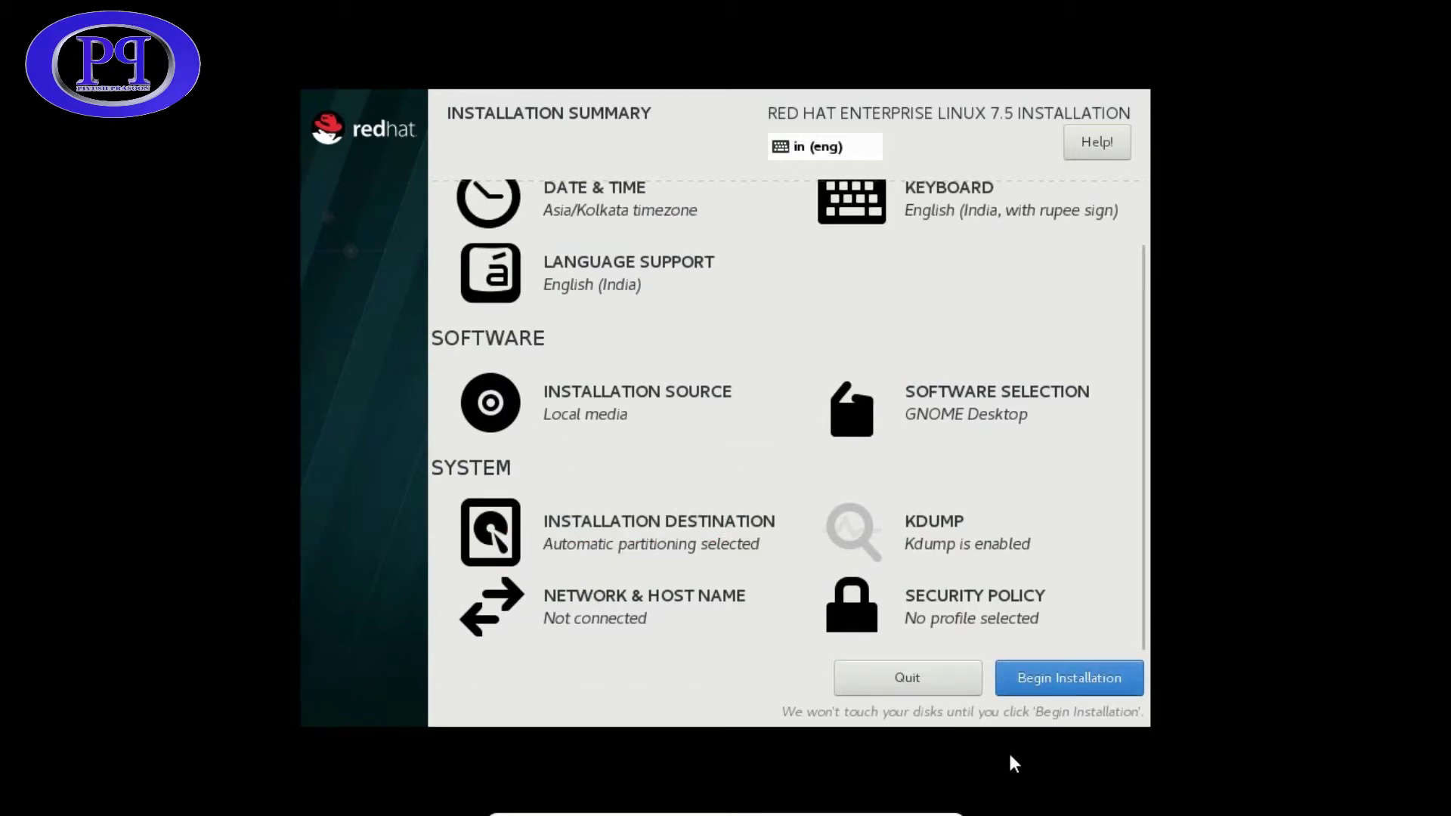
click(1067, 677)
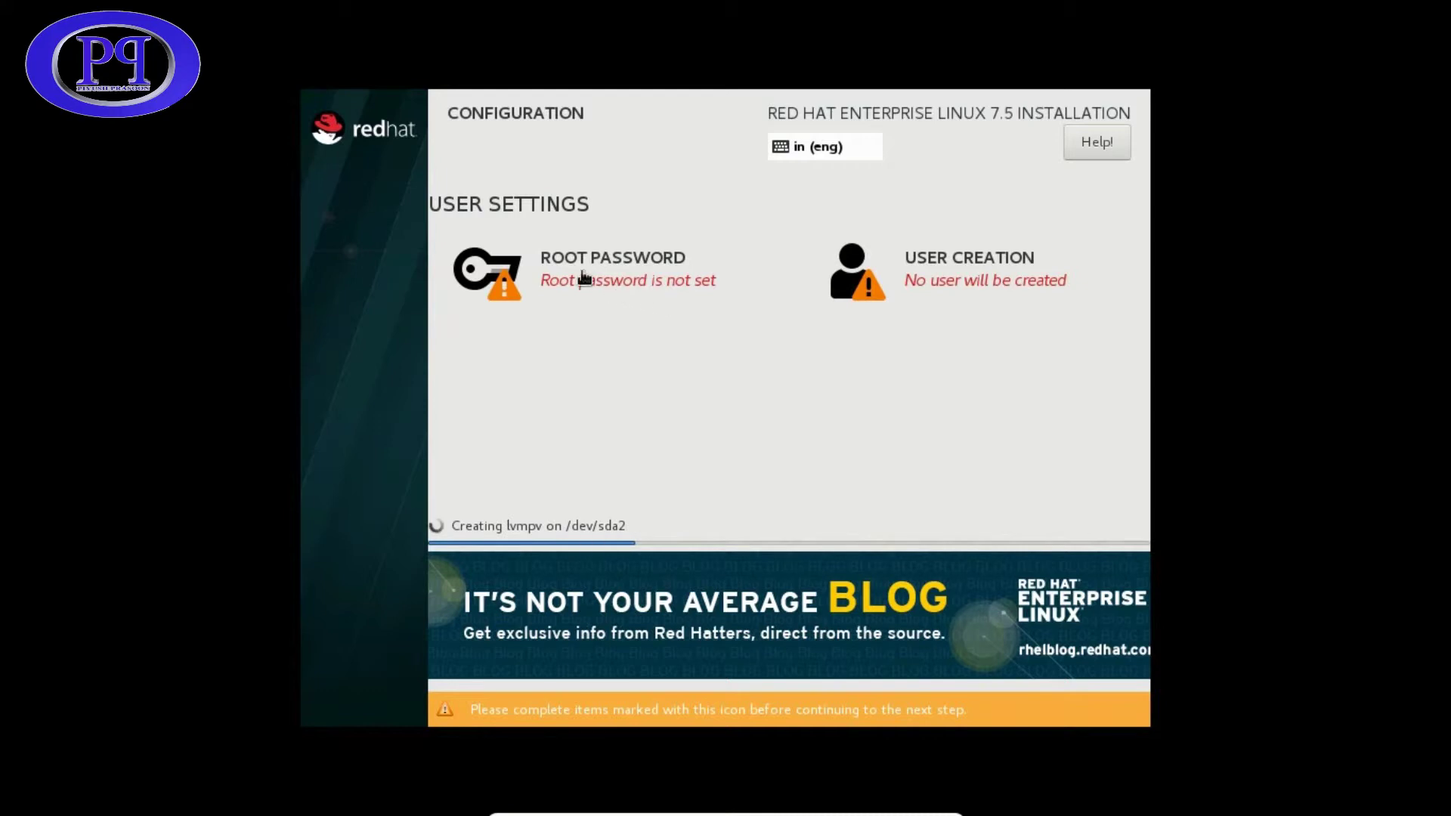
- Enter and confirm a new root password, accepting the weak-password warning
click(620, 272)
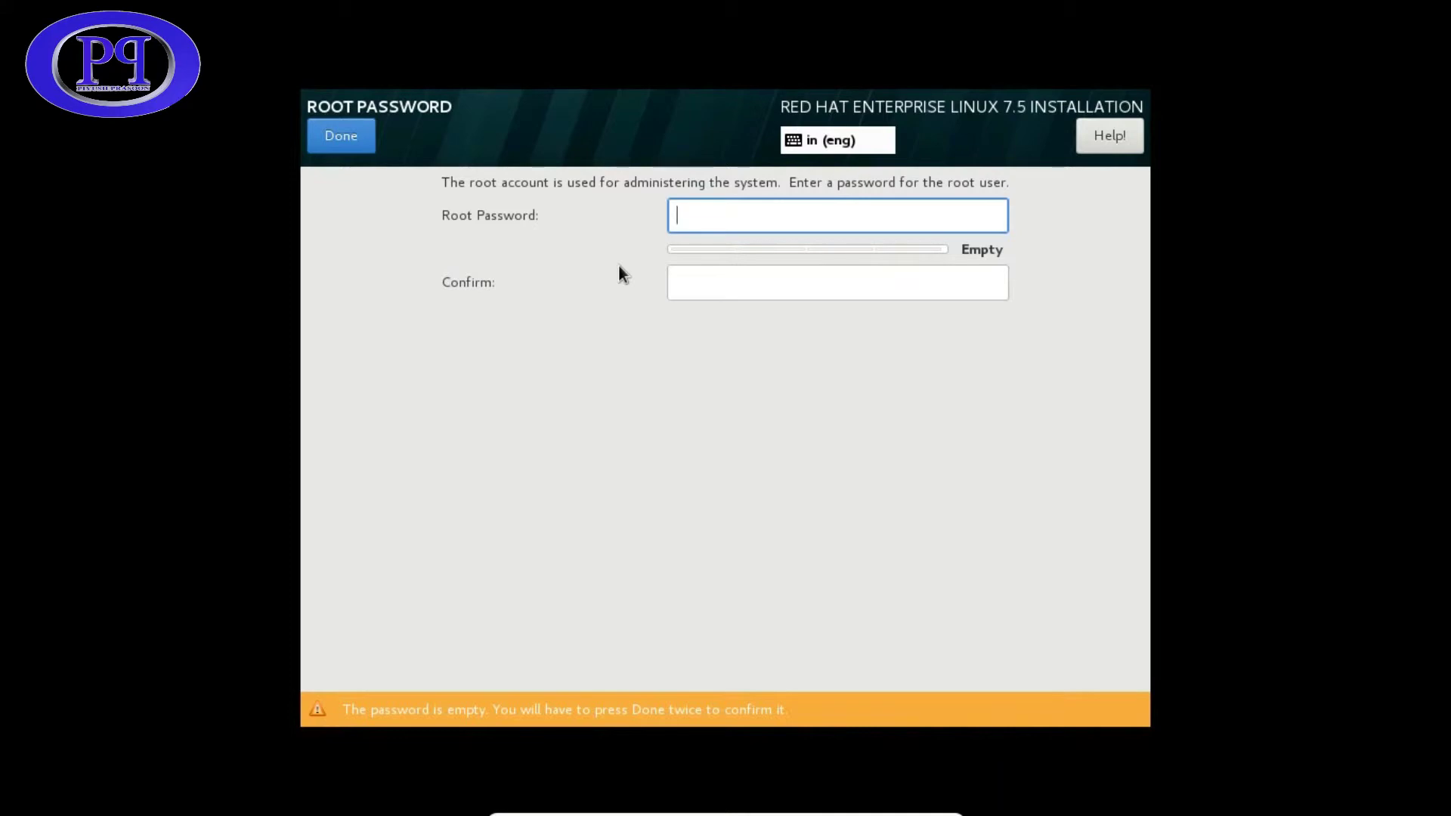
text(1234)
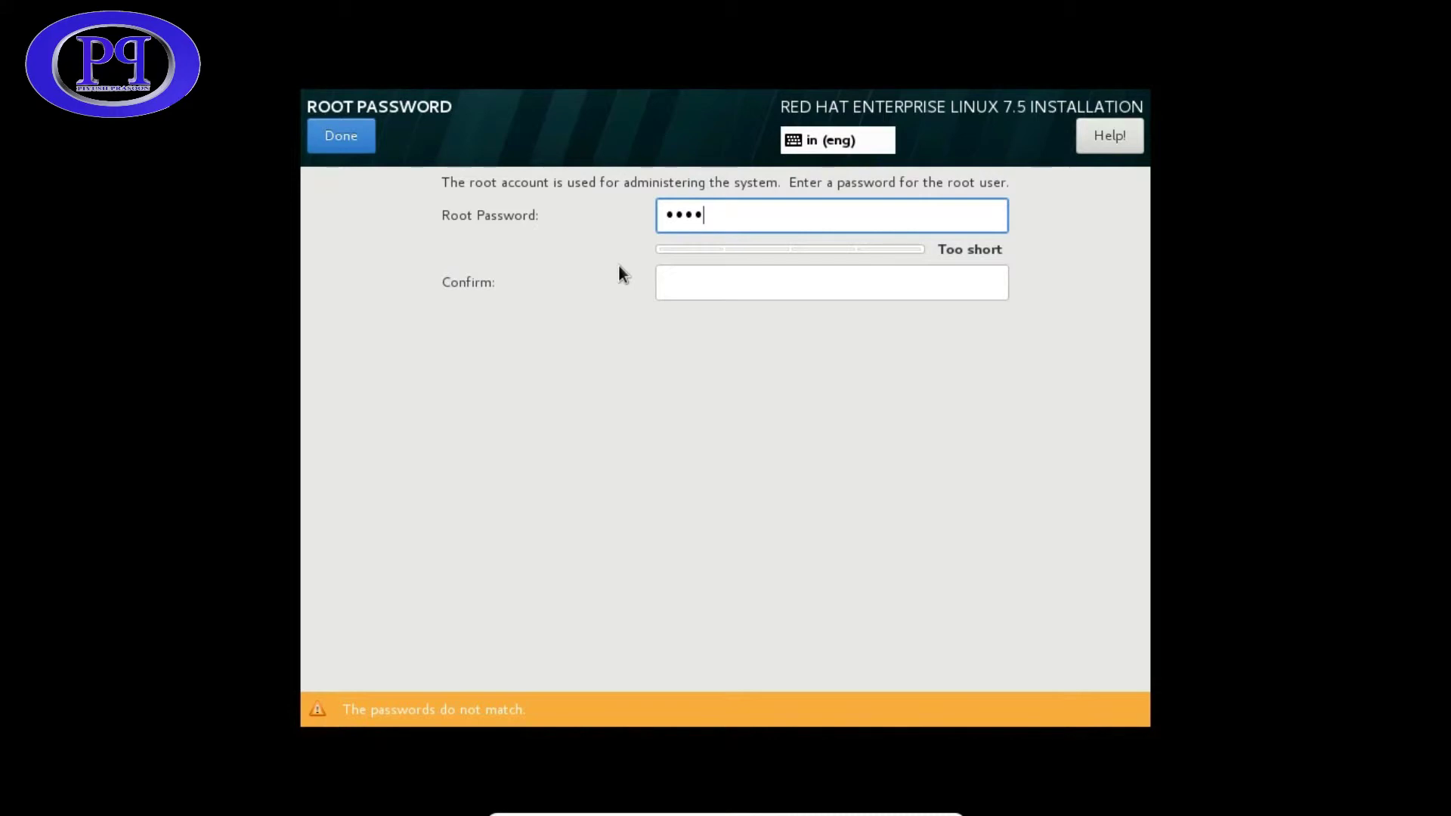
key(BackSpace)
key(BackSpace)
key(BackSpace)
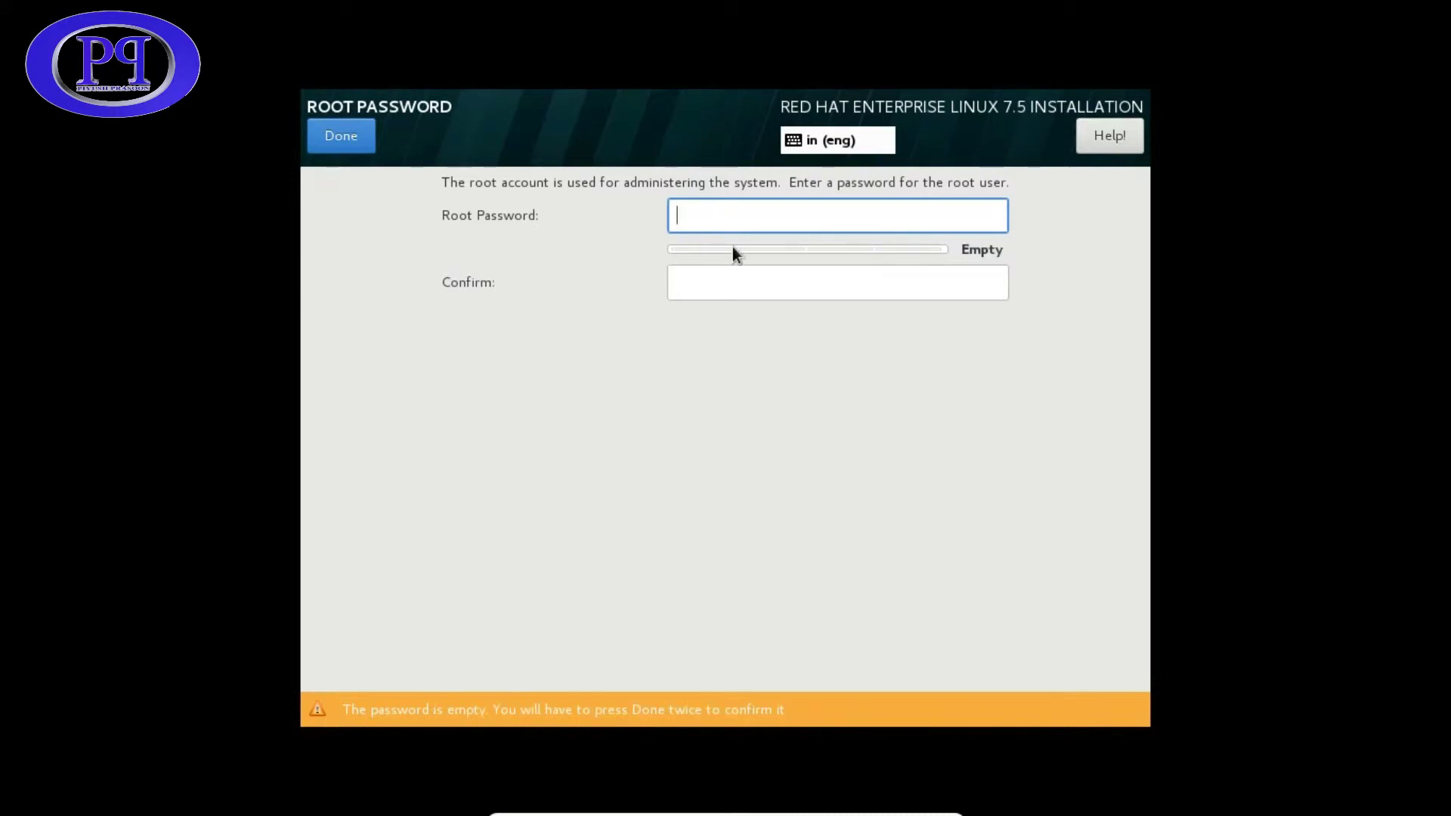
text(redhat)
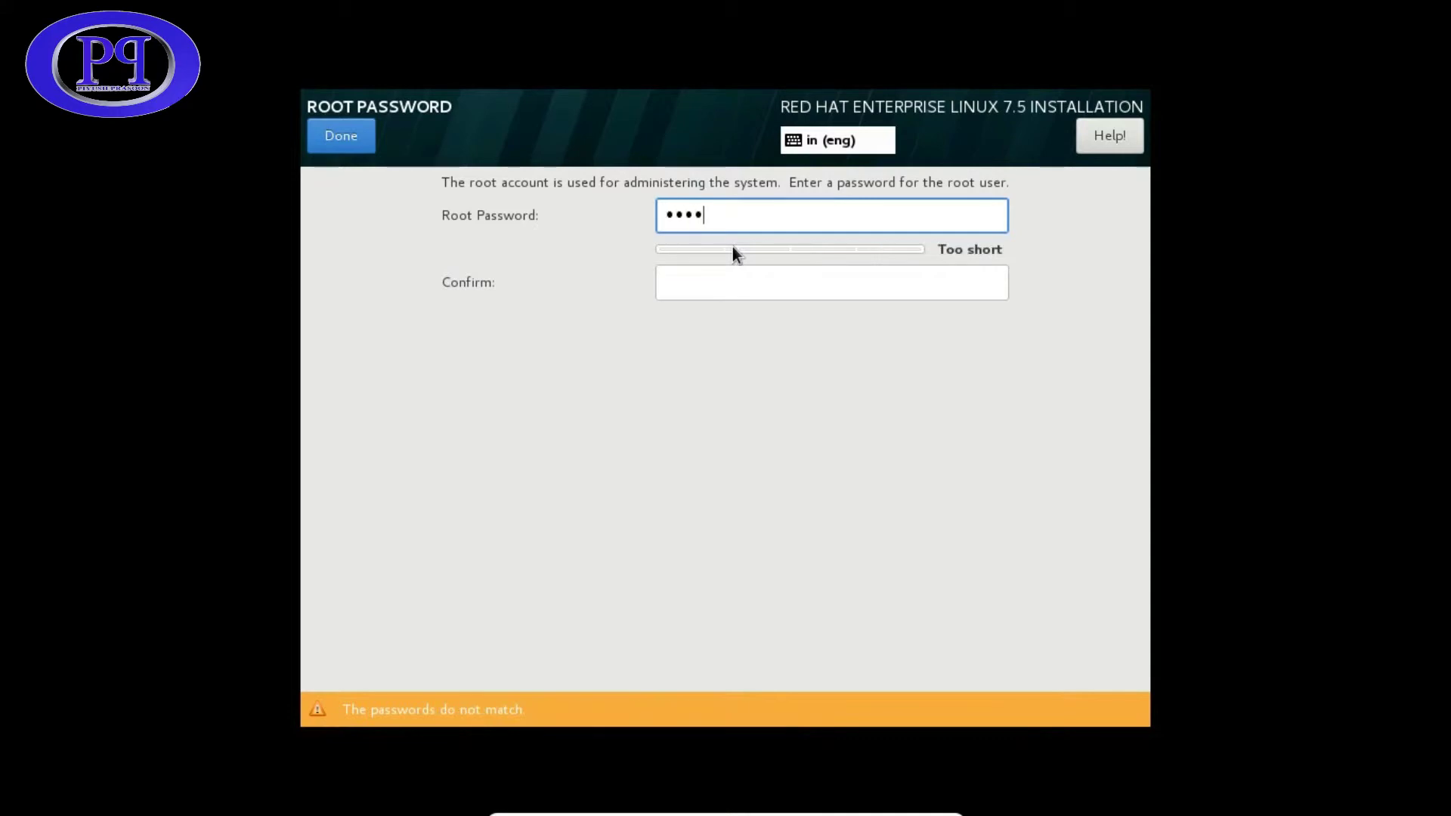
click(724, 292)
text(redhat)
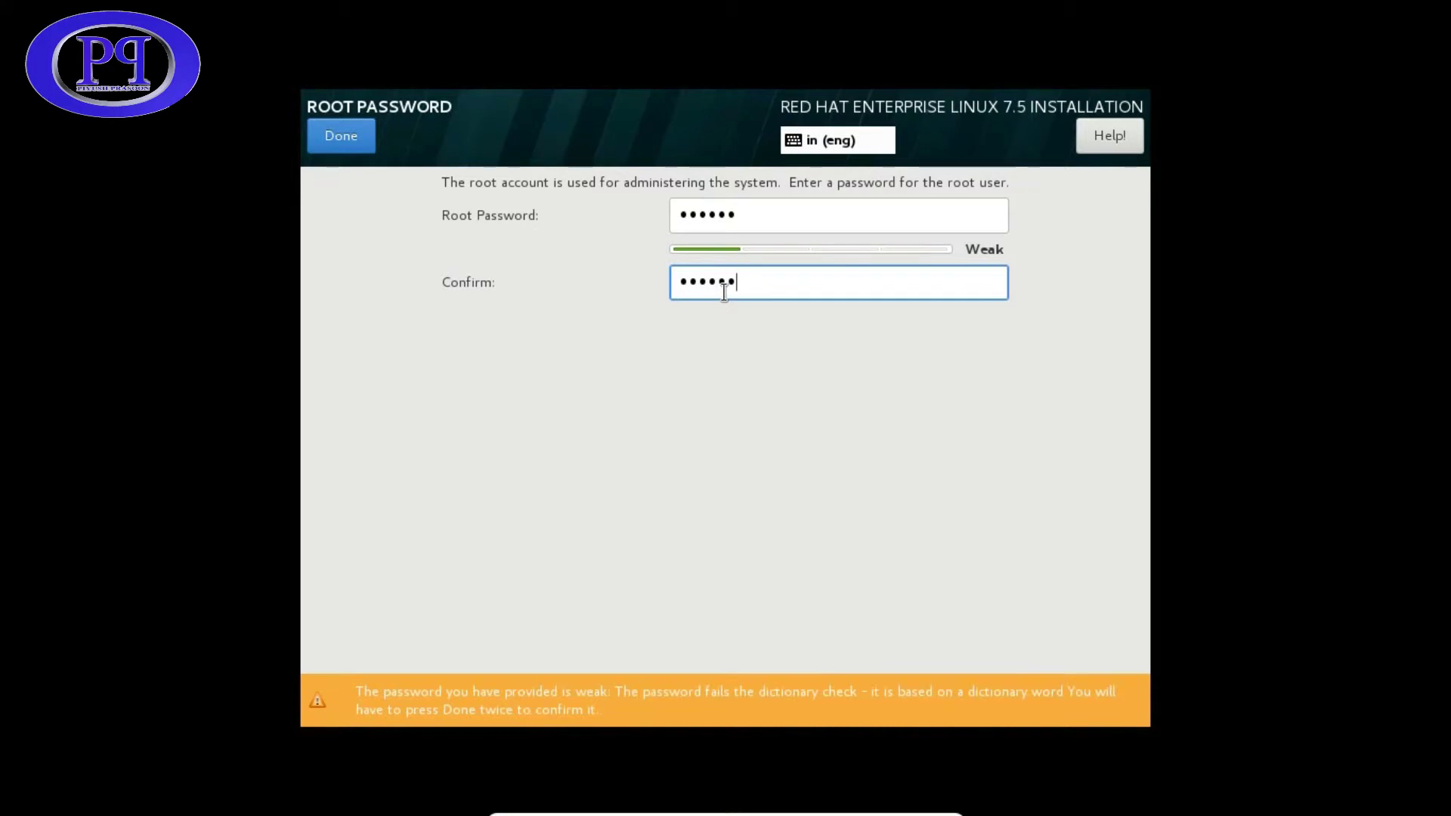
click(341, 137)
click(341, 136)
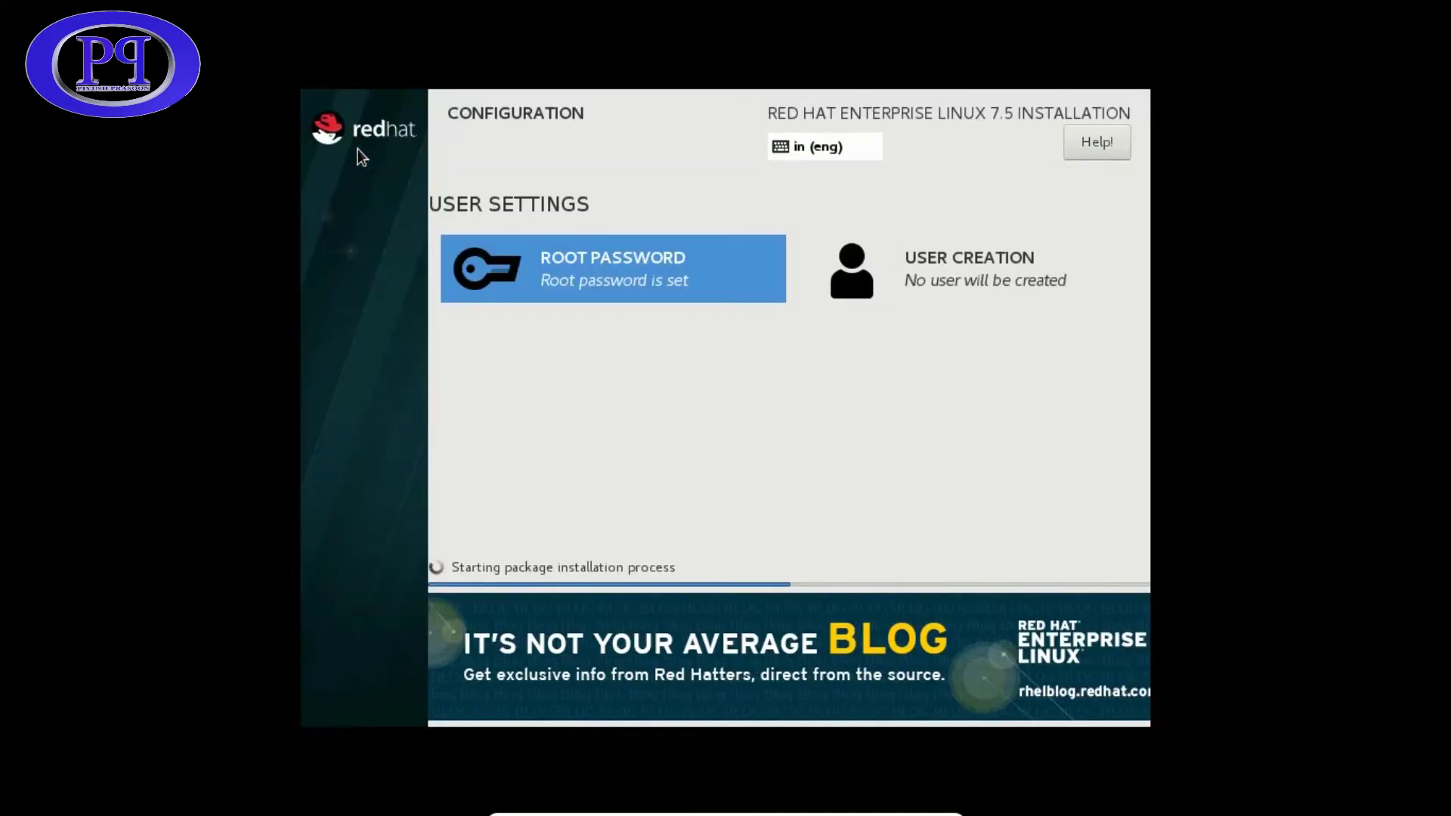
- Create an administrator user with a full name and confirmed password, accepting the weak-password warning
click(965, 271)
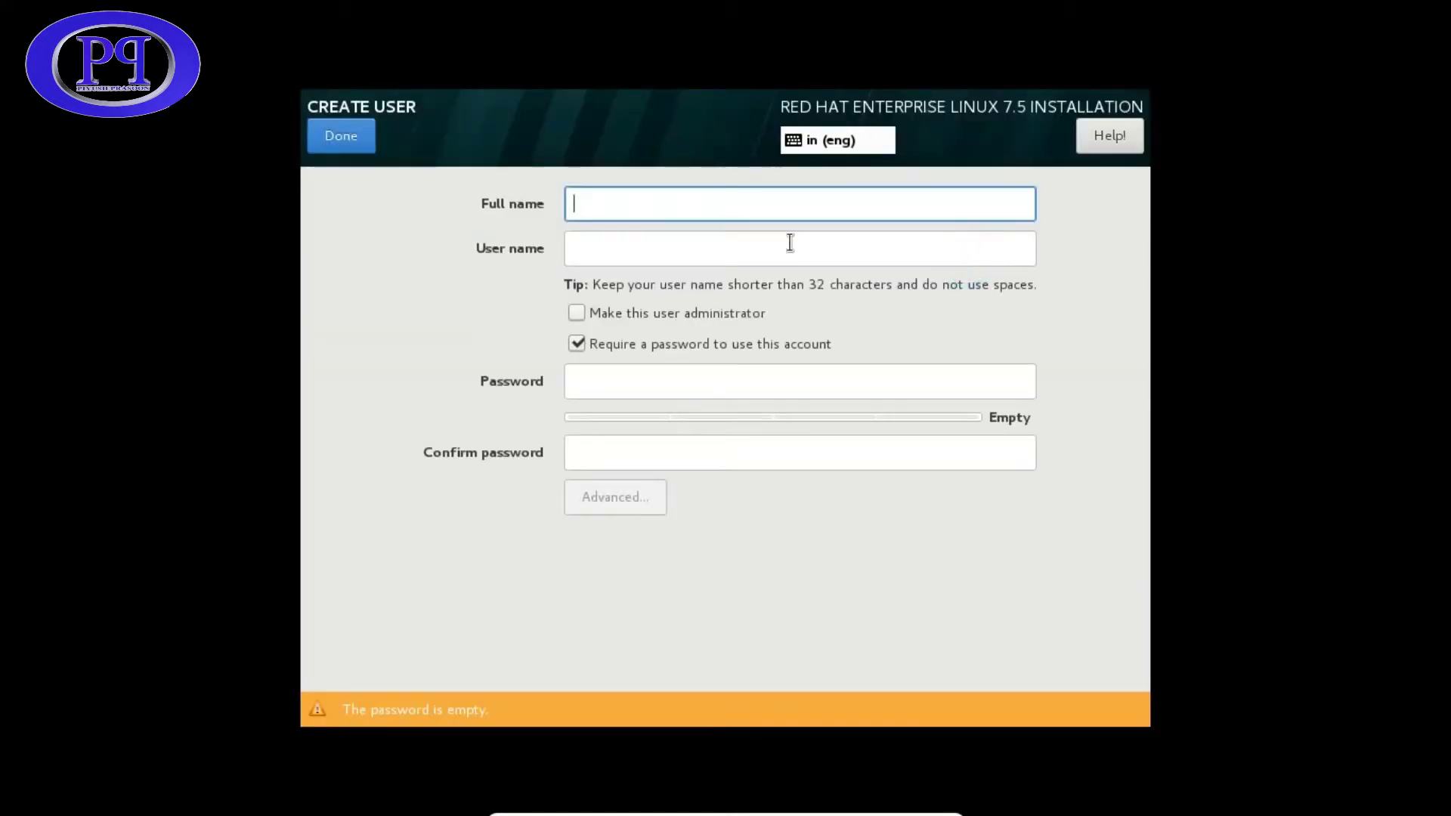
click(673, 205)
text(prasoon)
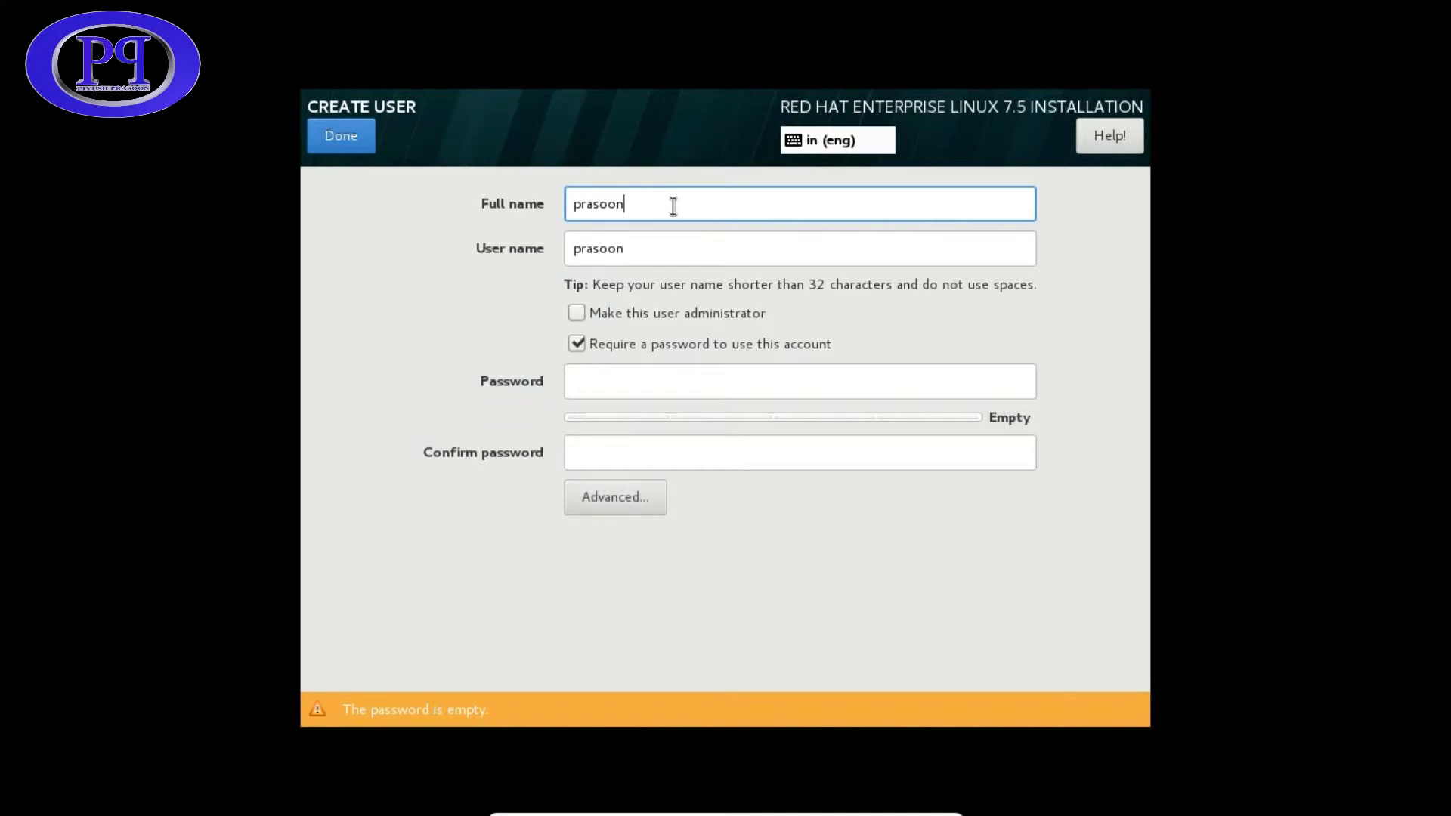
click(575, 312)
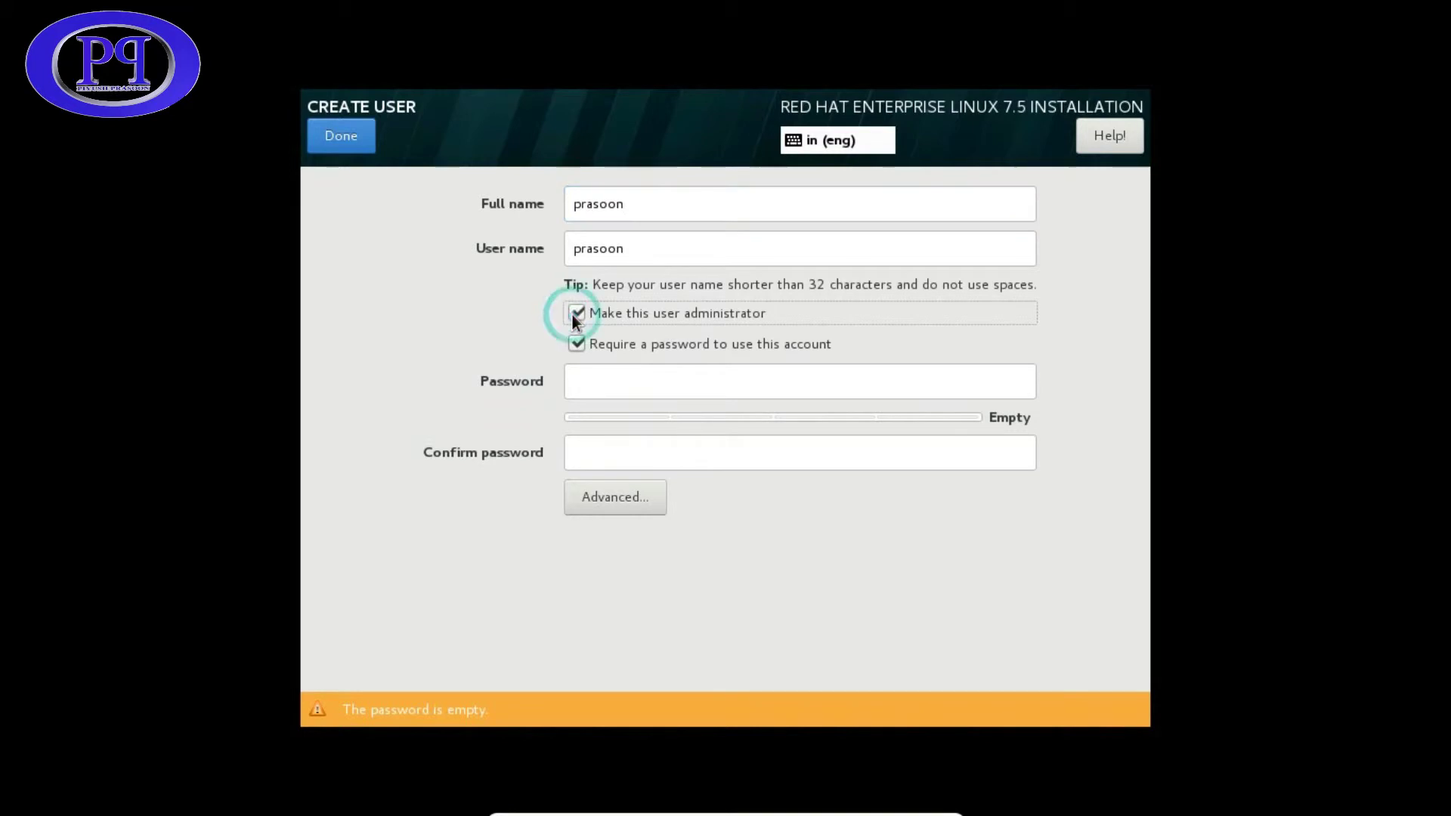
click(615, 388)
text(redhat)
click(612, 447)
text(redha)
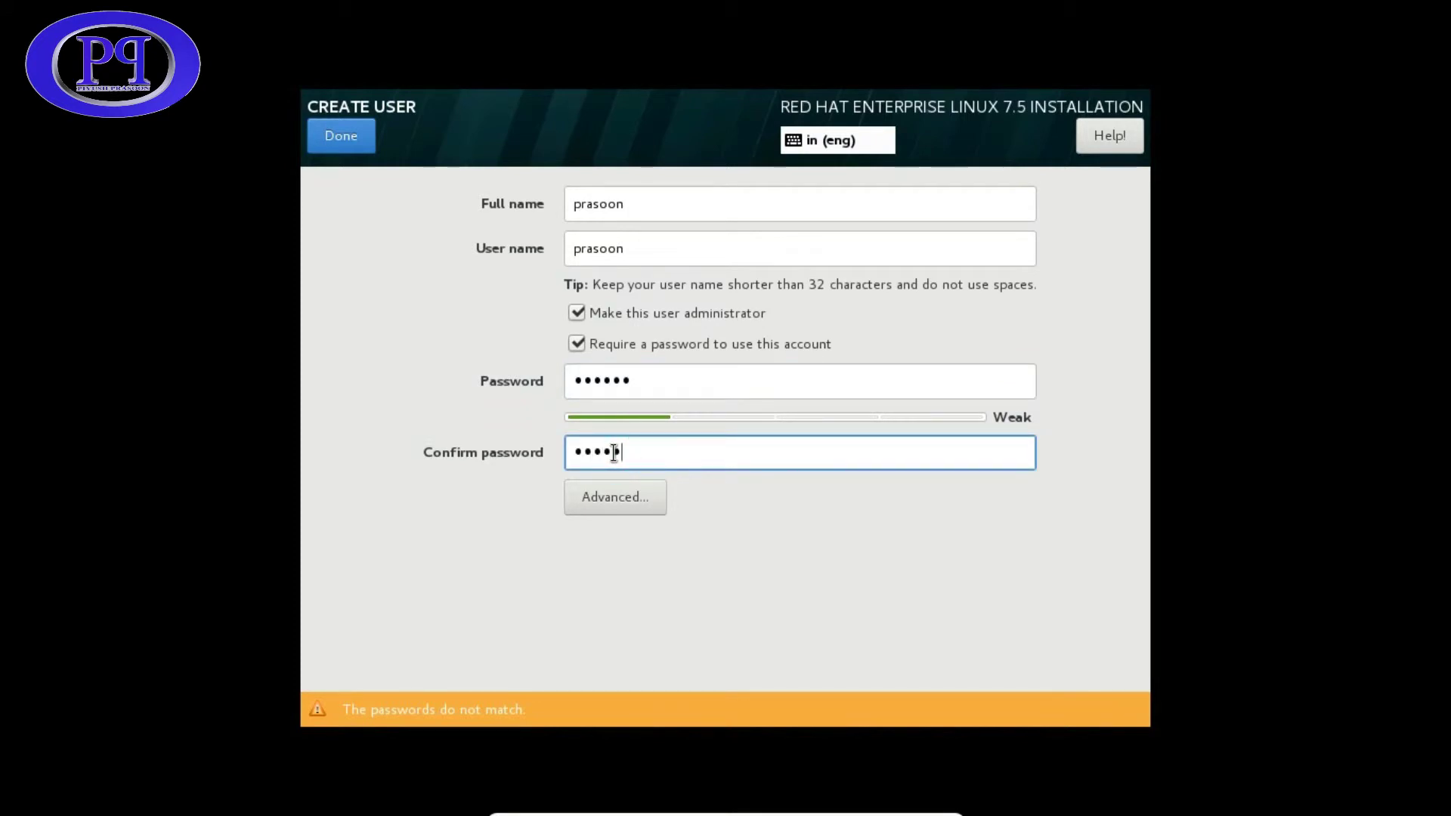
text(t)
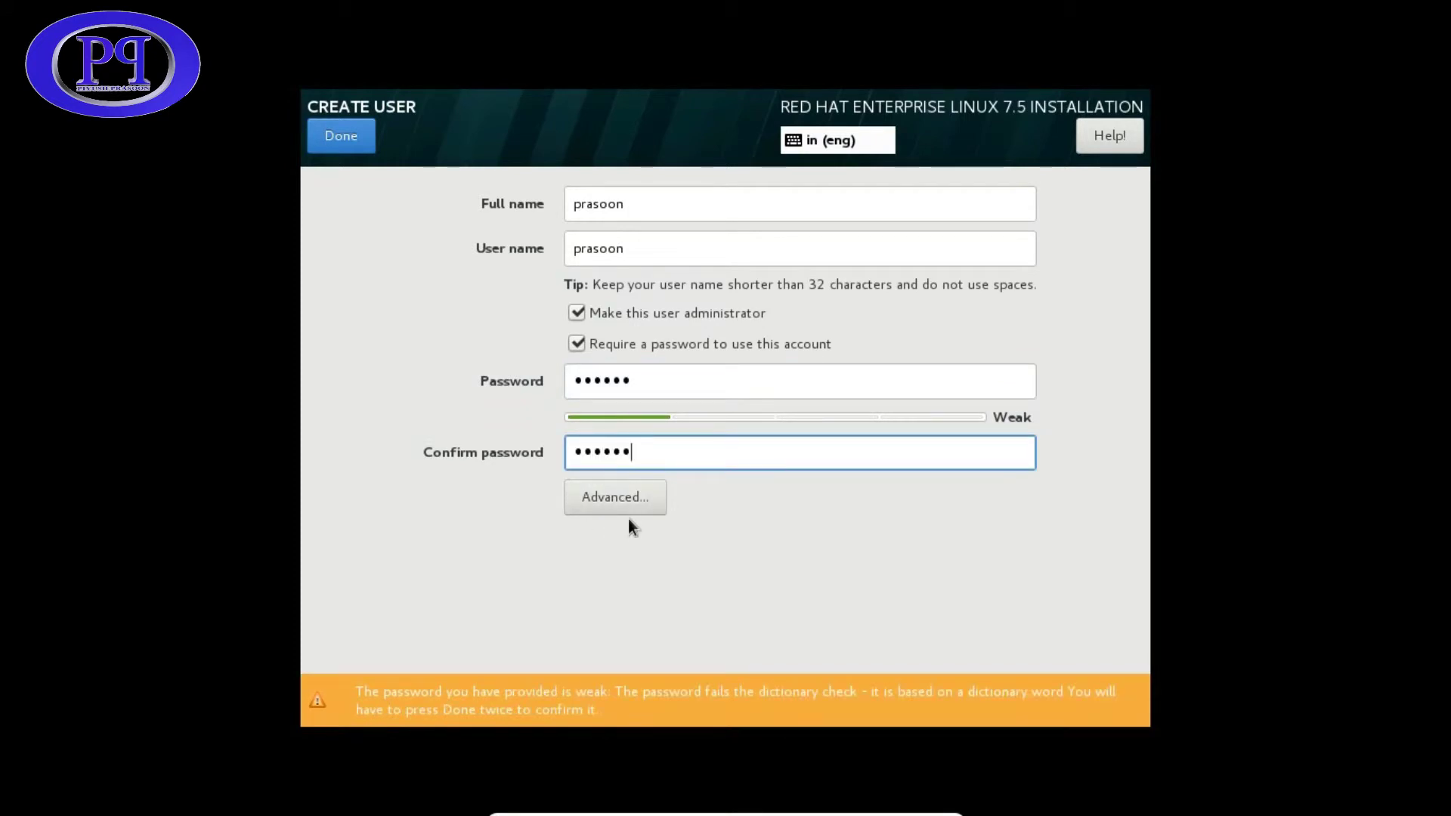
click(343, 150)
click(343, 150)
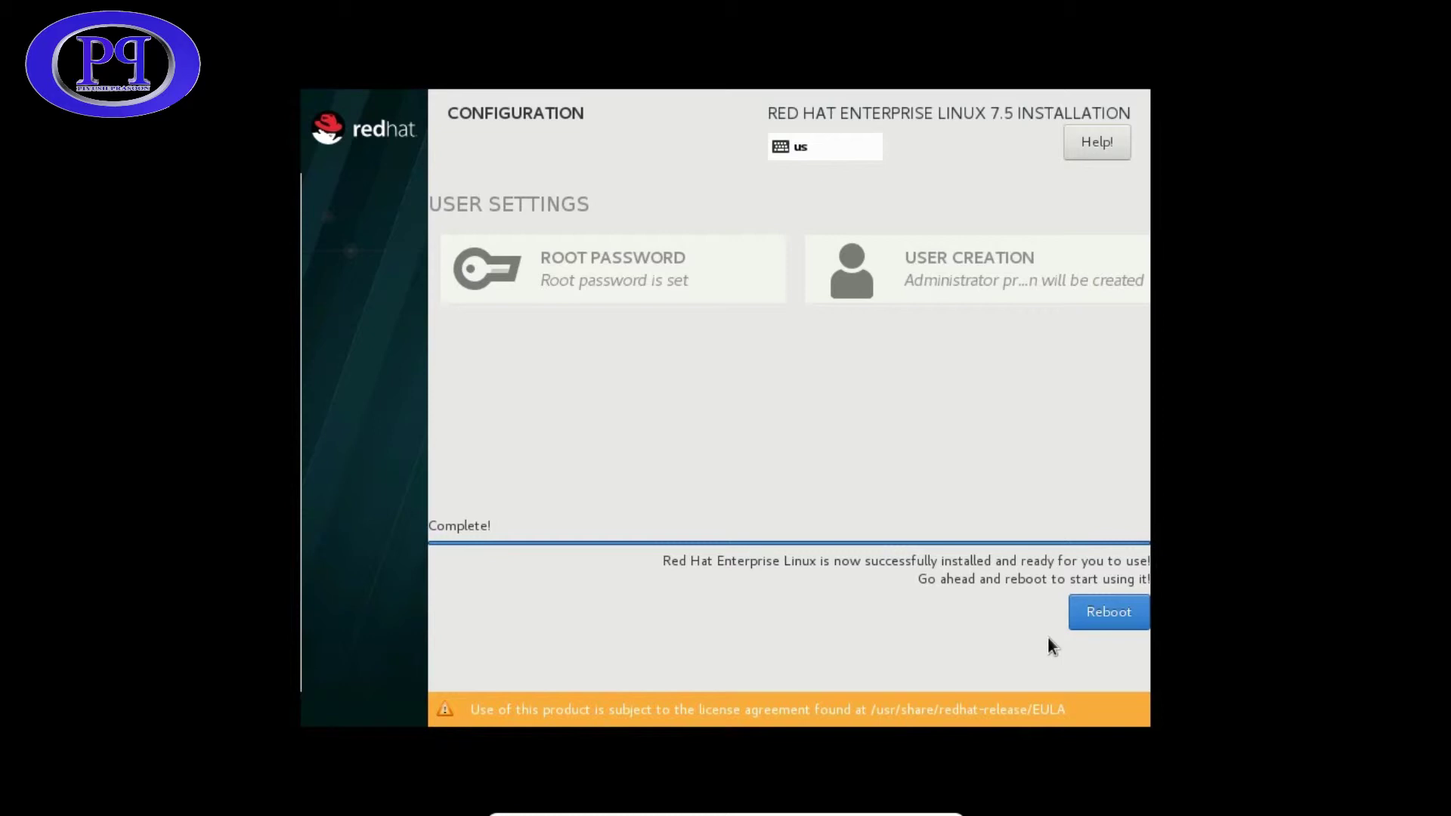
- Reboot the VM into the newly installed RHEL 7.5 system after installation finishes
click(1106, 612)
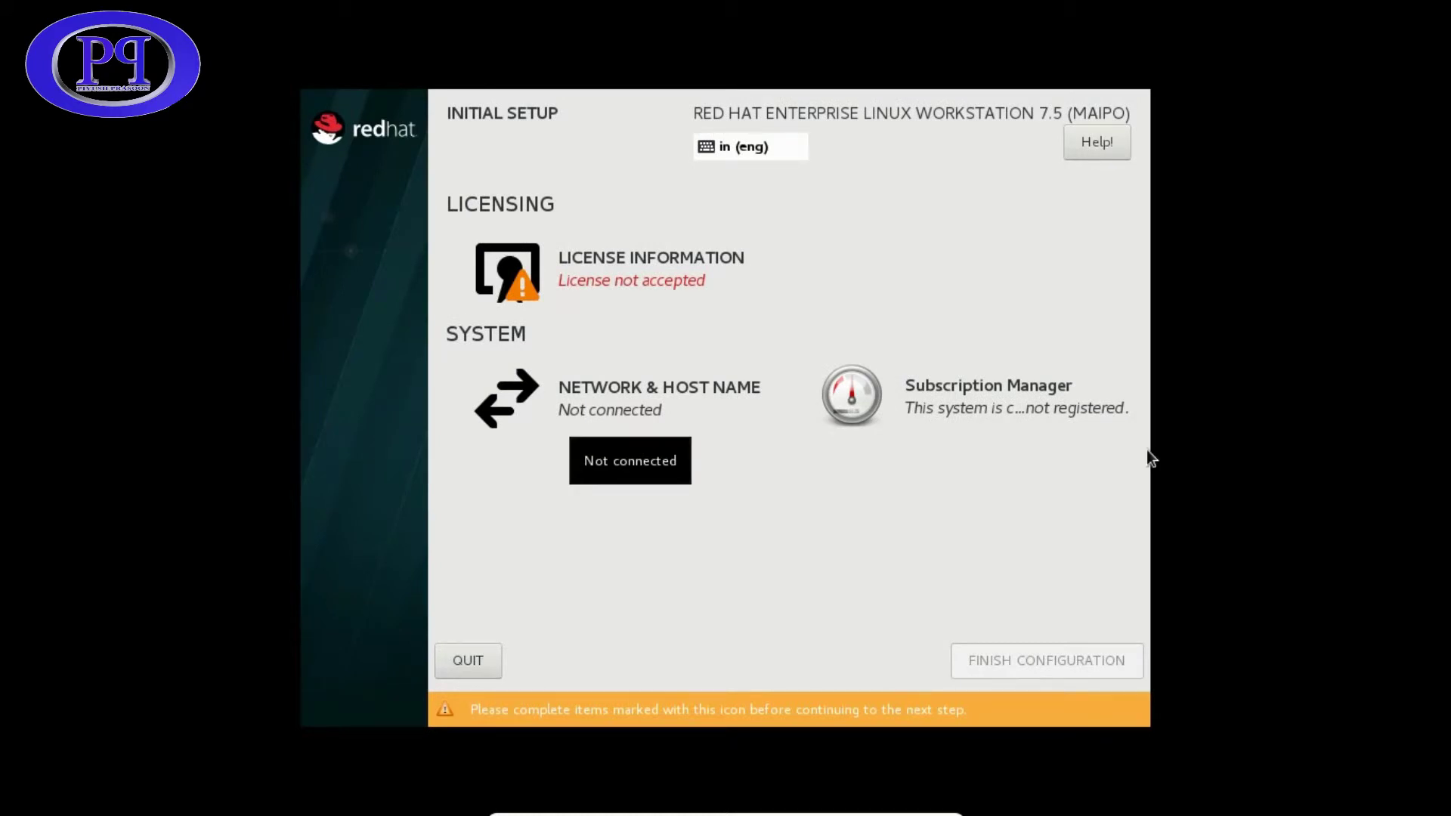
- Accept the Red Hat license agreement and finish the initial configuration
click(623, 269)
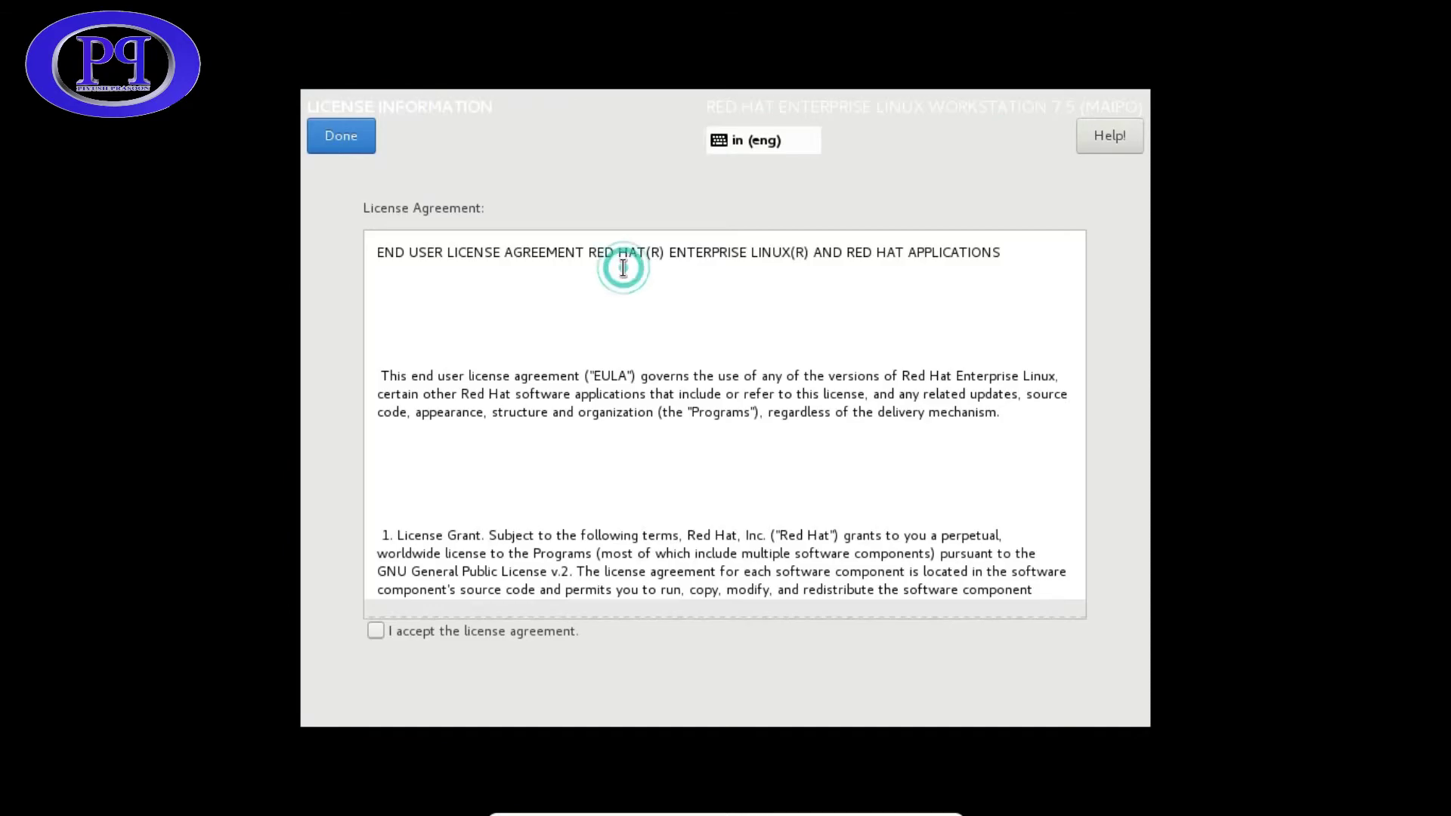
click(376, 630)
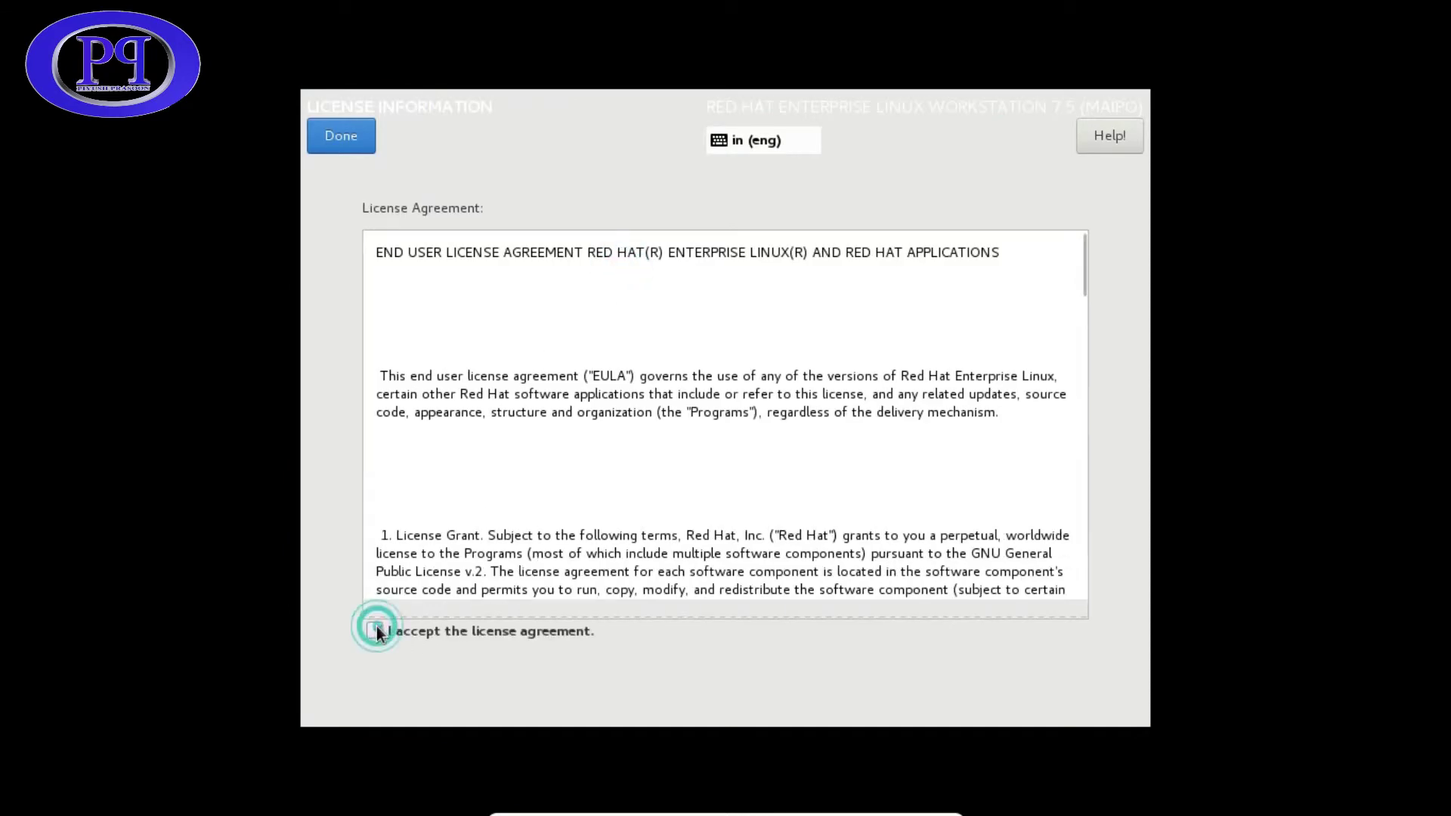
click(344, 137)
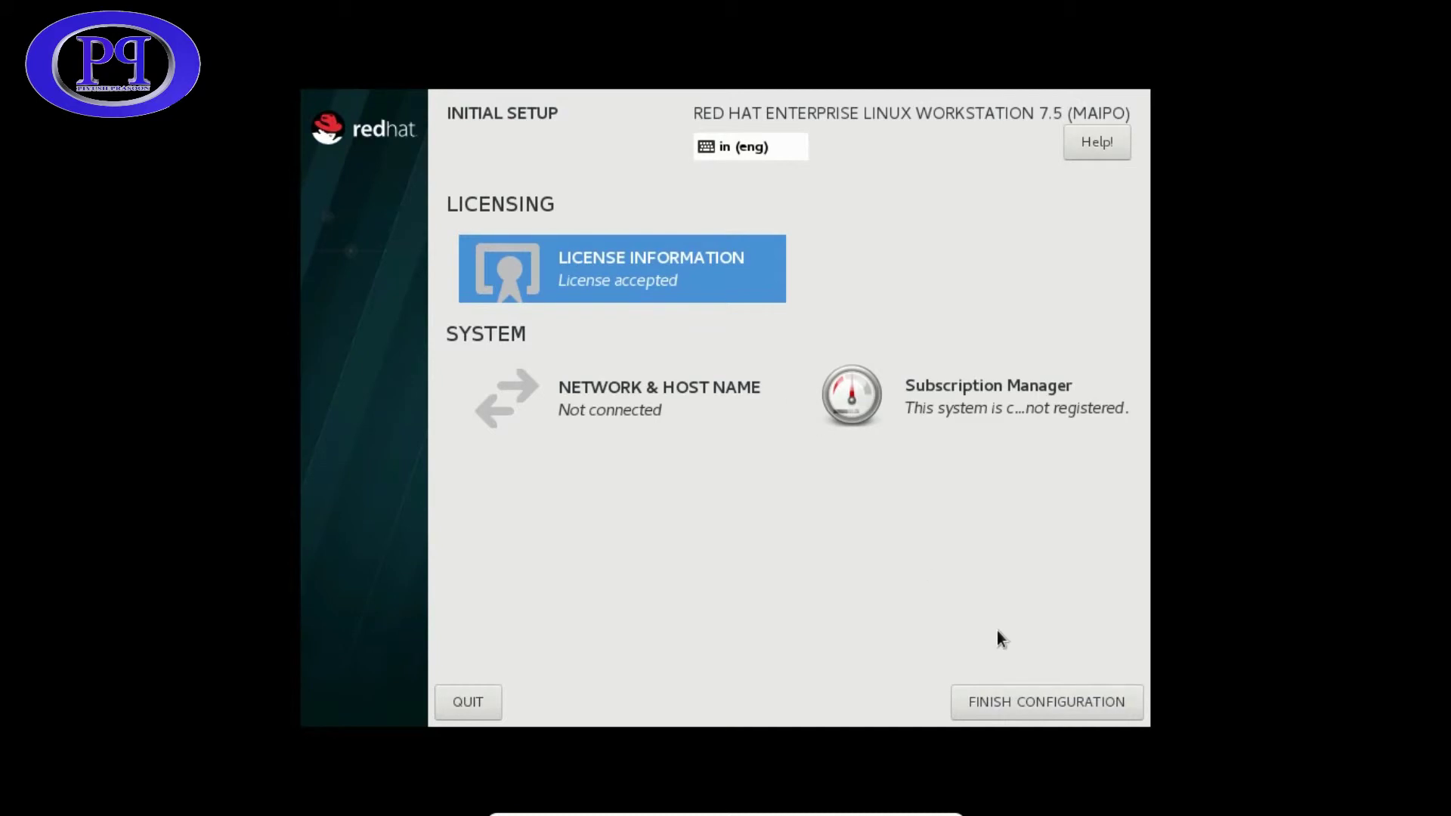
click(1039, 702)
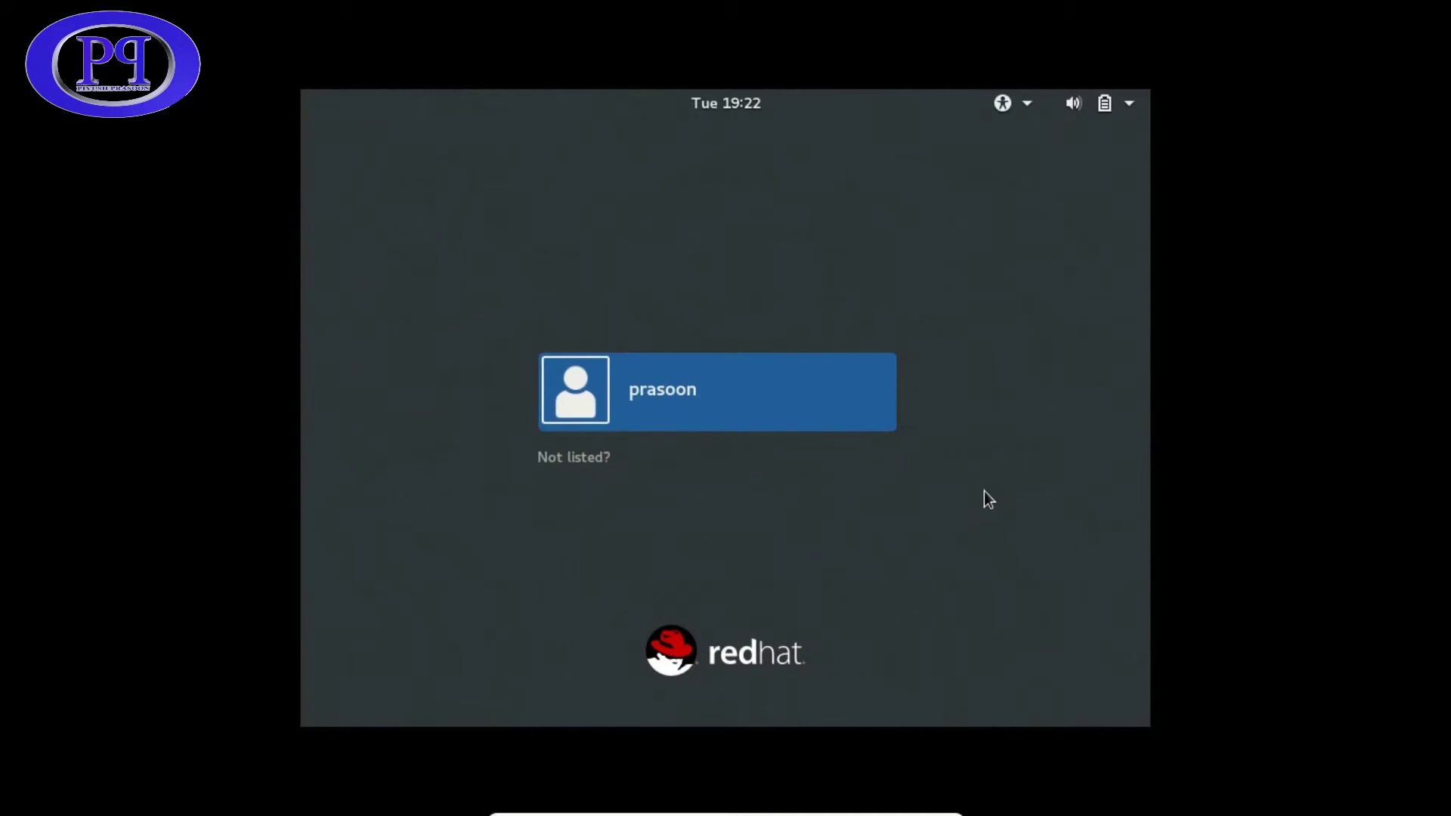
- Sign in as the unlisted user root, entering the root password
click(669, 406)
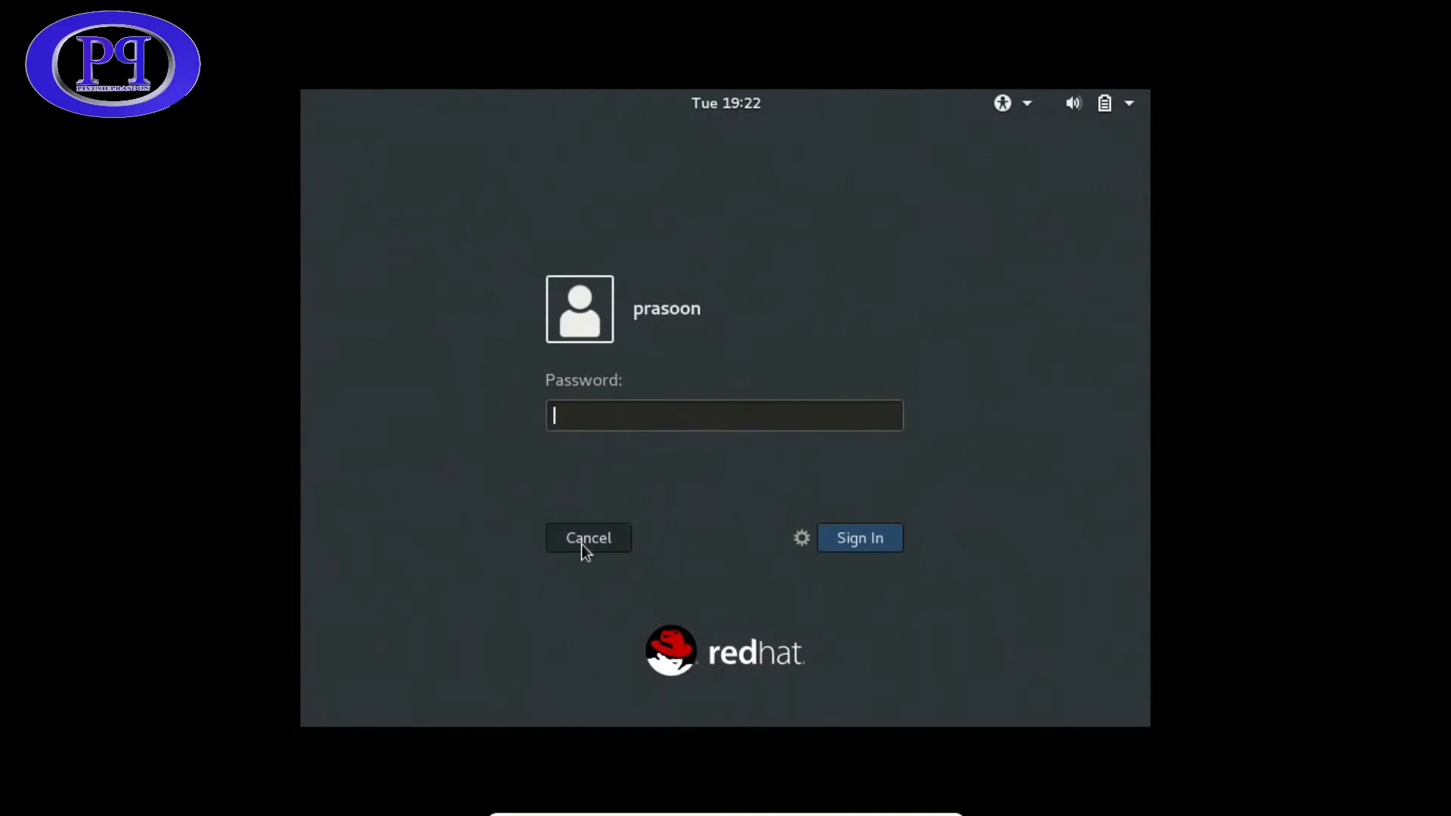
click(585, 544)
click(579, 459)
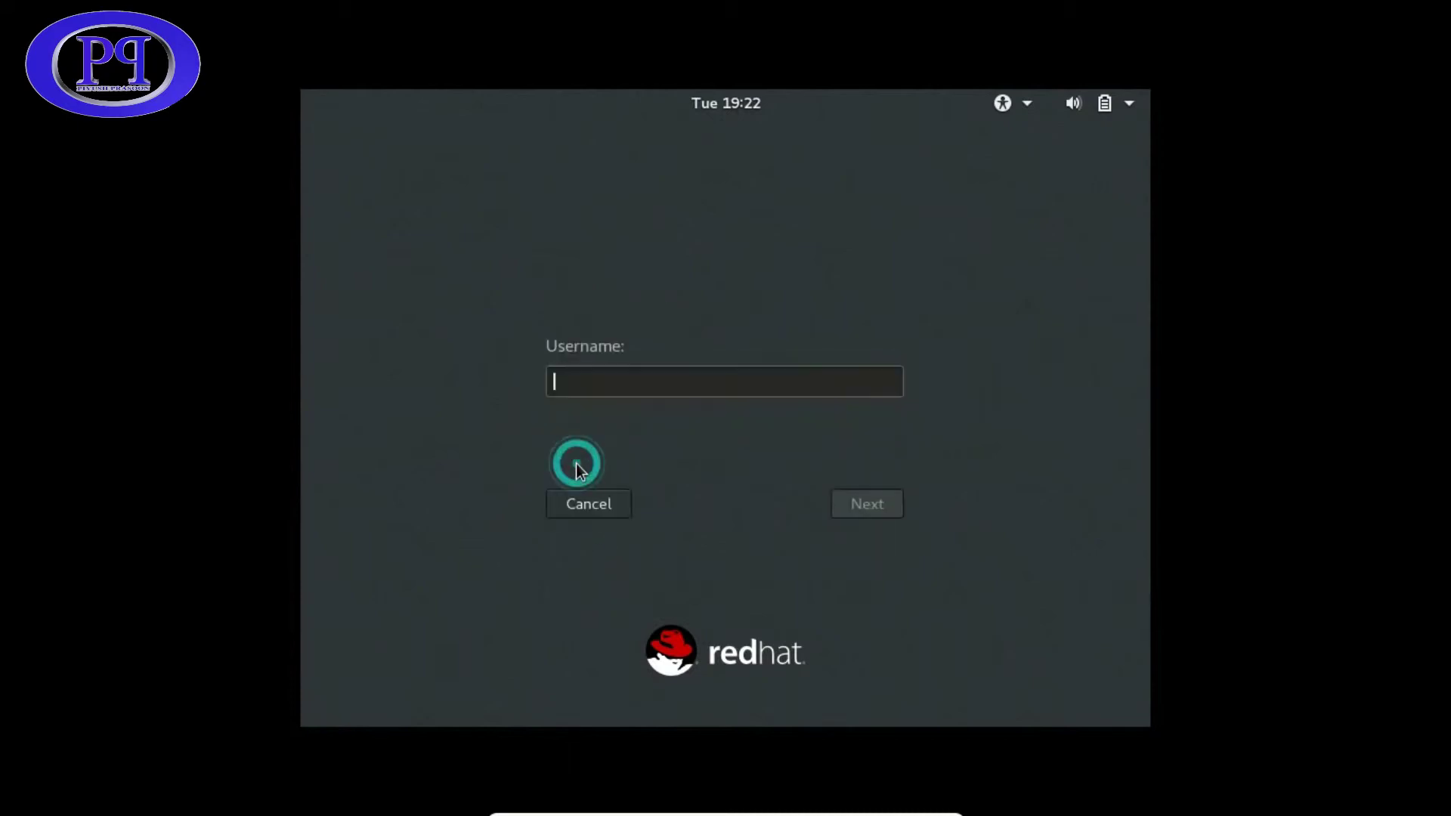
text(root)
key(Return)
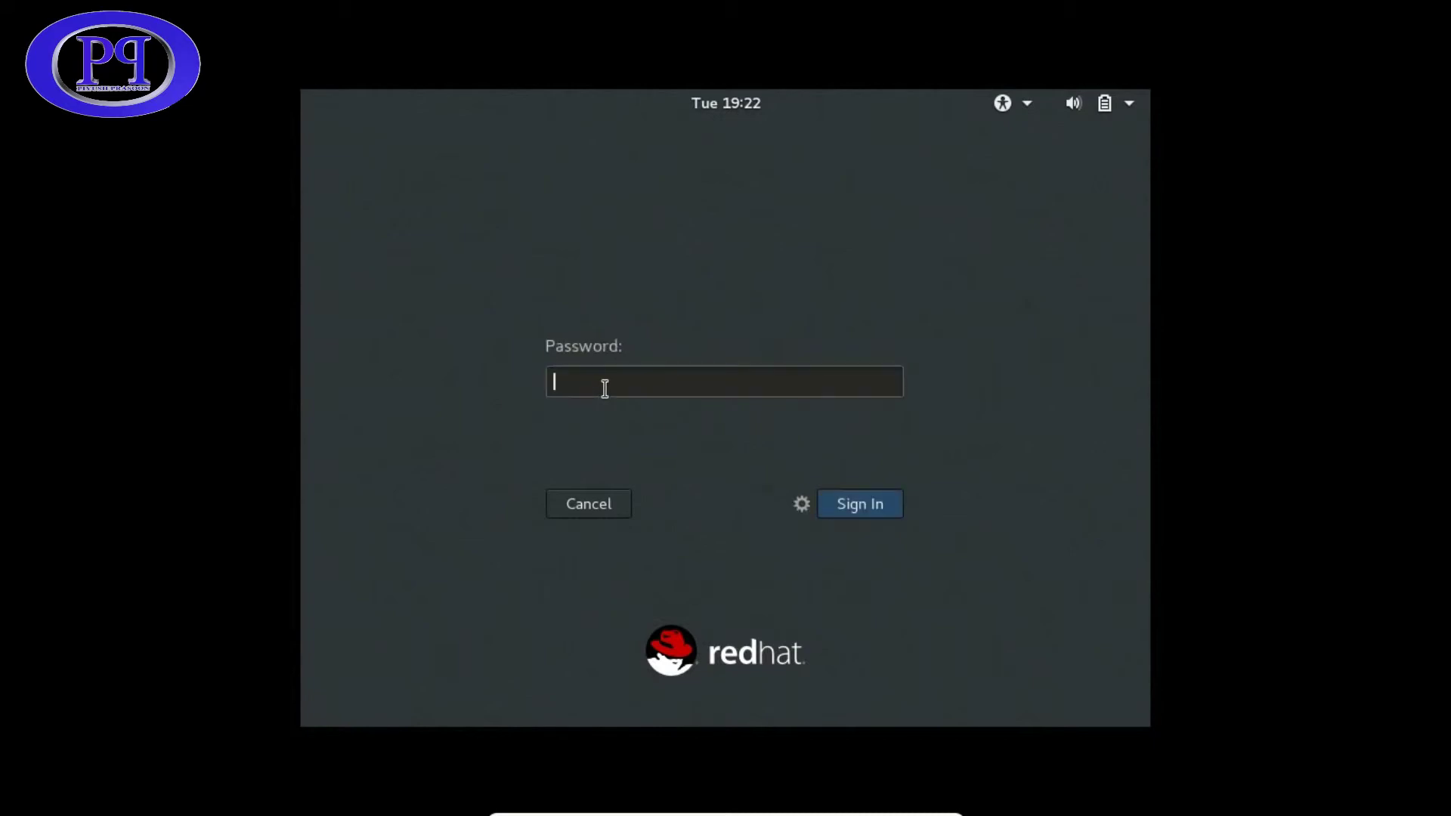
text(redhat)
key(Return)
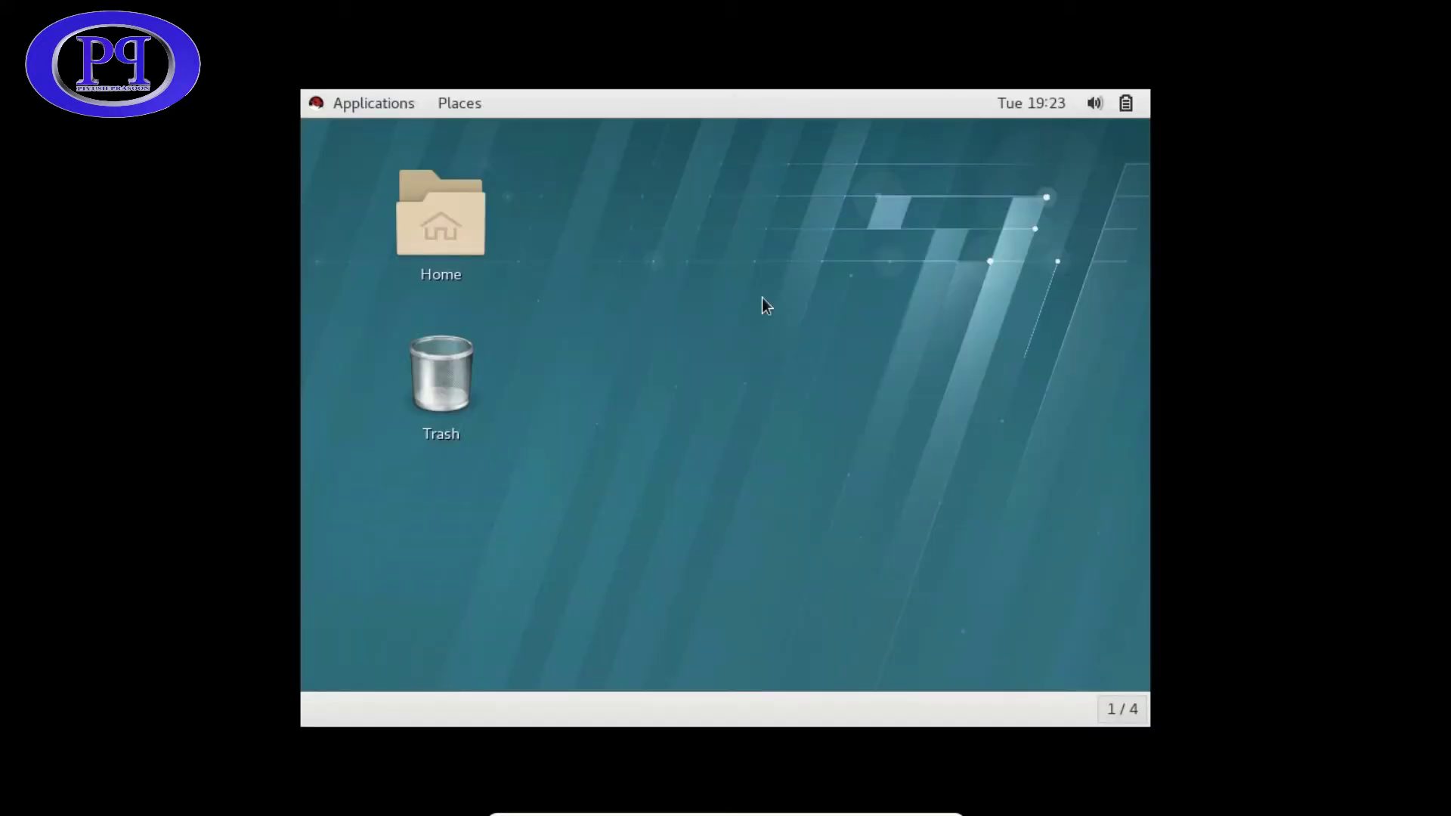
- Right-click an empty area of root's GNOME Classic desktop for its context menu
right_click(627, 227)
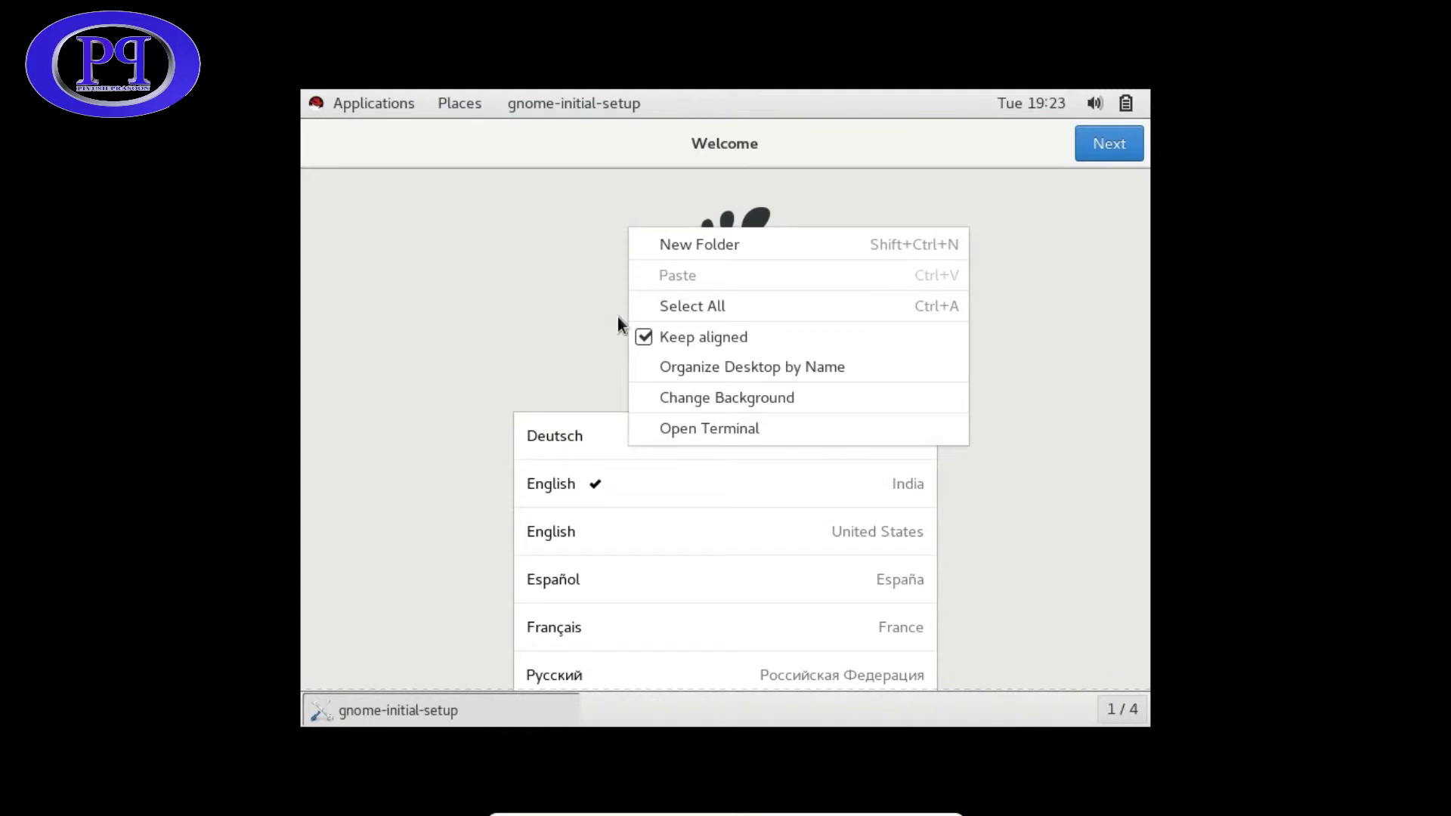
- Keep English (India) as the language in GNOME initial setup
click(530, 322)
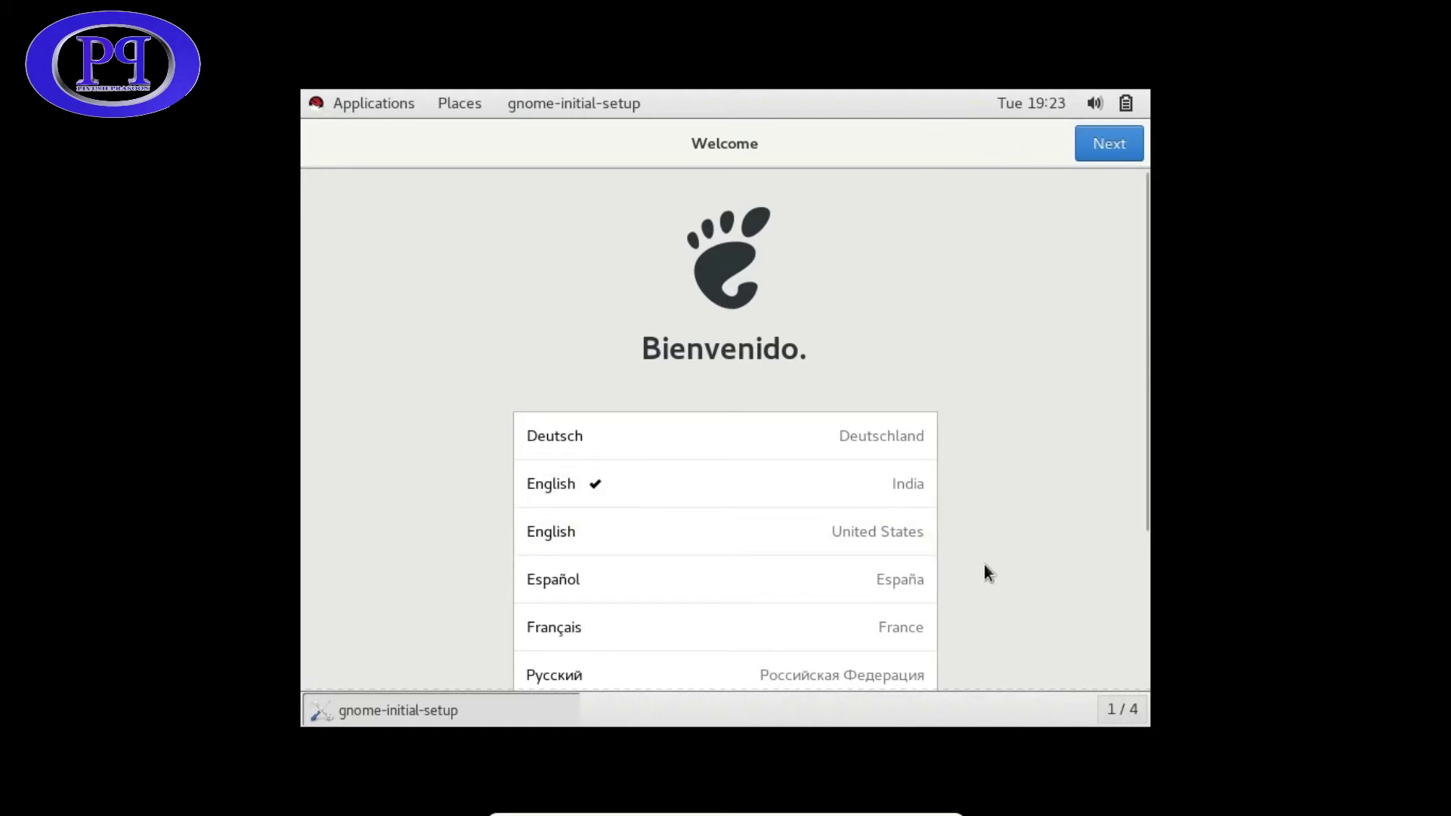
scroll(1014, 524, down, 1)
scroll(1014, 525, down, 2)
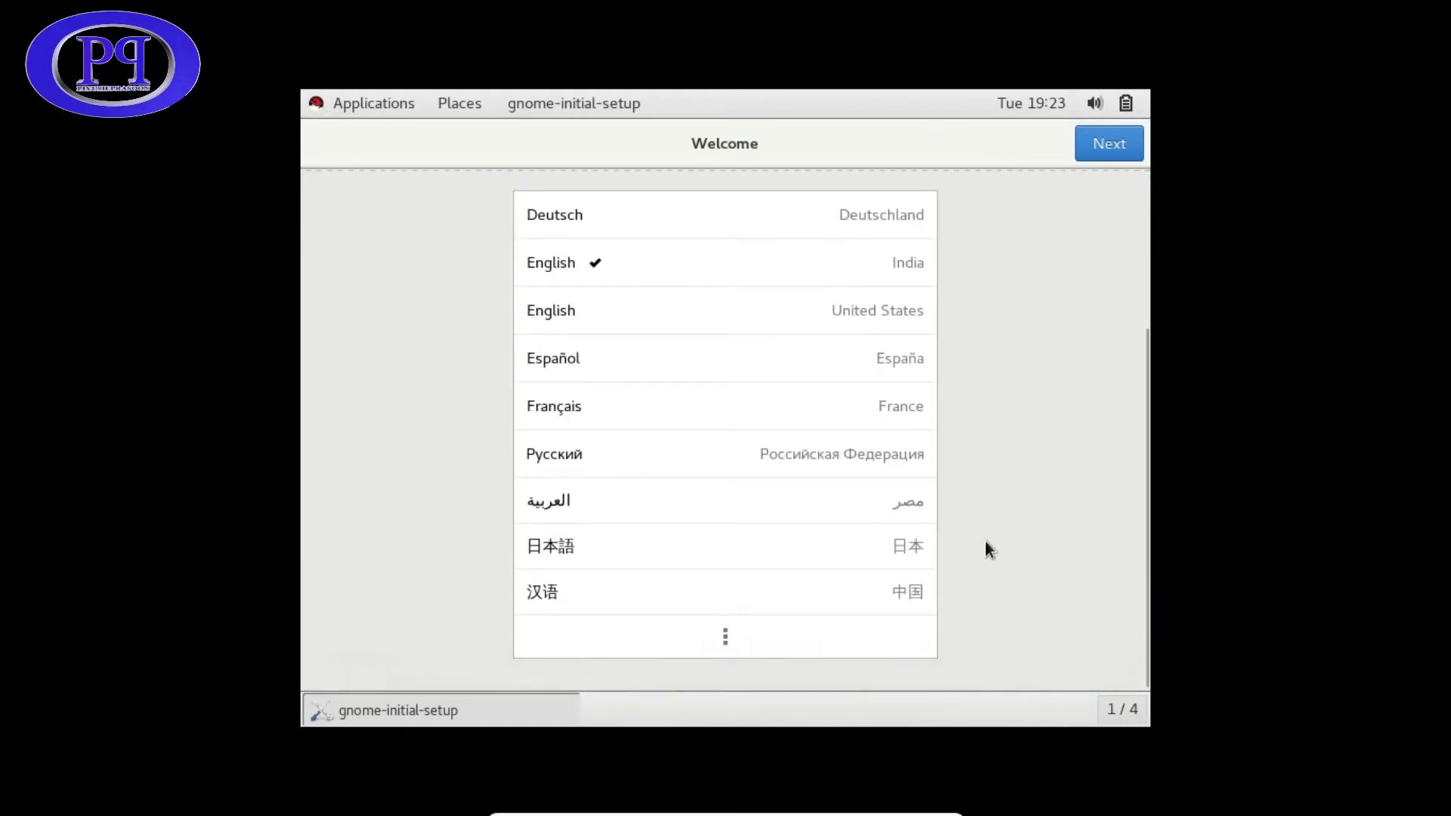
click(730, 641)
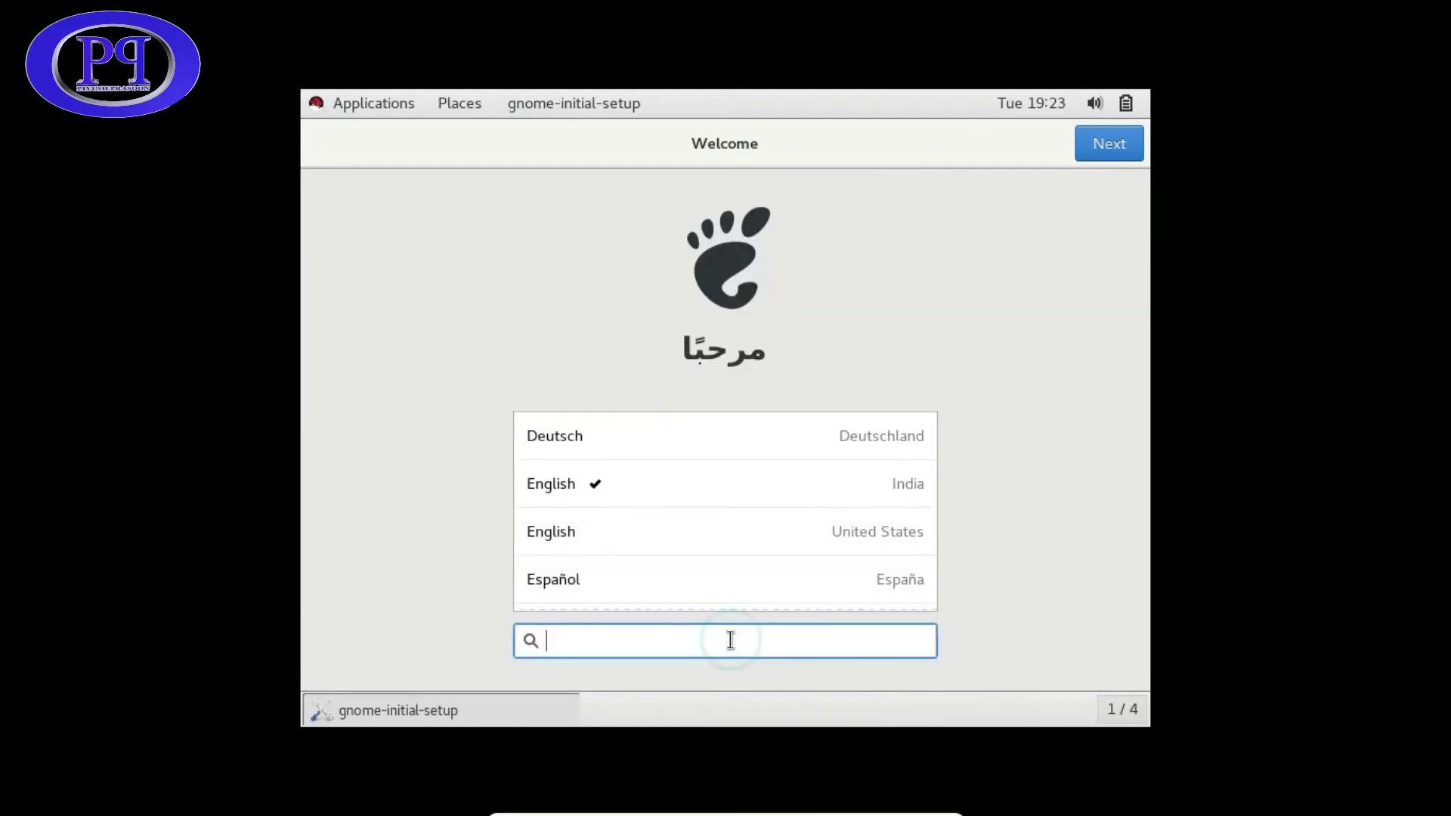
click(895, 483)
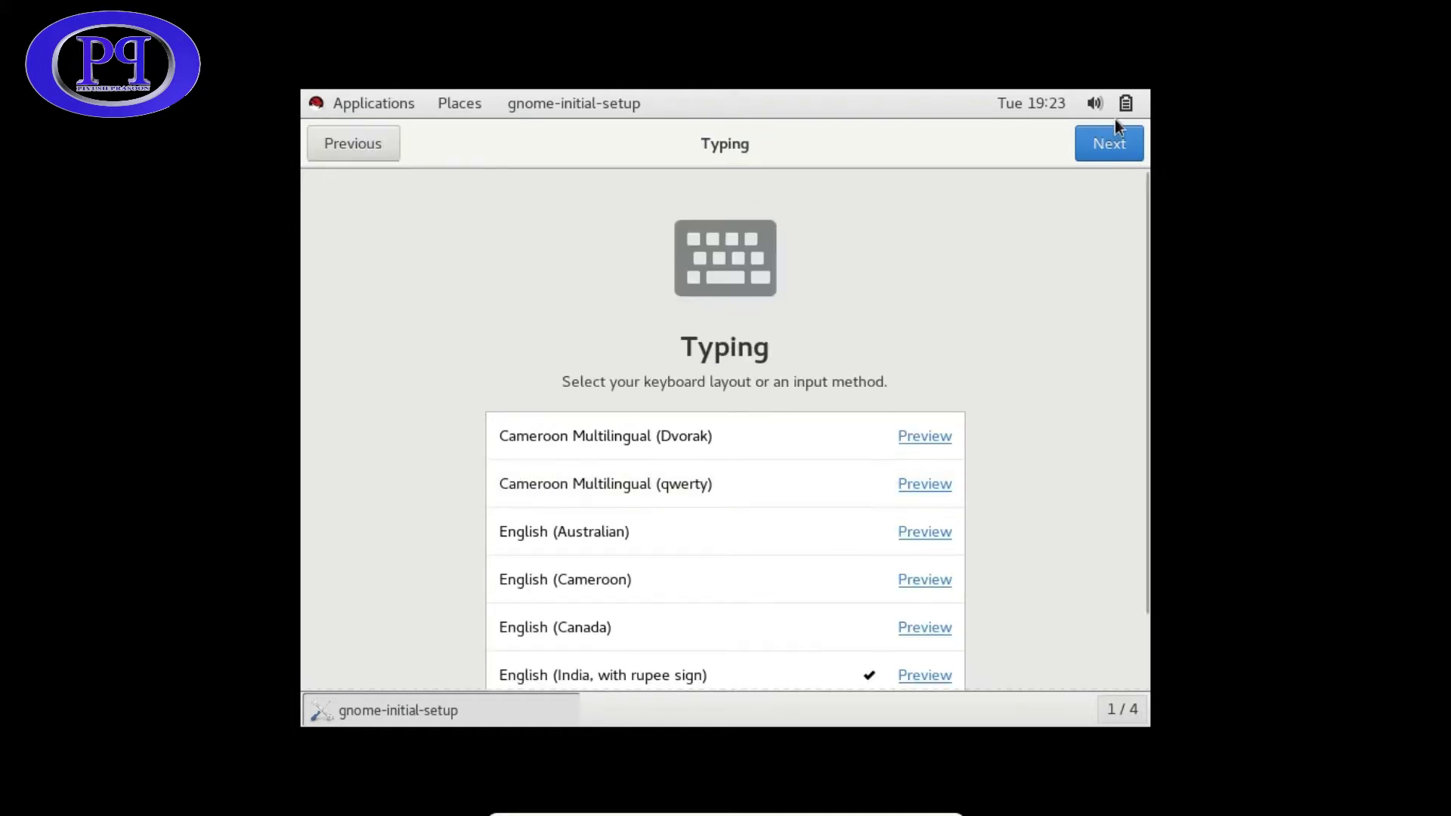
- Keep the keyboard layout, disable location services, skip online accounts, finish setup and close Help
click(1117, 144)
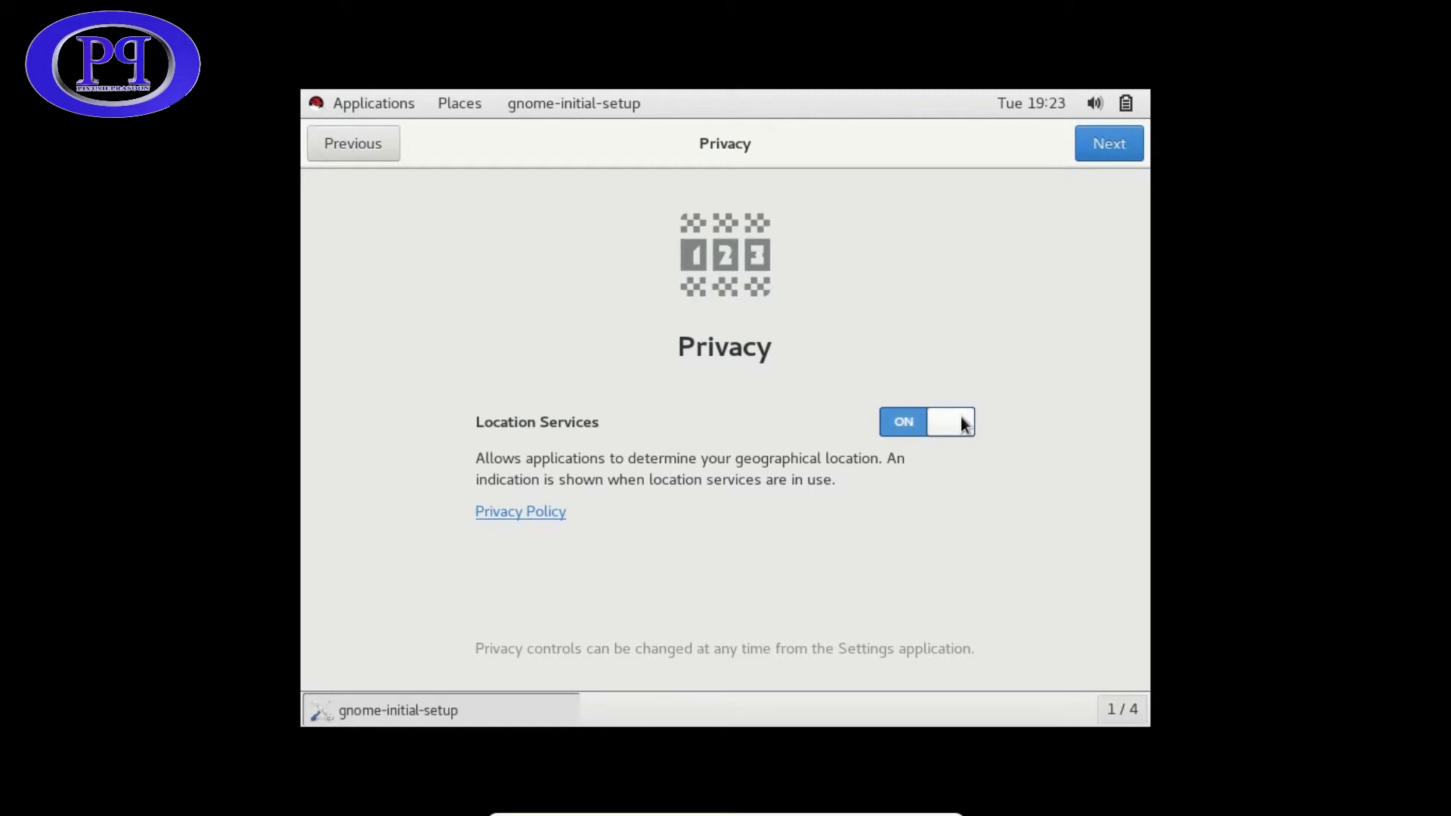
click(961, 420)
click(1114, 145)
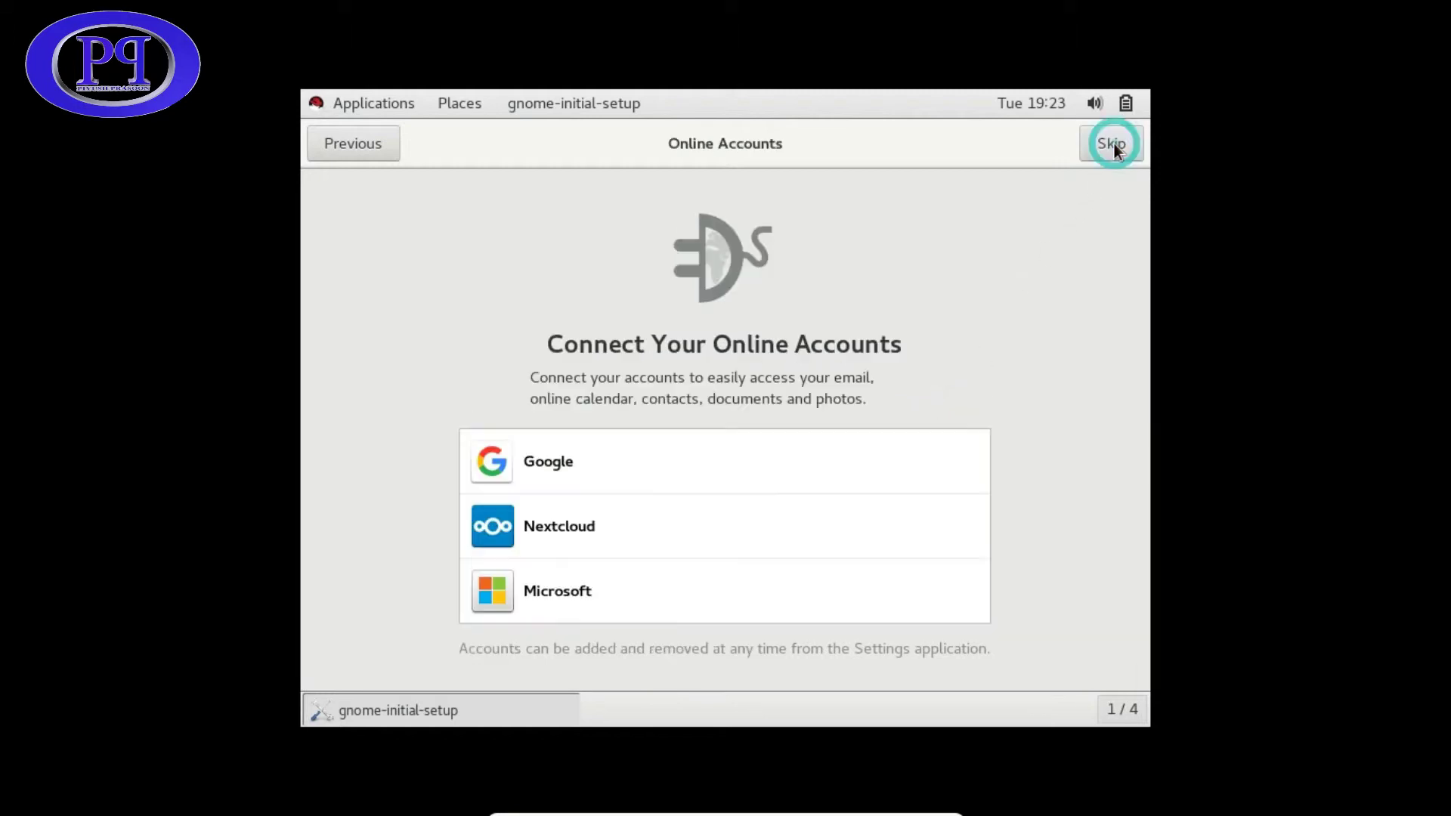
click(1114, 144)
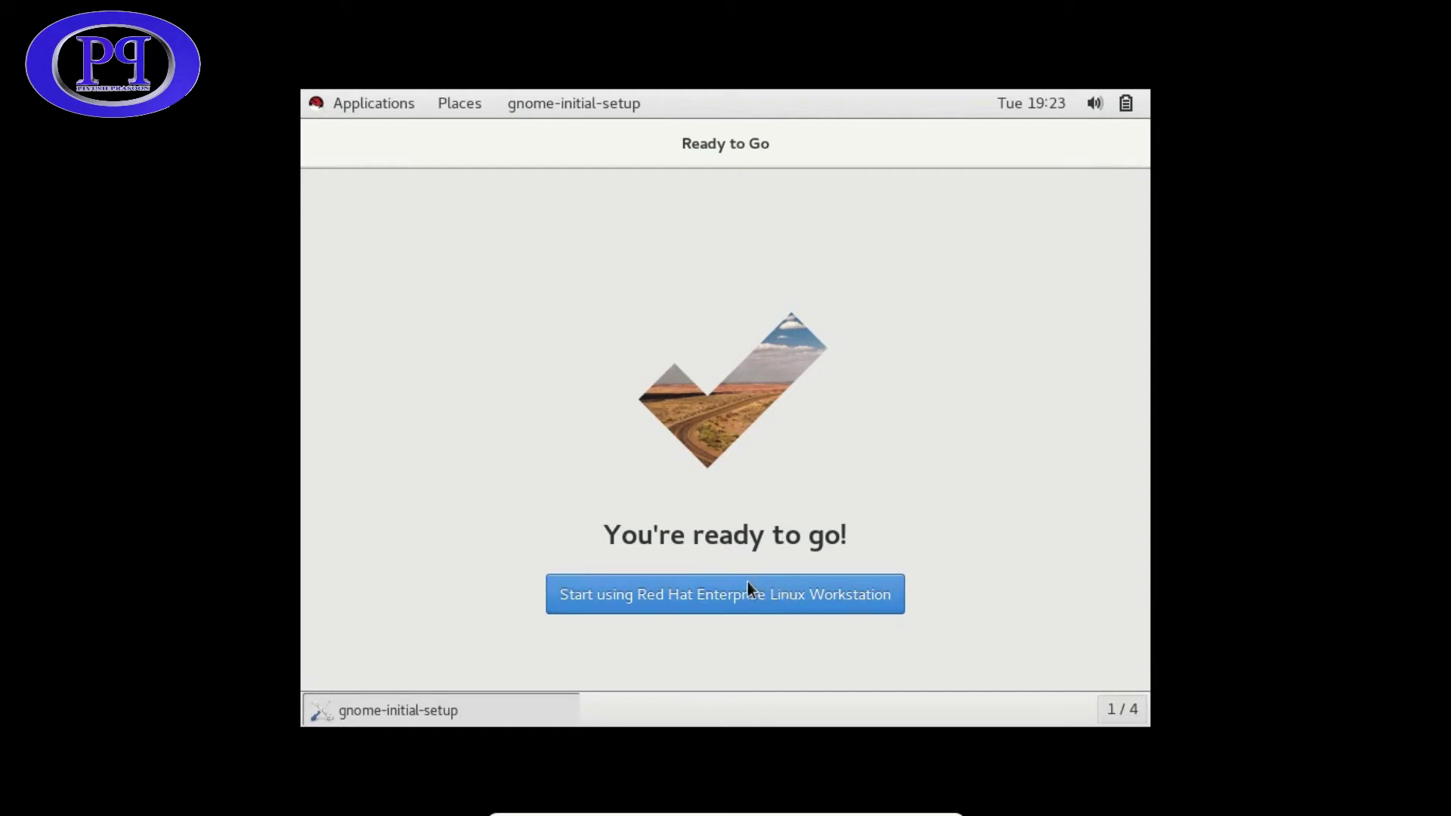
click(729, 604)
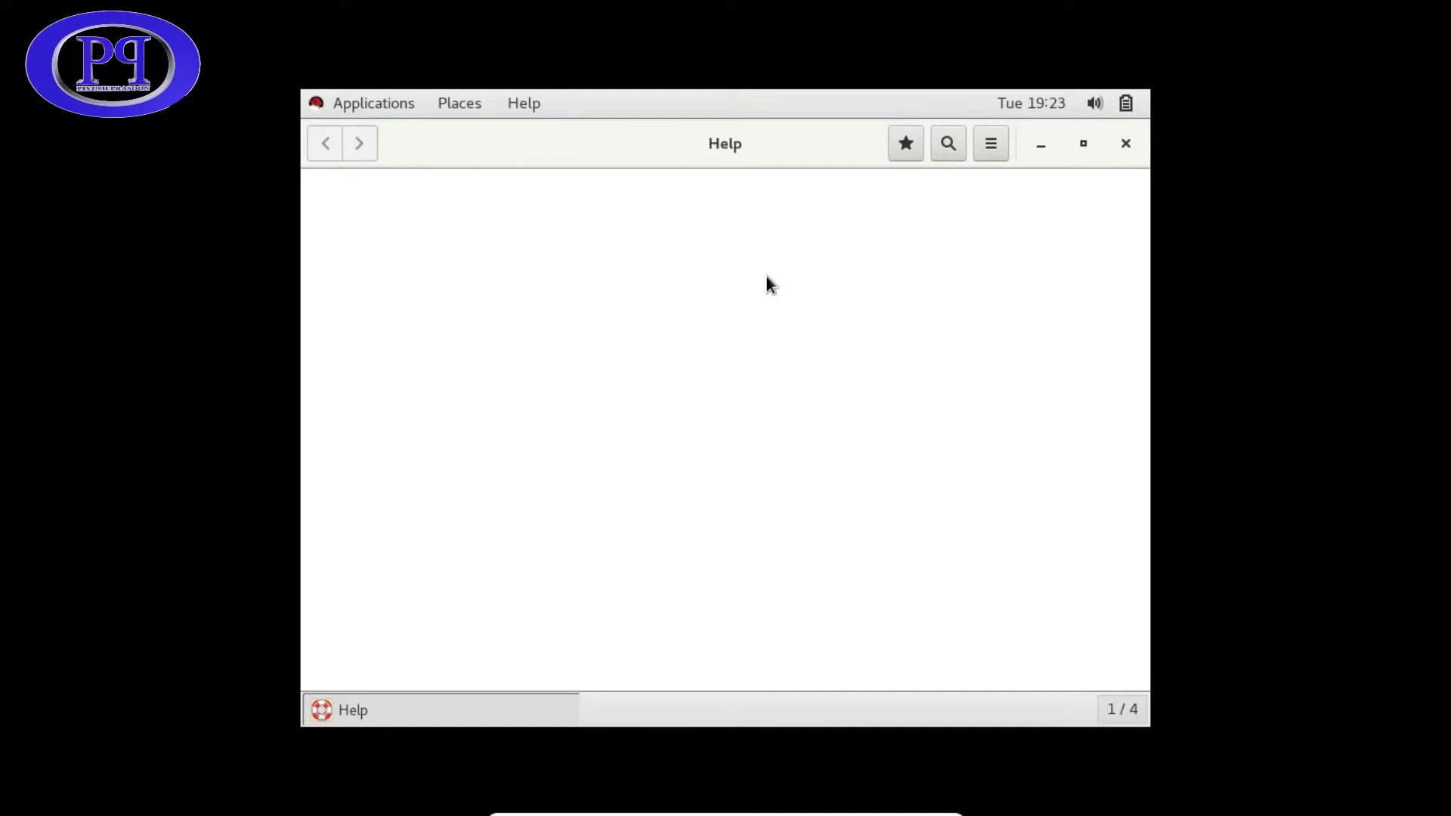
click(1125, 144)
- Open a terminal from the desktop context menu and restore it to a smaller window
right_click(777, 181)
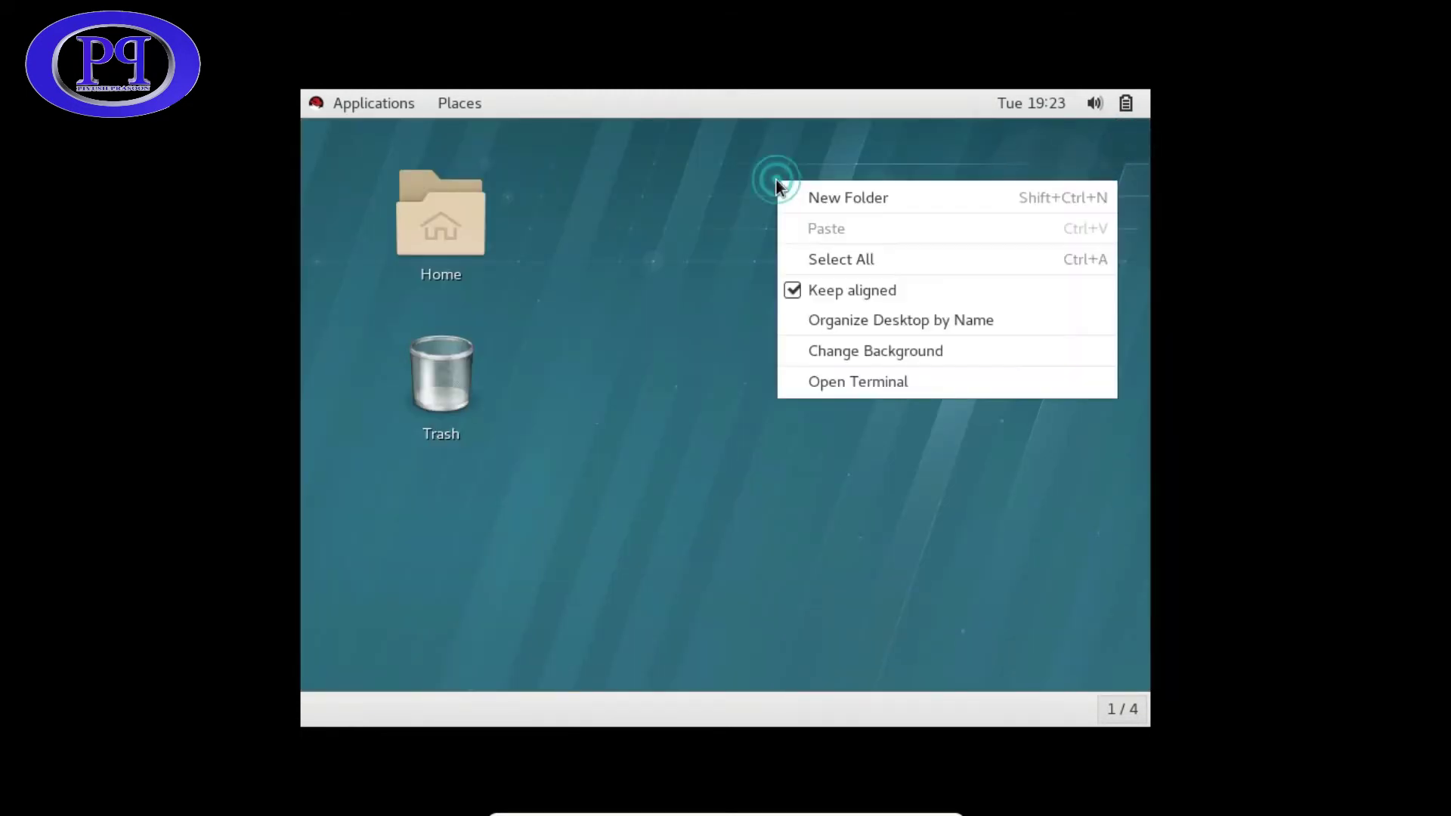
click(868, 382)
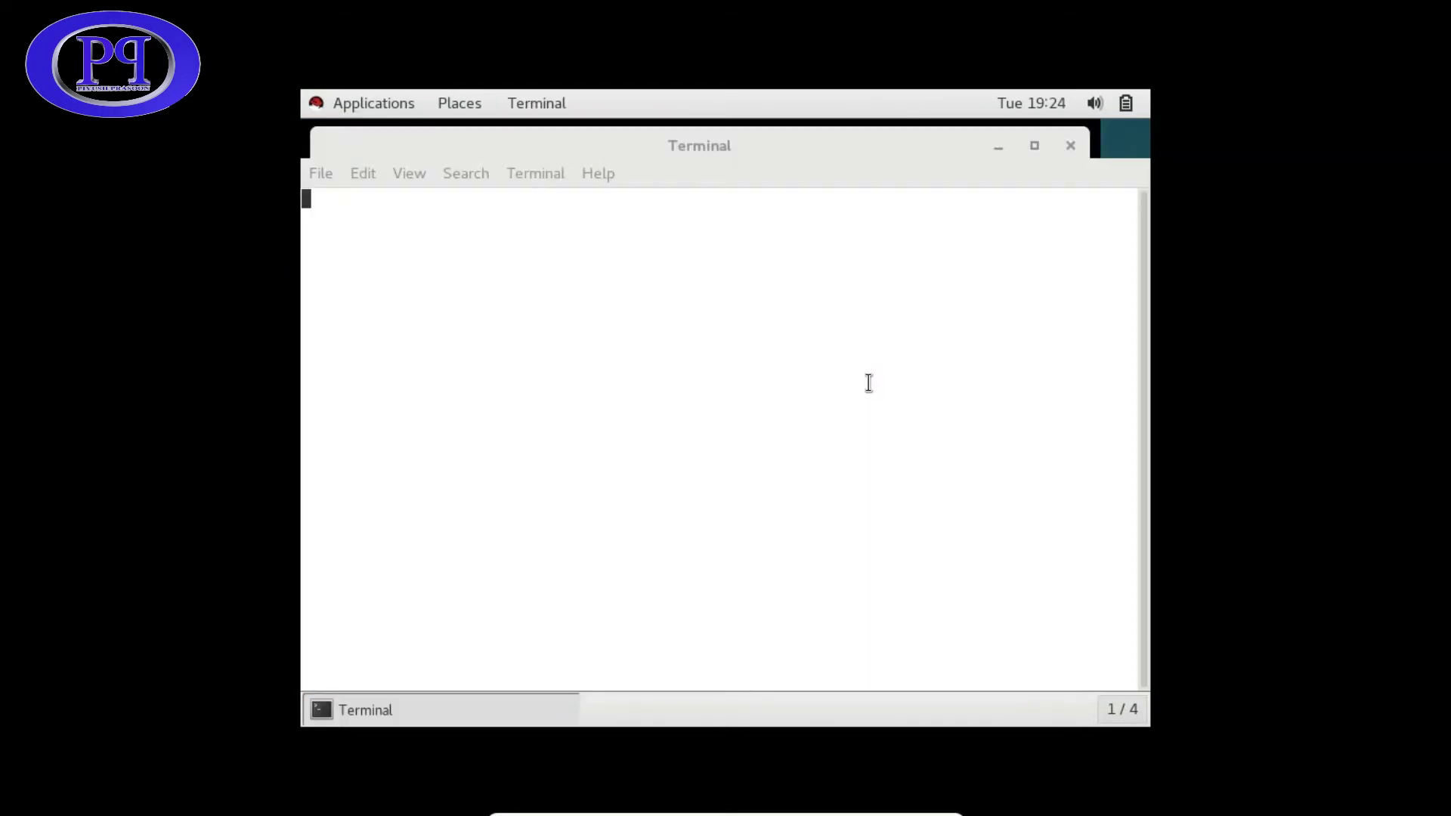
drag(856, 127, 877, 160)
click(694, 401)
- Run gnome-control-center, Tab-completed, in the terminal to launch Settings
text(gno)
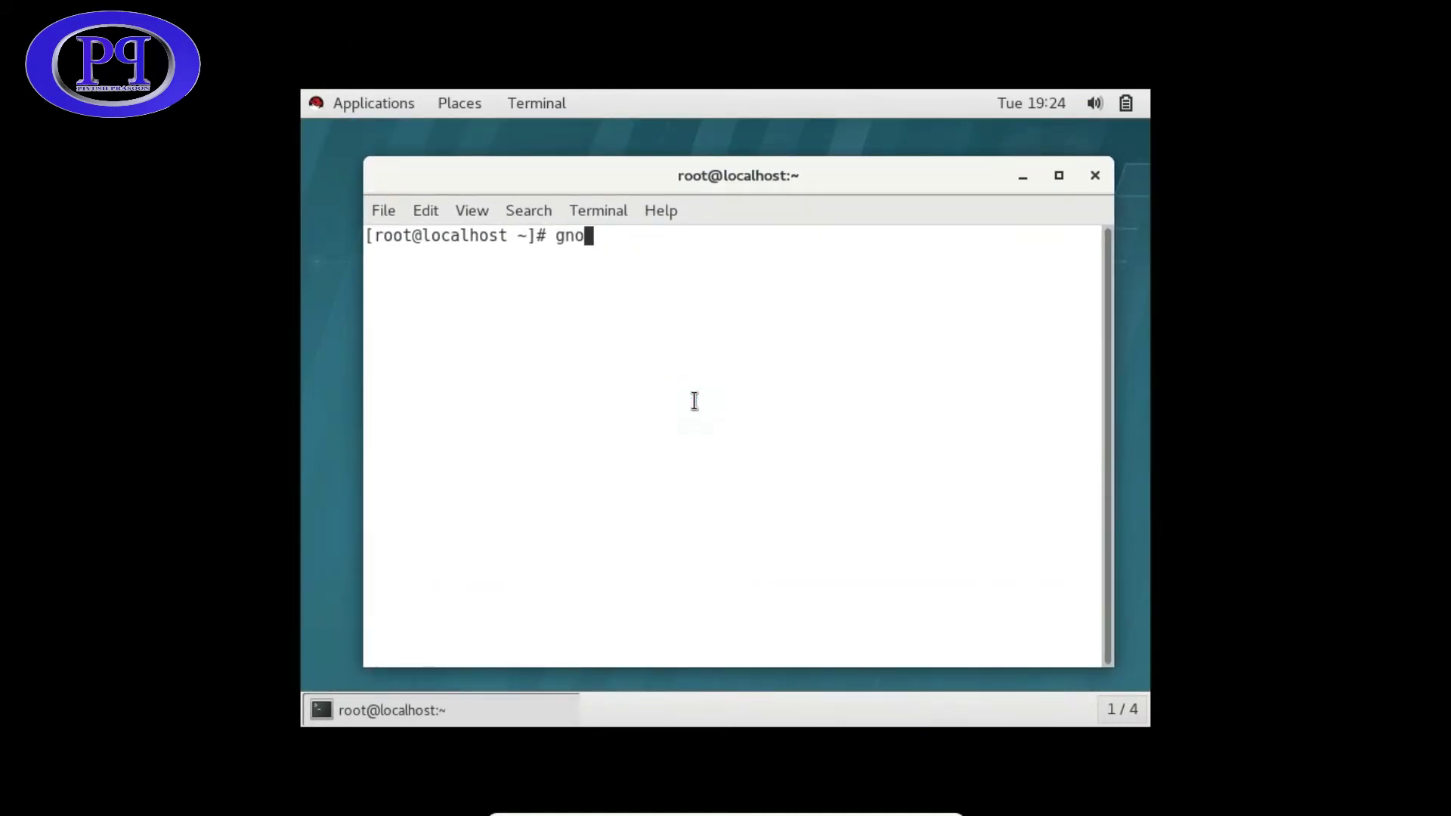
text(me-control-ce)
key(Tab)
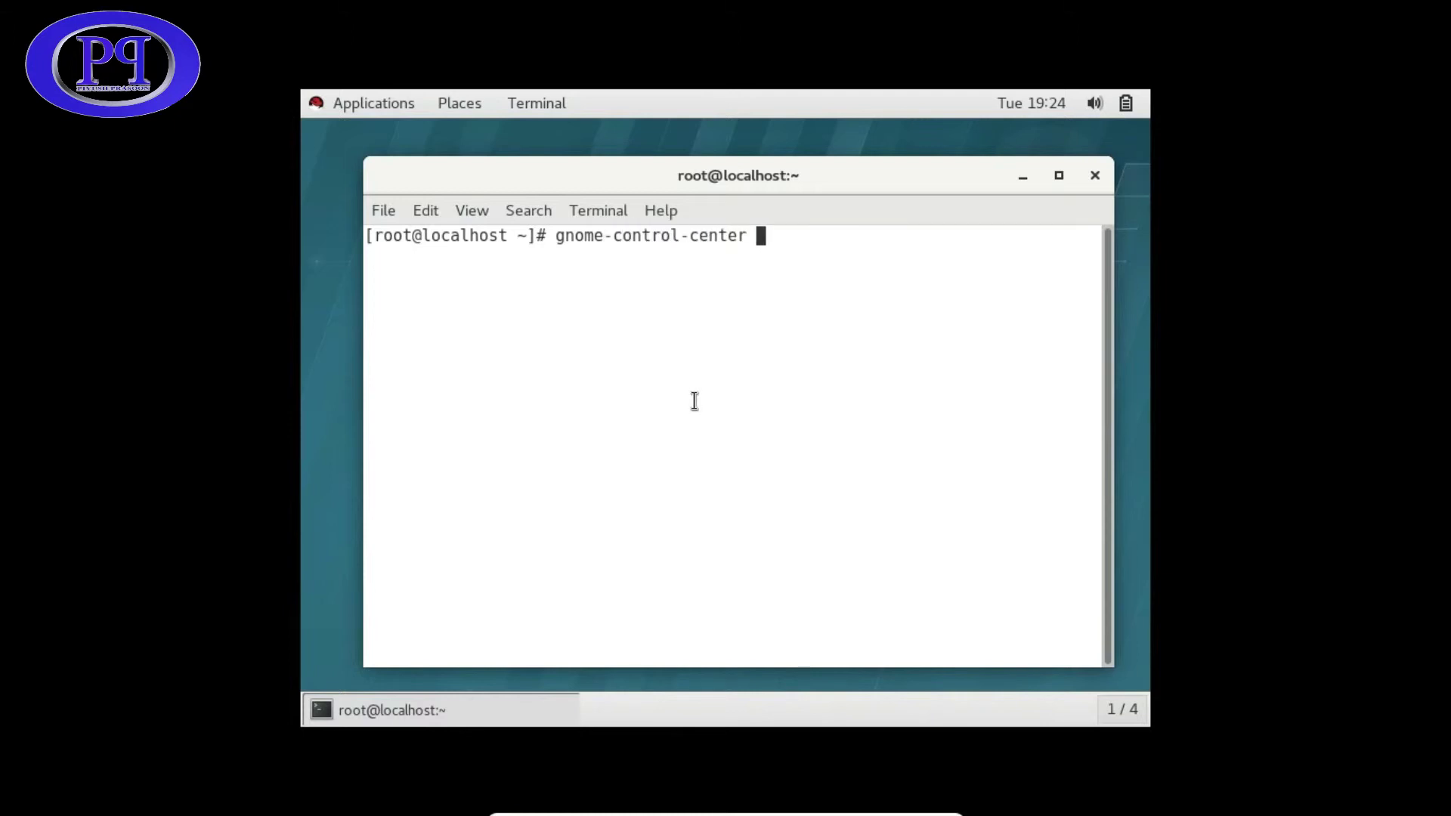
key(Return)
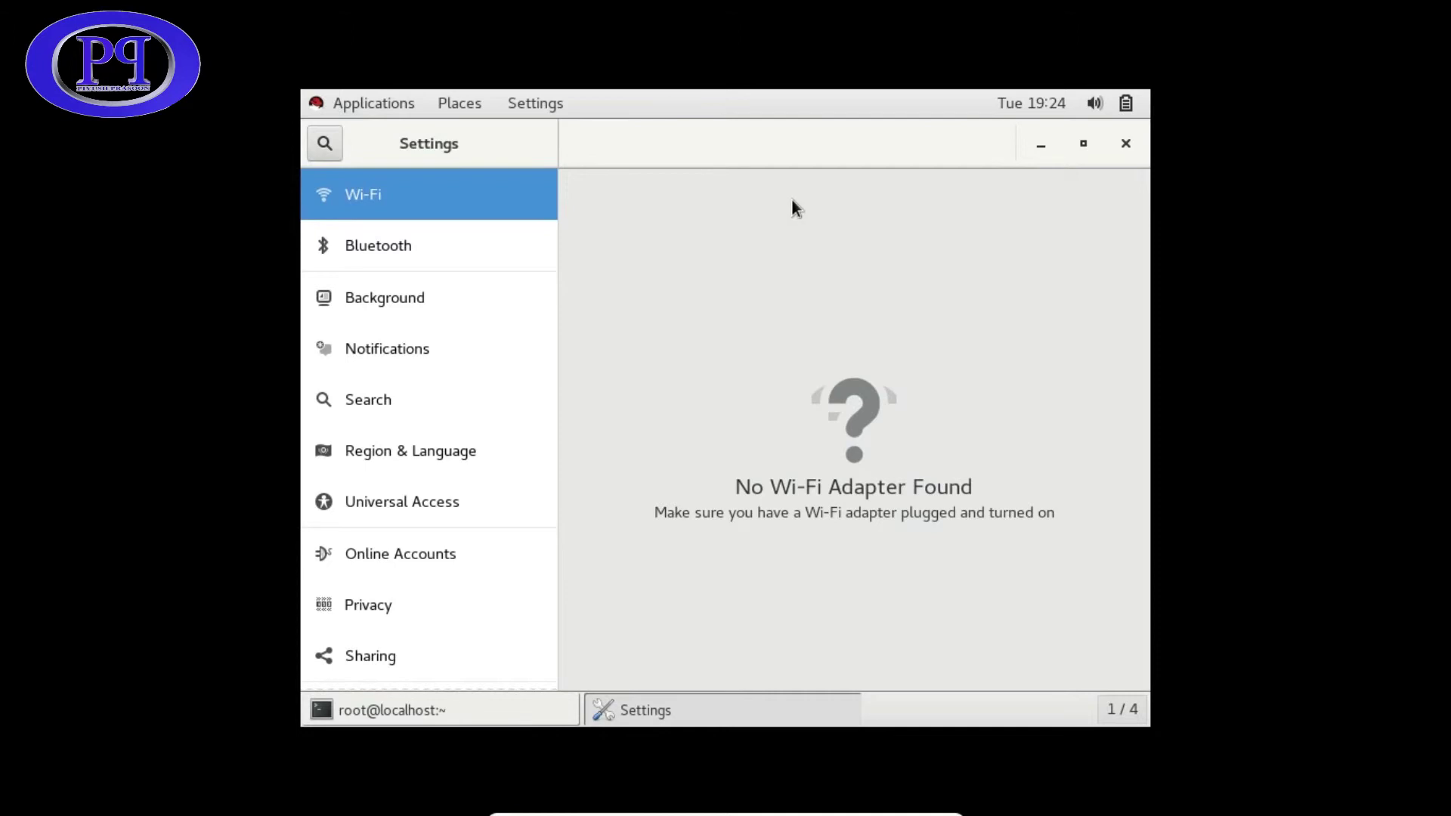
- Go to the Devices > Displays page in Settings
scroll(380, 450, down, 3)
scroll(380, 450, down, 3)
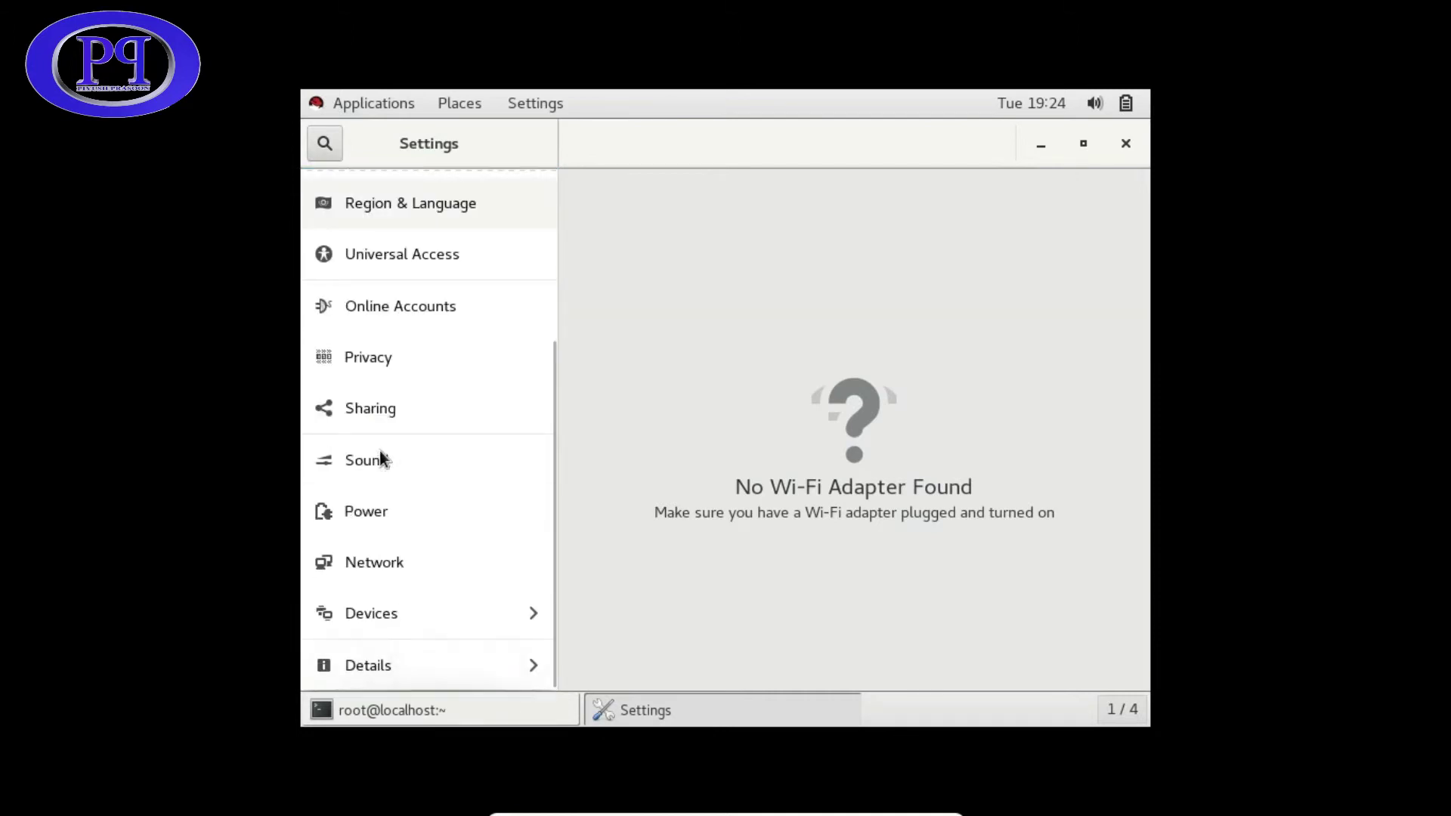
click(373, 608)
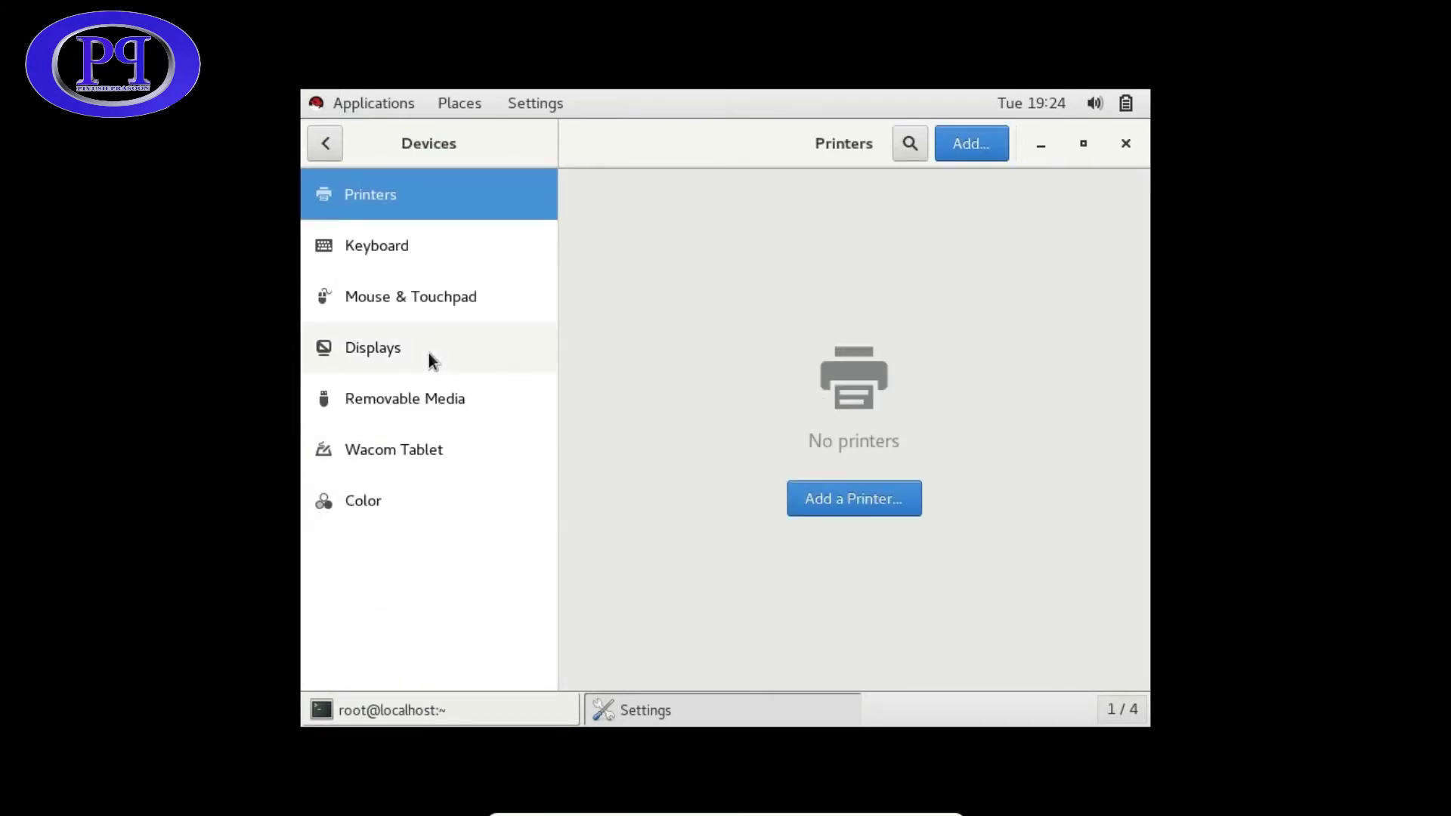
click(376, 352)
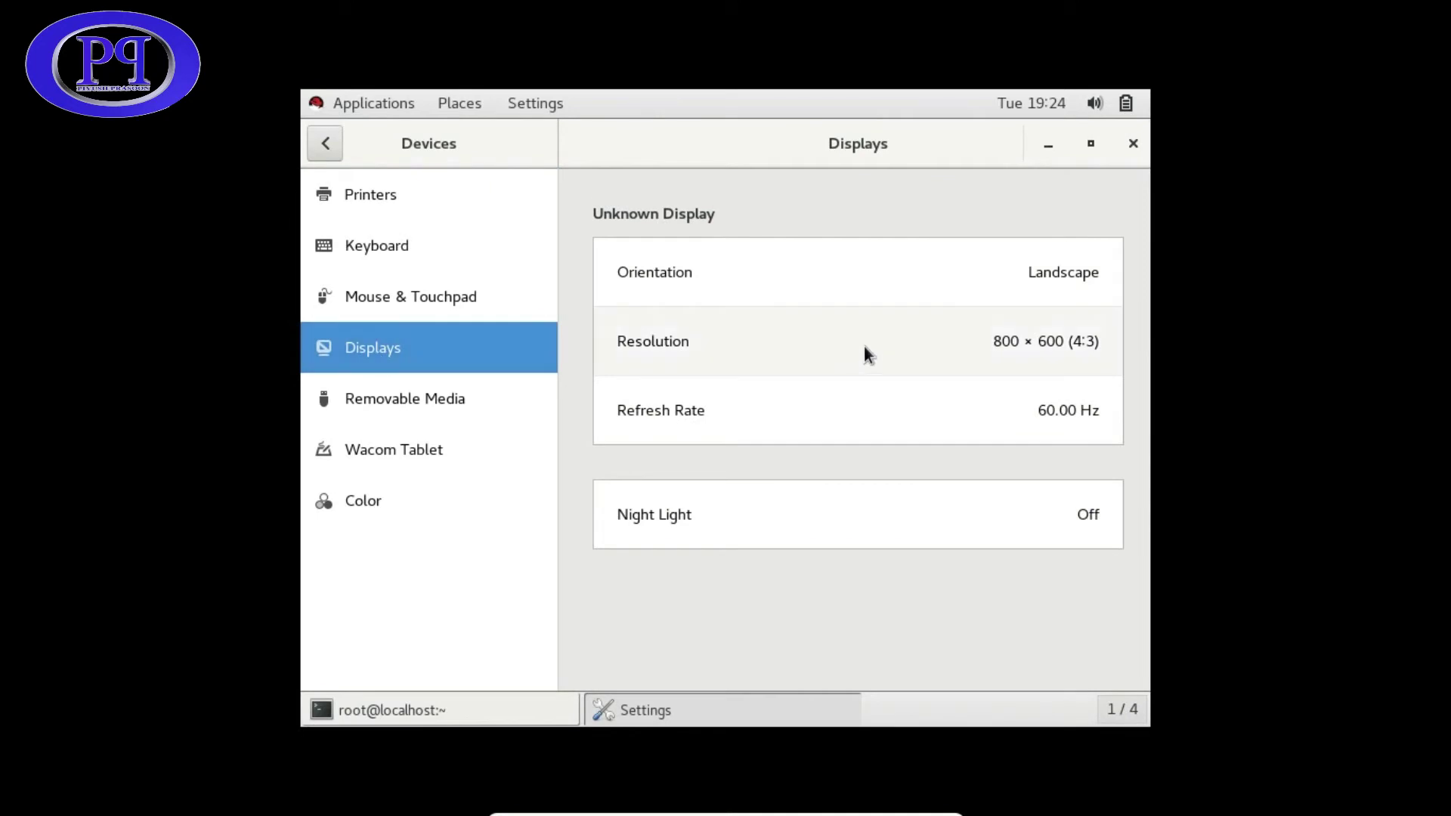
- Set the resolution to 2560 × 1600 (16:10), apply it and keep the changes
click(1065, 346)
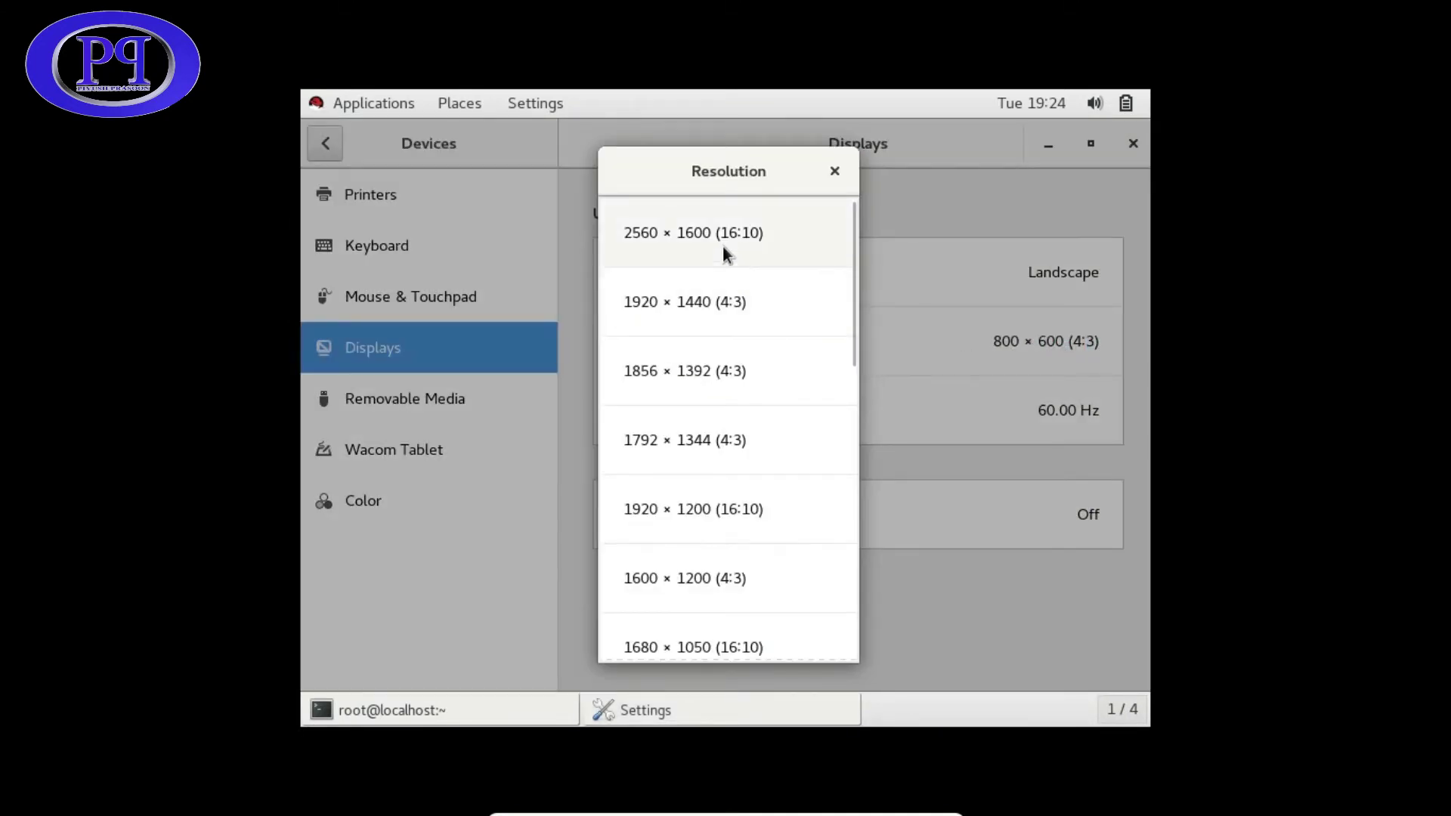
click(713, 240)
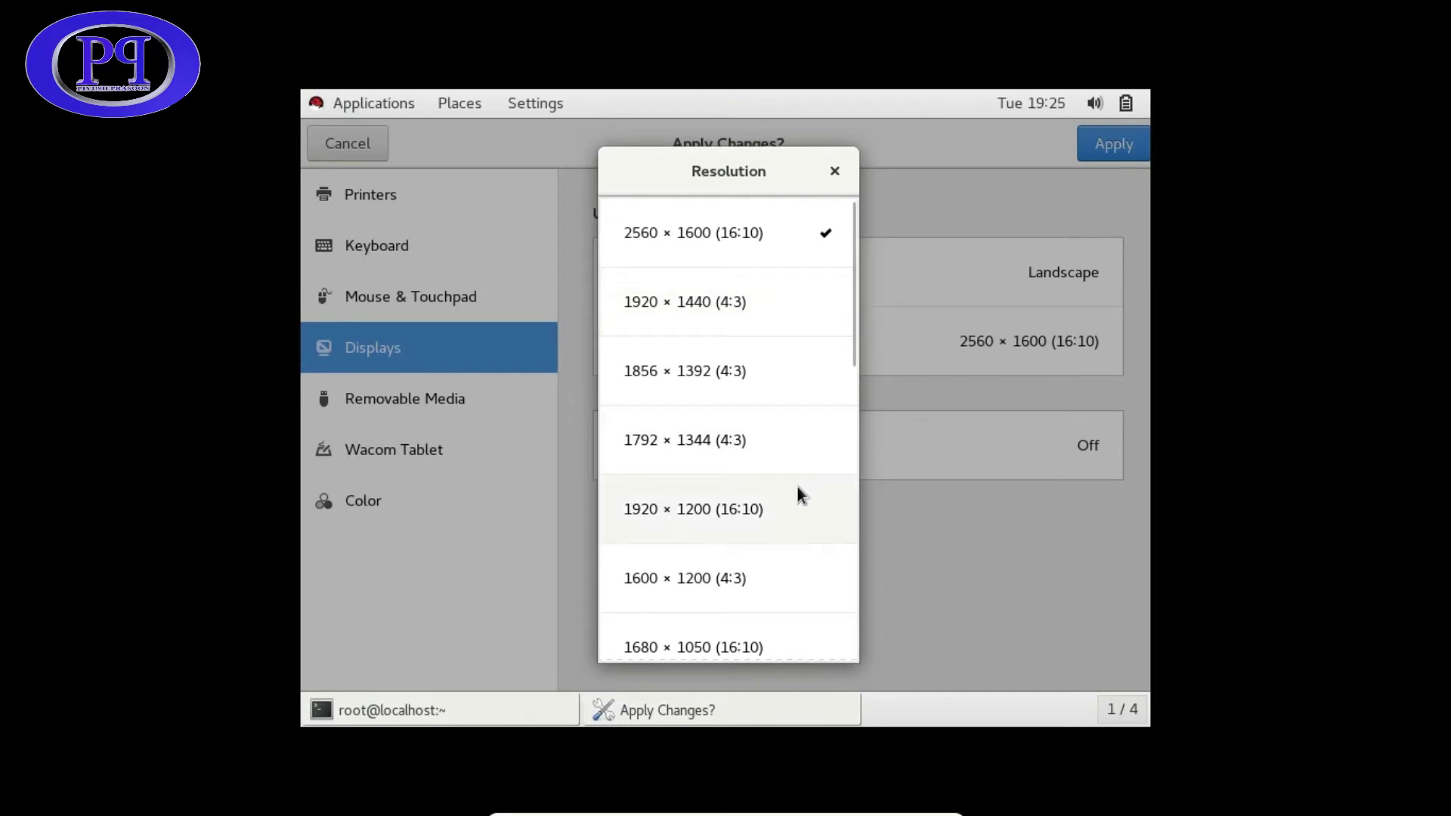
click(977, 539)
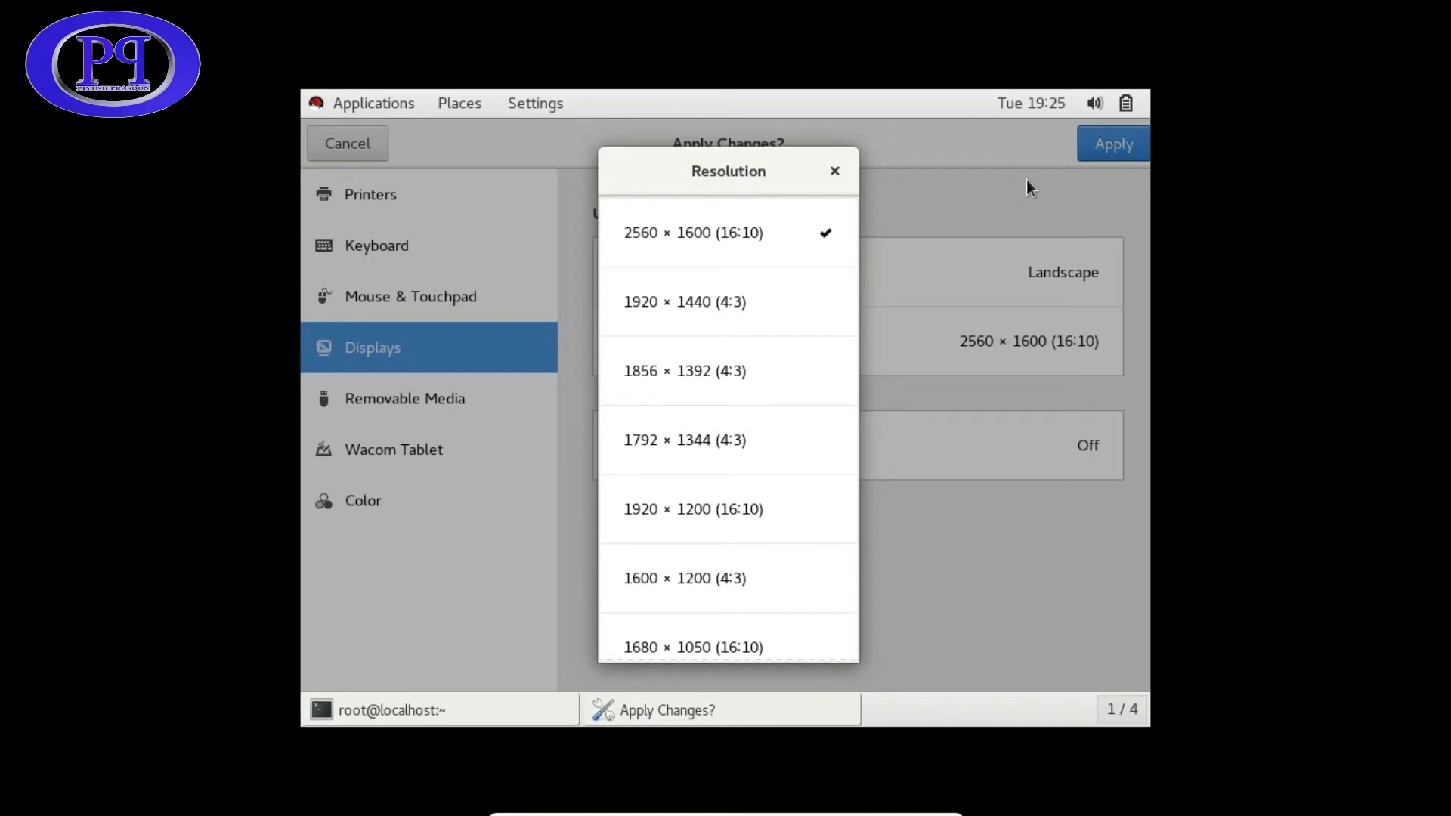
click(826, 167)
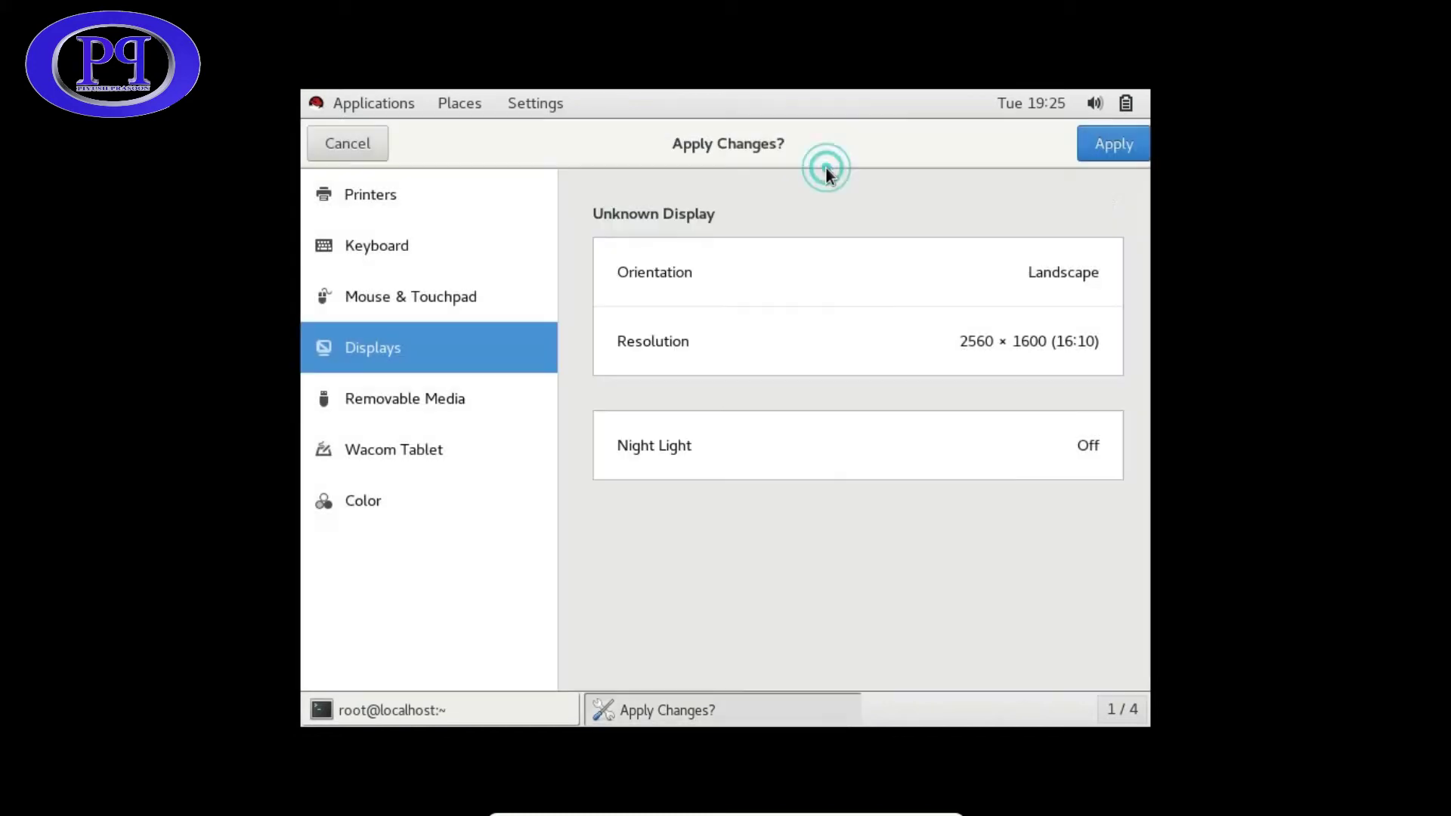
click(1122, 150)
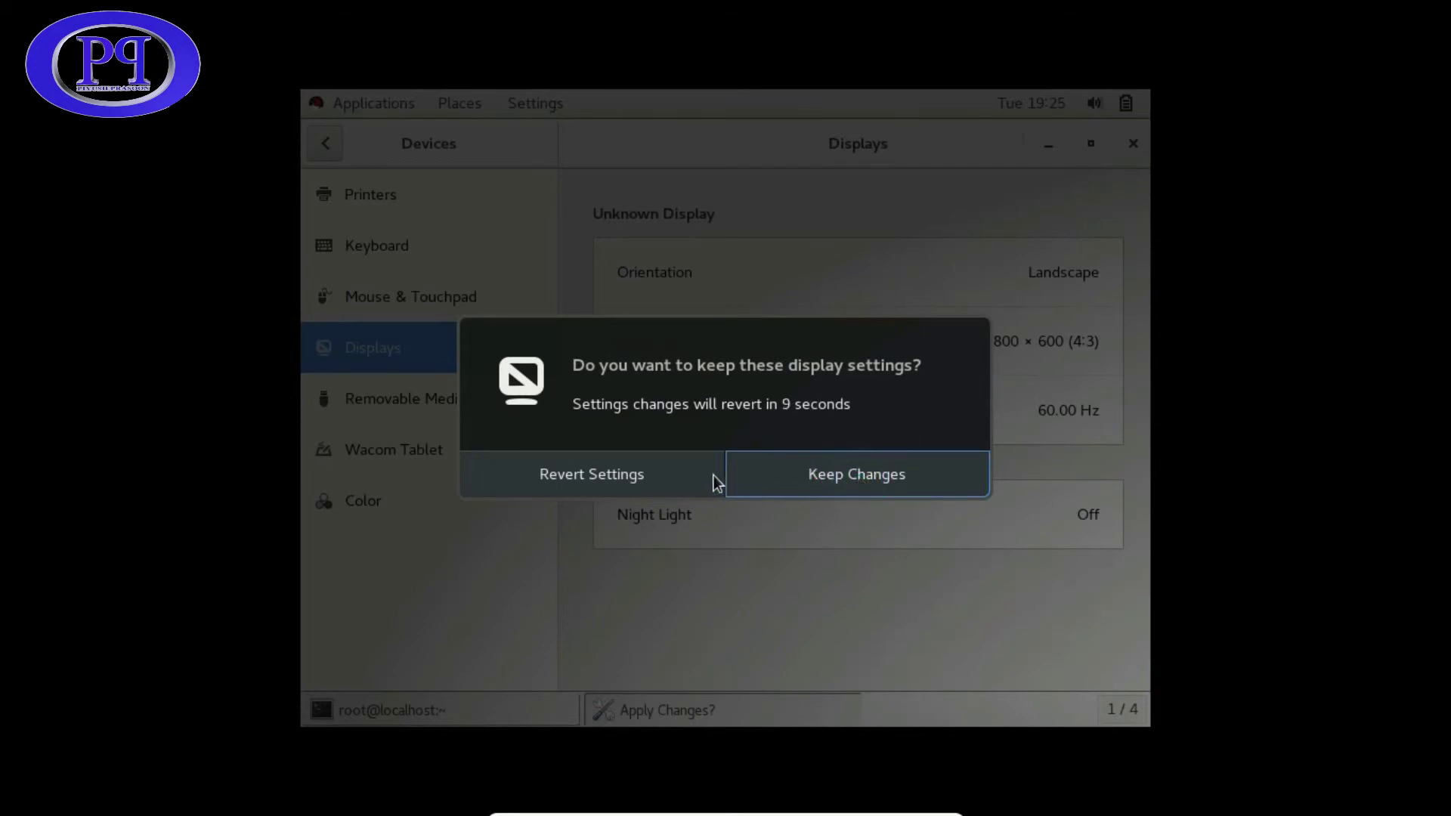
click(786, 482)
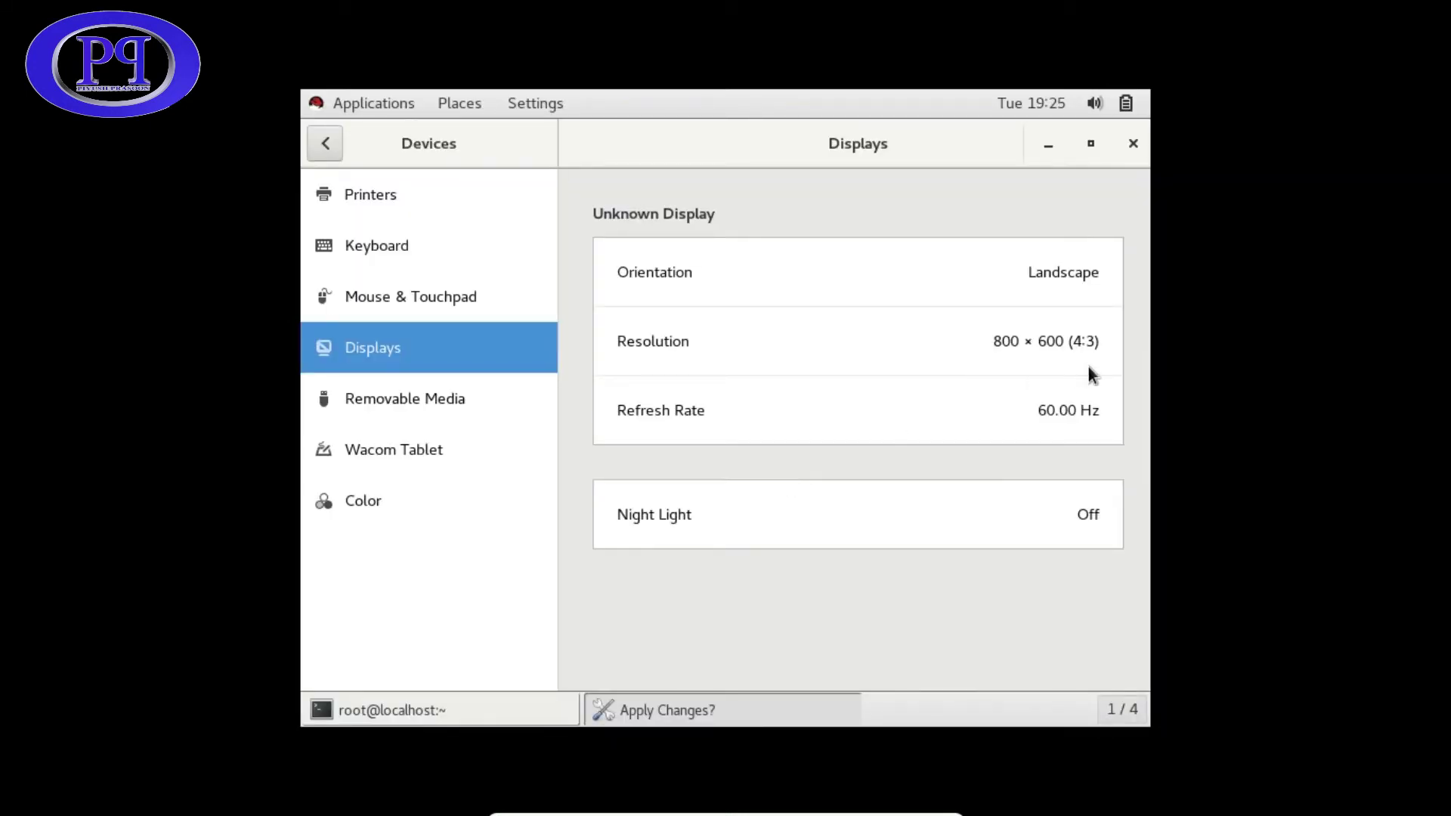
- Open the workspace list and dismiss it with a few clicks
click(1071, 344)
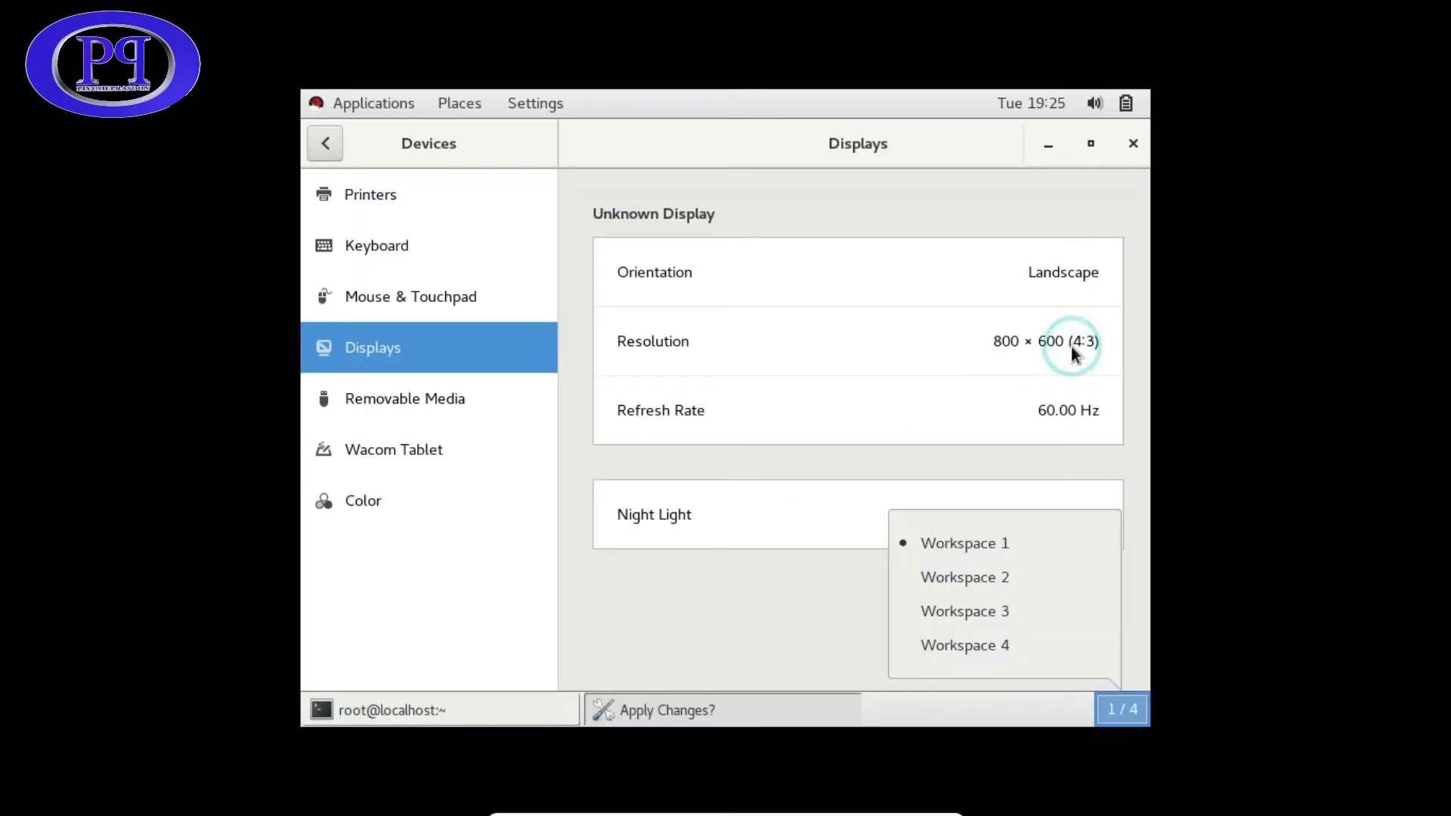
click(1028, 346)
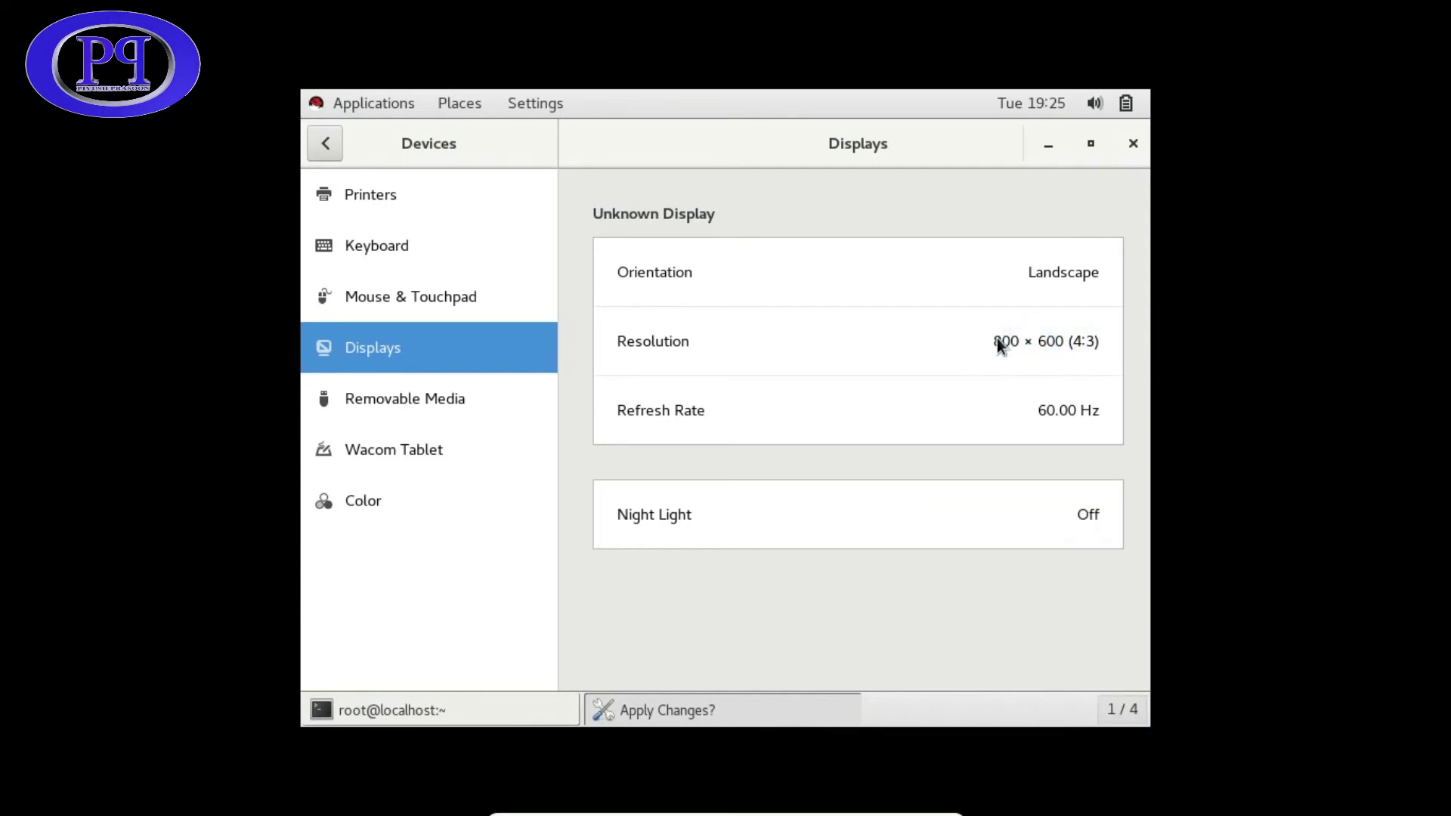
click(996, 337)
click(842, 334)
click(1086, 343)
click(1086, 344)
- Switch to the empty fourth workspace with Super+End
key(super+End)
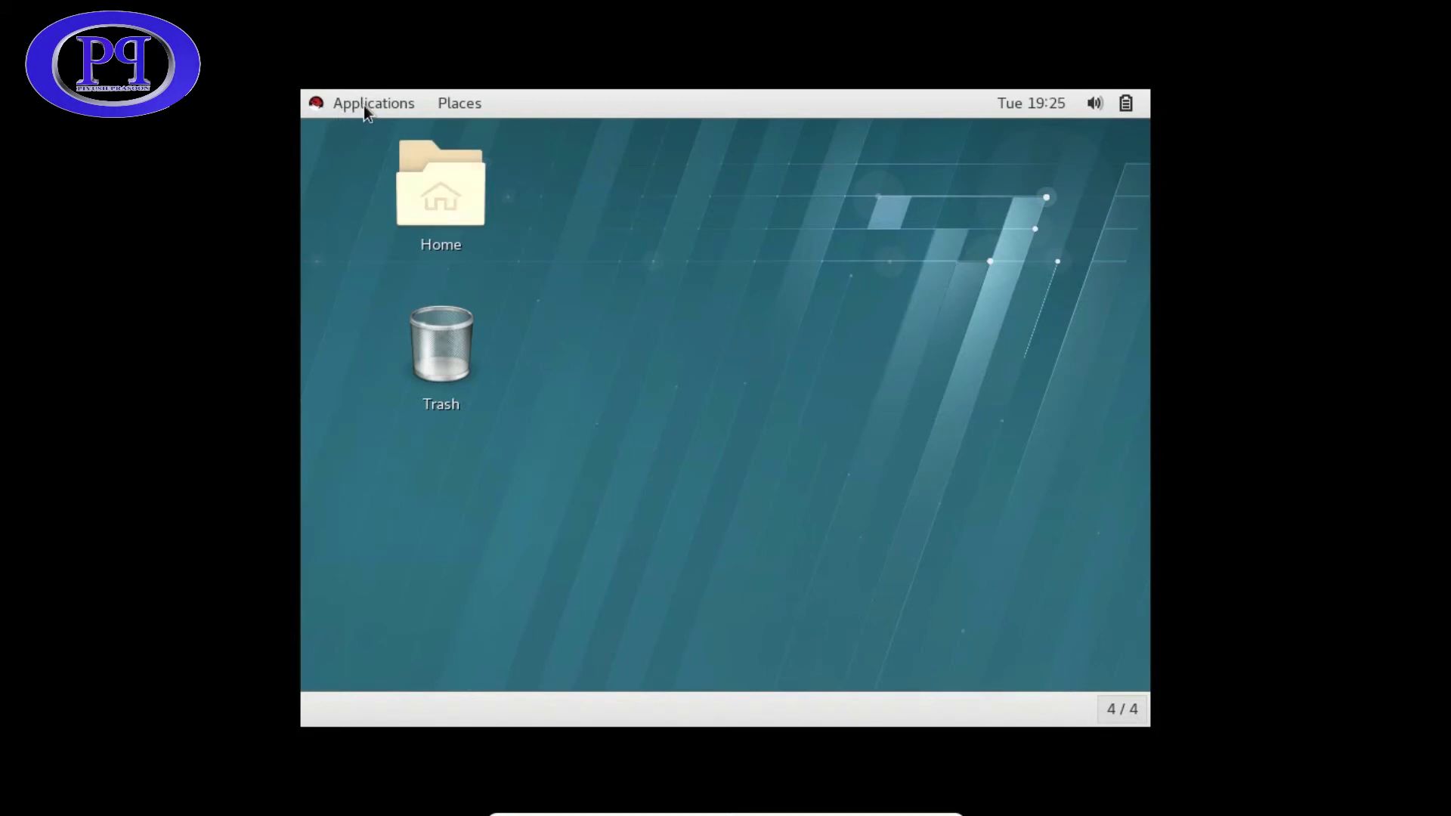
right_click(737, 302)
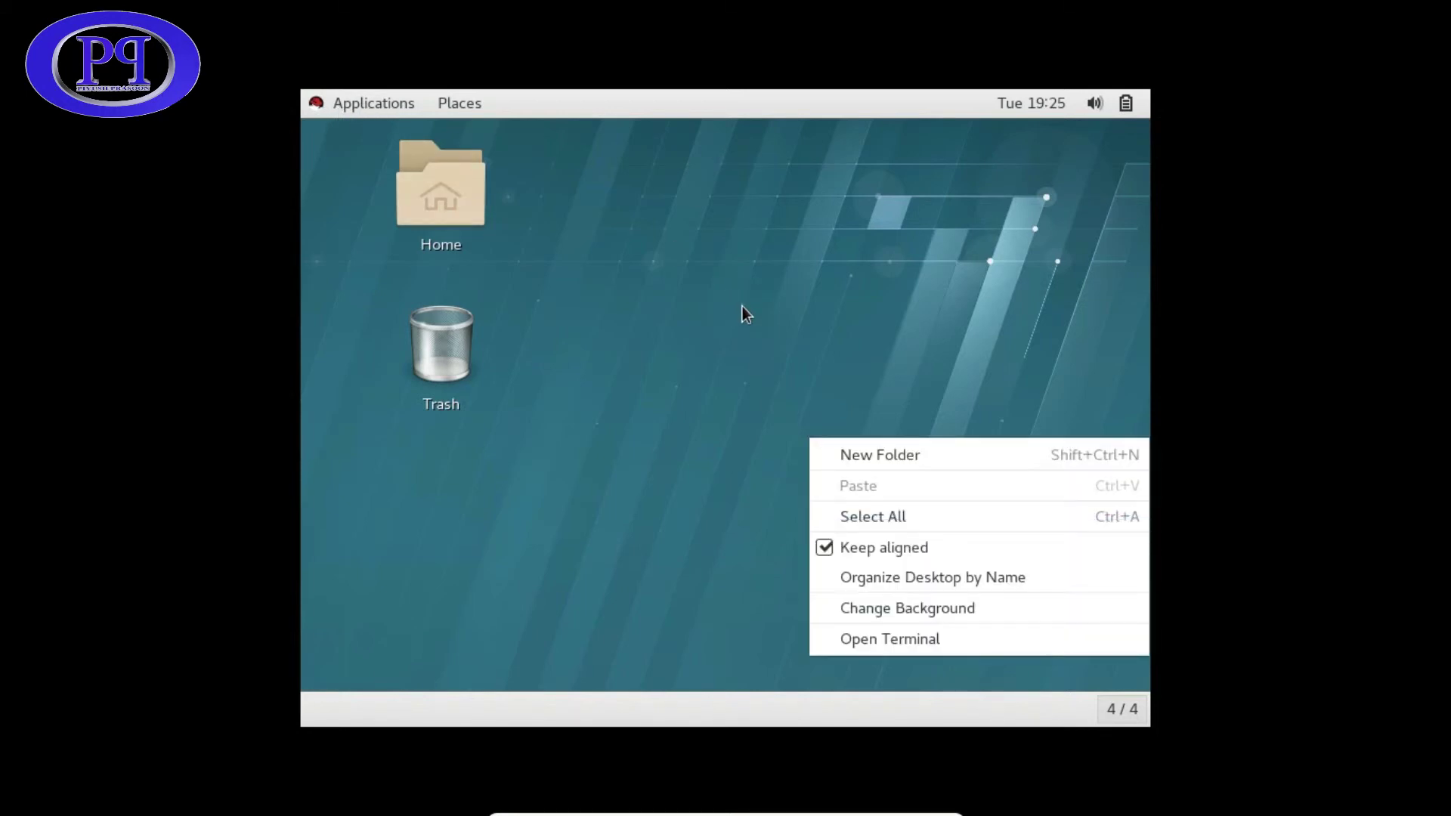
click(745, 311)
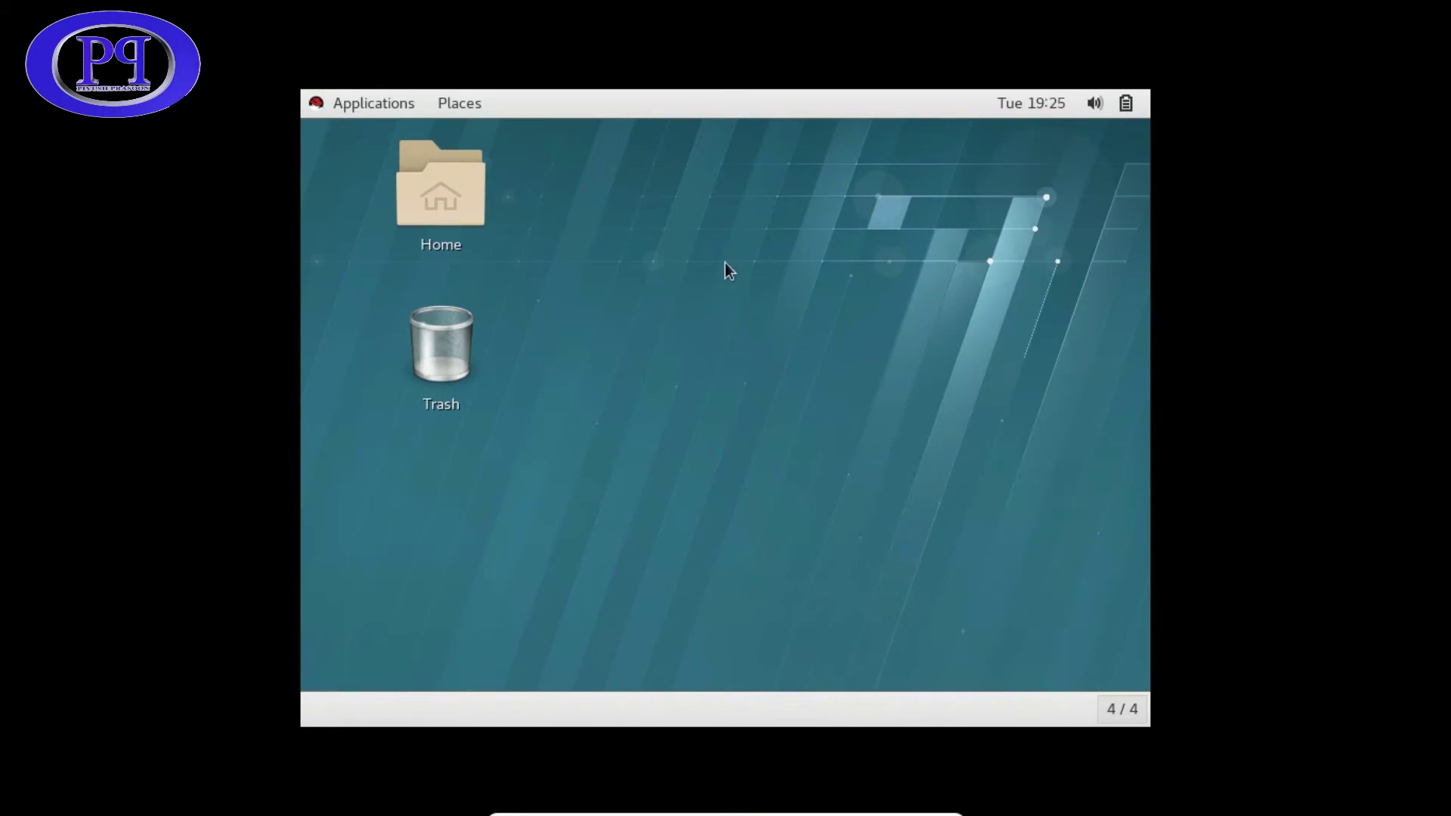
- Choose Machine > Reset from the VirtualBox mini toolbar
mouse_move(642, 812)
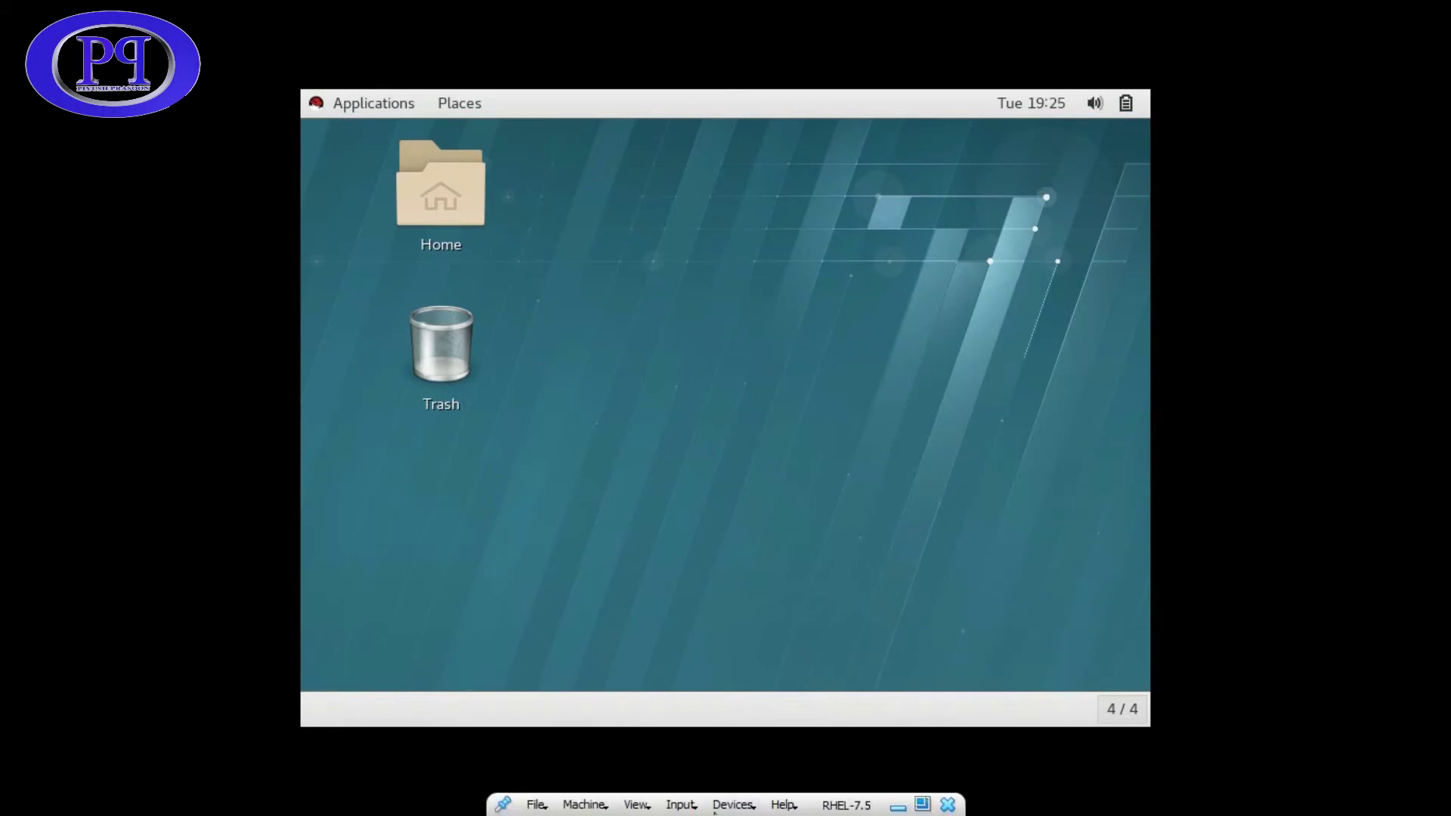
click(605, 807)
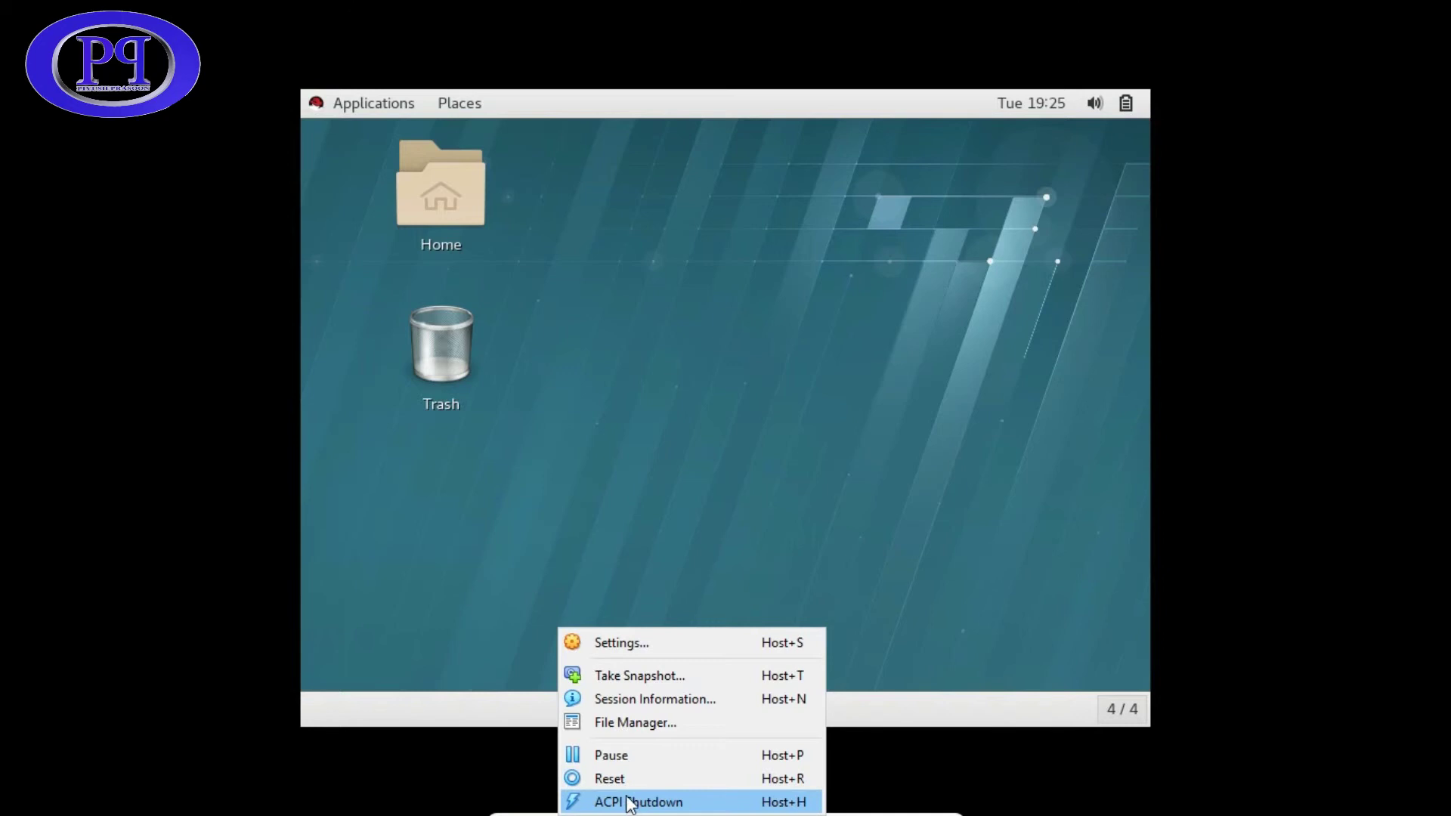
click(621, 782)
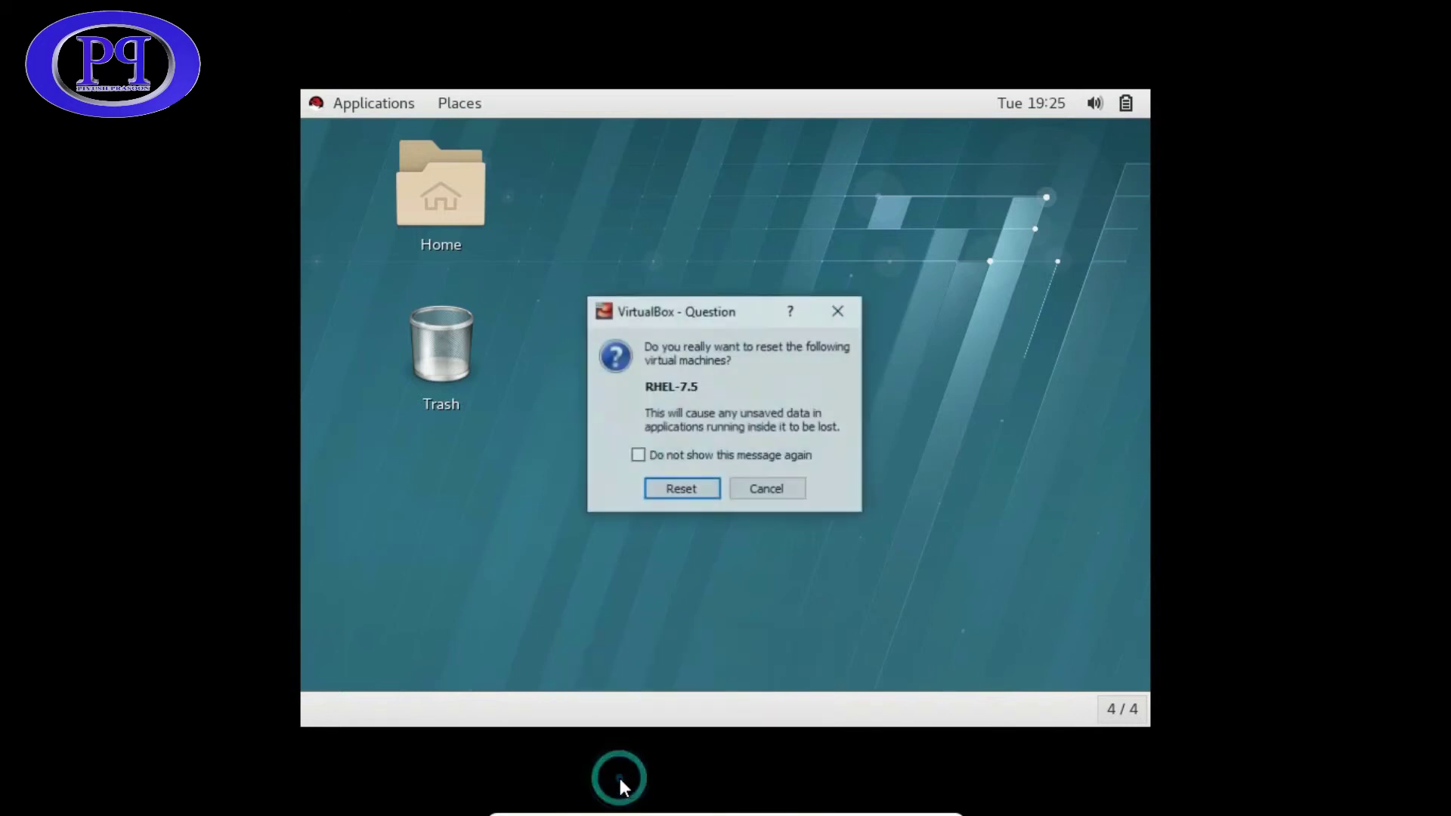
- Confirm the reset and boot the default Red Hat Enterprise Linux GRUB entry
click(683, 488)
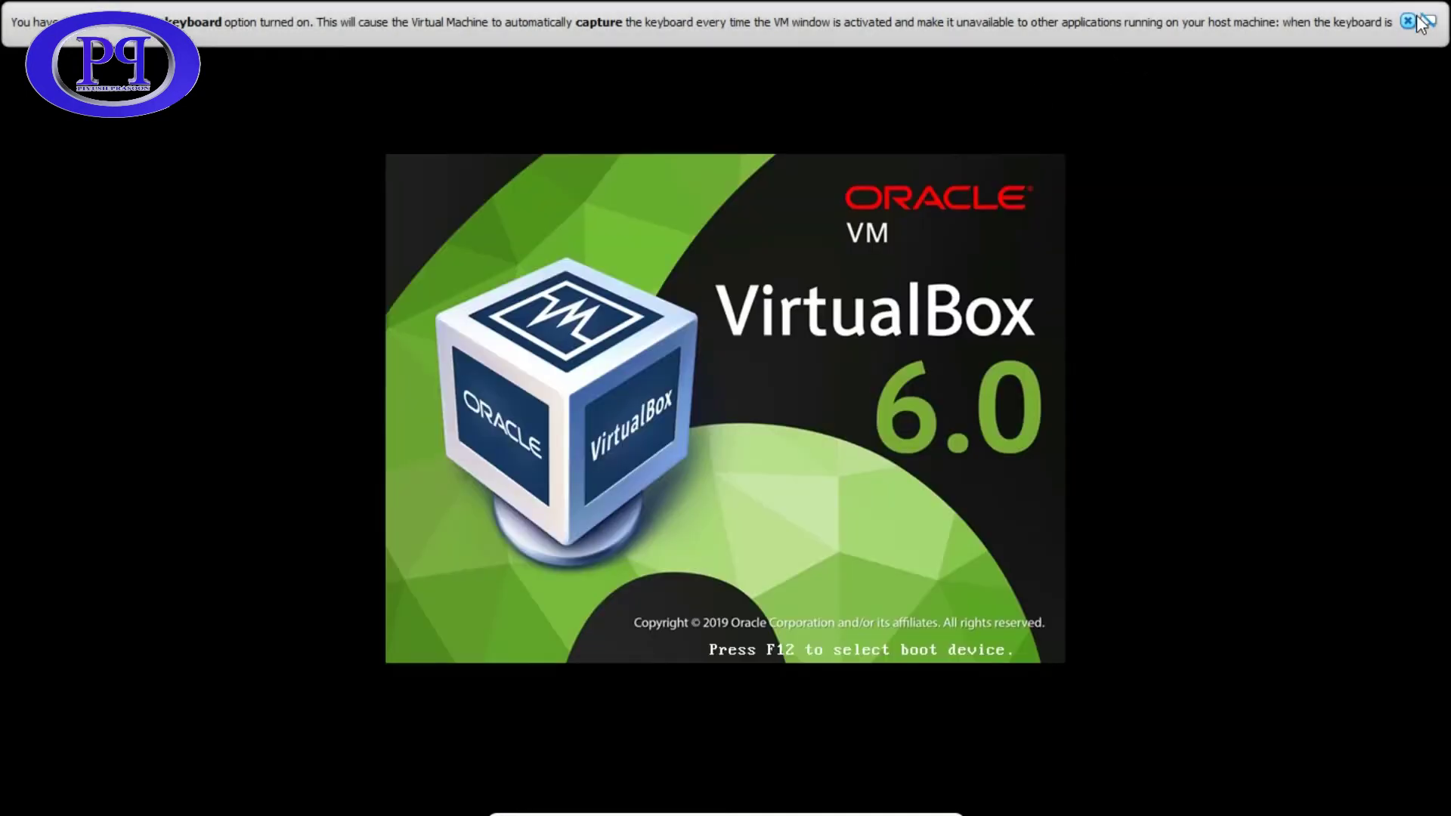
click(1407, 21)
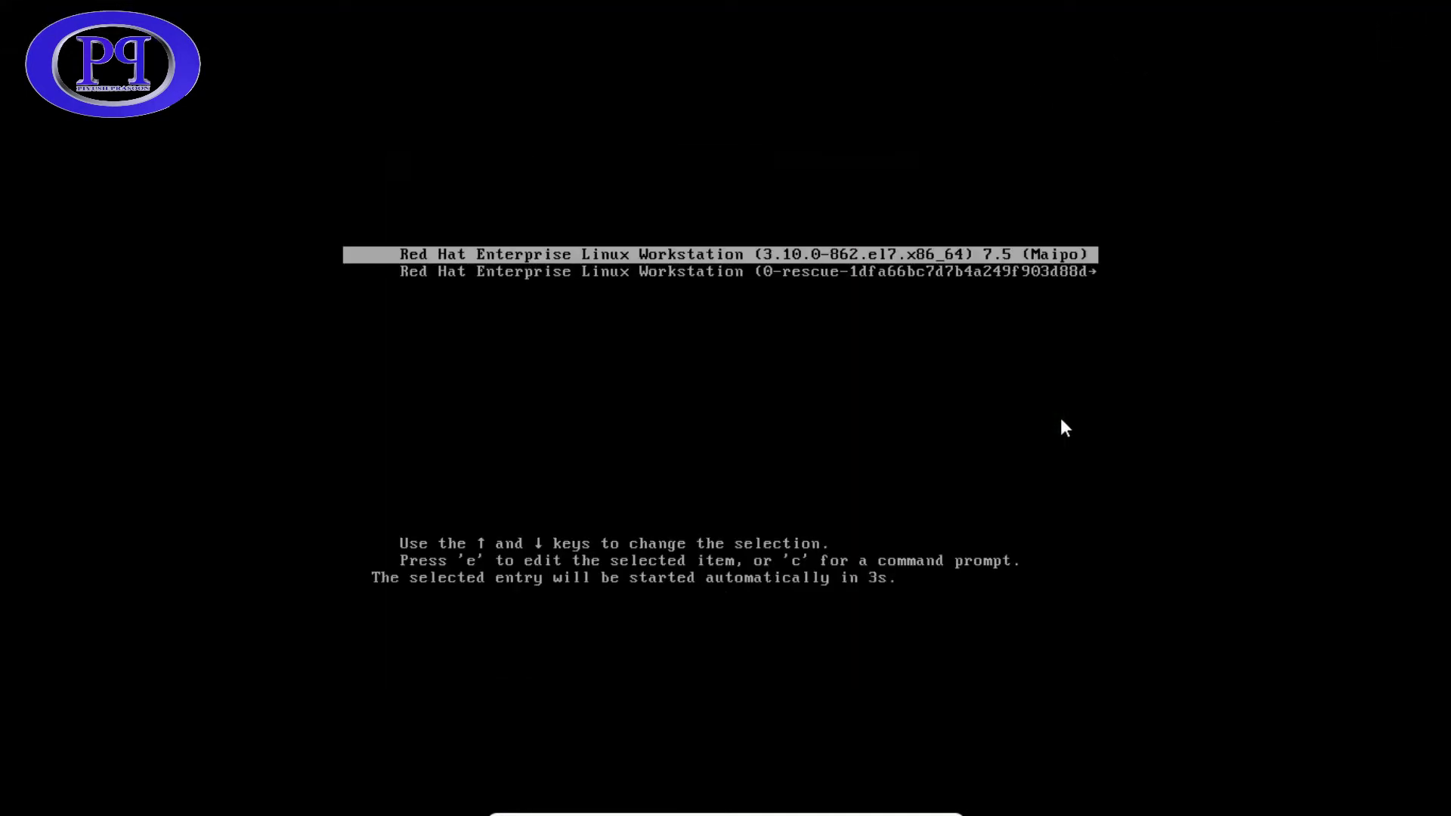
key(Return)
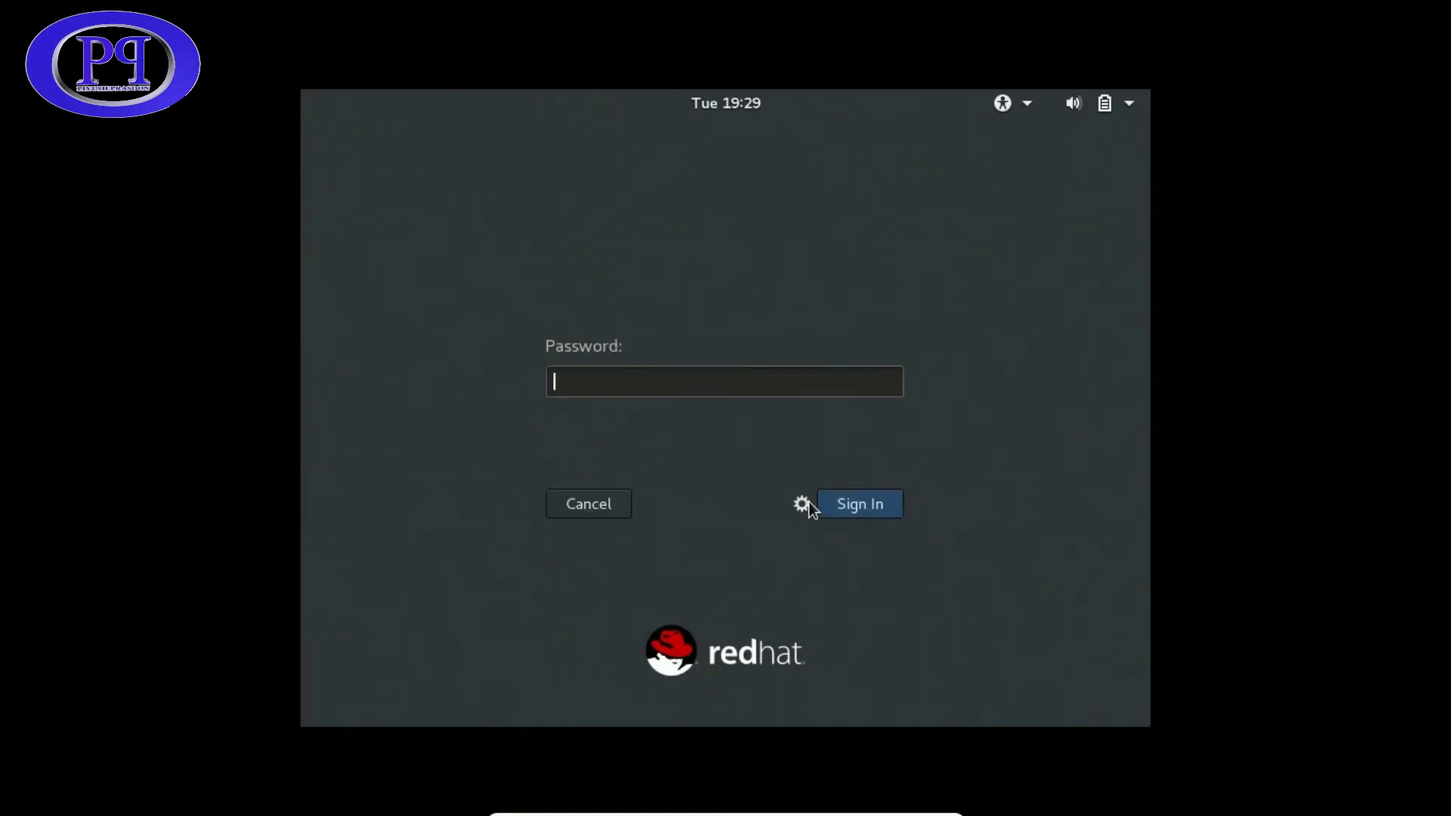
- Switch the login session type from GNOME Classic to GNOME
click(806, 504)
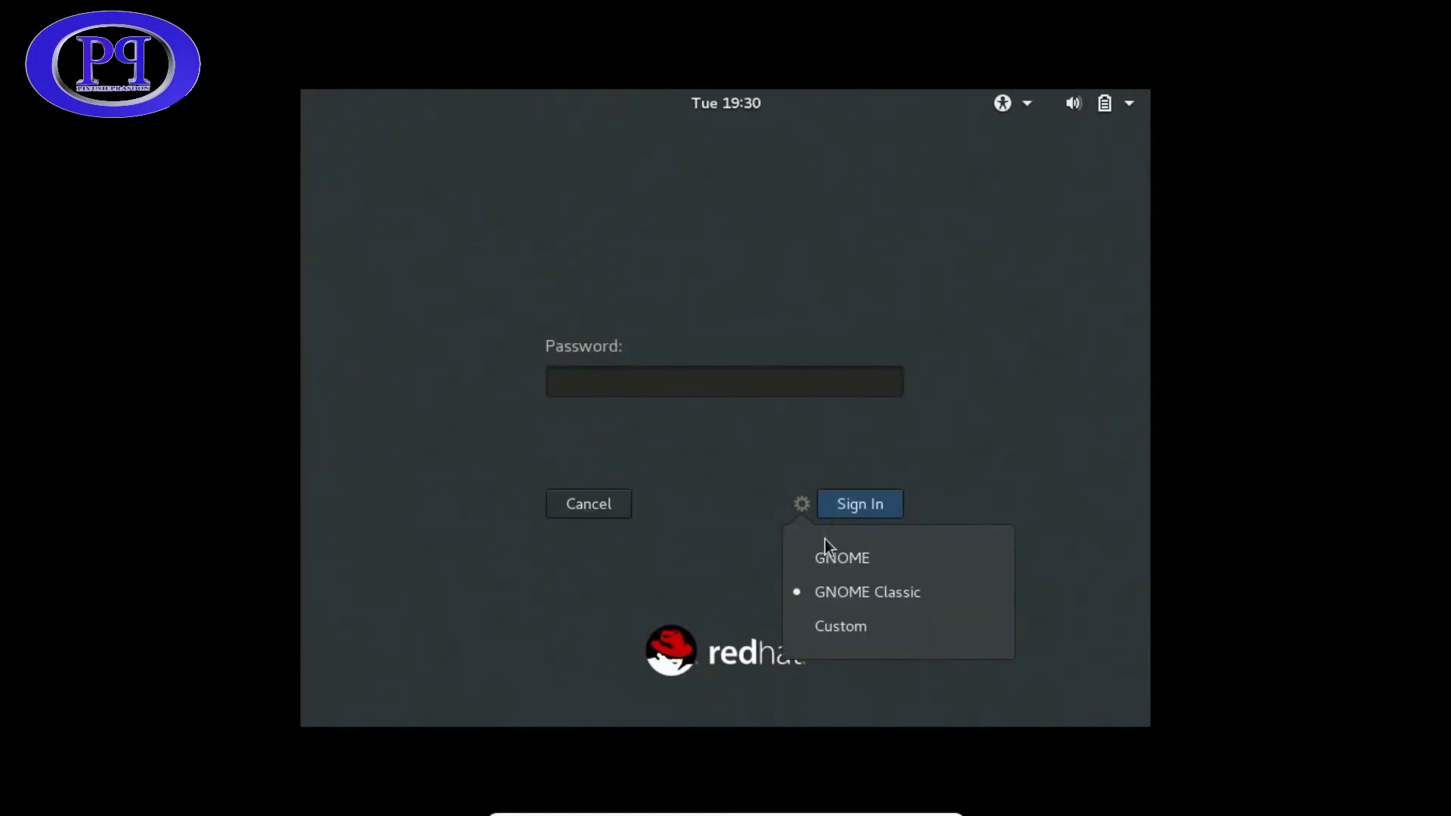
click(858, 564)
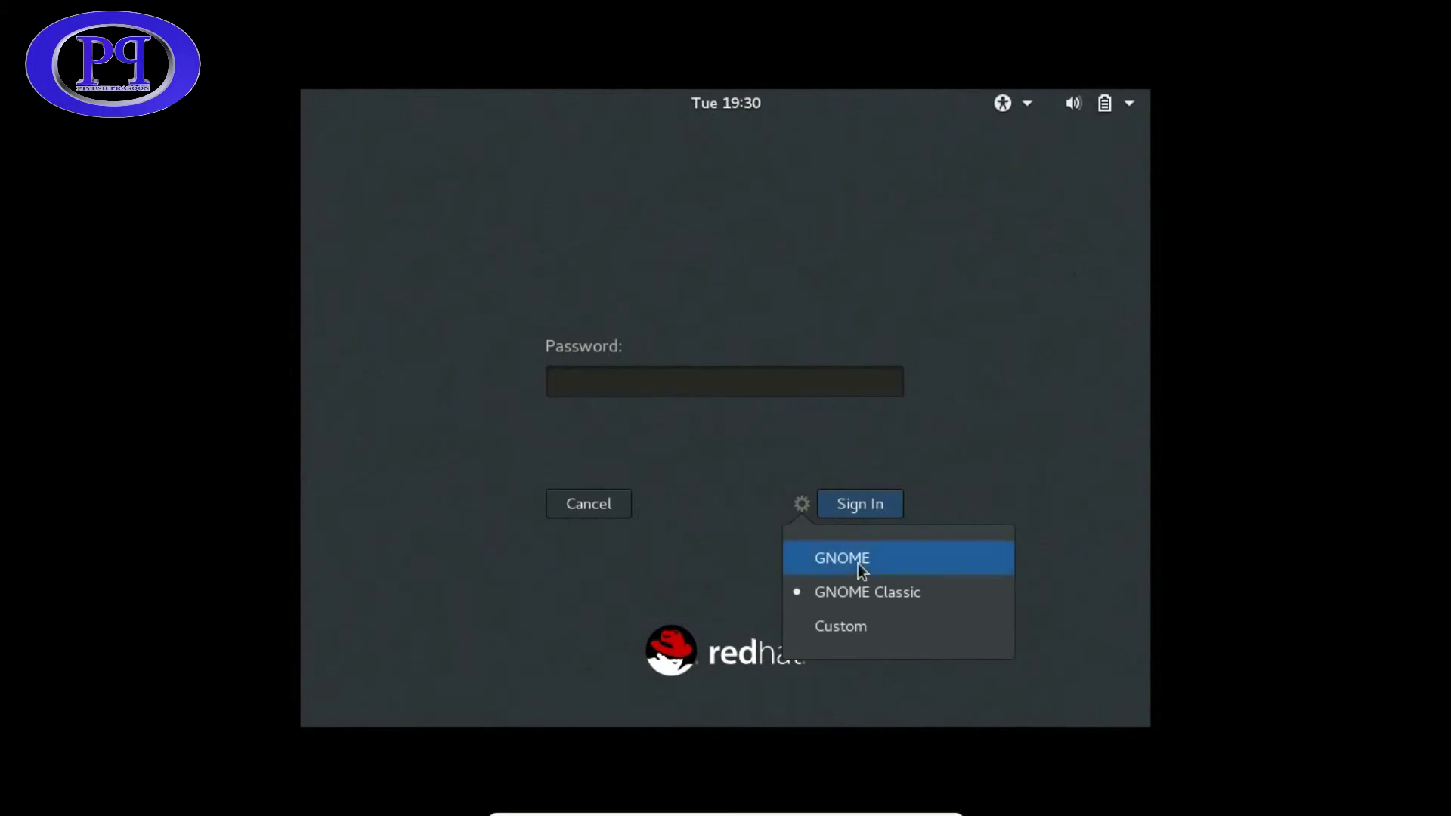
click(802, 504)
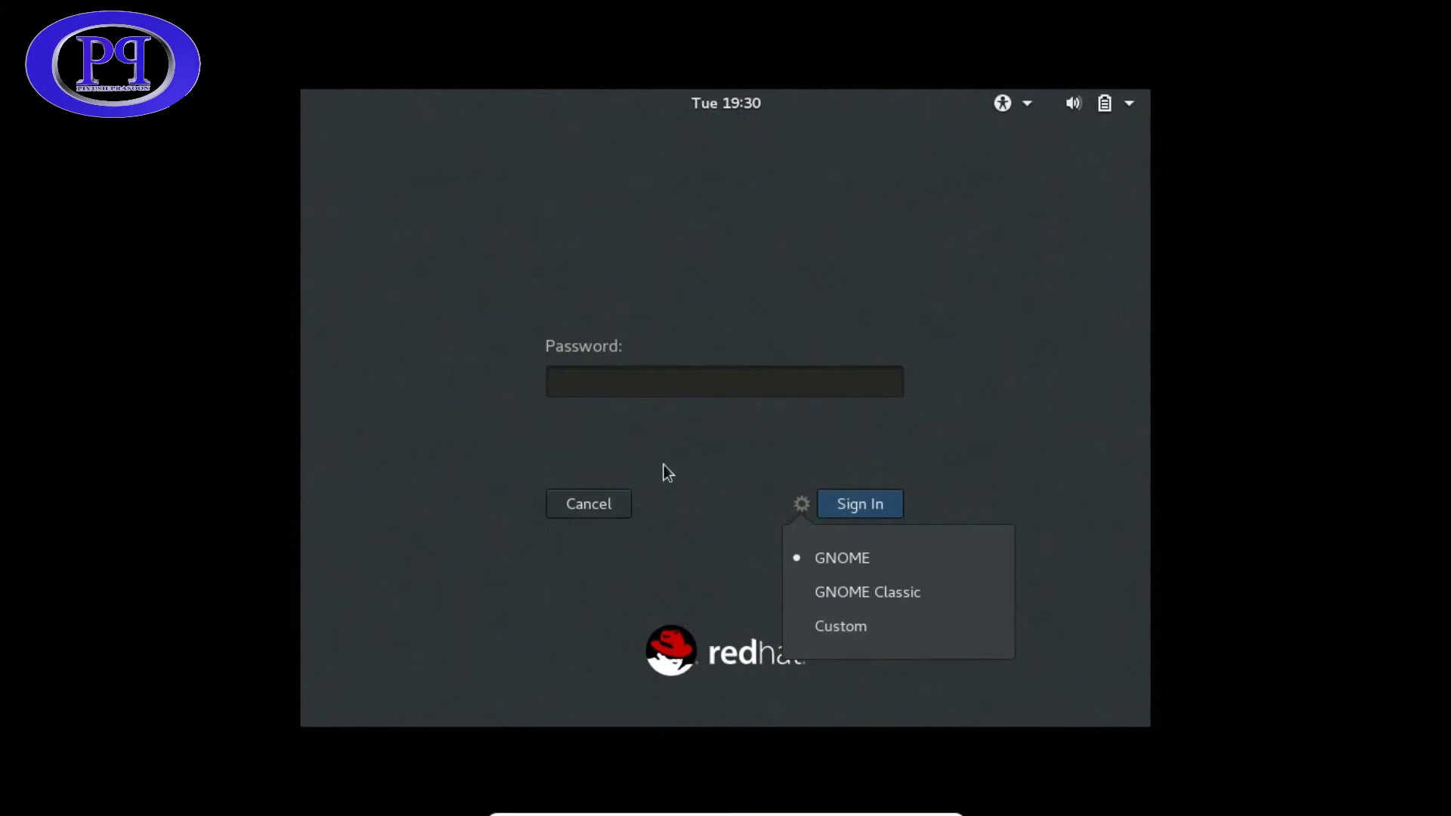
- Sign in as root by entering the account password
click(632, 394)
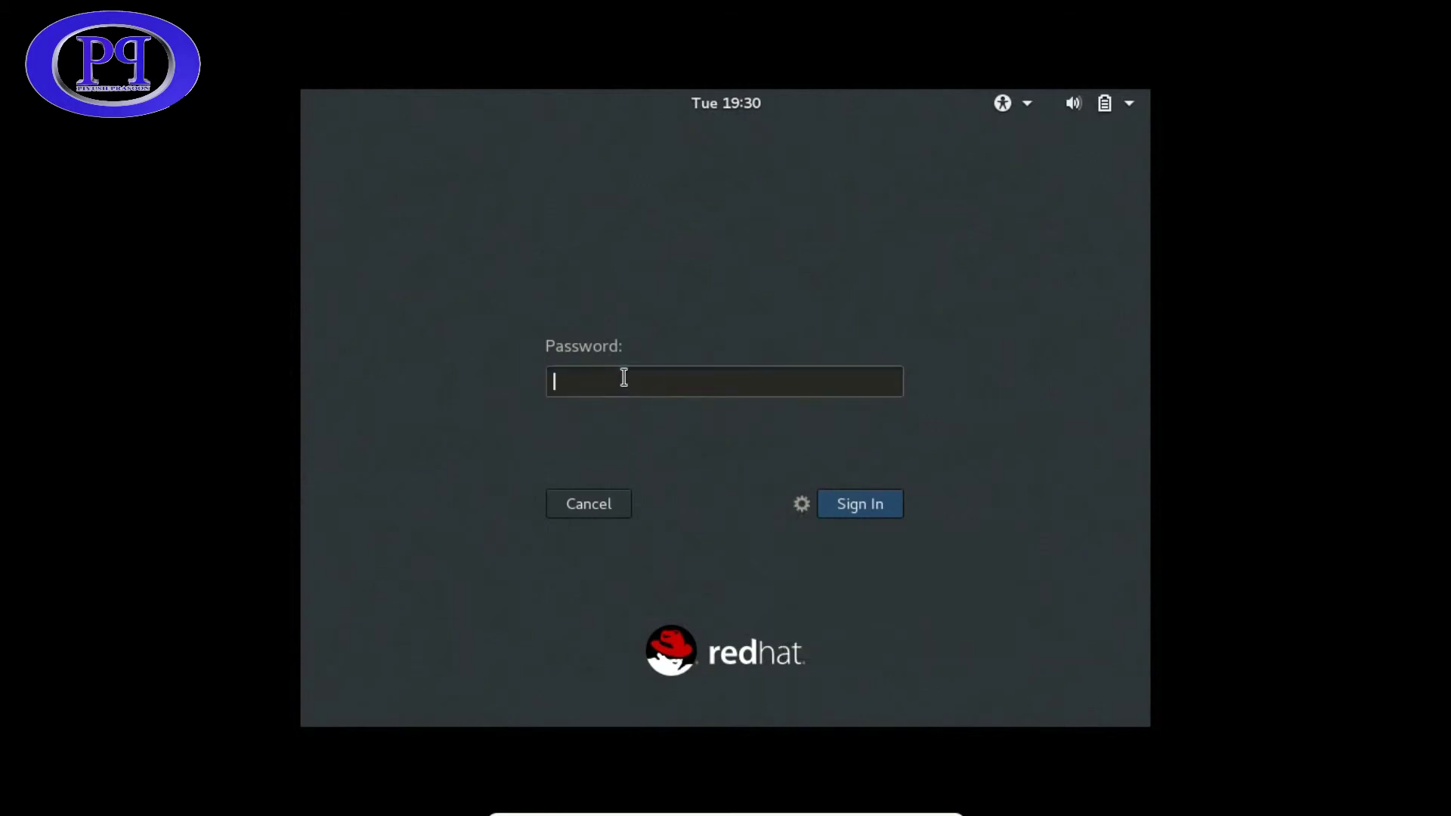
text(••)
key(BackSpace)
key(BackSpace)
text(••••••)
key(Return)
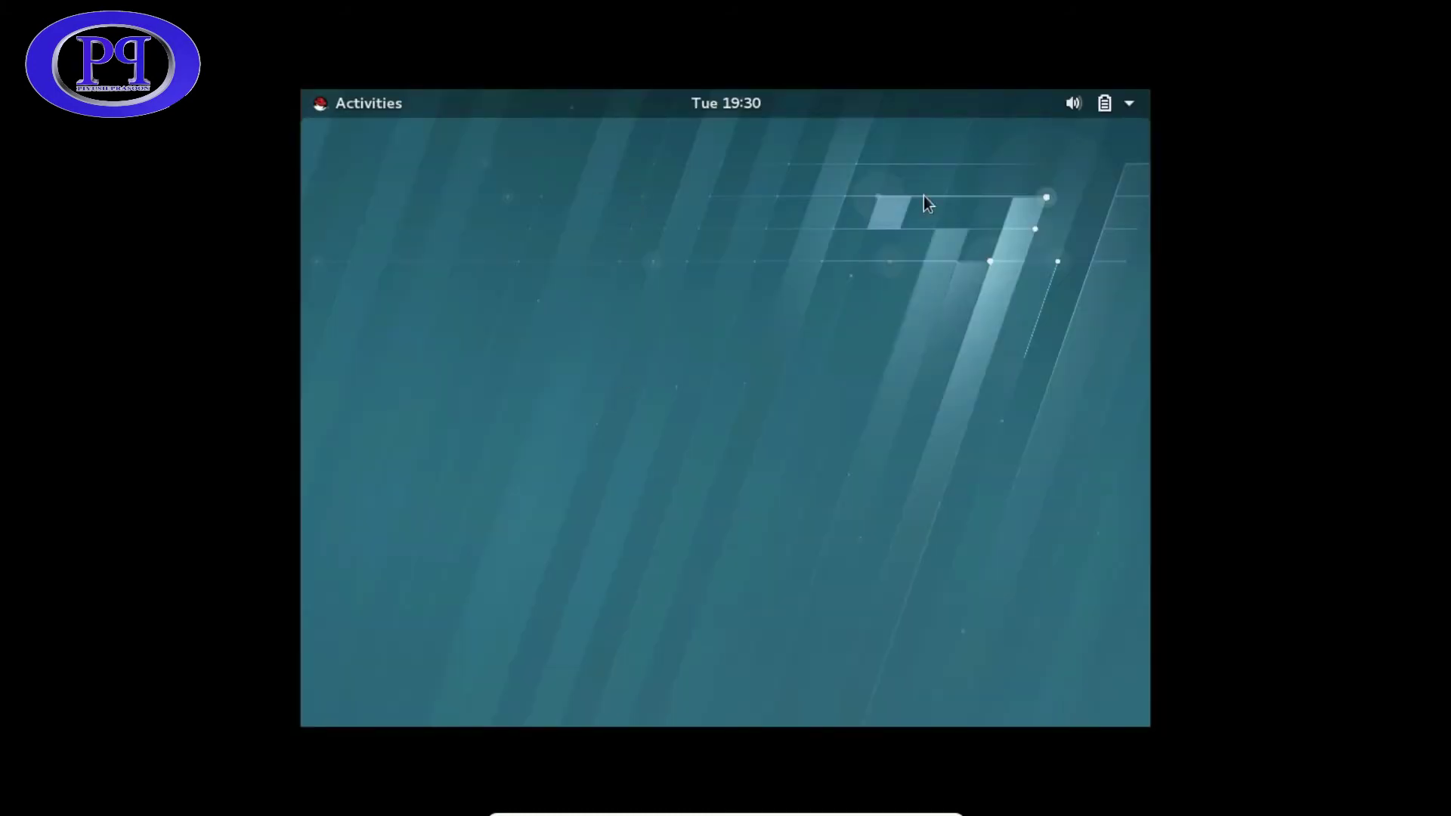
- Open and dismiss the system status menu and the desktop context menu
click(1131, 105)
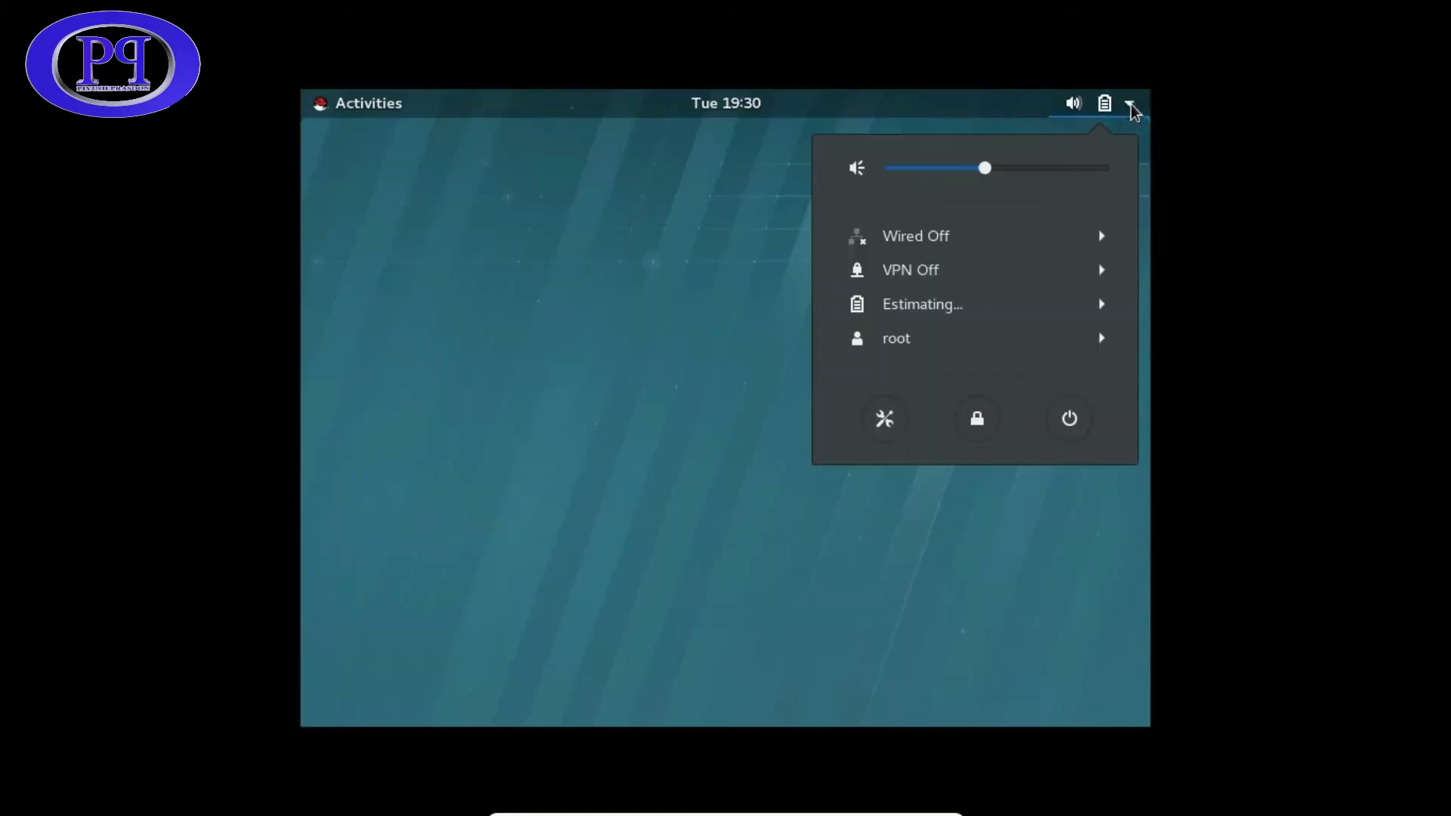
click(577, 261)
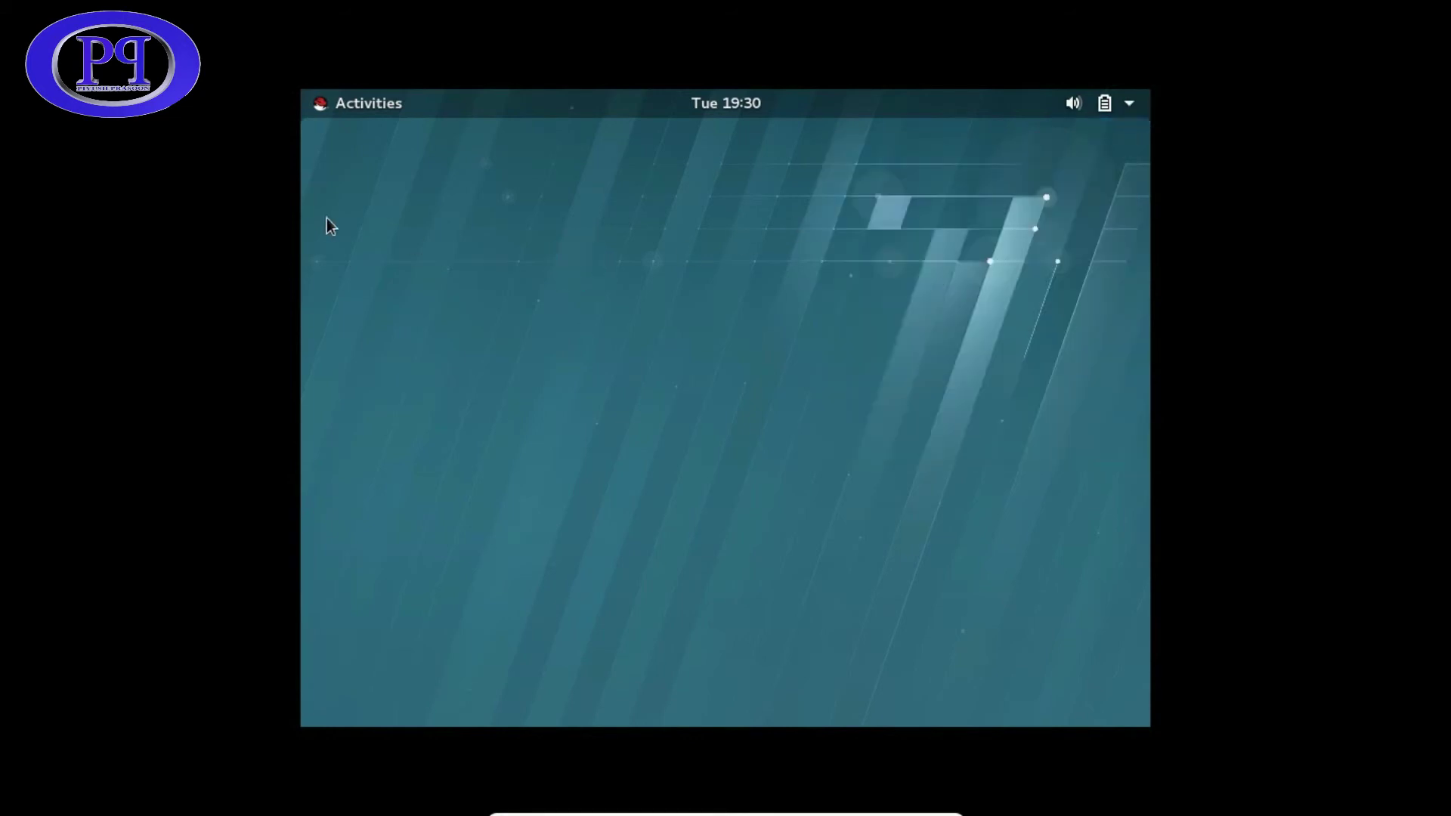
right_click(326, 217)
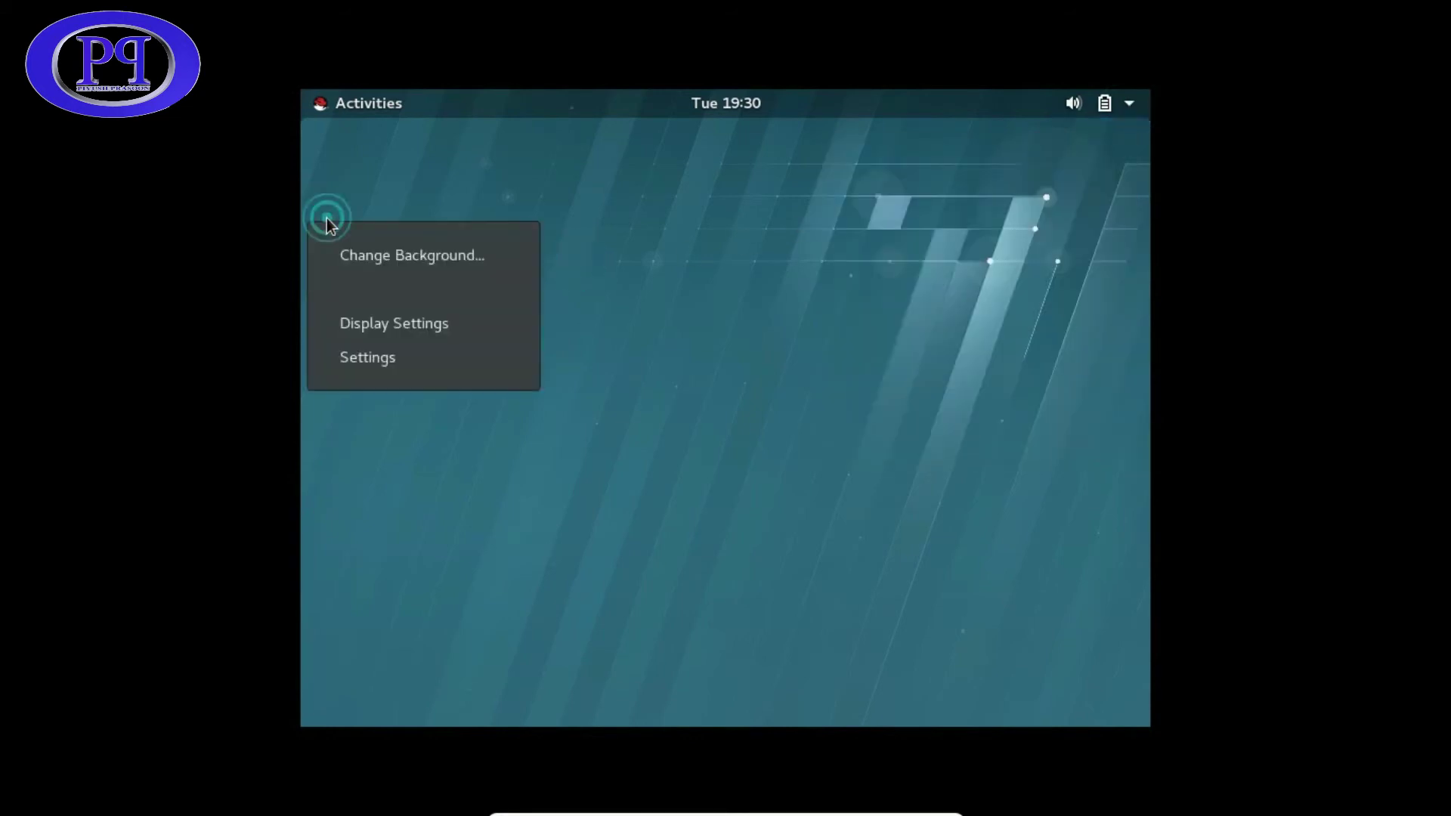
click(751, 238)
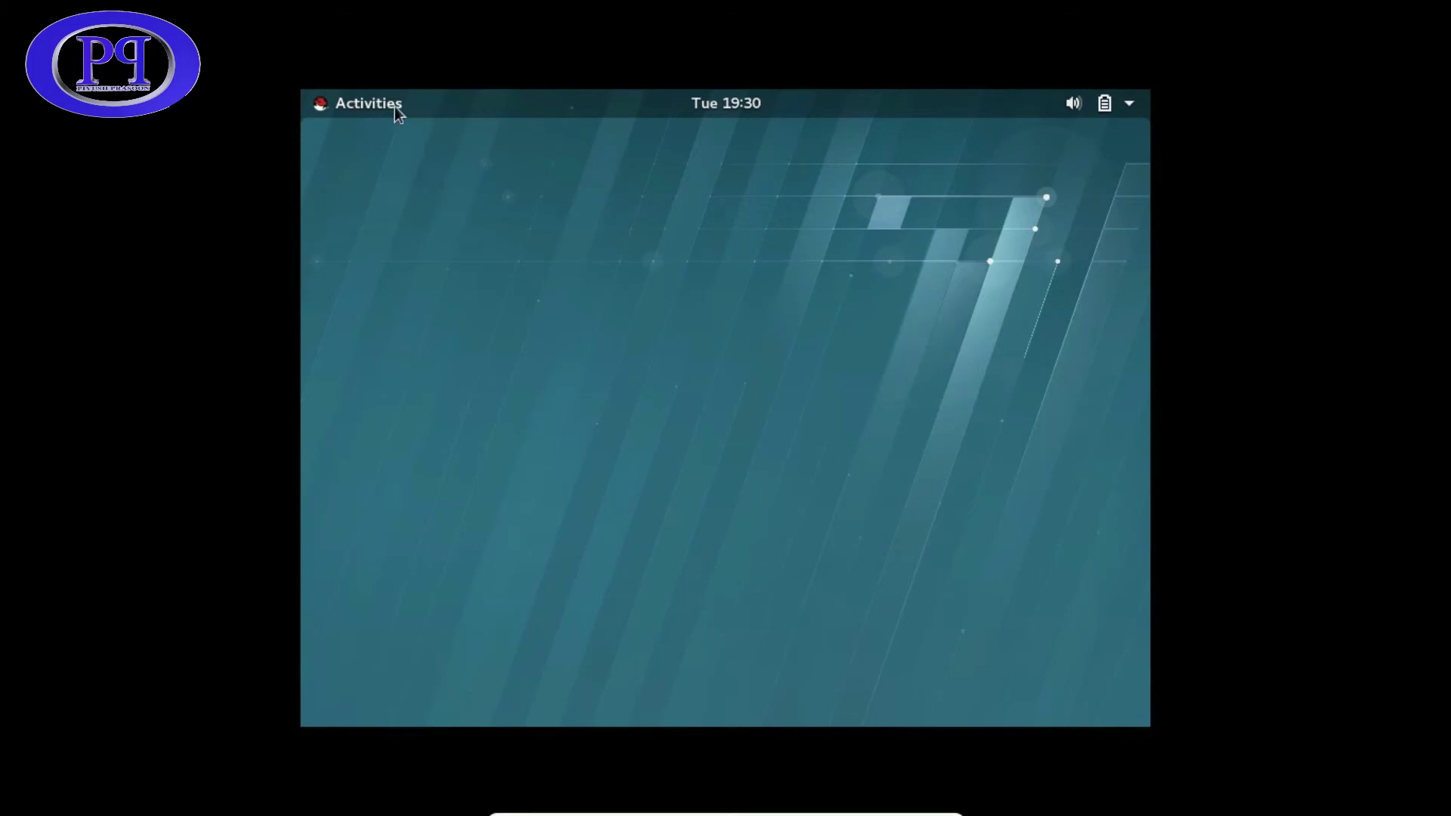
- Launch Terminal from the dash in the Activities overview
click(370, 104)
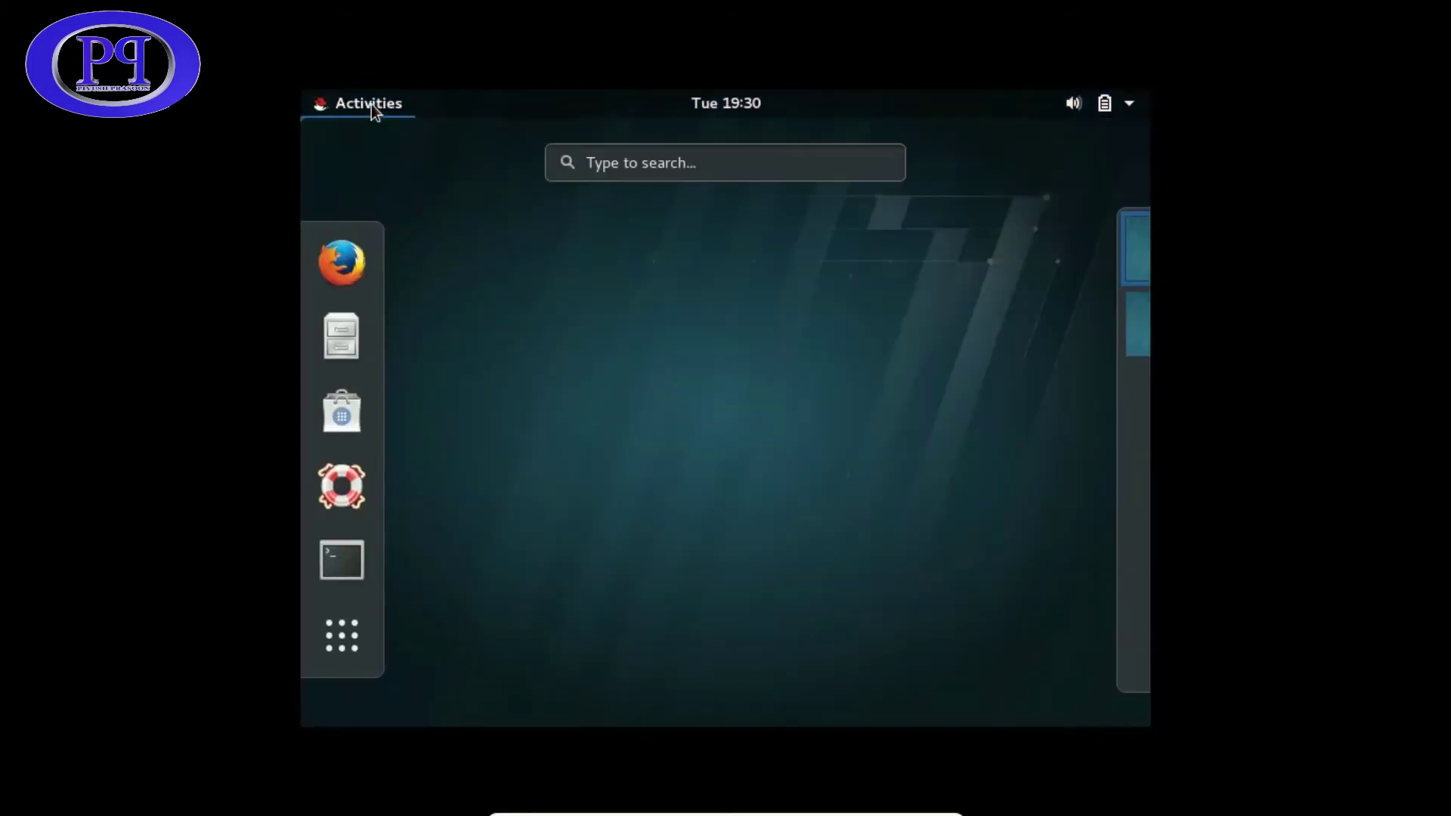
click(794, 330)
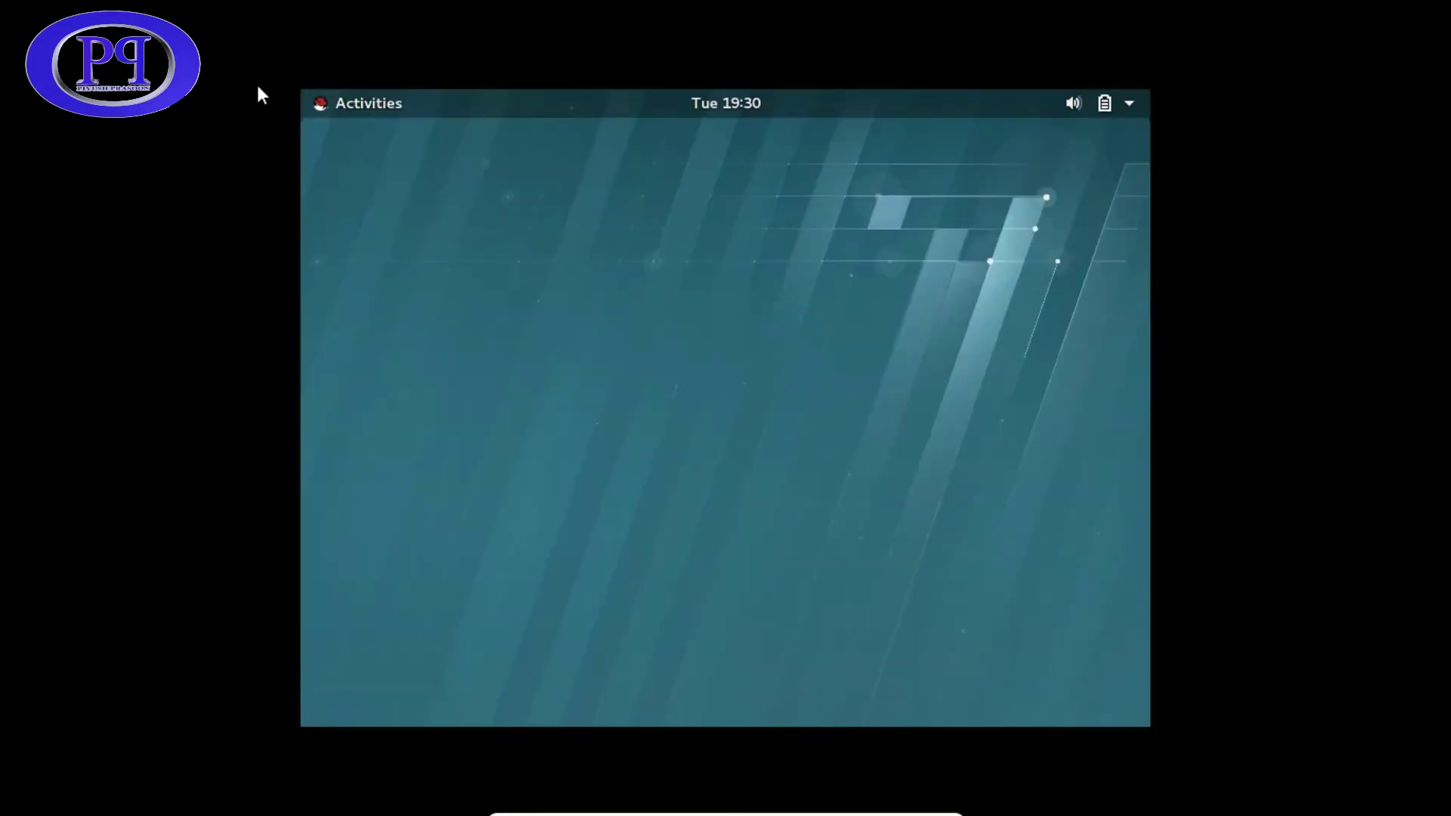
click(328, 98)
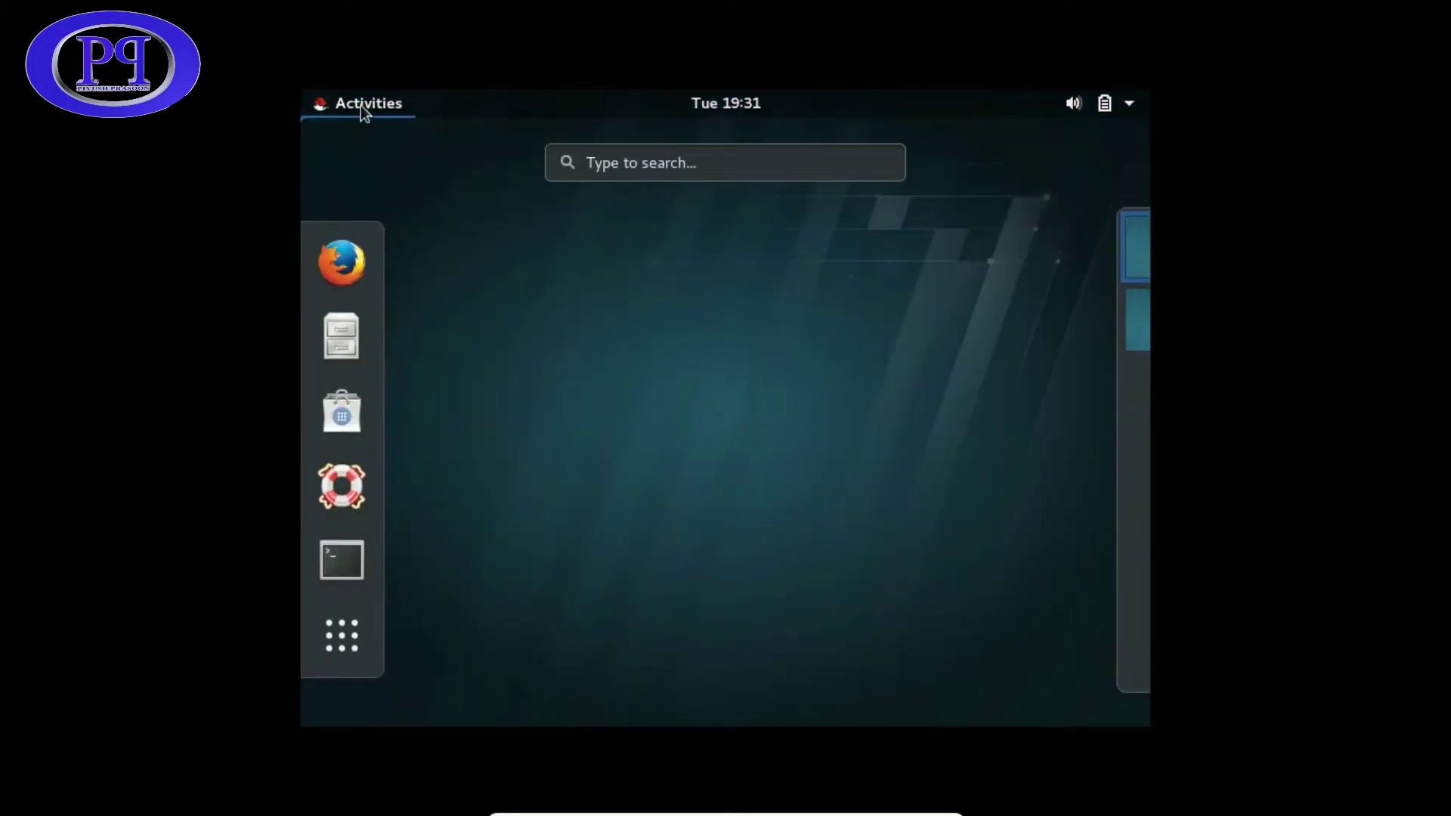
click(352, 558)
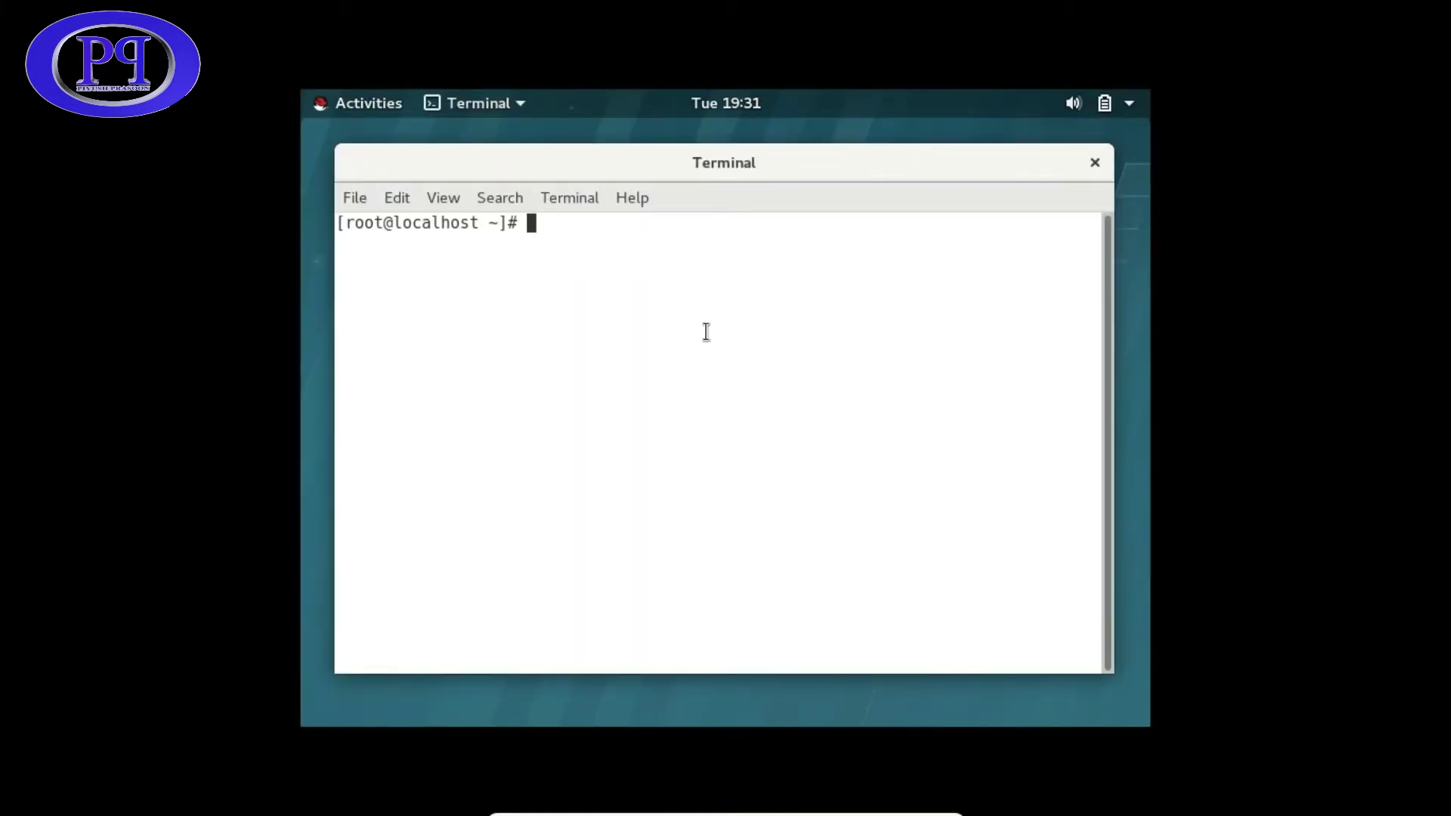
- Run gnome-control-center from the terminal and open Devices, showing the empty Printers page
click(706, 331)
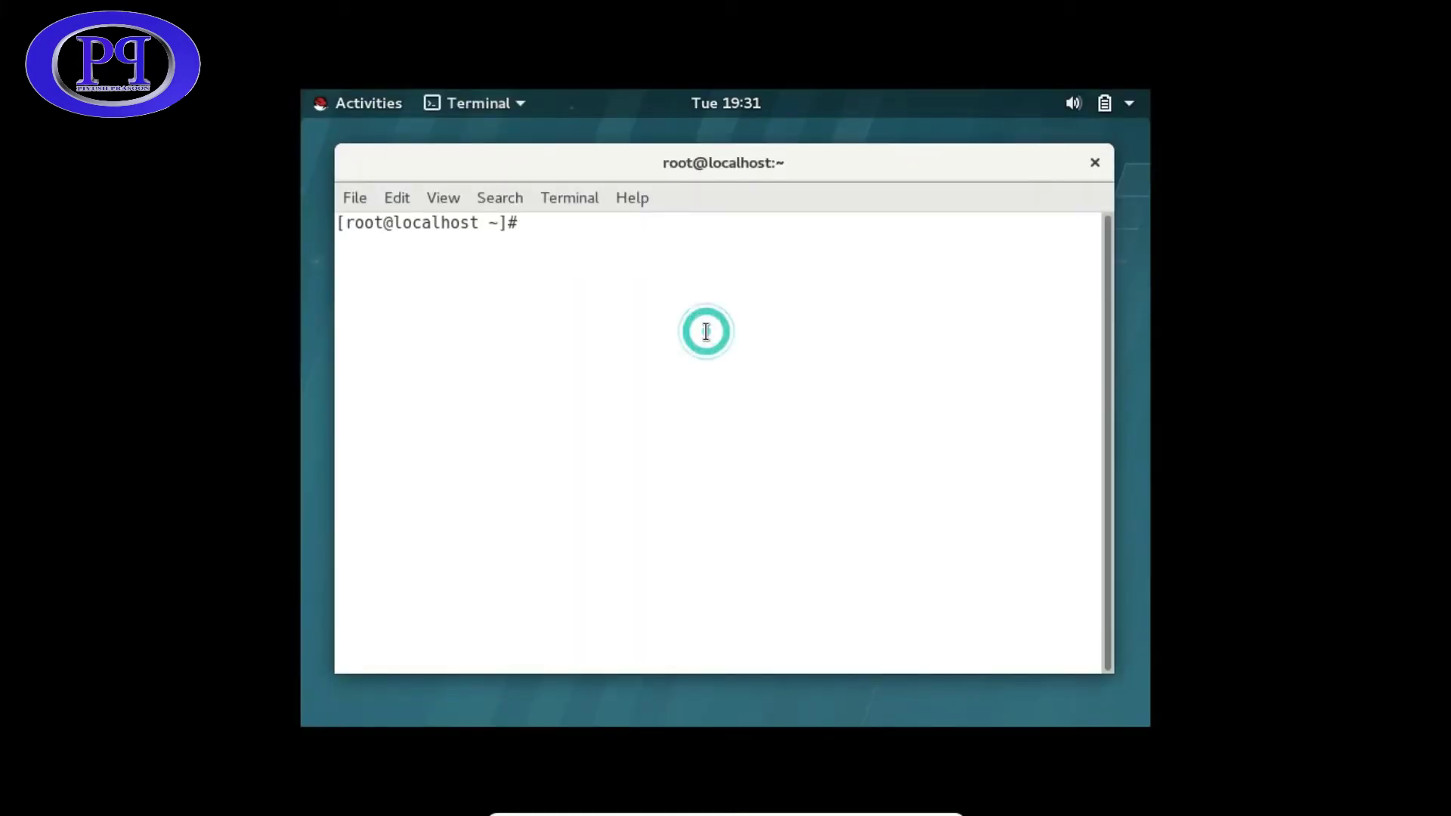
text(gnome-contro)
key(Tab)
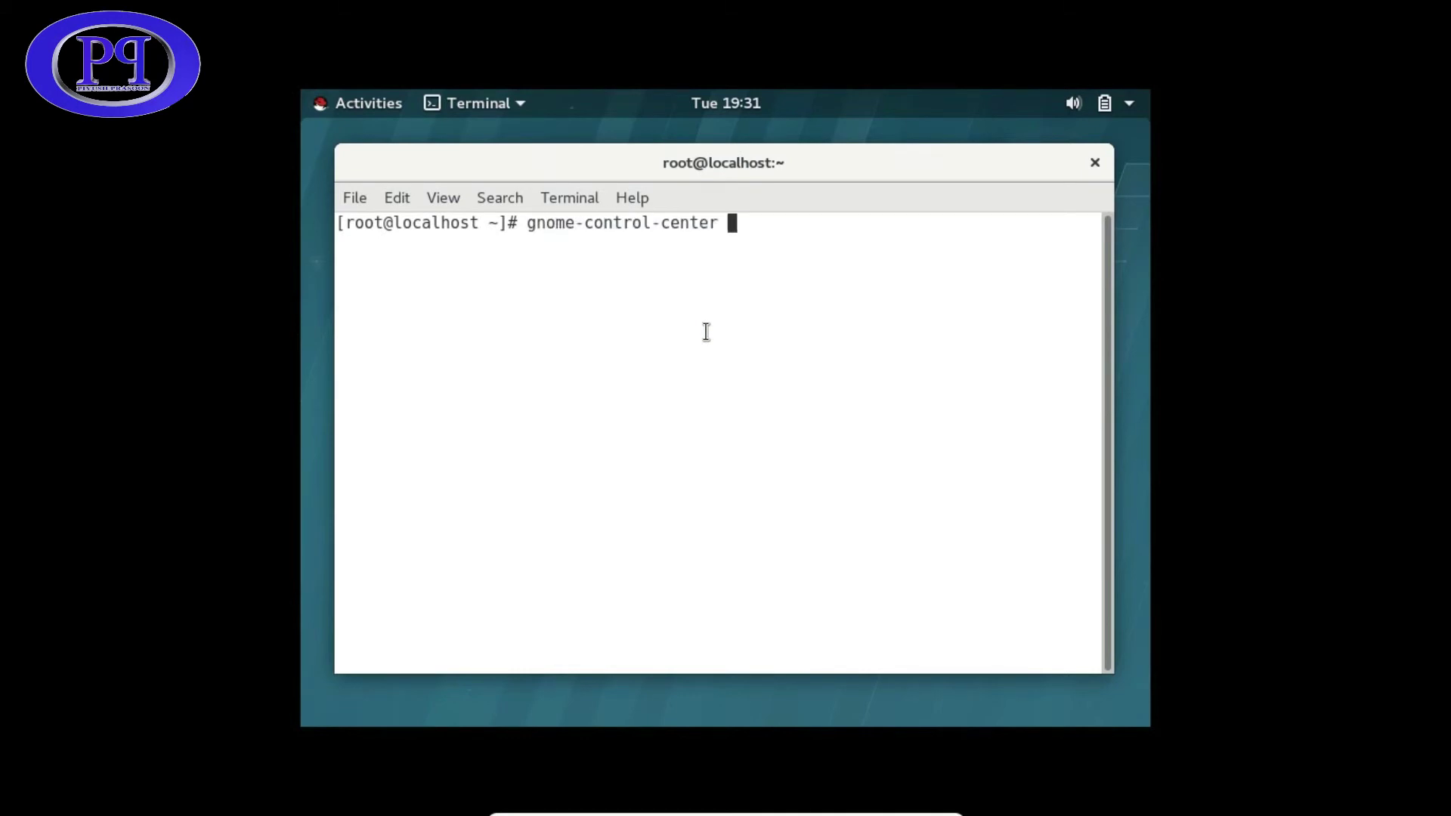
key(Return)
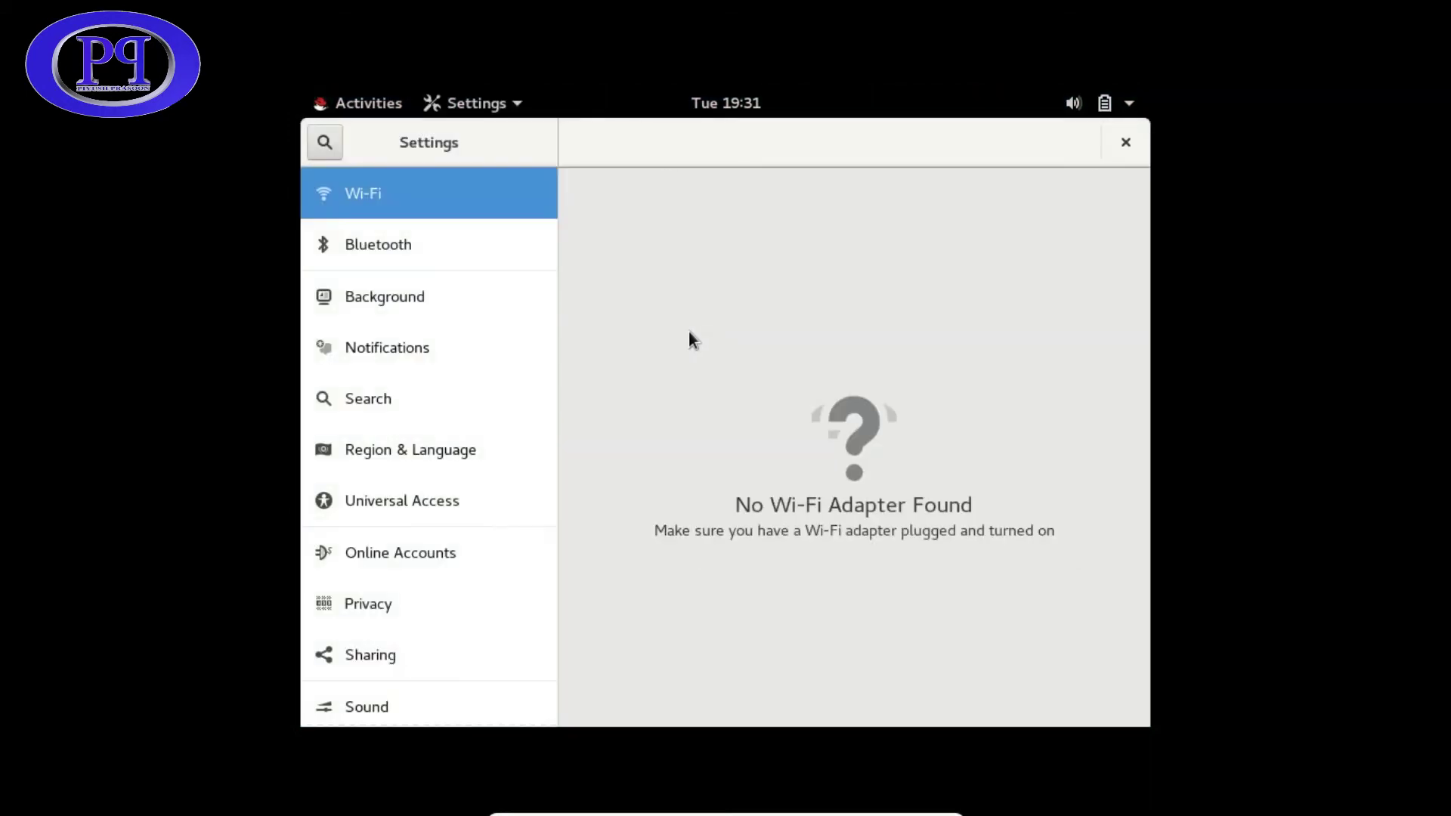
scroll(371, 649, down, 3)
click(352, 647)
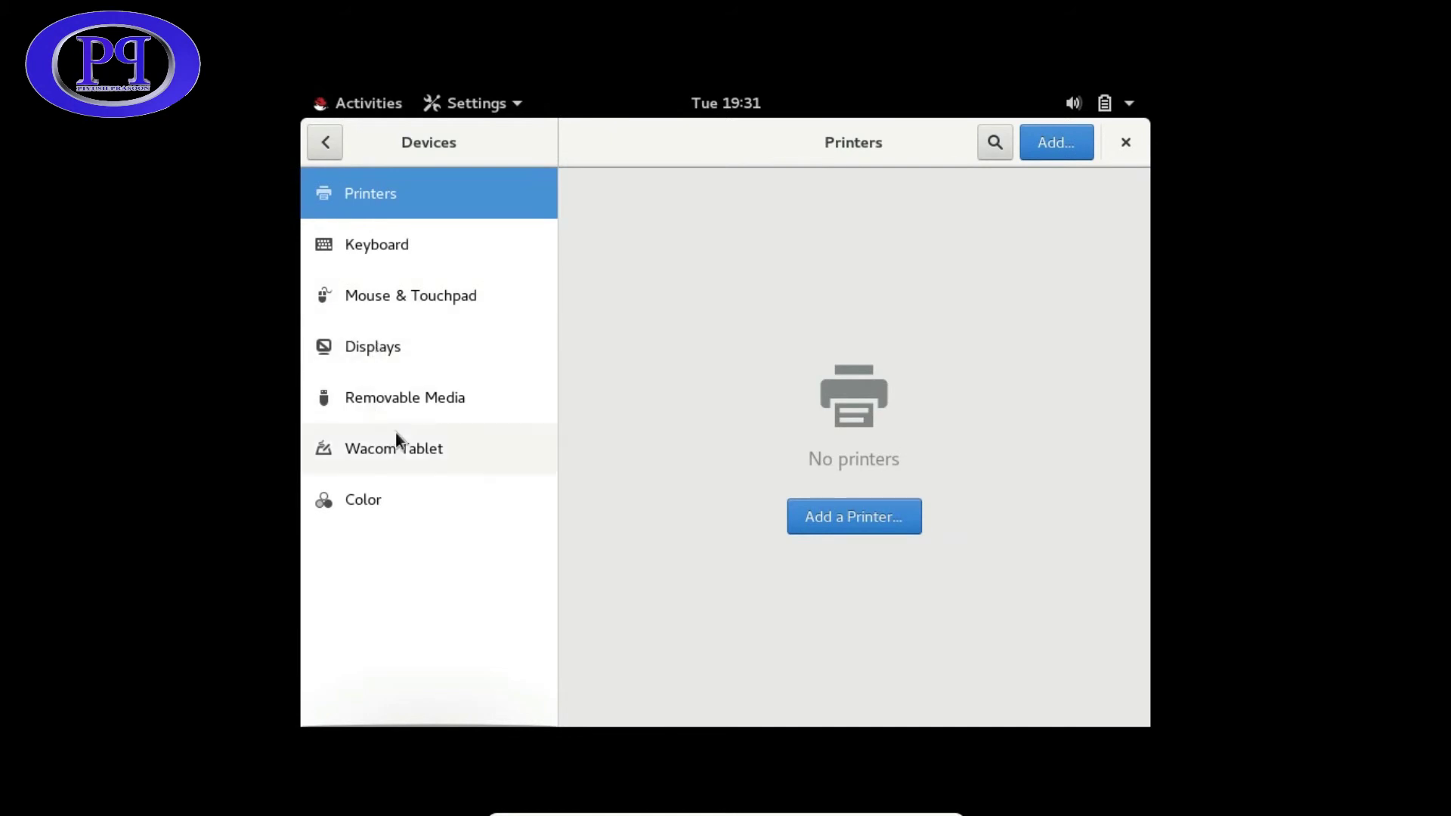
- In Displays, apply 2560 × 1600, then revert to keep 800 × 600 (4:3)
click(371, 351)
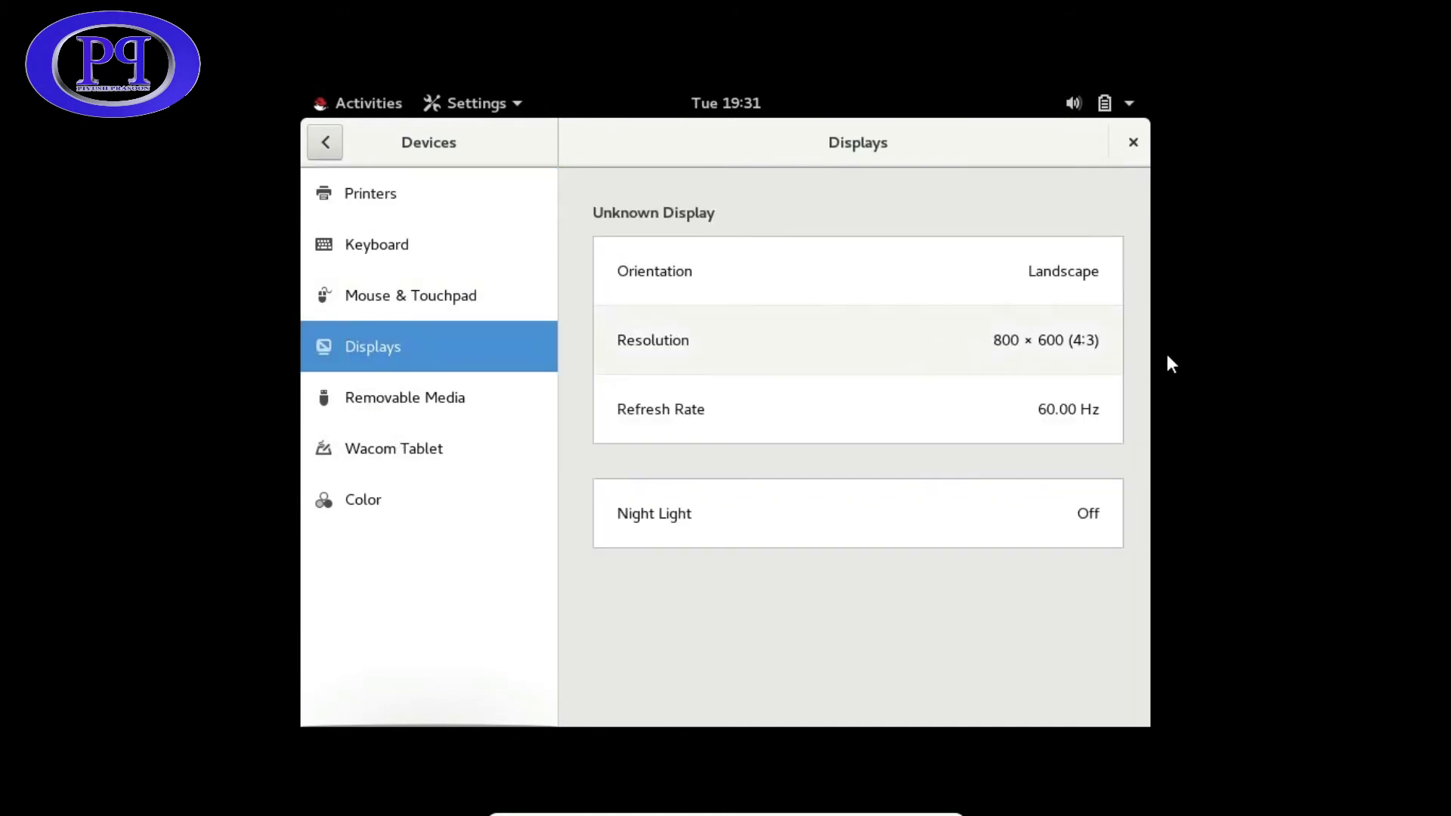
click(1044, 341)
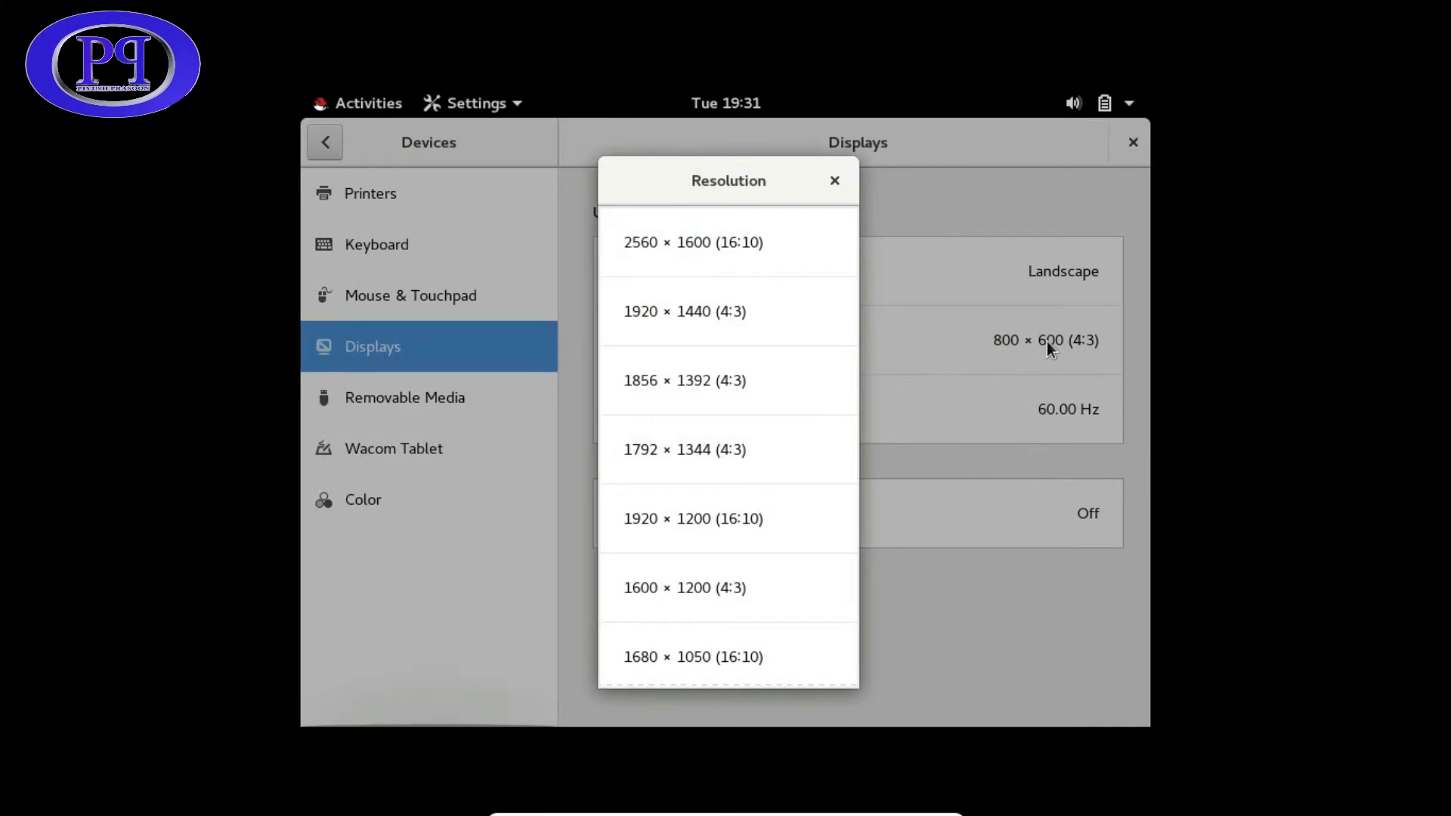
click(732, 260)
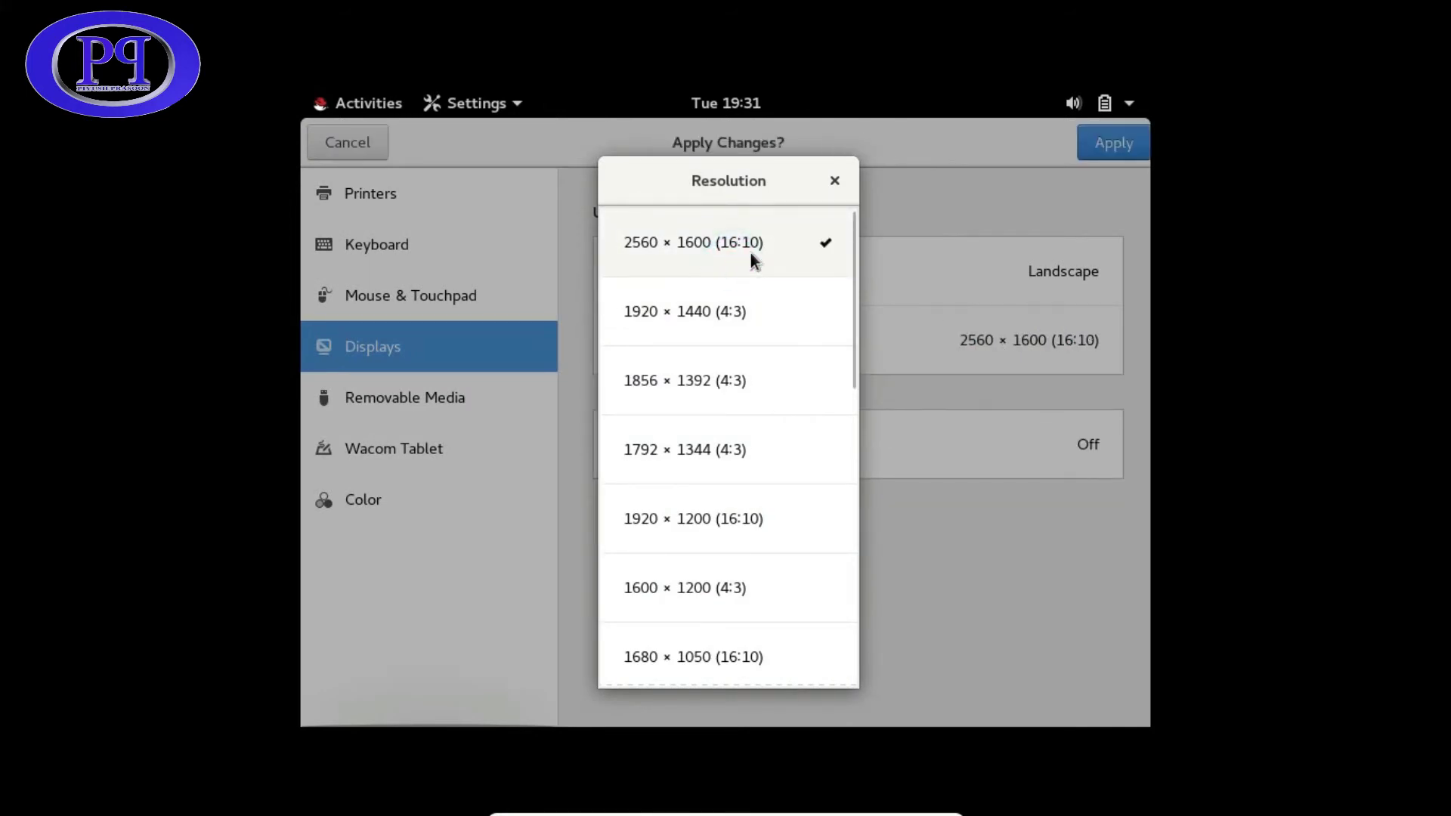
click(833, 181)
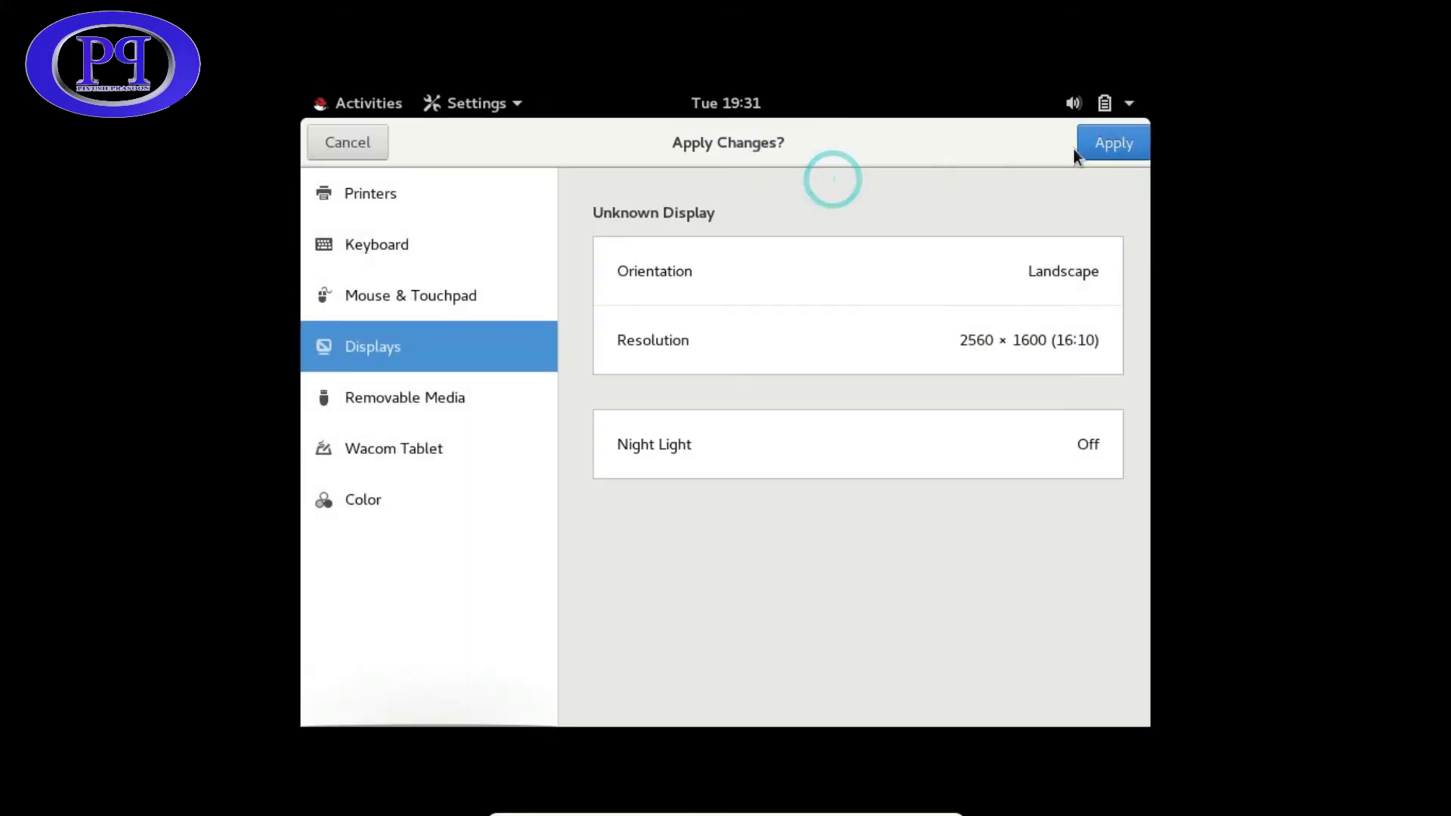
click(1113, 143)
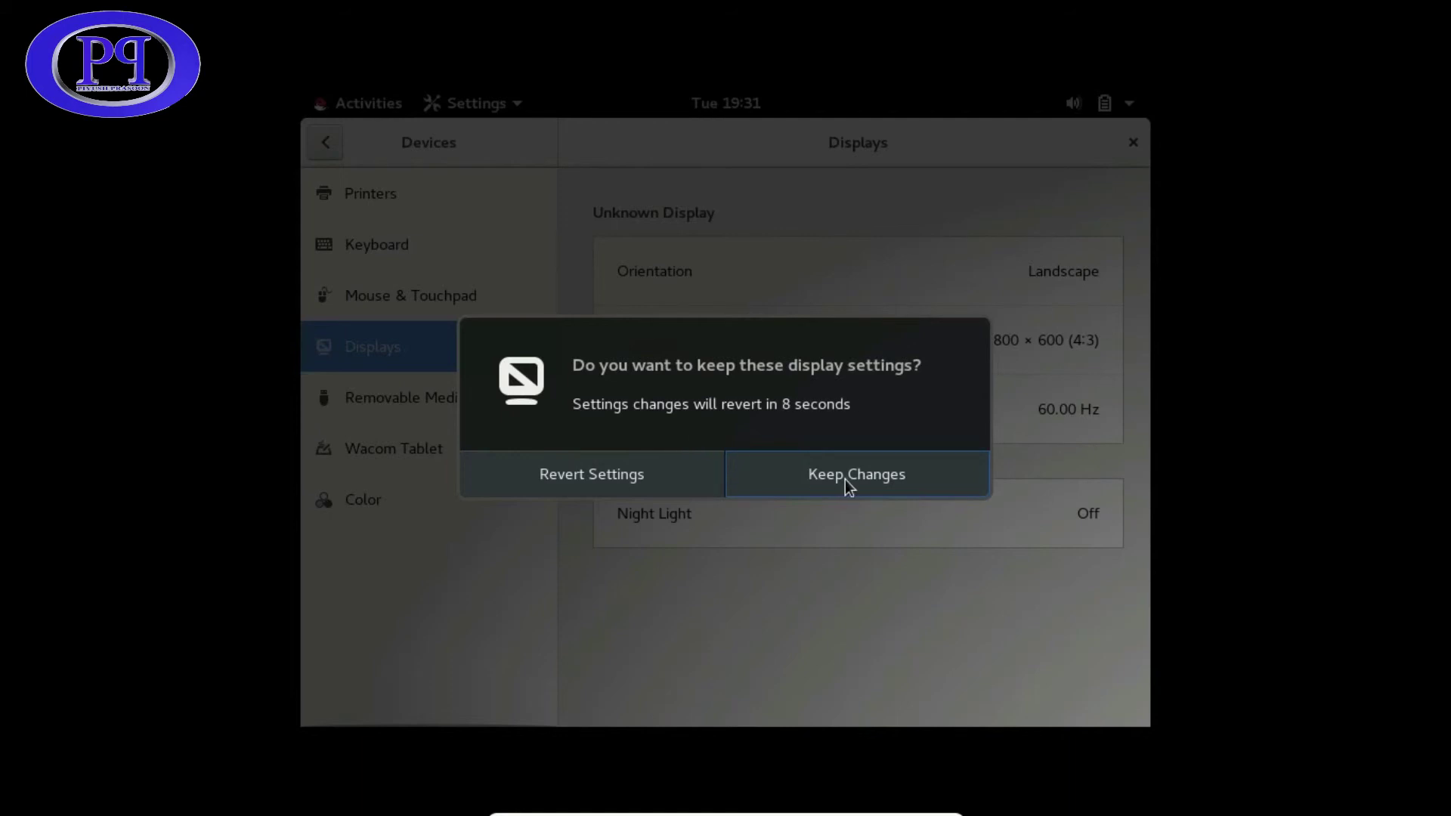
click(769, 483)
click(609, 482)
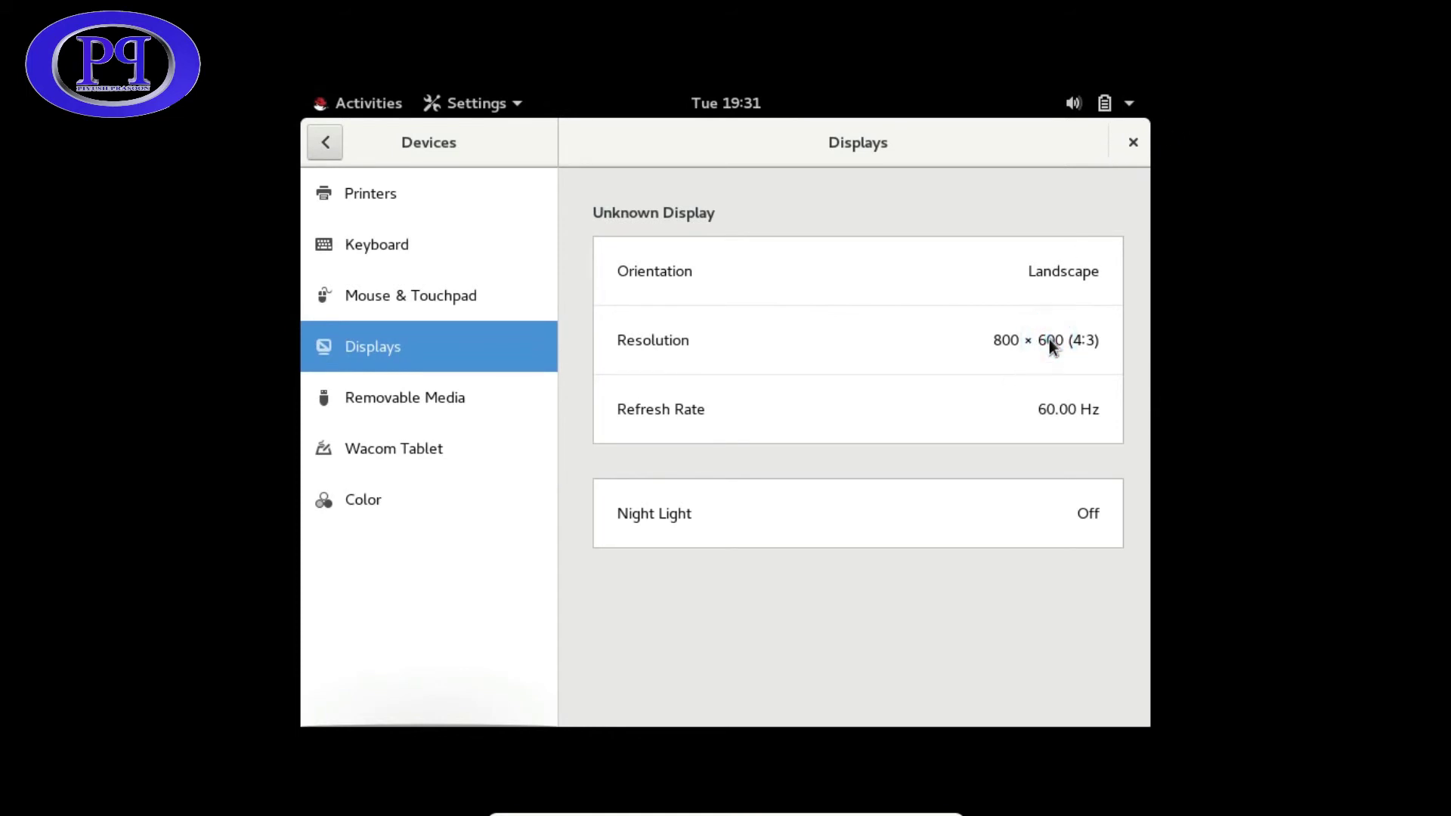
- Click through the Settings window and then close it
click(872, 353)
click(987, 180)
click(963, 148)
click(383, 422)
click(1070, 142)
click(1131, 102)
click(1133, 141)
click(1128, 105)
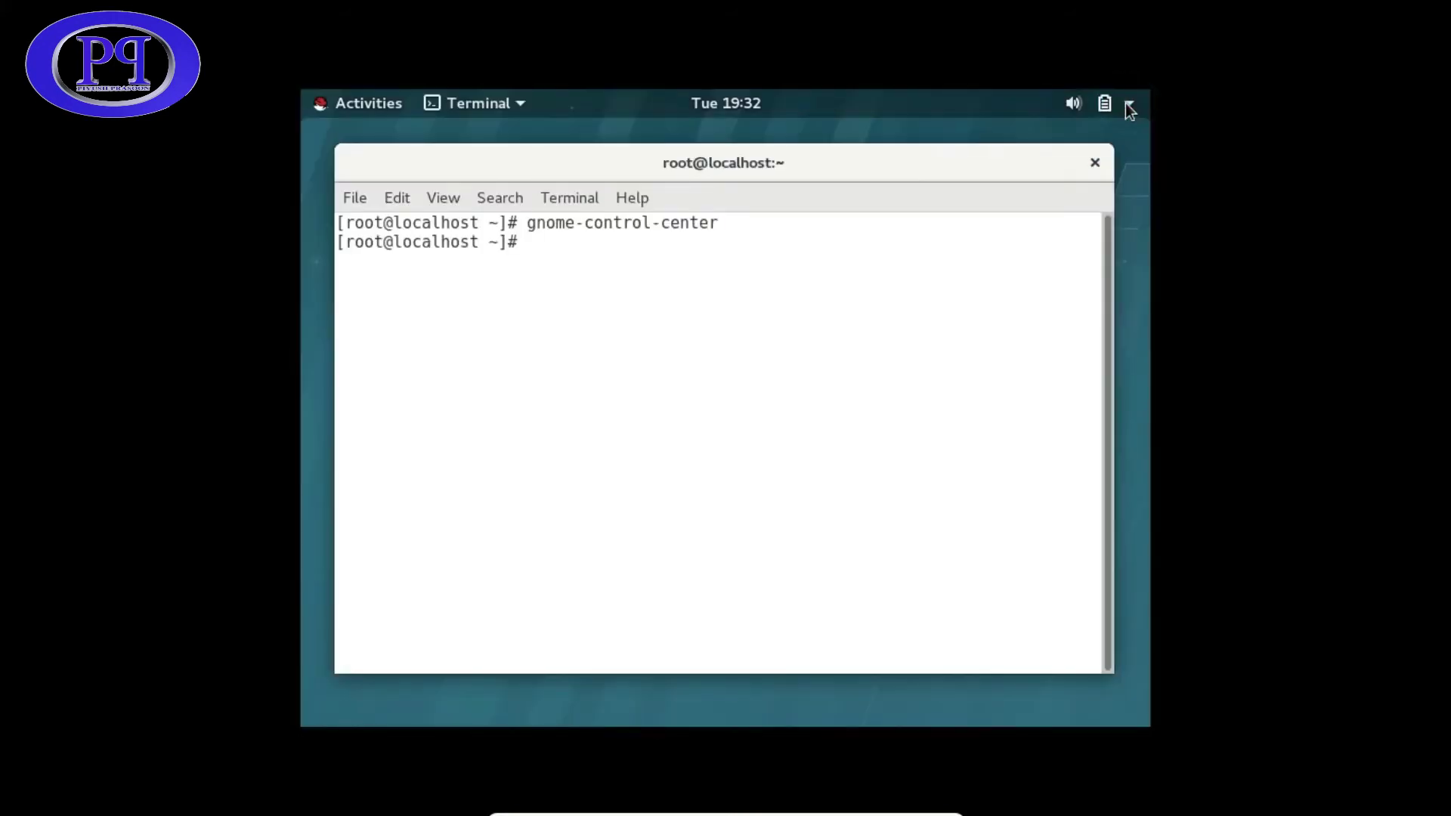
- Rerun gnome-control-center from terminal history and view the Sound and Details pages
key(Up)
key(Return)
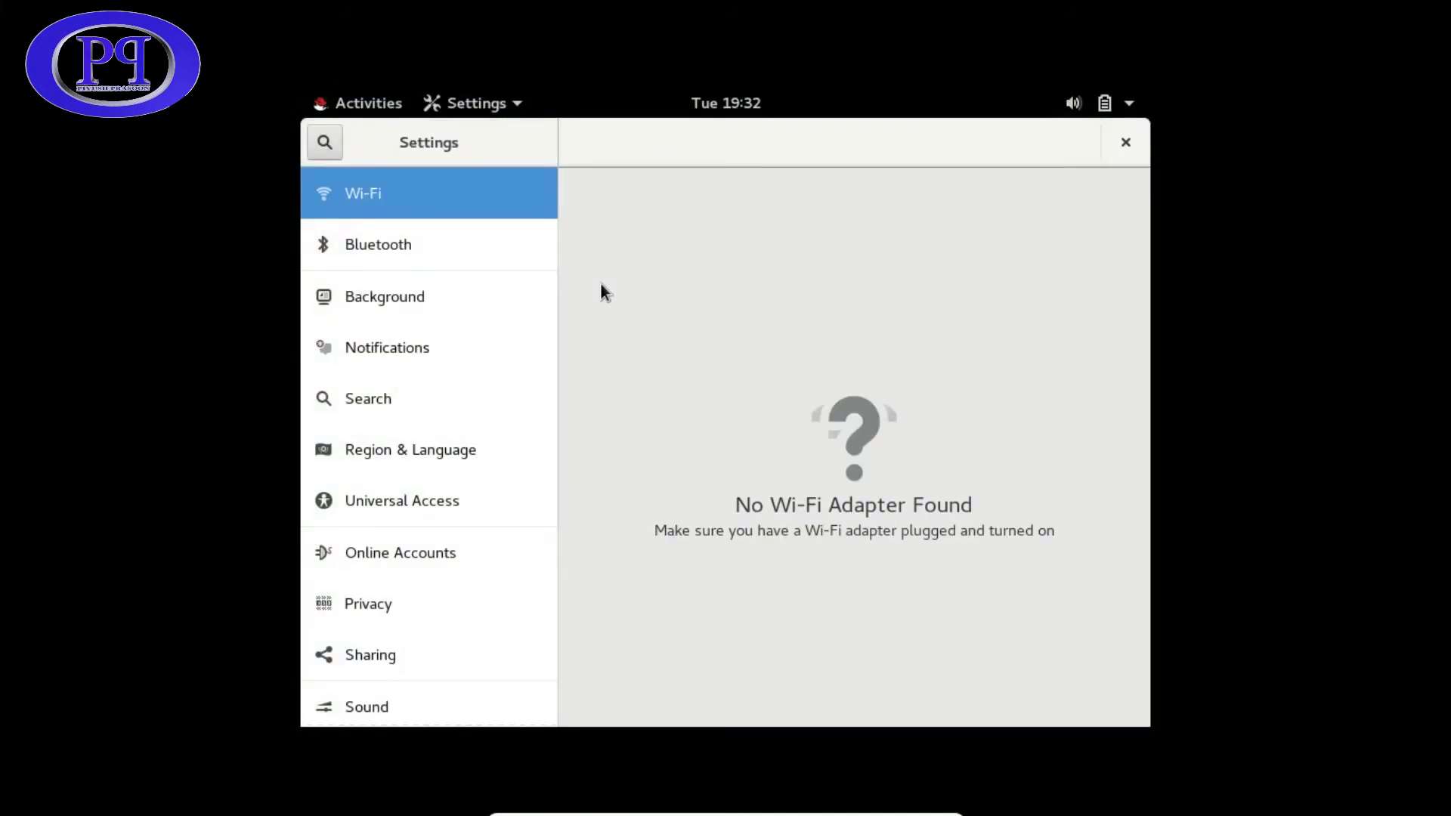
click(381, 684)
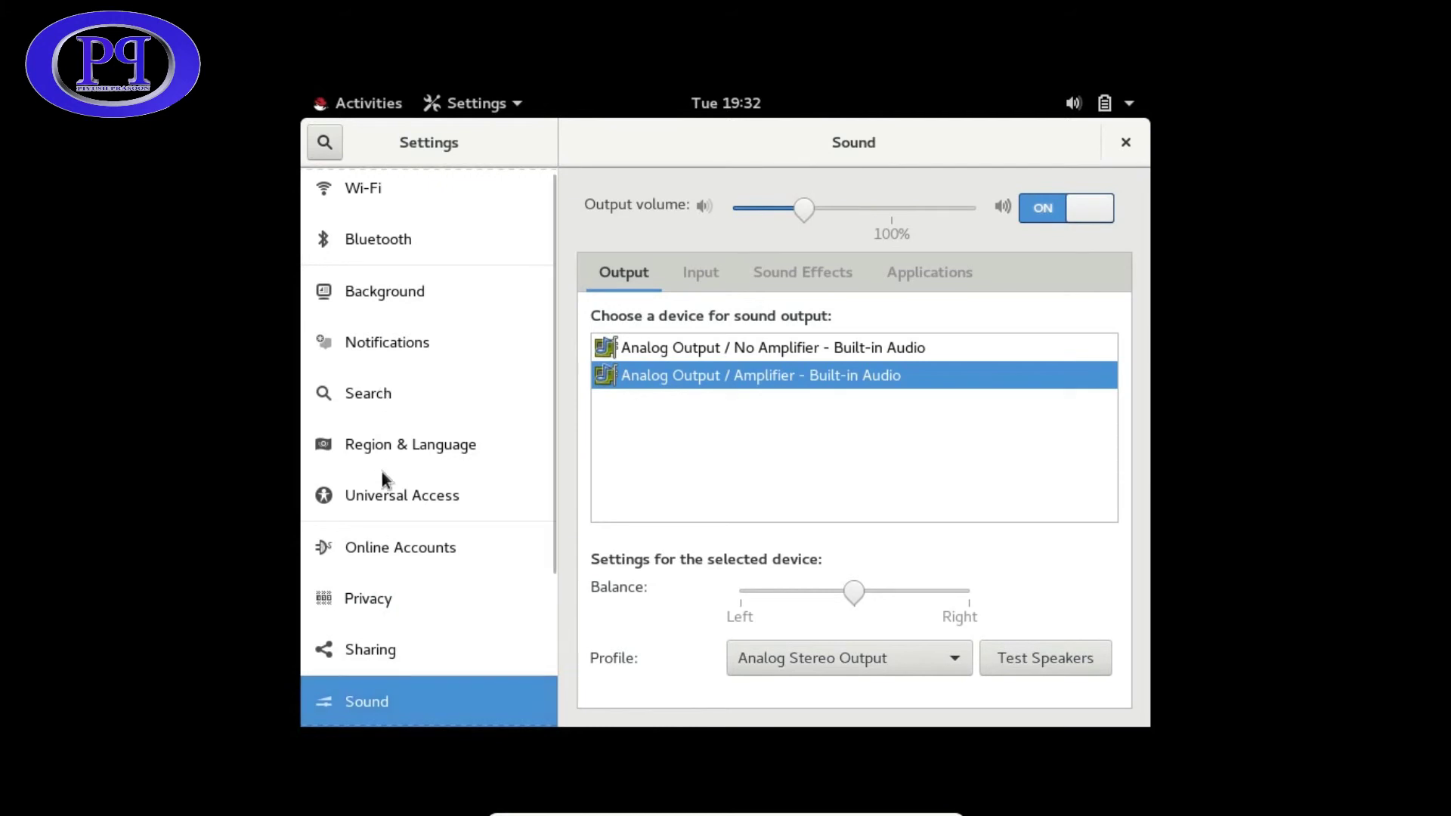
scroll(379, 647, down, 3)
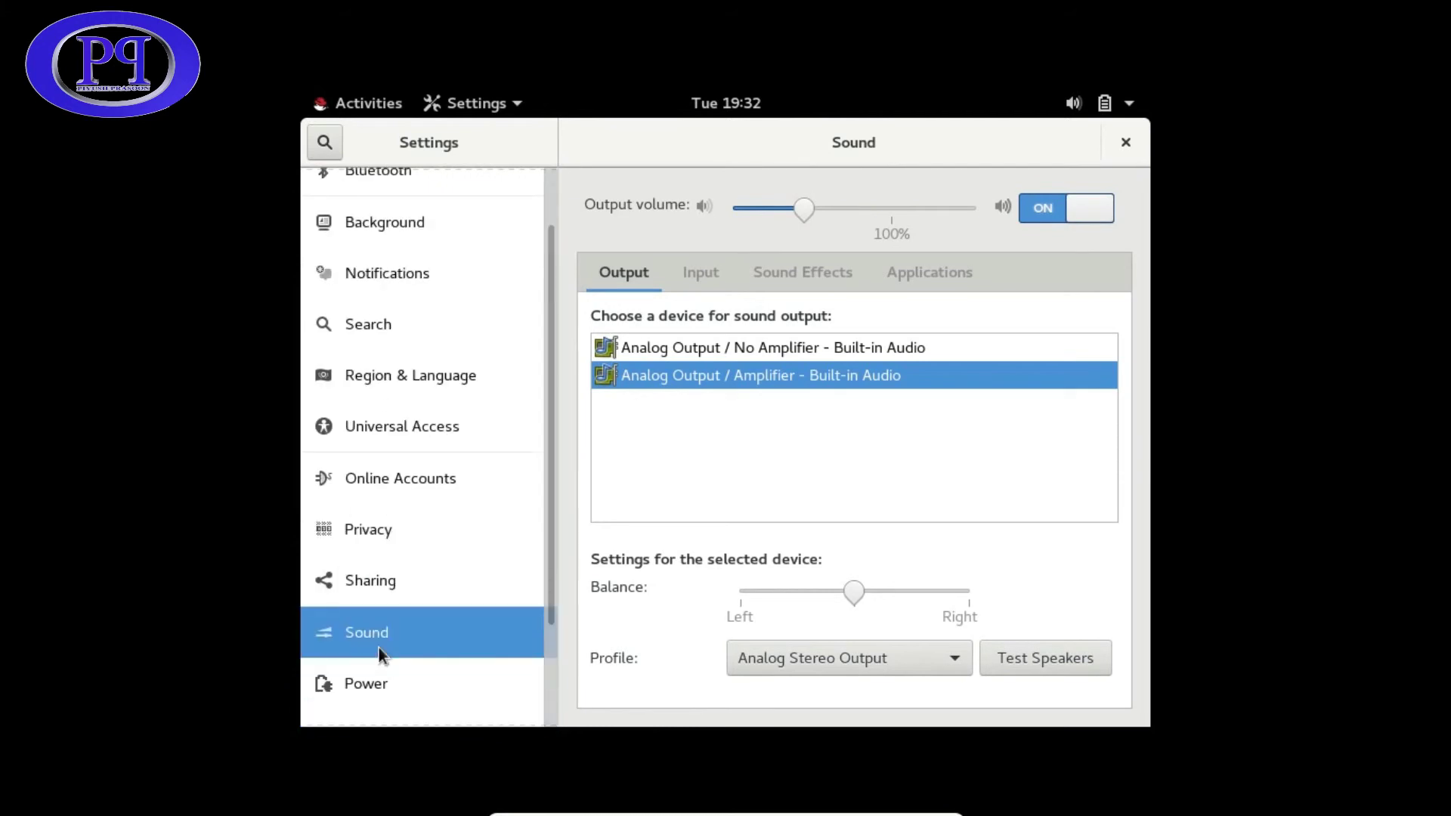
click(369, 648)
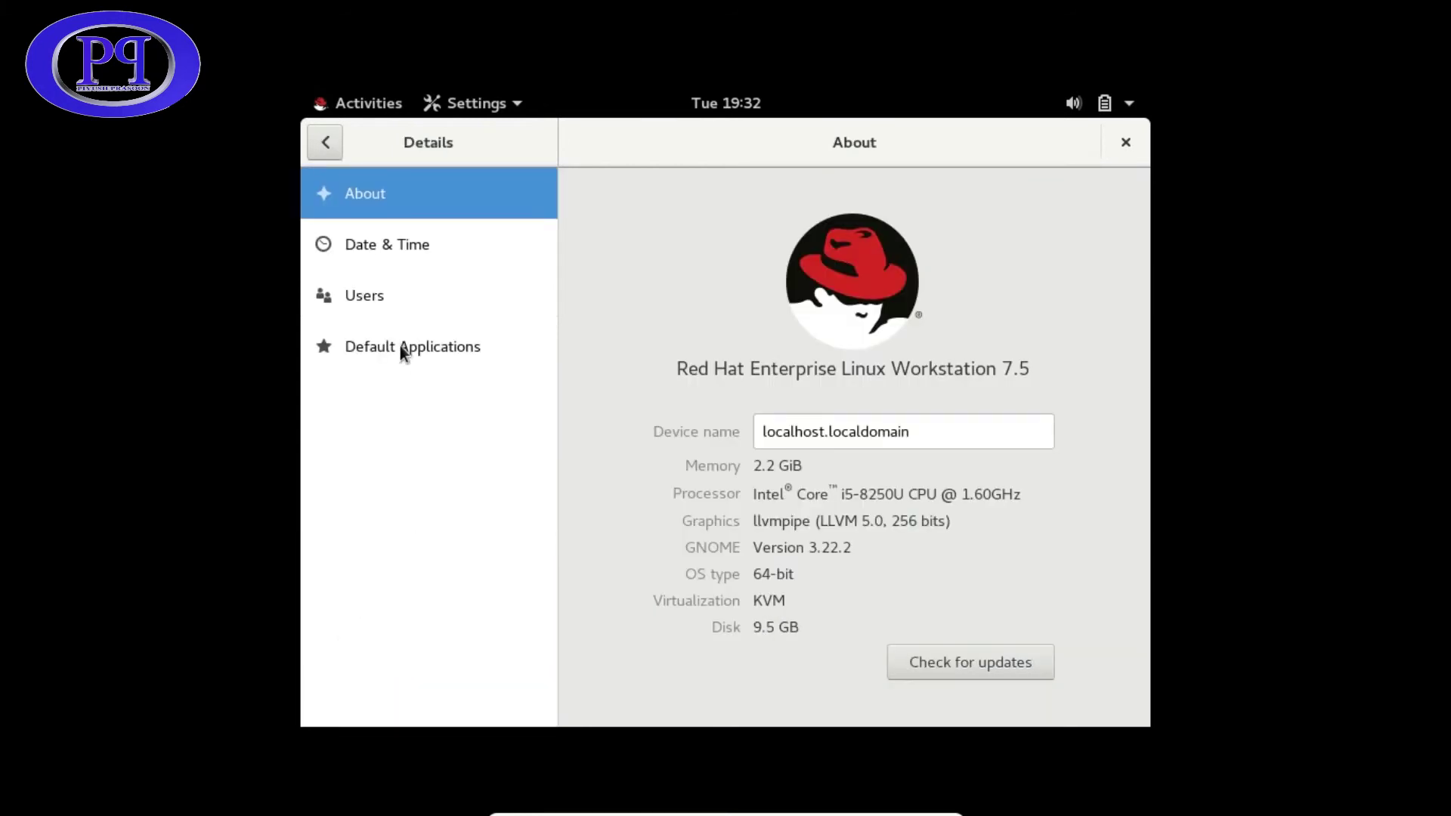
- Browse Date & Time and About, then return to the main category list
click(325, 144)
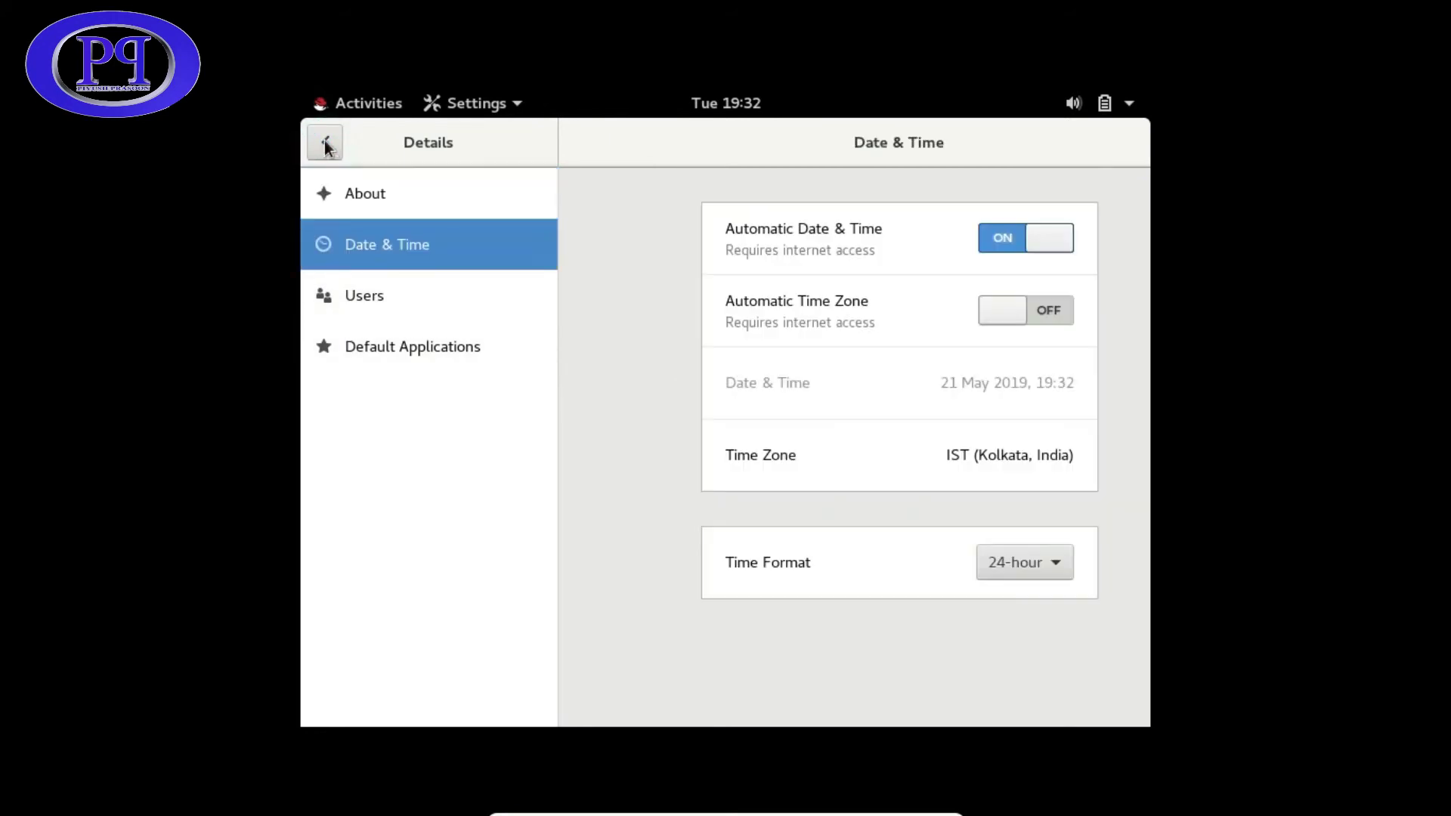
key(Up)
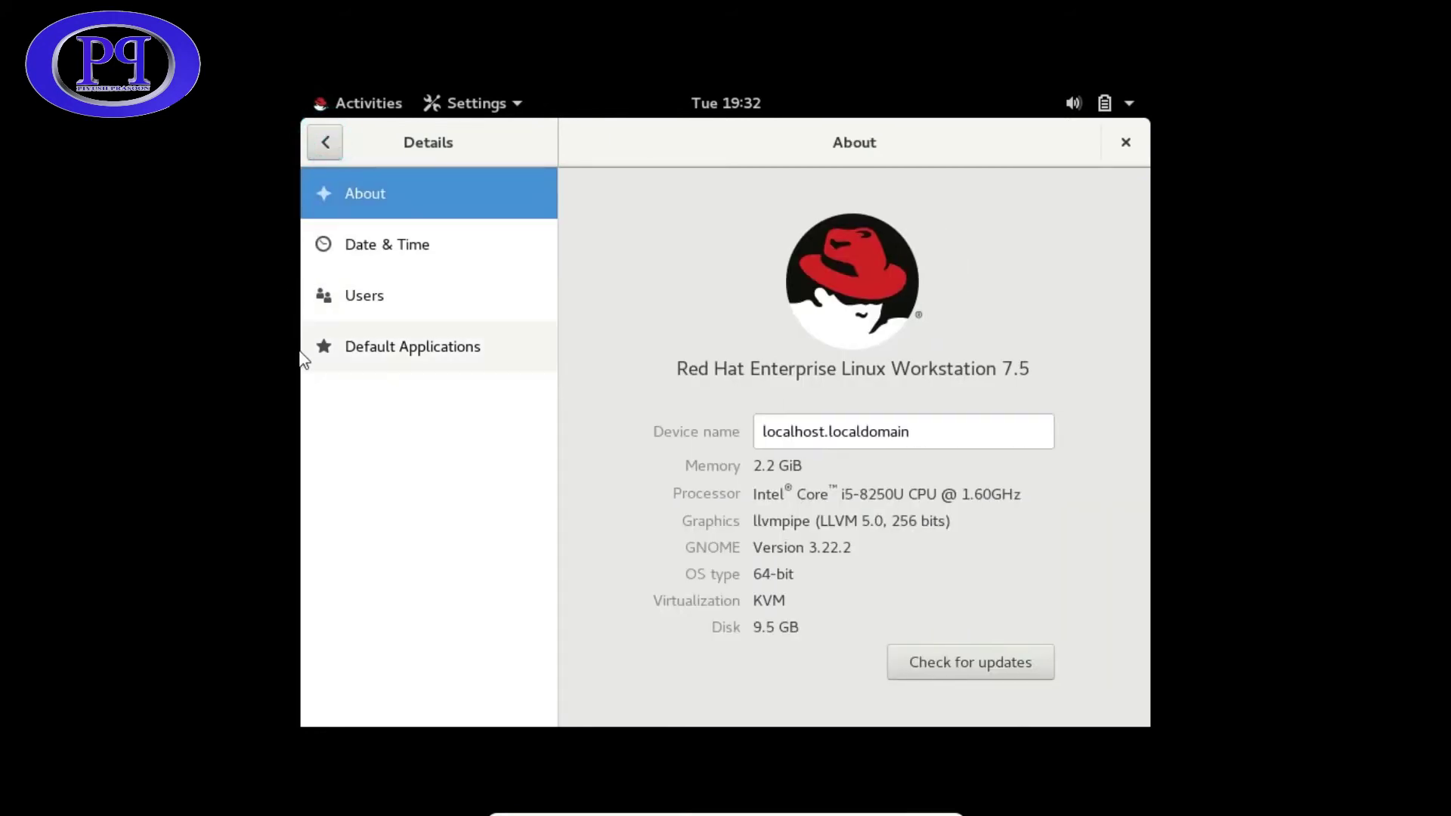
key(Down)
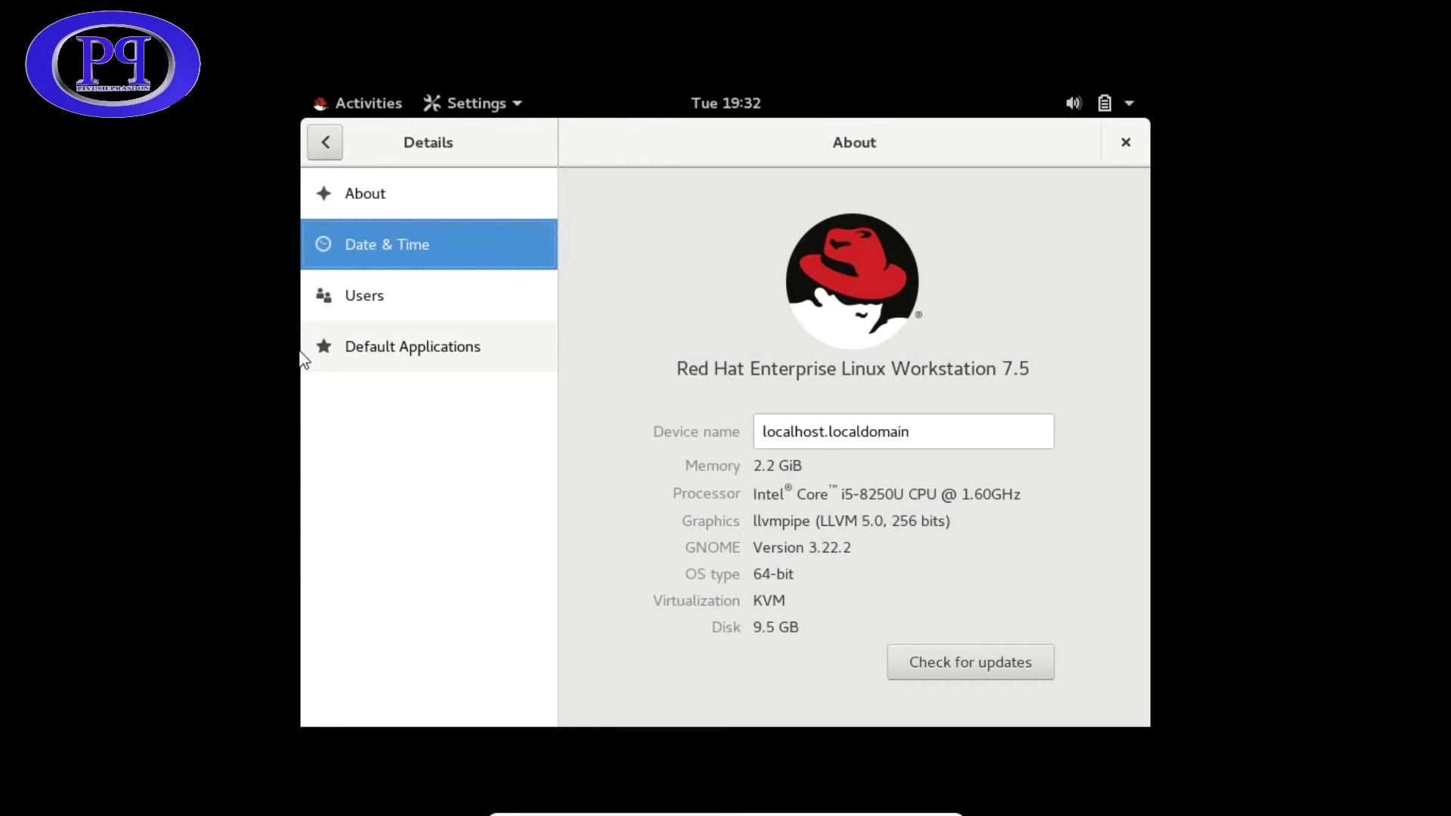
key(Up)
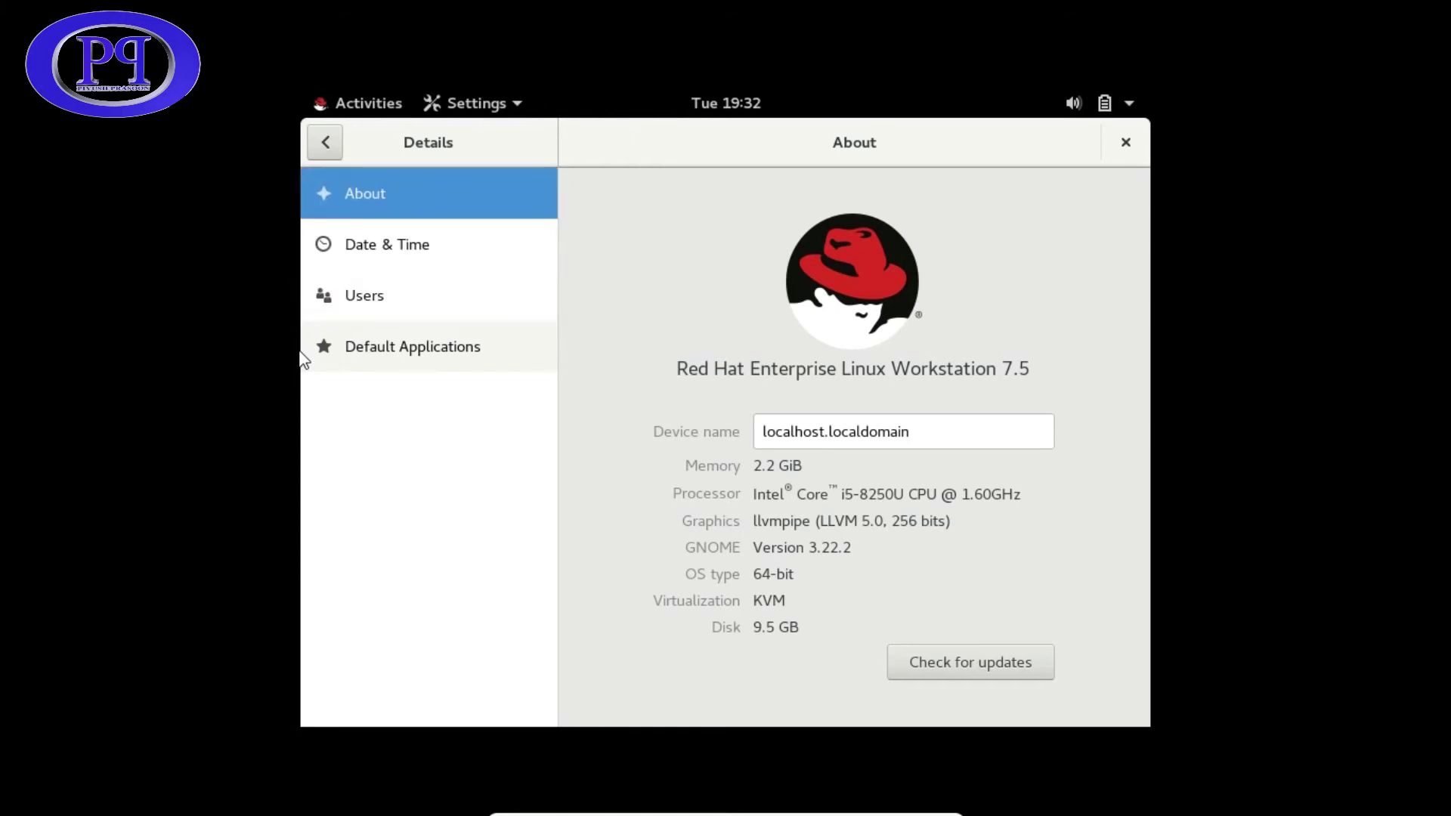
key(alt+Left)
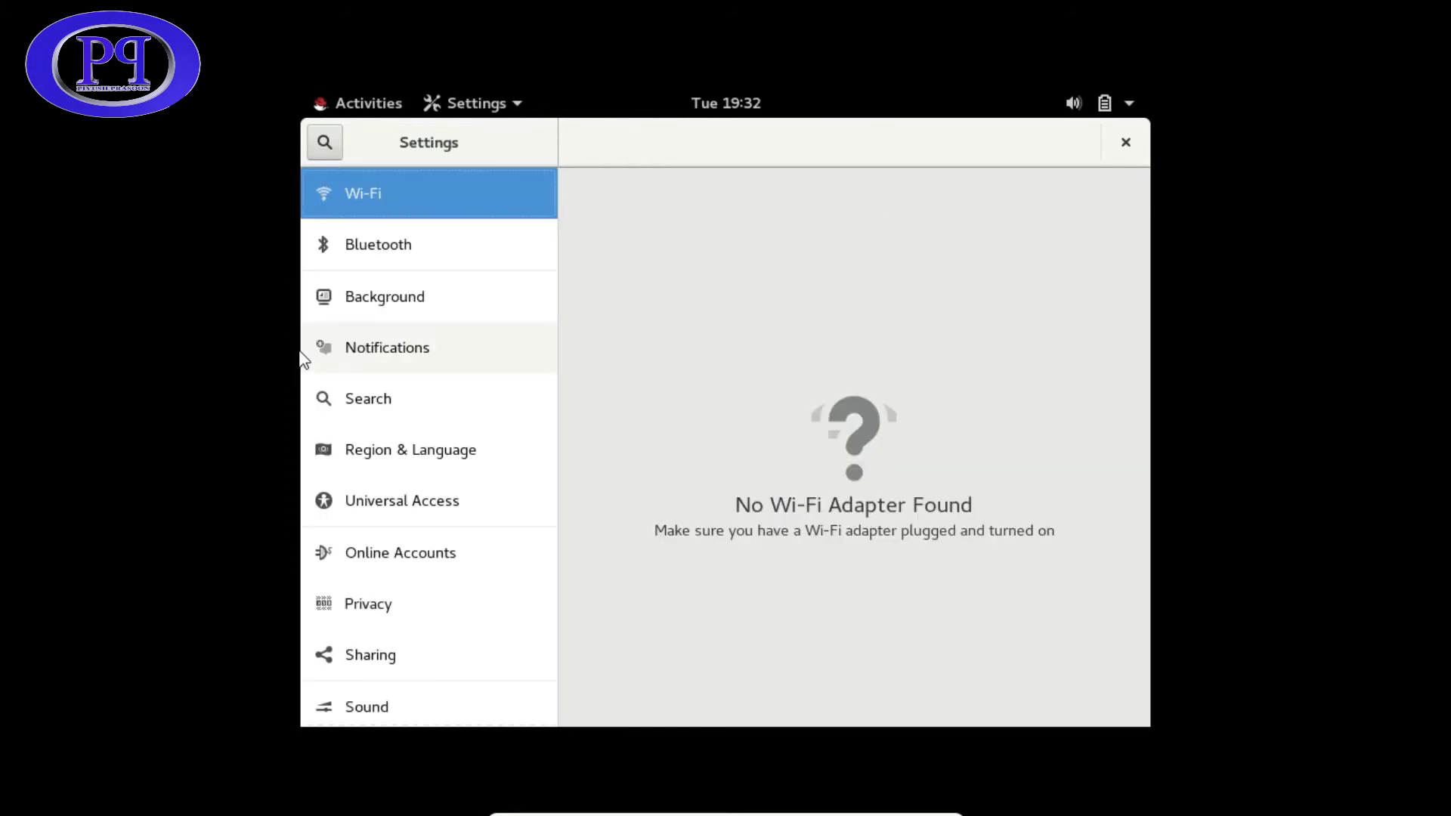
key(Down)
key(Down)
key(Down)
key(Down)
key(Down)
key(Down)
key(Down)
key(Down)
key(Down)
key(Down)
key(Down)
key(Down)
key(Down)
key(Down)
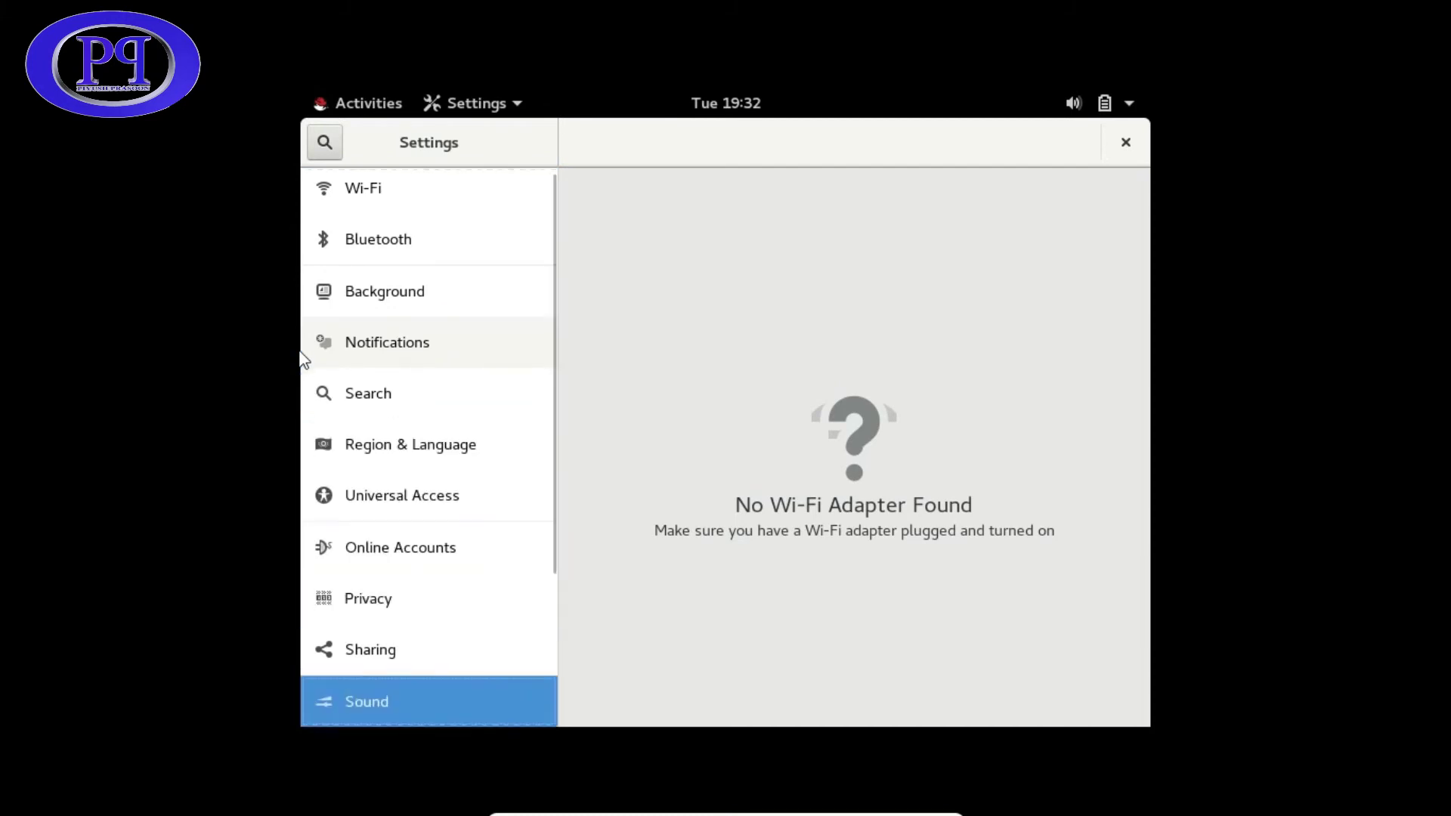
key(Up)
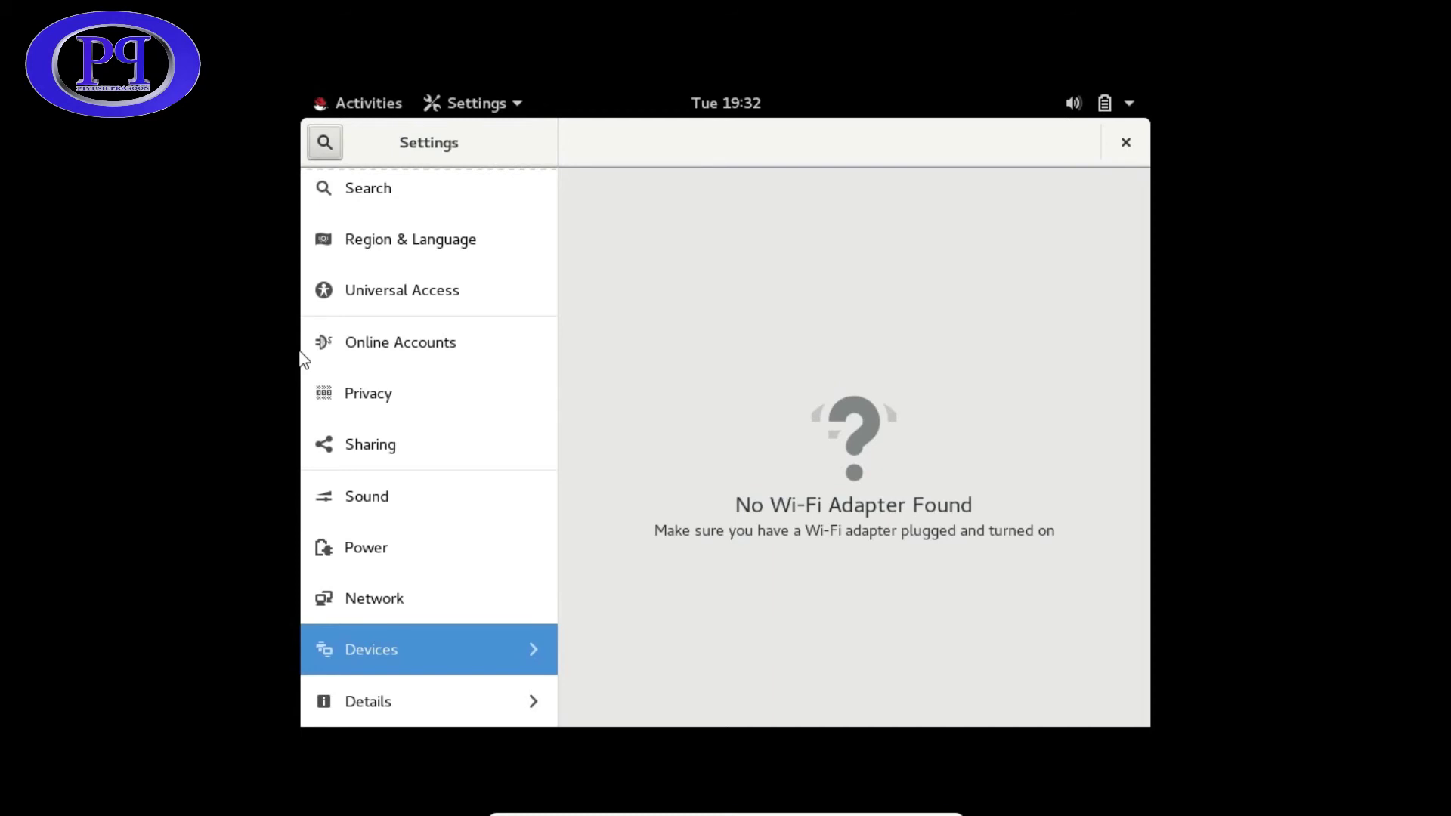
- Navigate by keyboard to Devices > Displays and focus the Resolution row
key(Down)
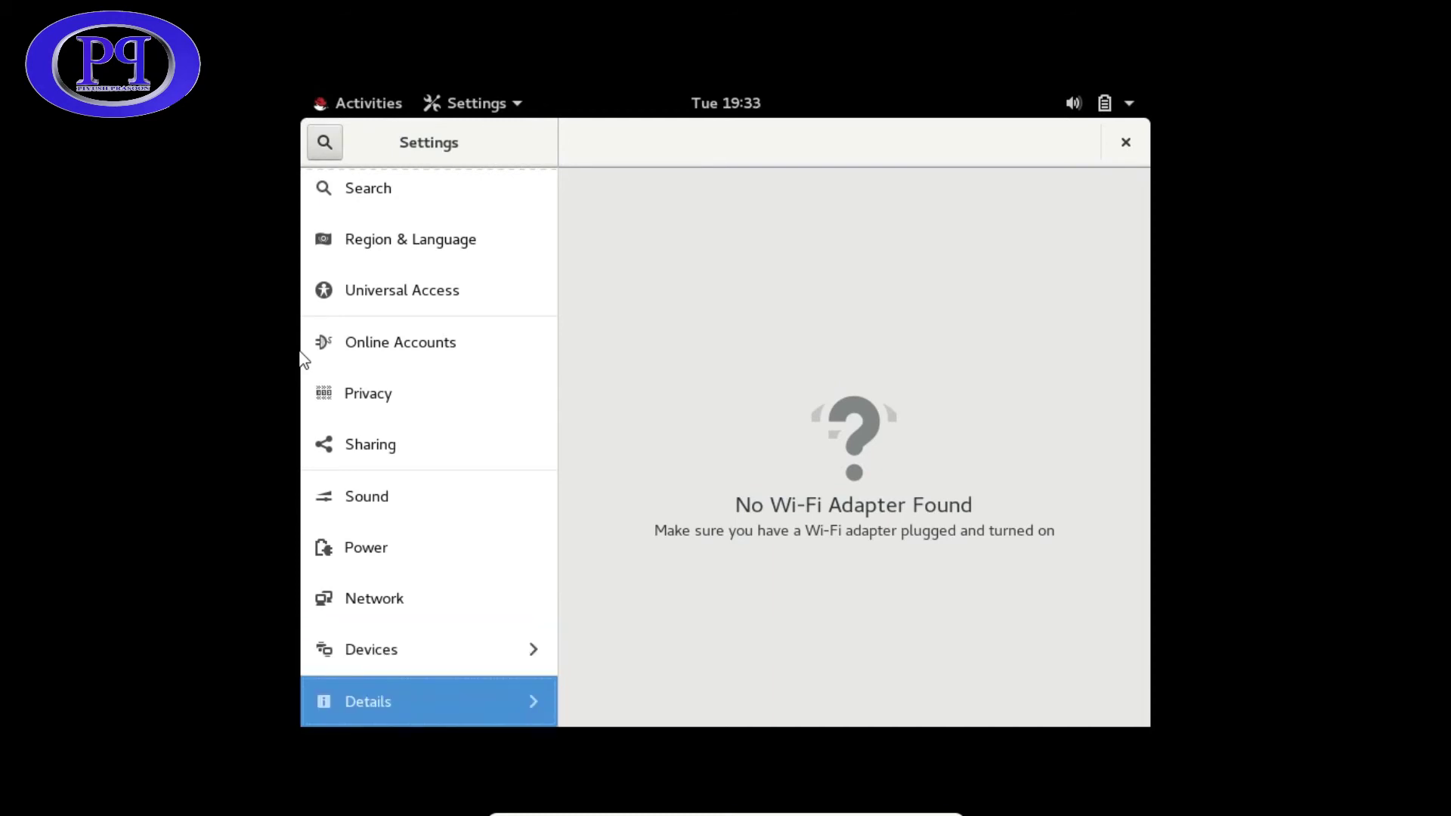
key(Up)
key(Return)
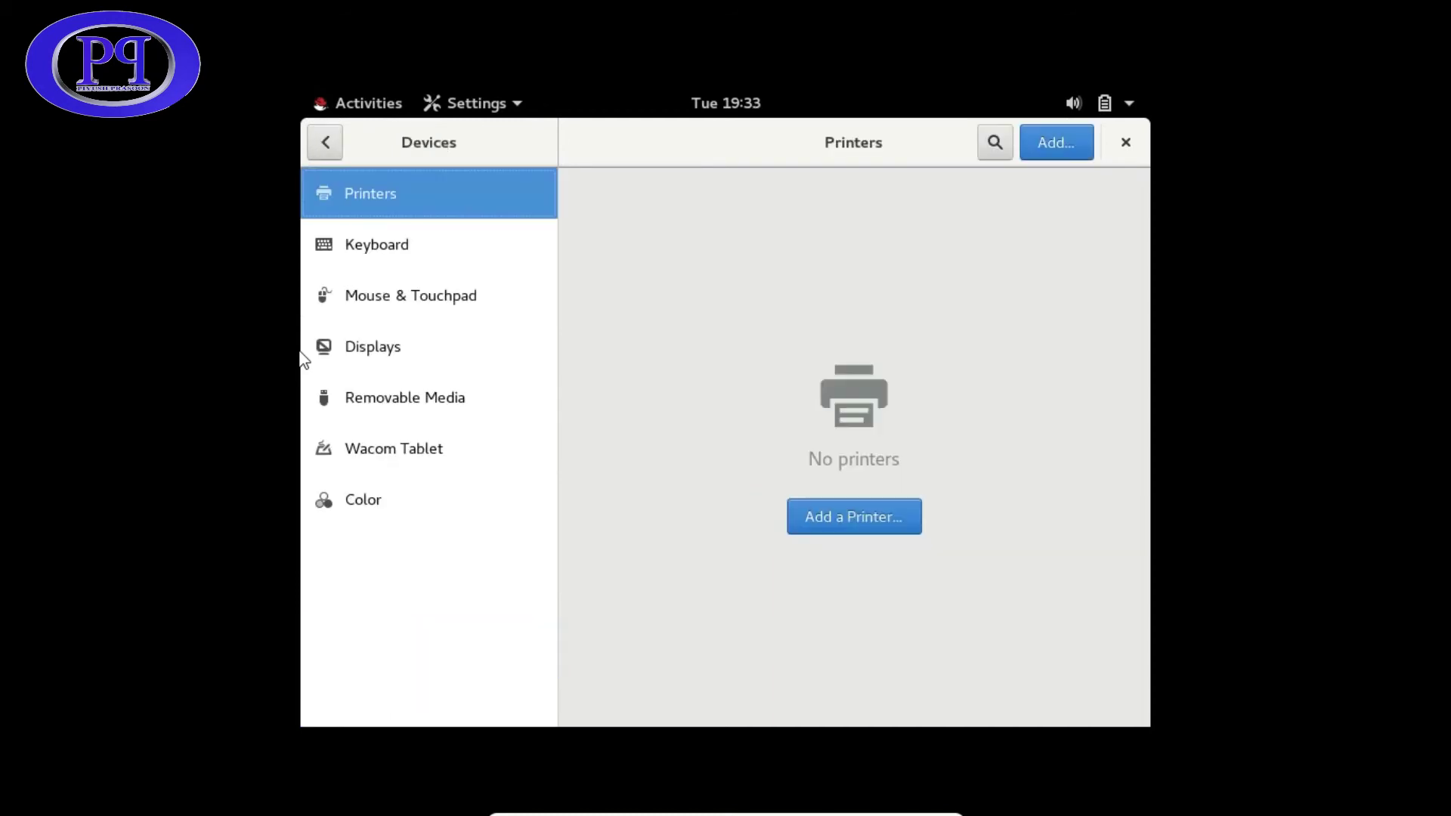
key(Down)
key(Down)
key(Down)
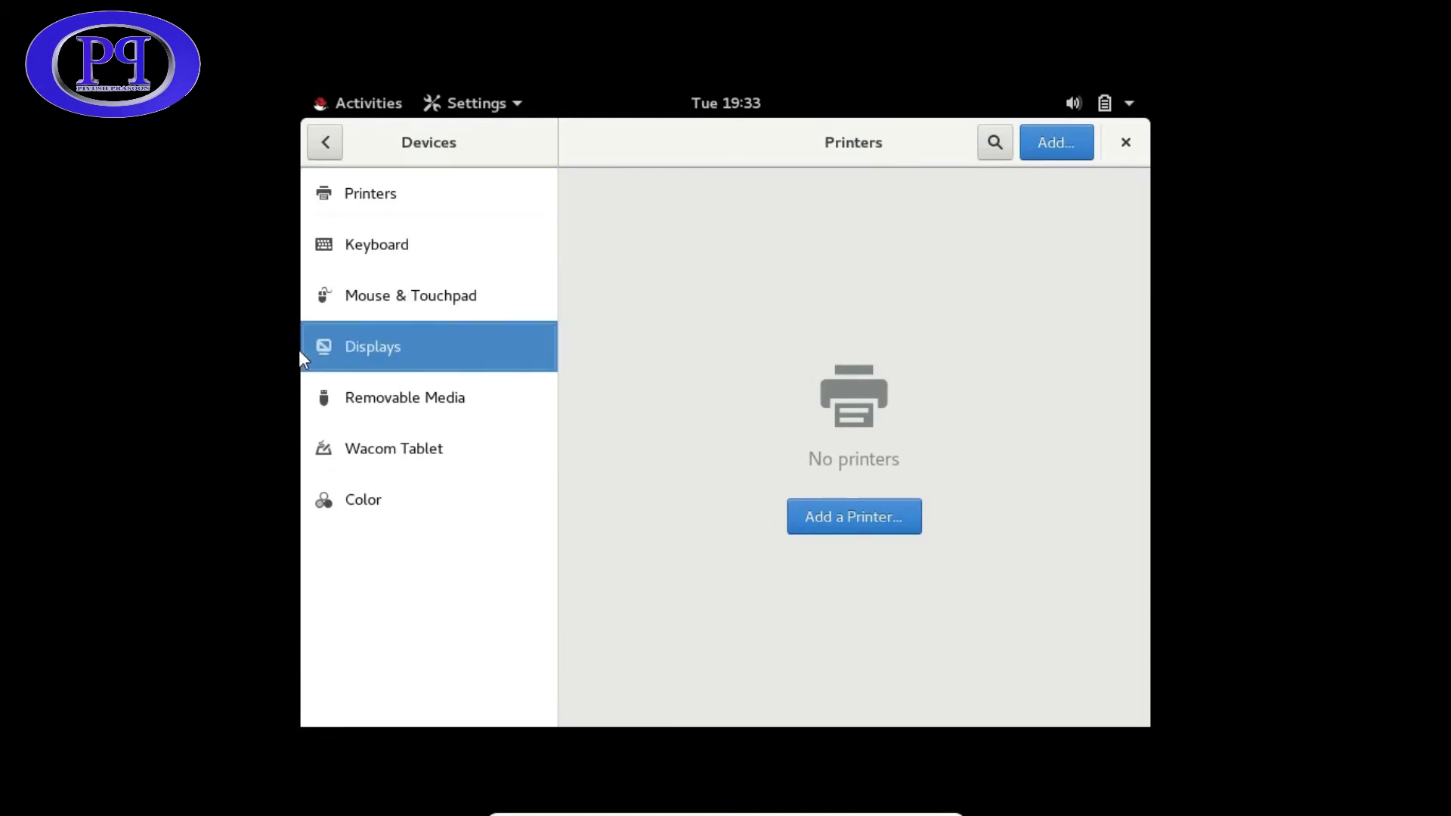
key(Down)
key(Down)
key(Up)
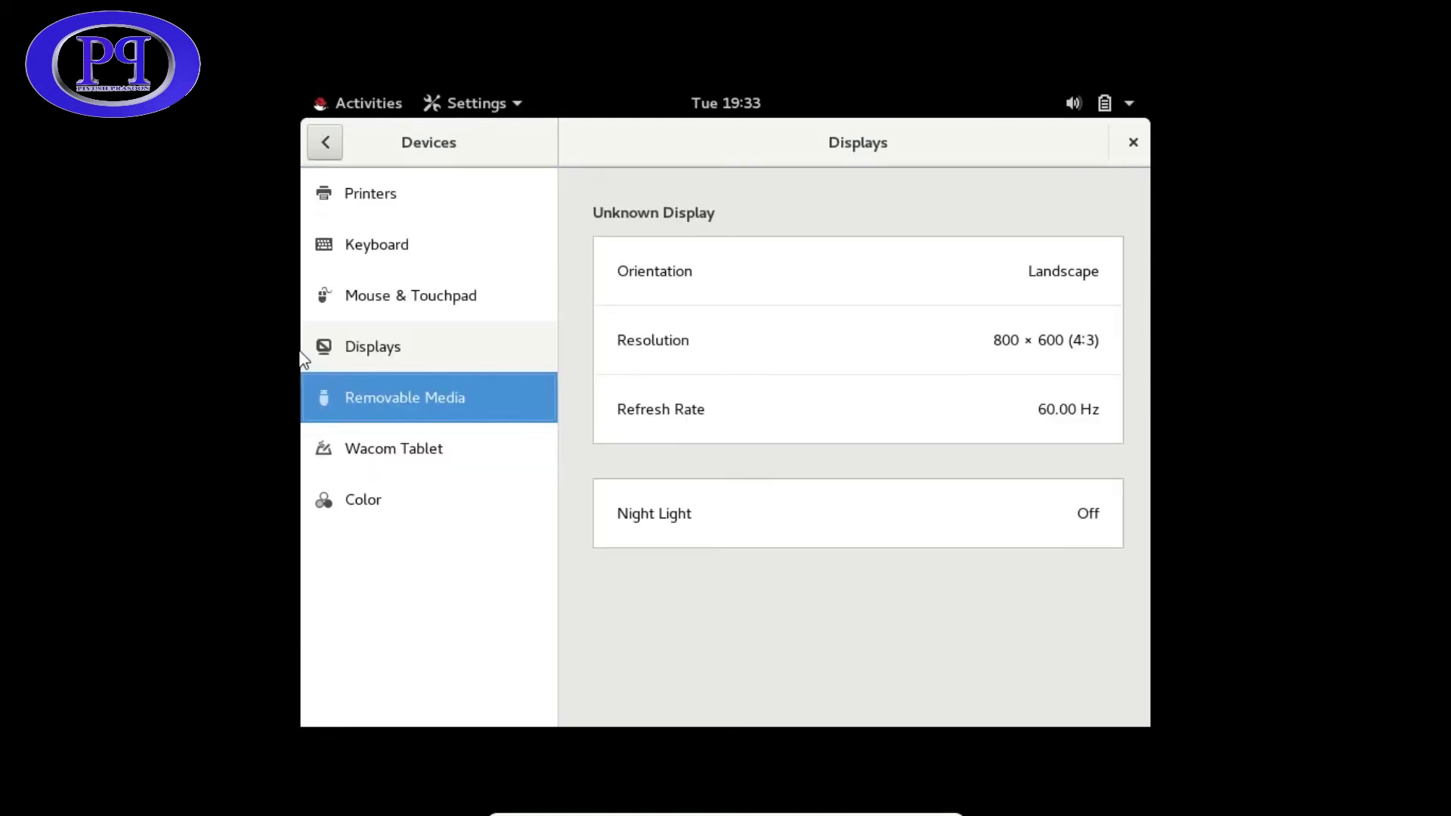
key(Up)
key(Down)
key(Down)
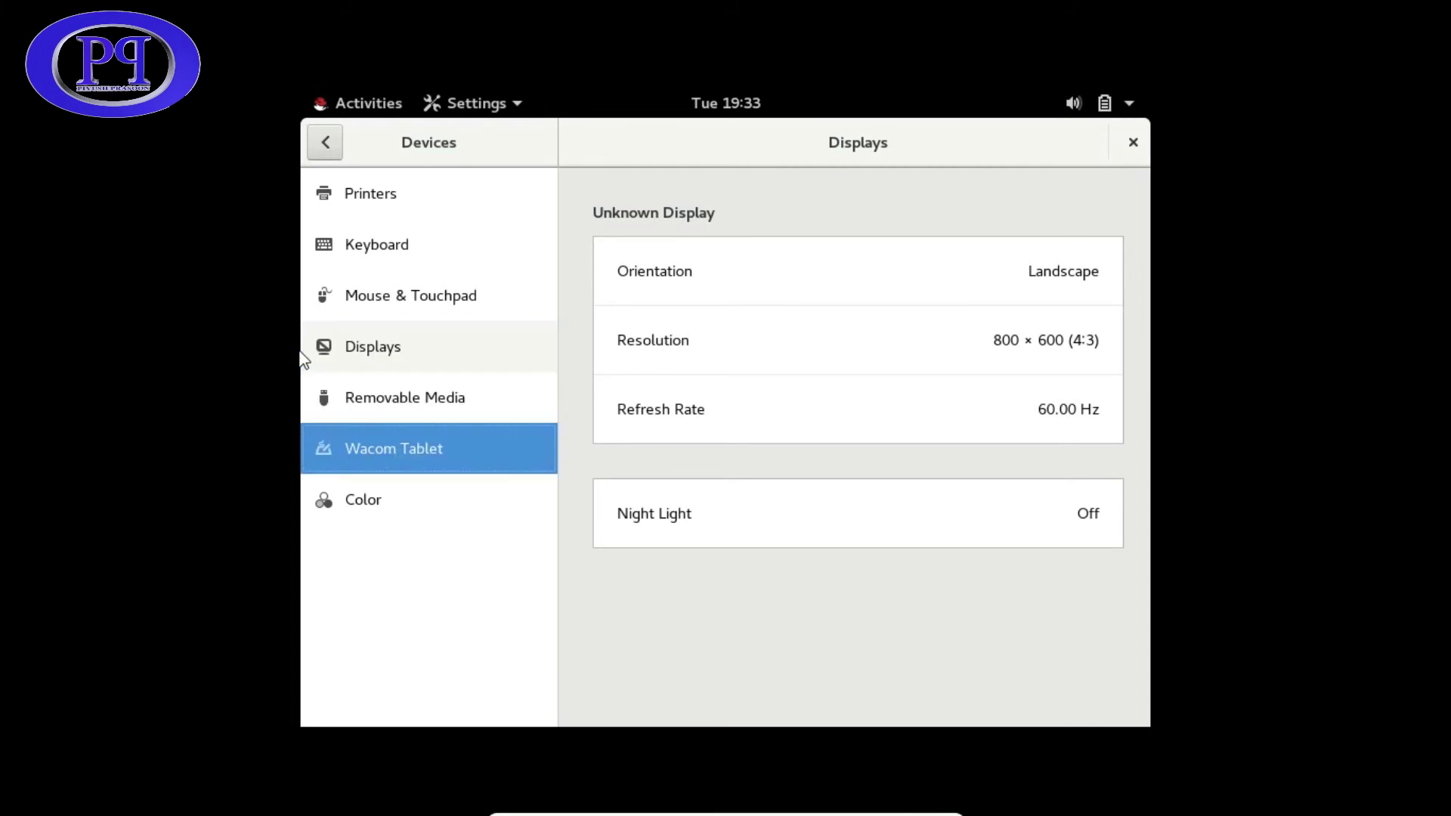
key(Down)
key(Tab)
key(Down)
- Choose 1680 × 1050 (16:10) from the resolution list, browse it, then close it
key(Down)
key(Up)
key(Return)
key(Down)
key(Down)
key(Down)
key(Down)
key(Down)
key(Down)
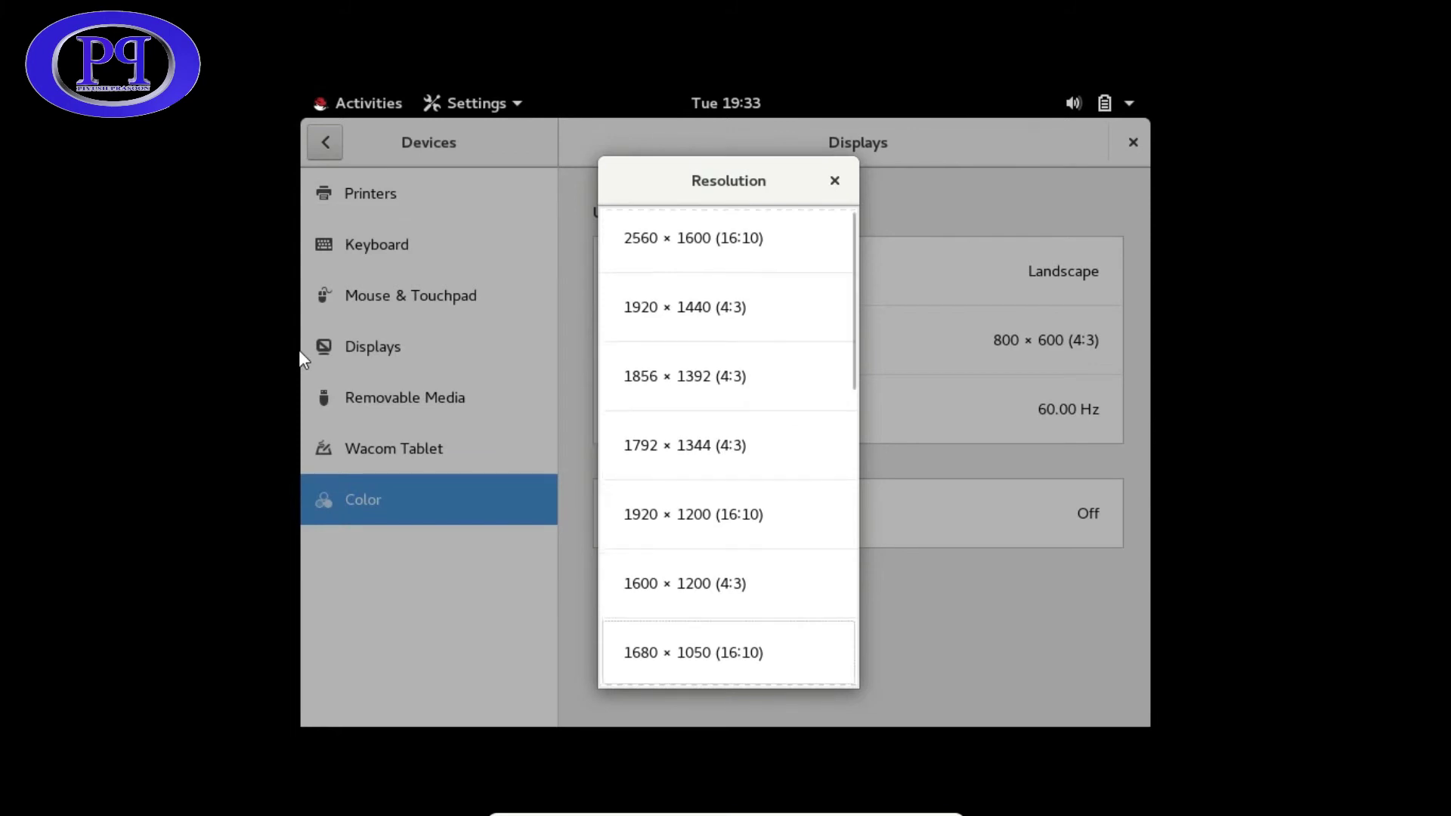
key(Return)
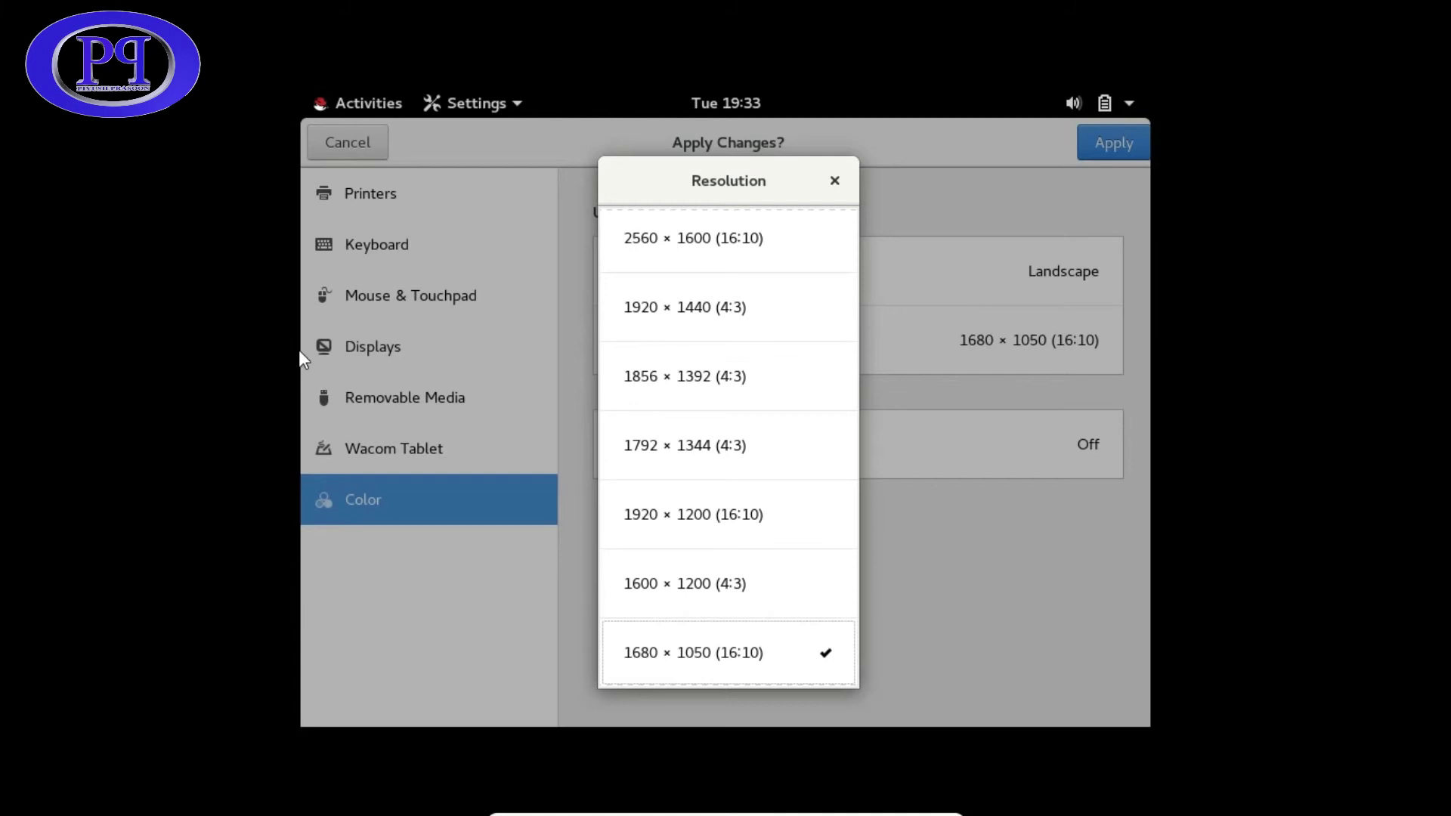
key(Down)
key(Down)
key(Down)
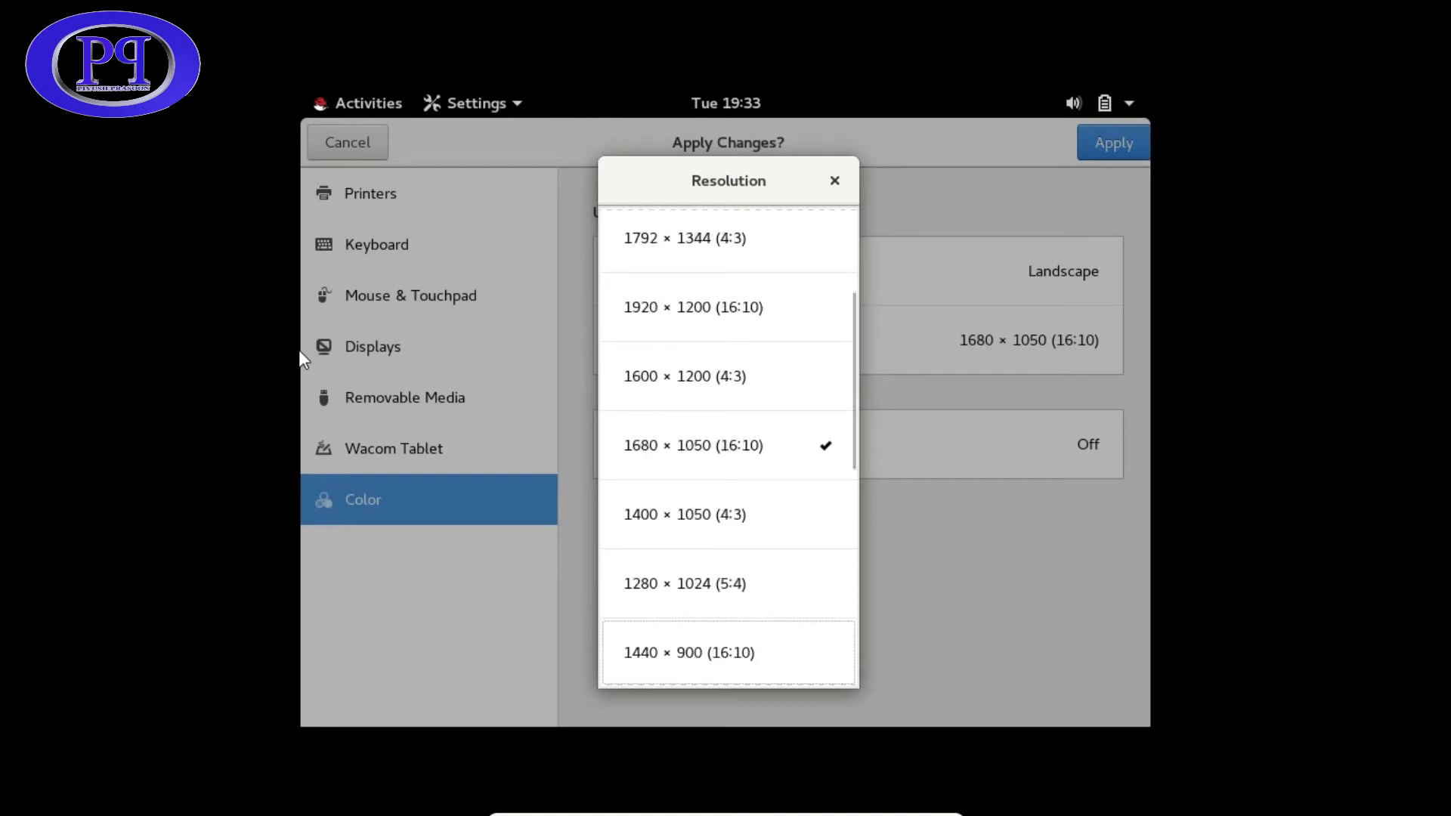
key(Down)
key(Down)
key(Down)
key(Down)
key(Down)
key(Down)
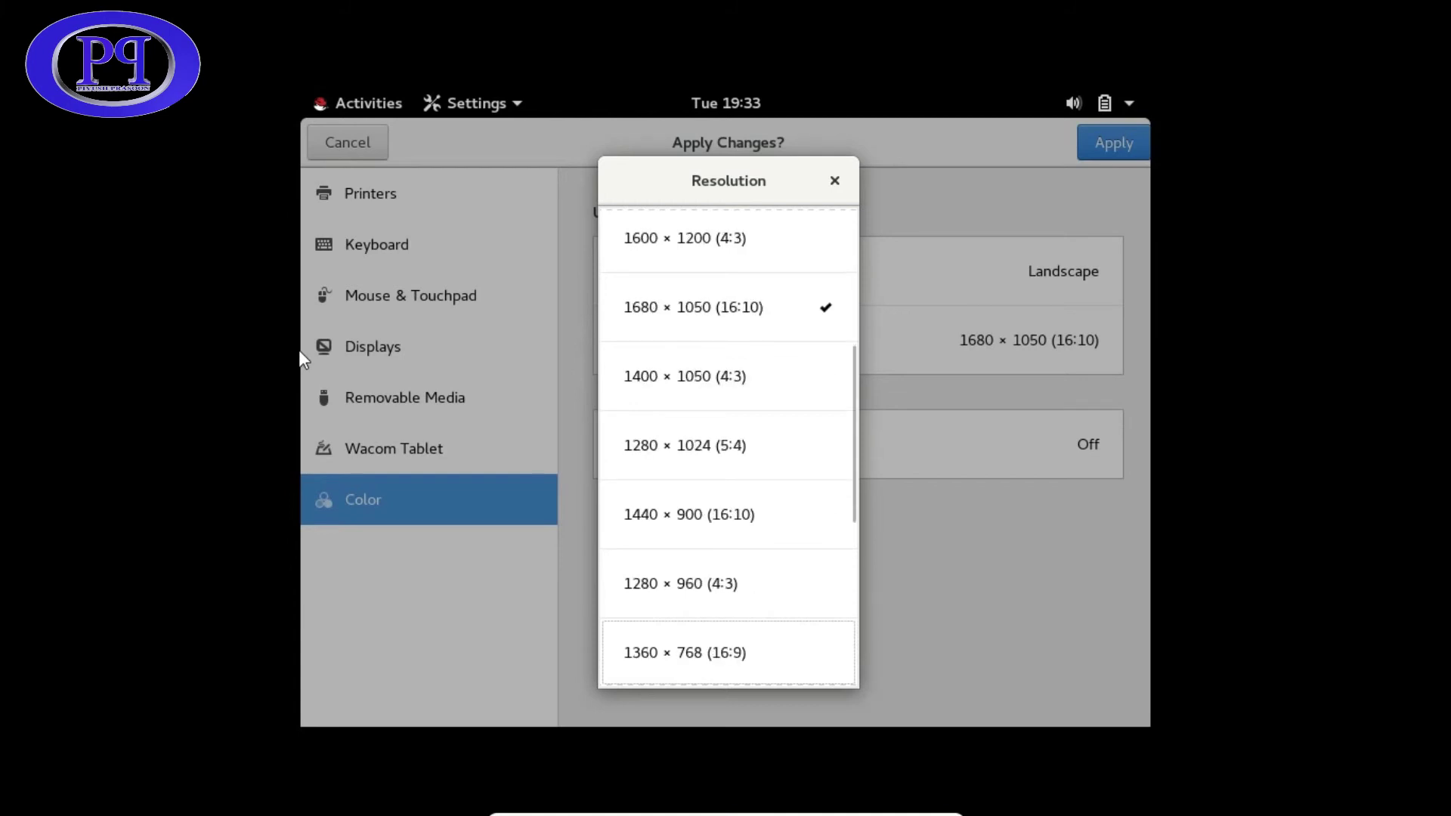
key(Down)
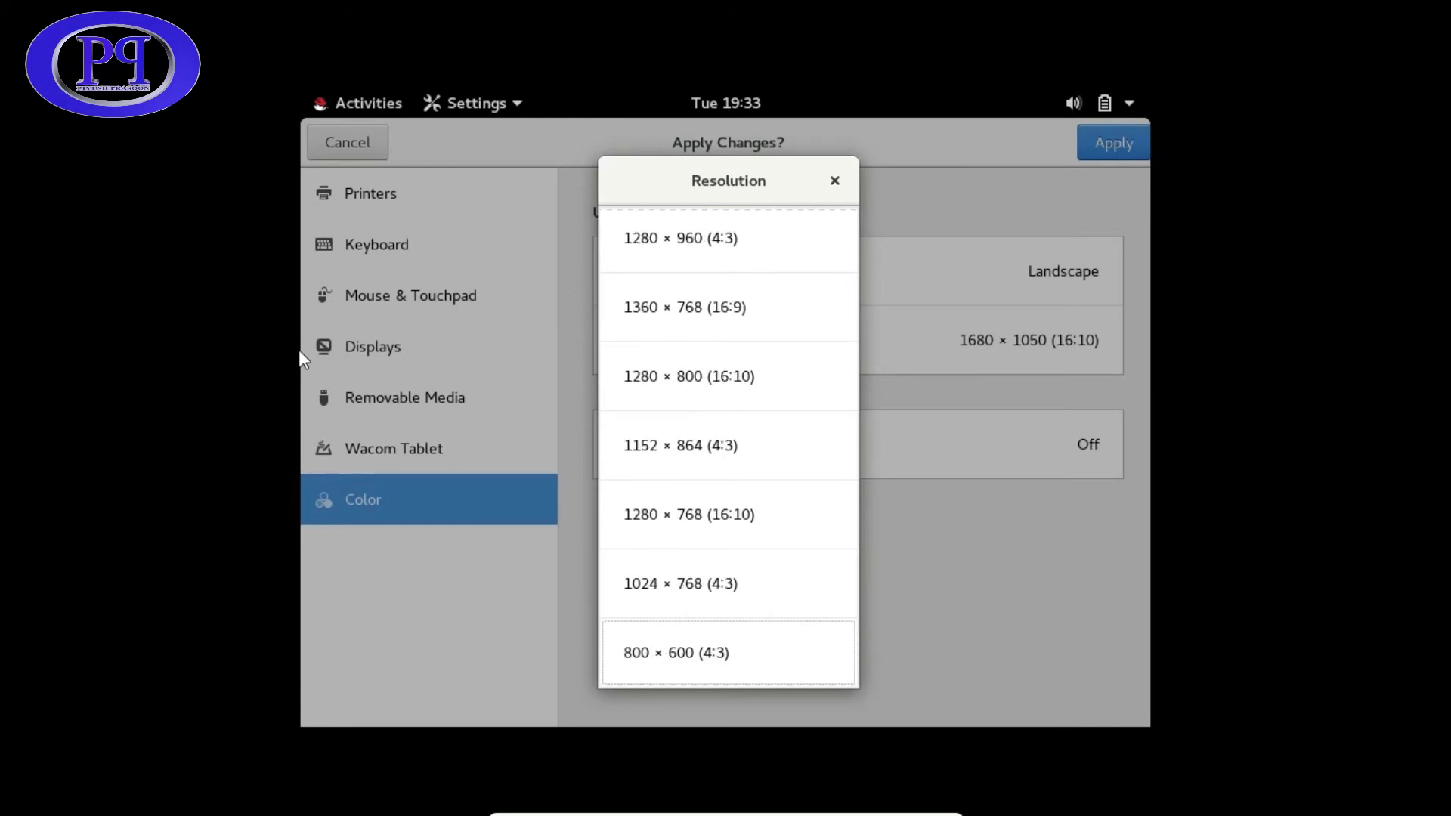
key(Down)
key(Down)
key(Down)
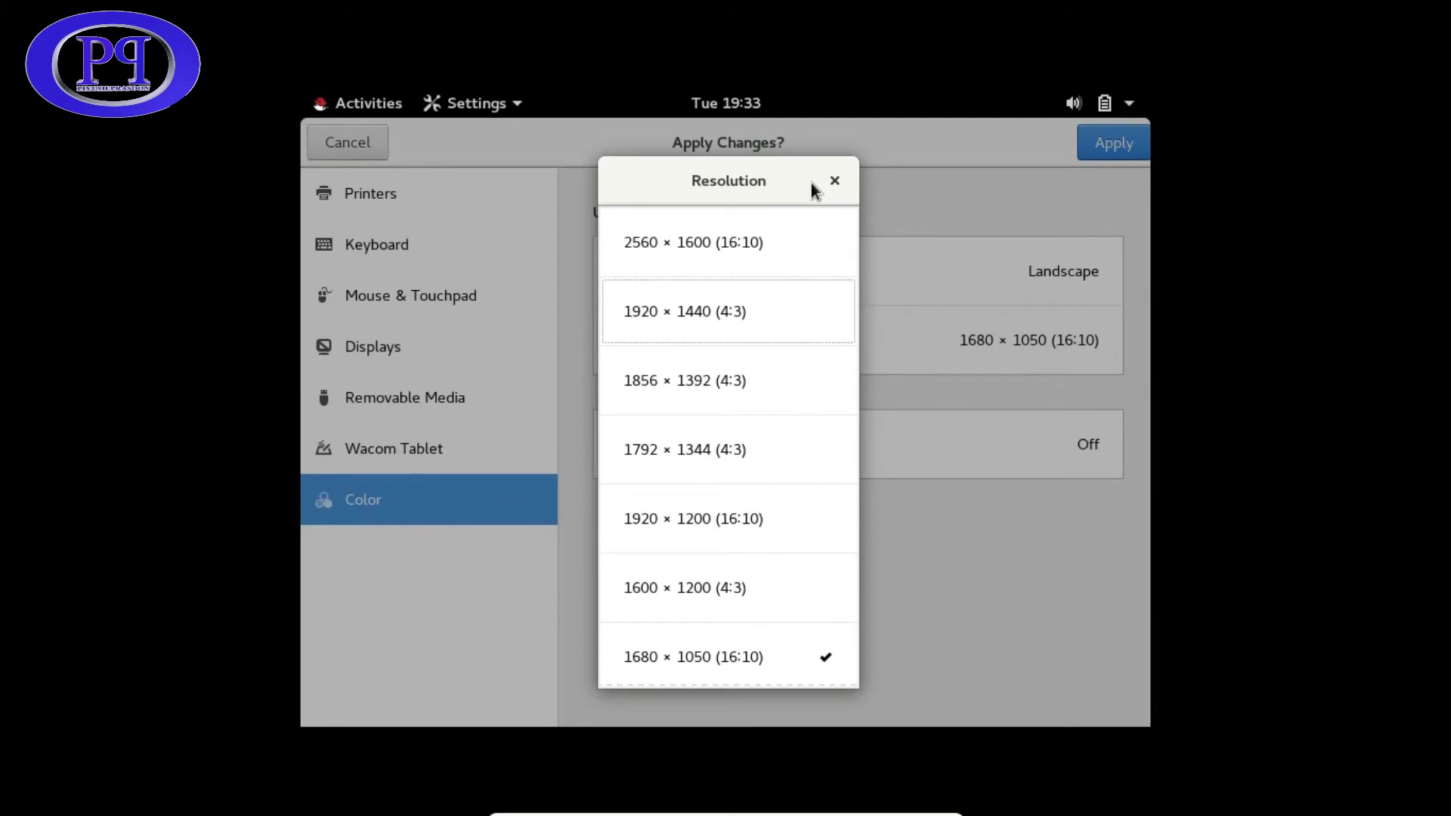
key(Escape)
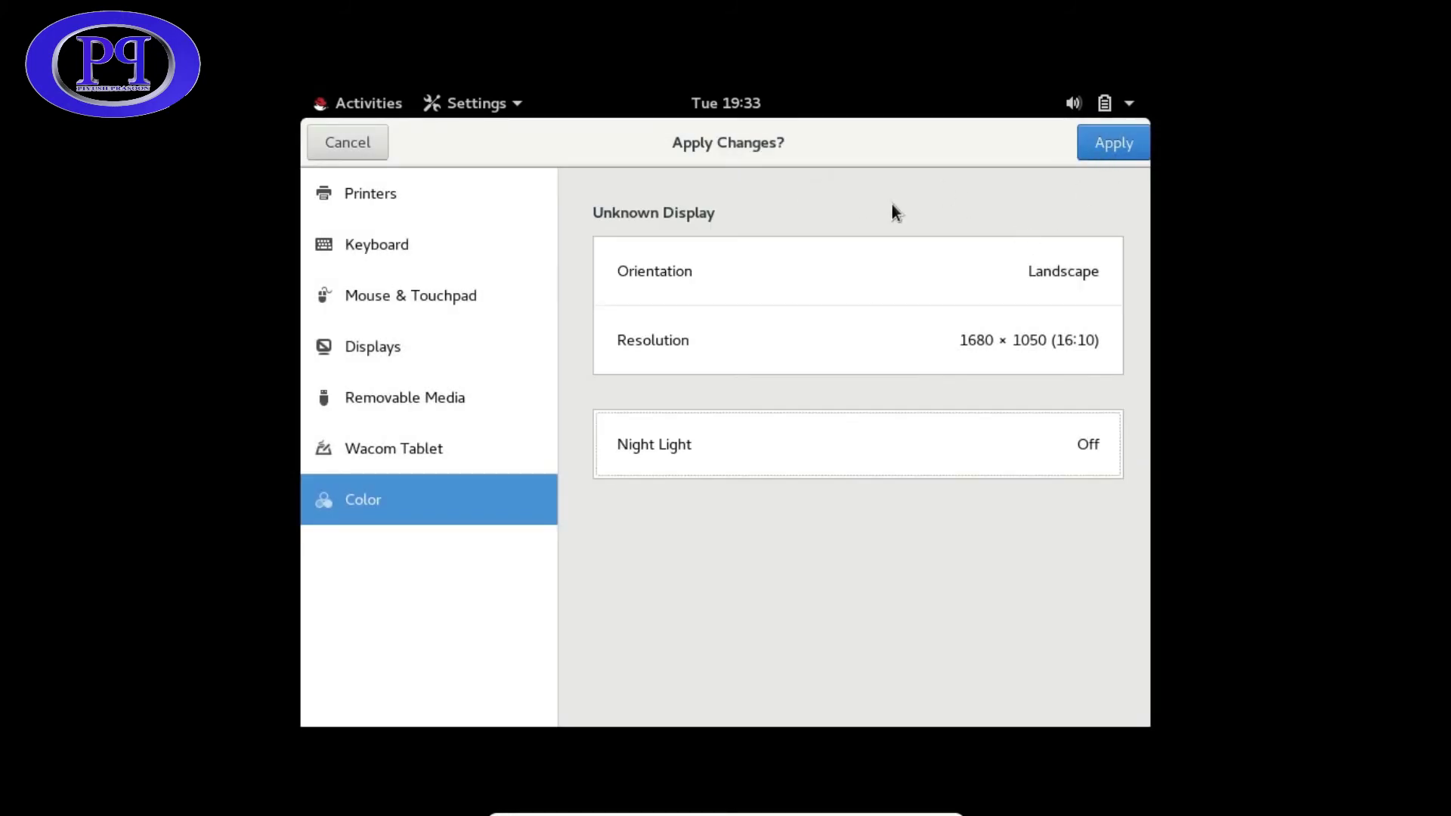
- Move keyboard focus toward the keep-or-revert confirmation buttons
key(Up)
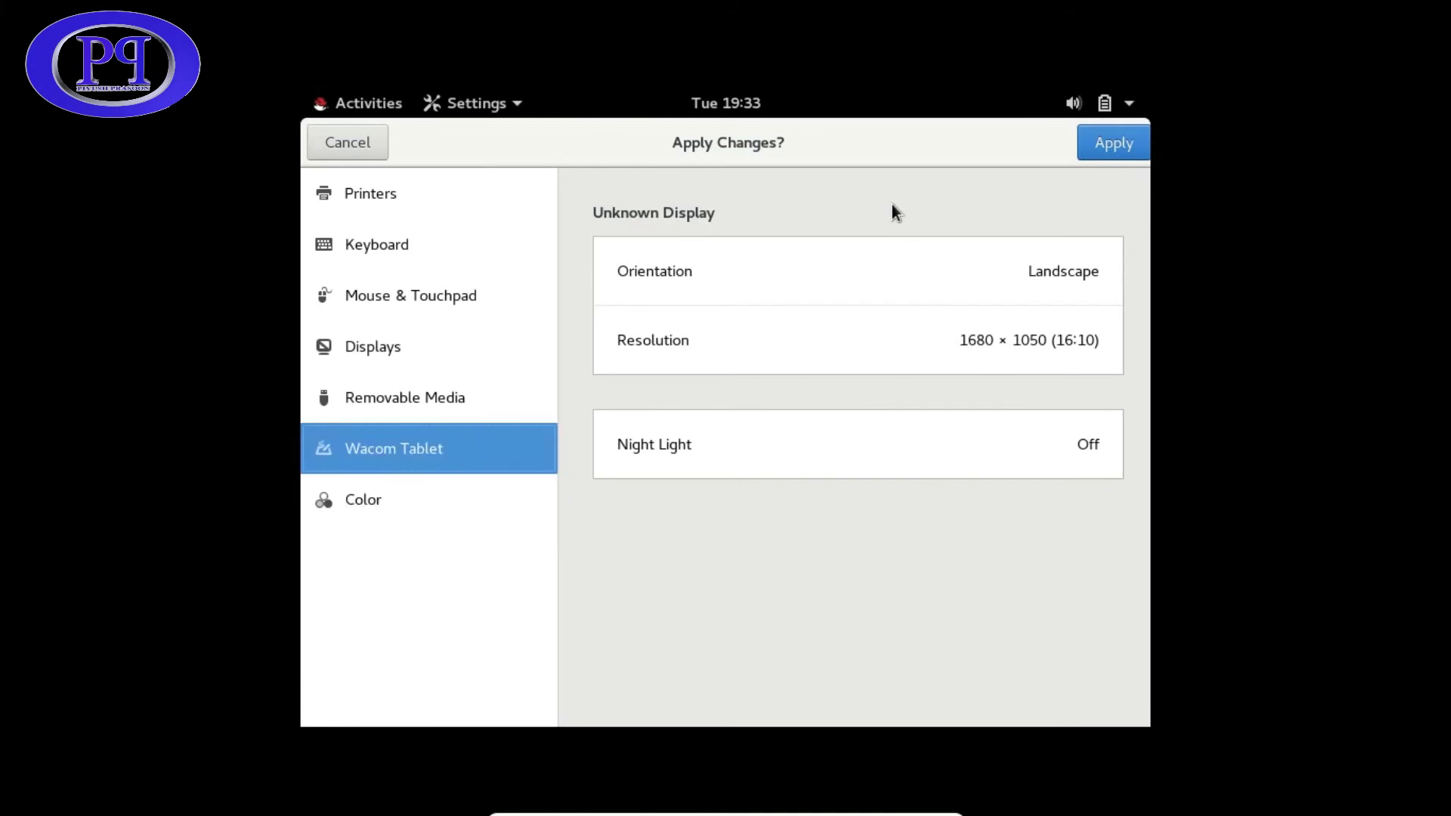
key(Up)
key(Up)
key(Up)
key(Down)
key(Down)
key(Down)
key(Down)
key(Tab)
key(Down)
key(Down)
key(Tab)
key(Tab)
- Apply and keep the 1680 × 1050 resolution, then unmaximize and close the Settings window
key(Return)
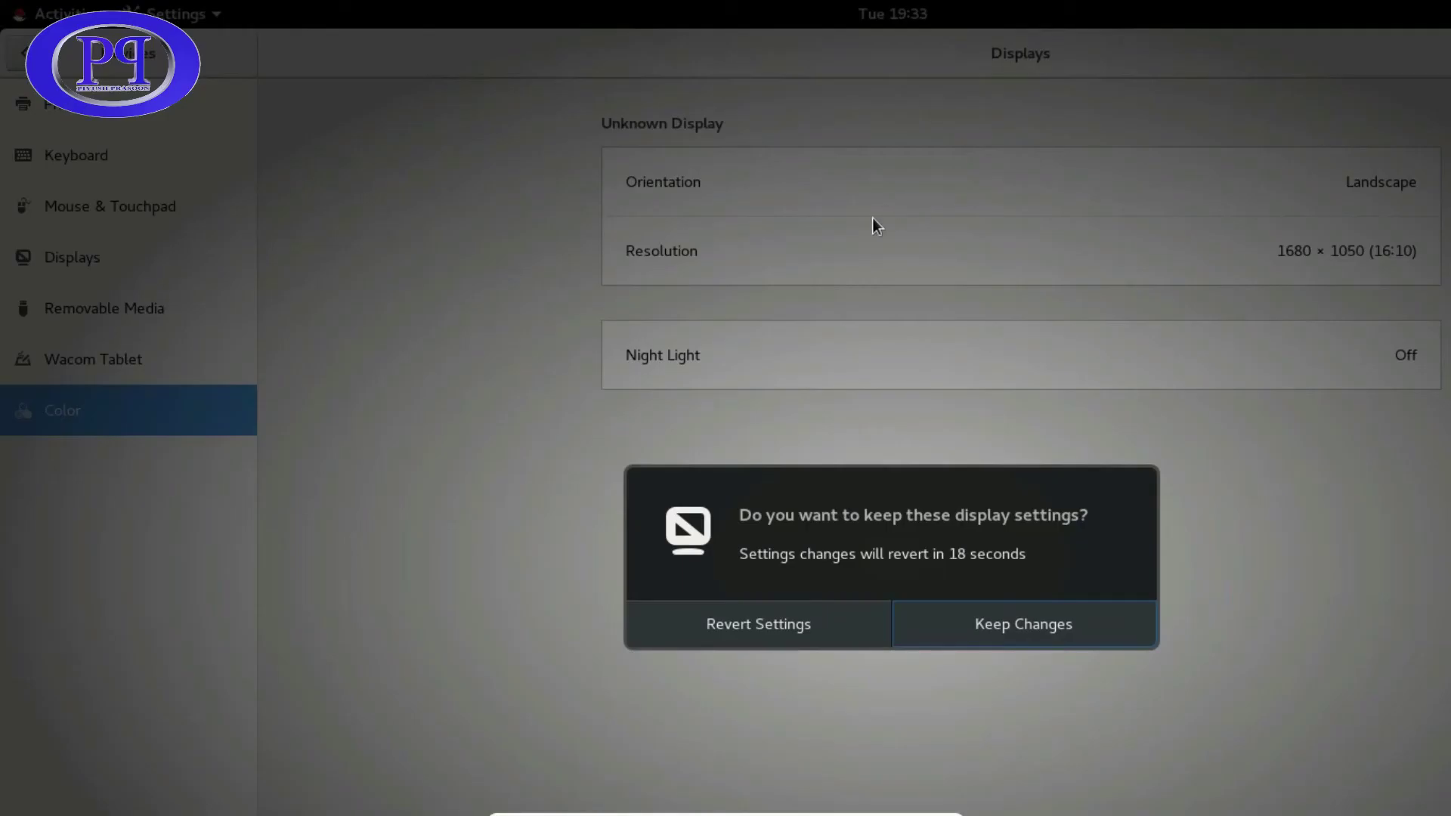
click(1002, 626)
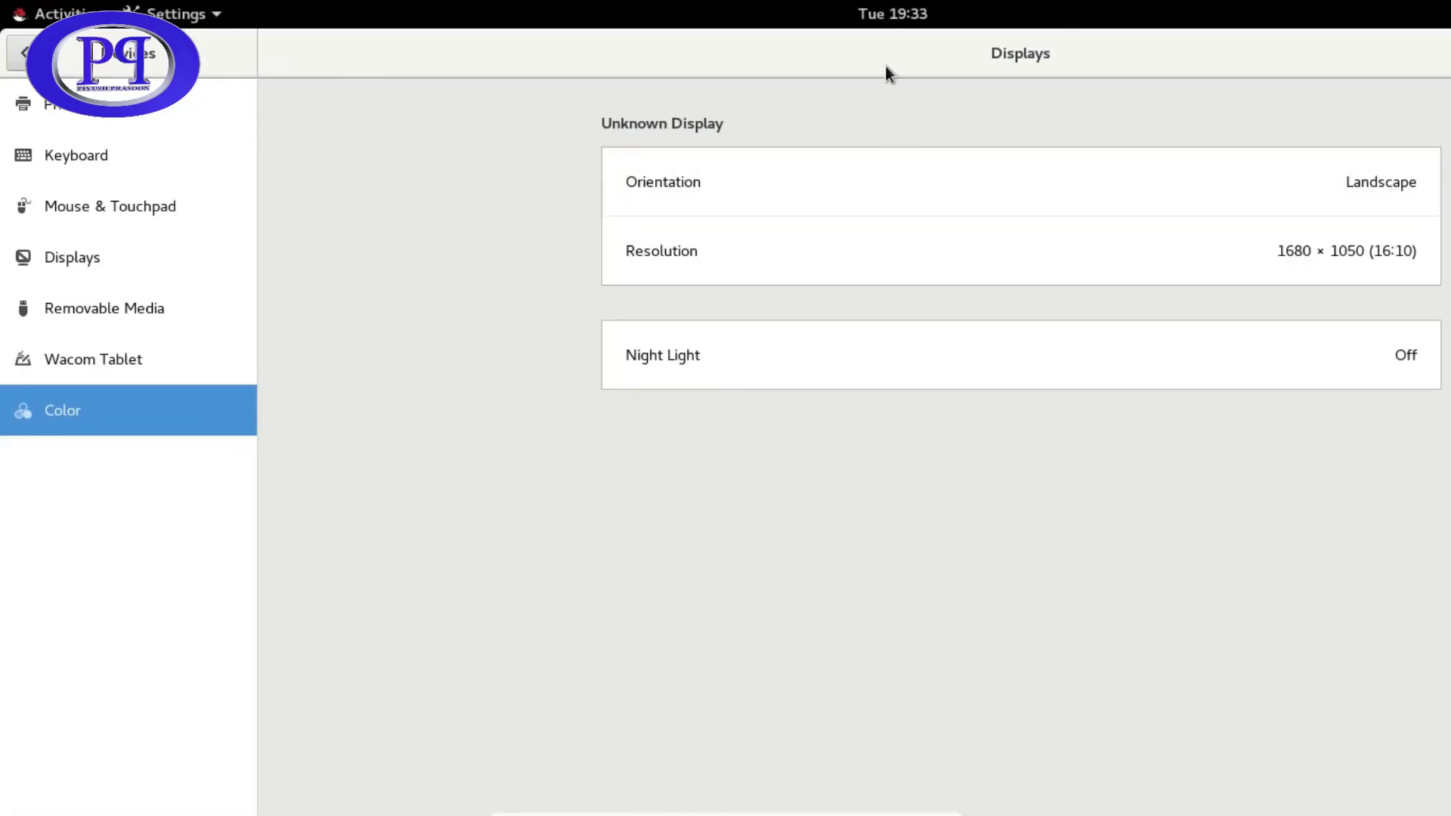
drag(751, 36, 836, 175)
click(1153, 205)
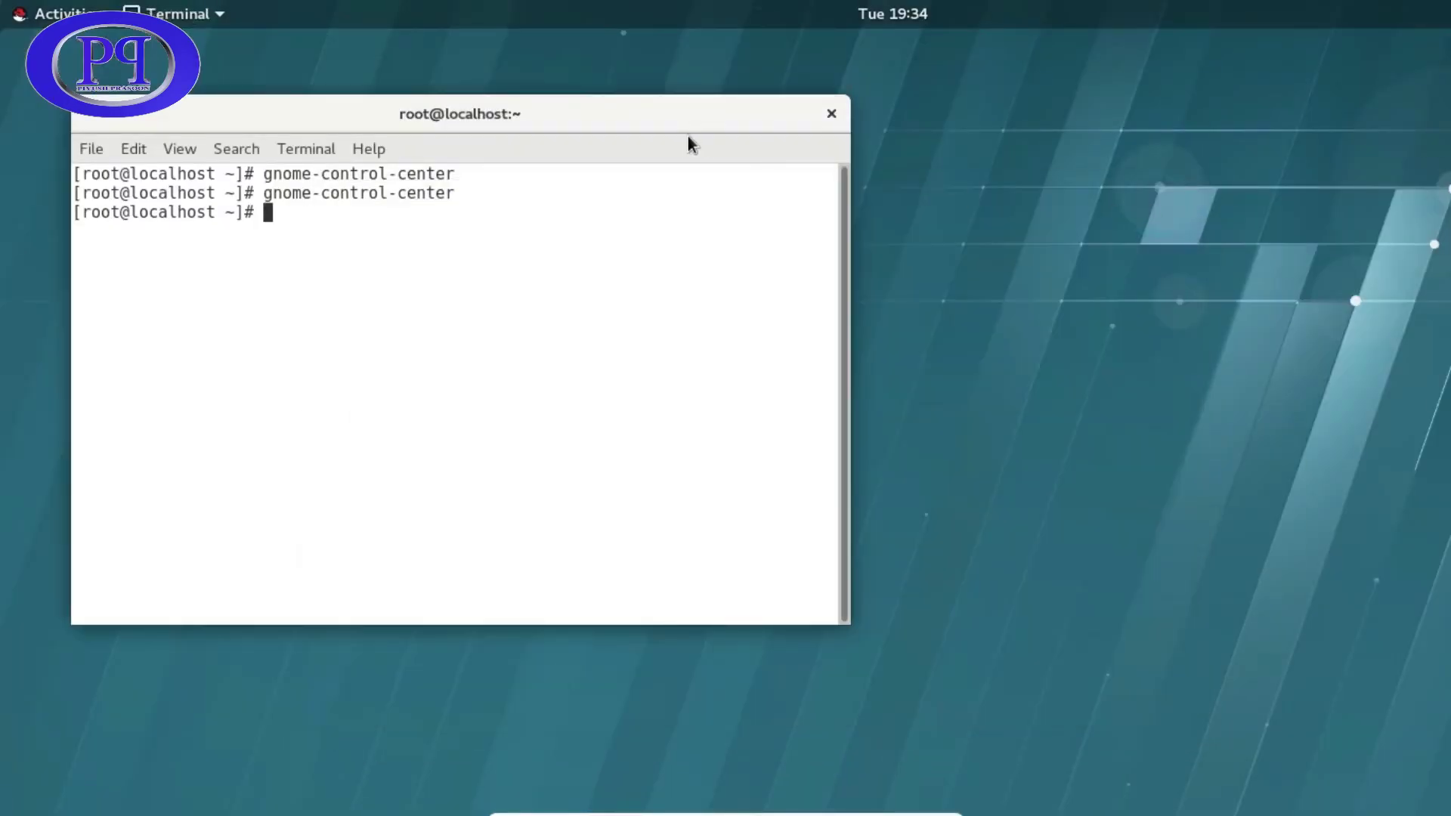
- Close the terminal, then search the Activities overview for 'sett'
click(831, 113)
right_click(490, 139)
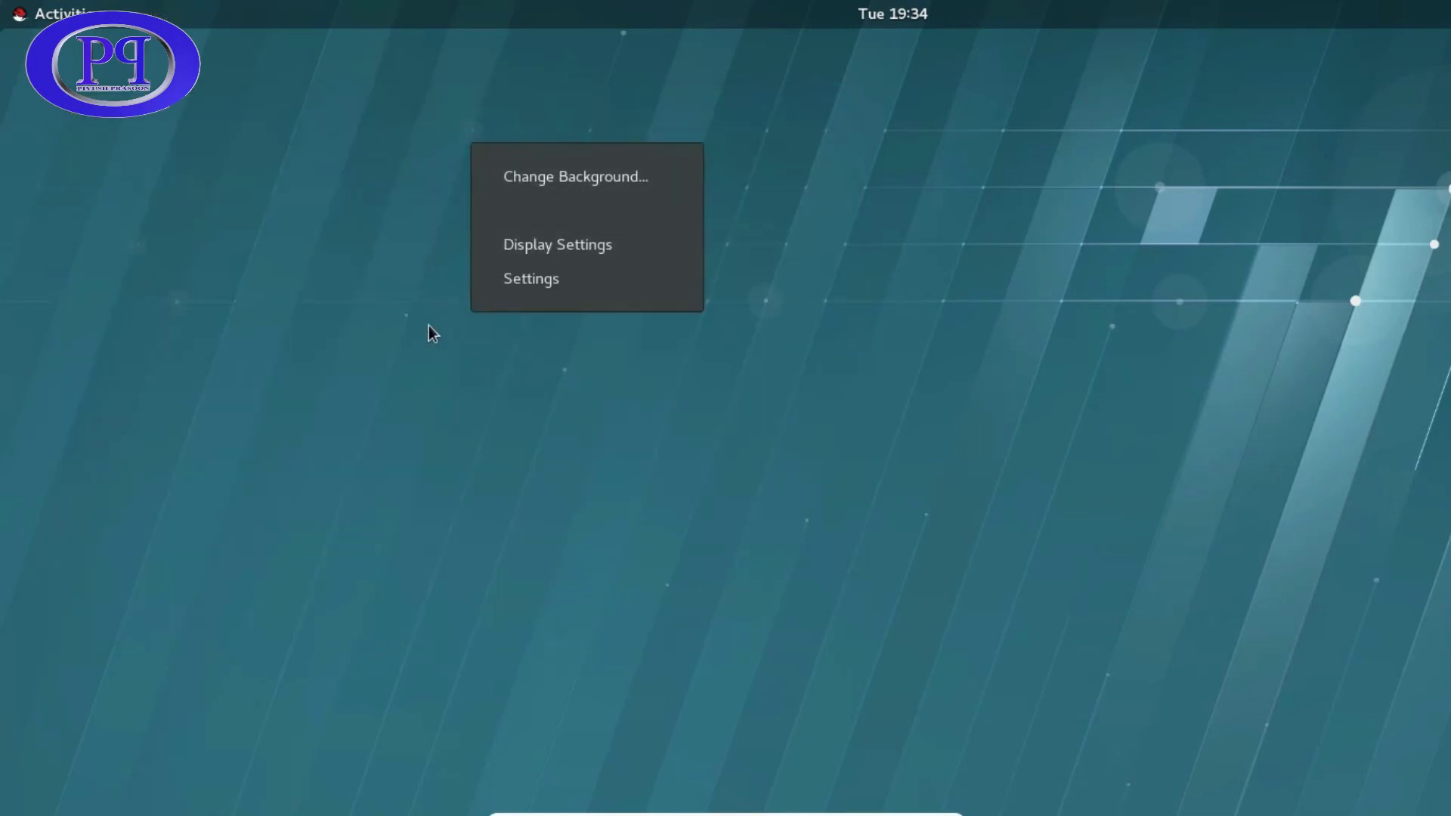
click(411, 296)
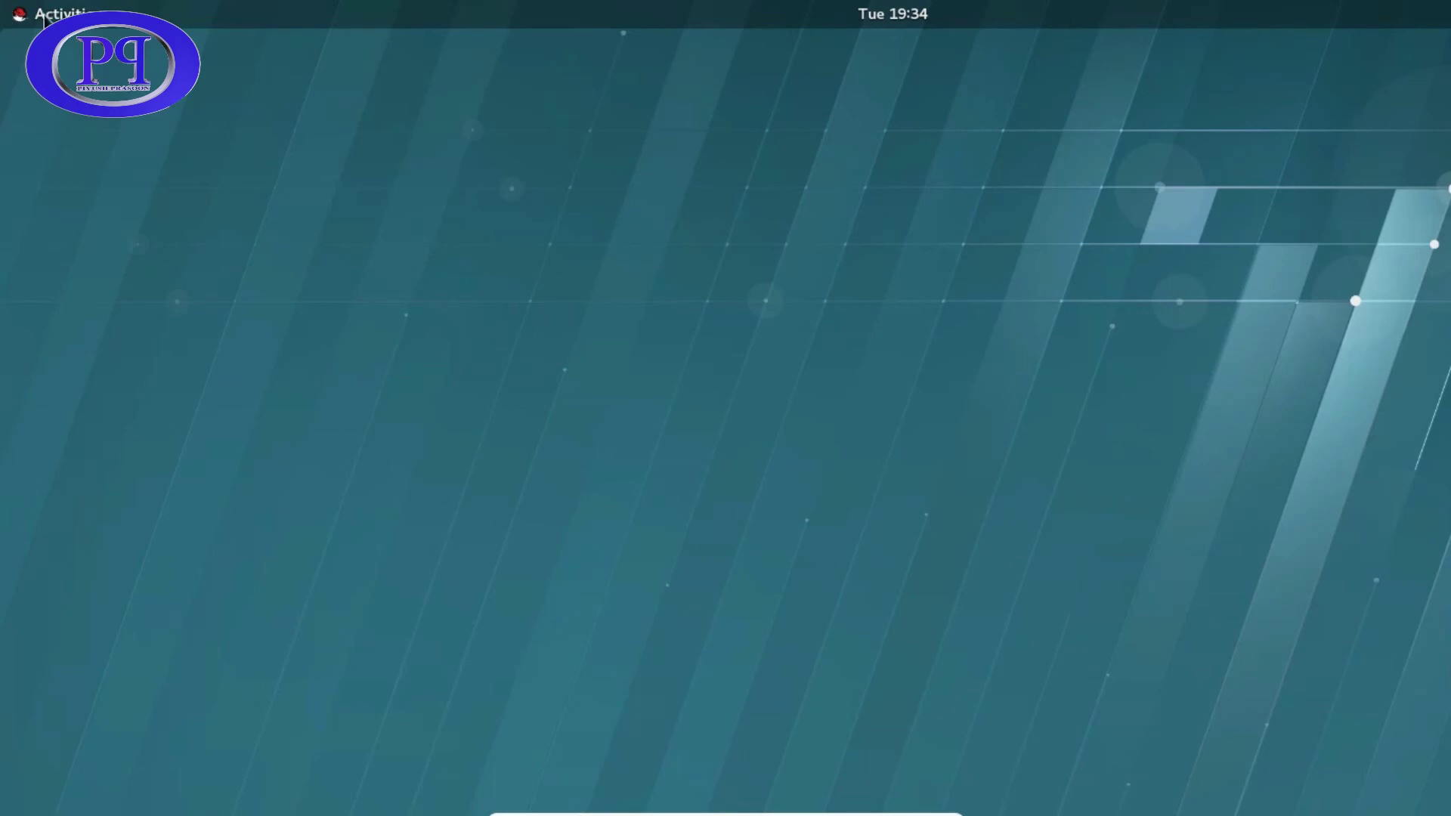
click(25, 17)
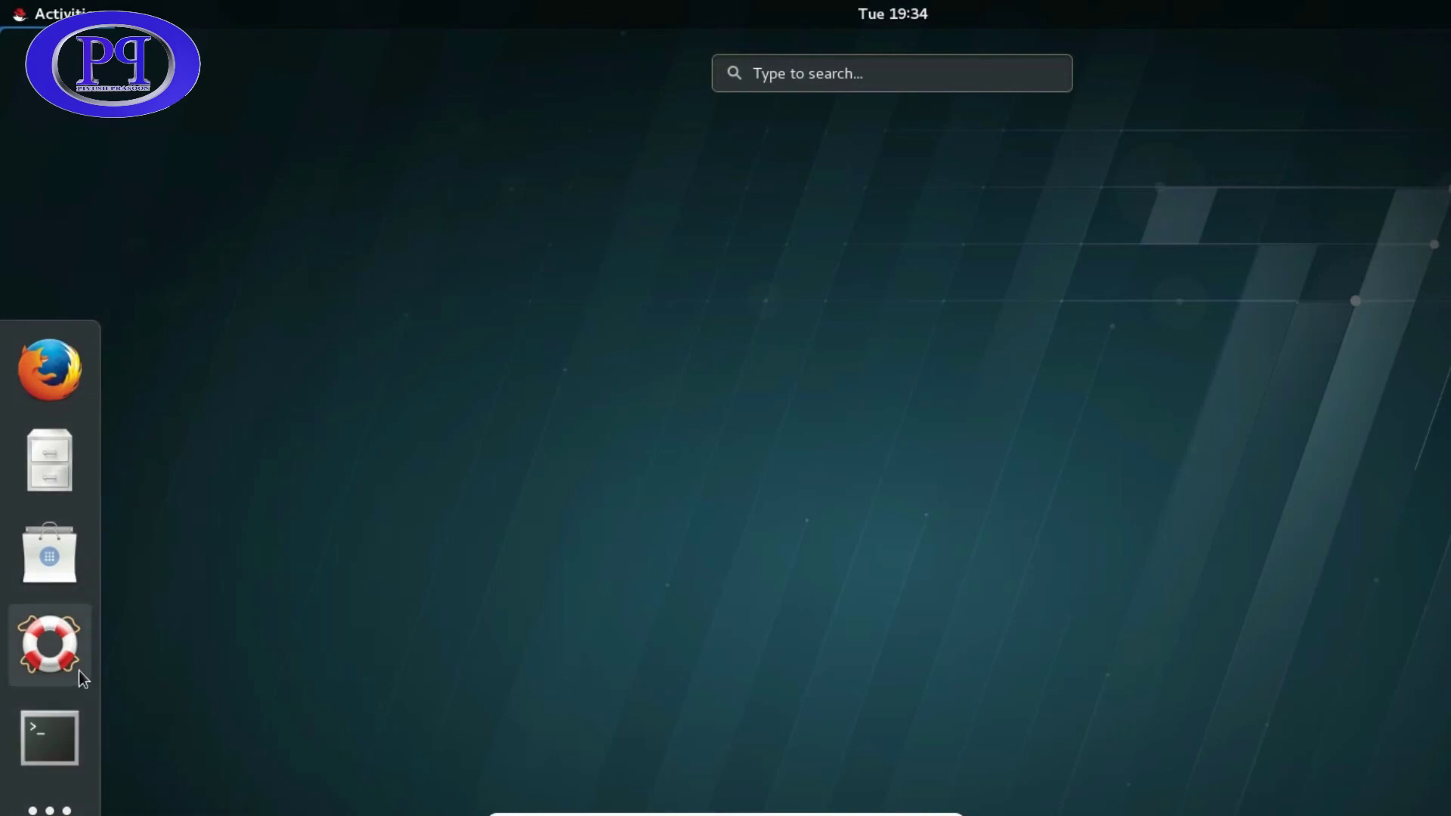
click(807, 70)
text(sett)
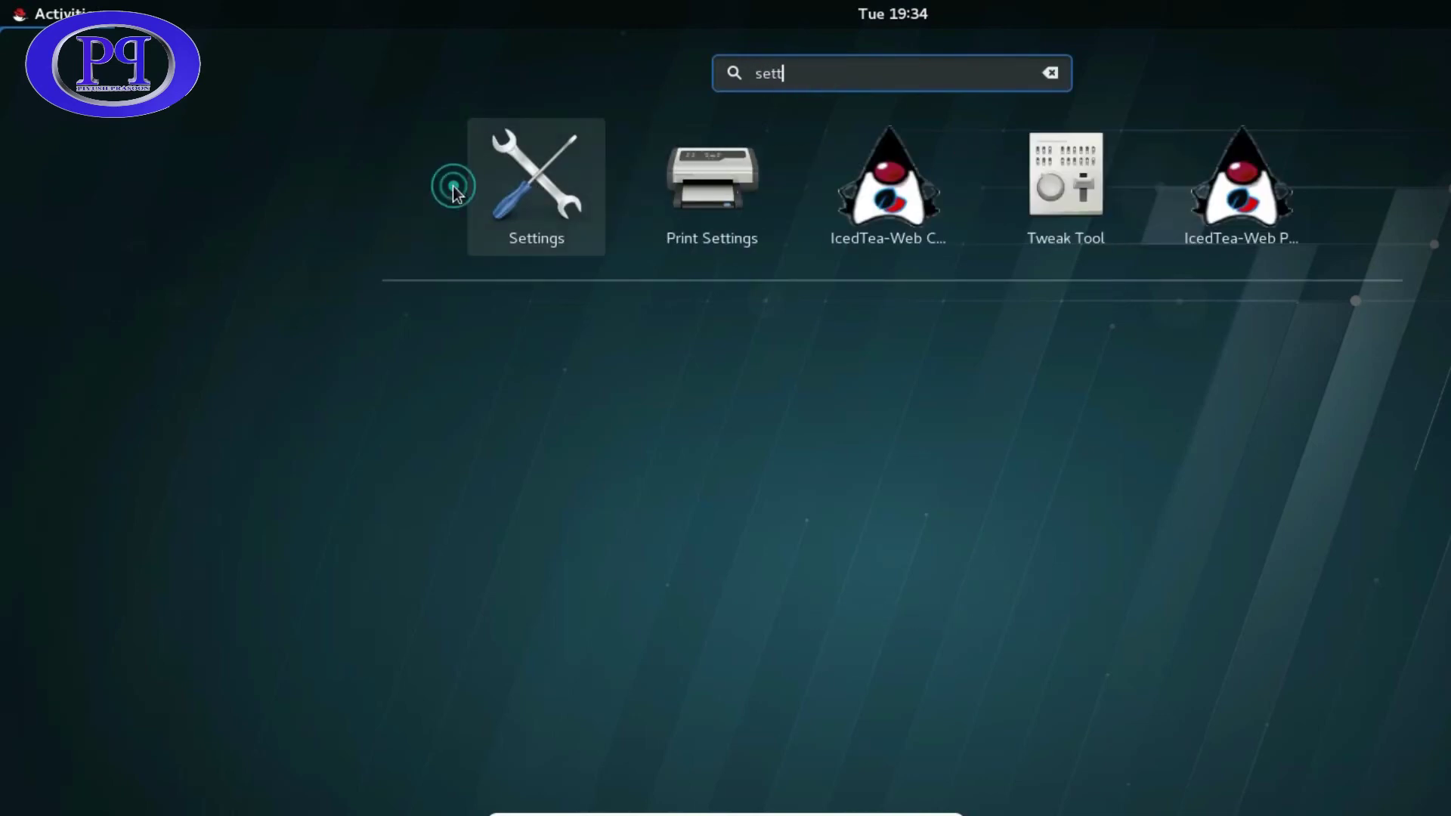
- Launch Settings from the search results and go to Devices > Displays
click(557, 190)
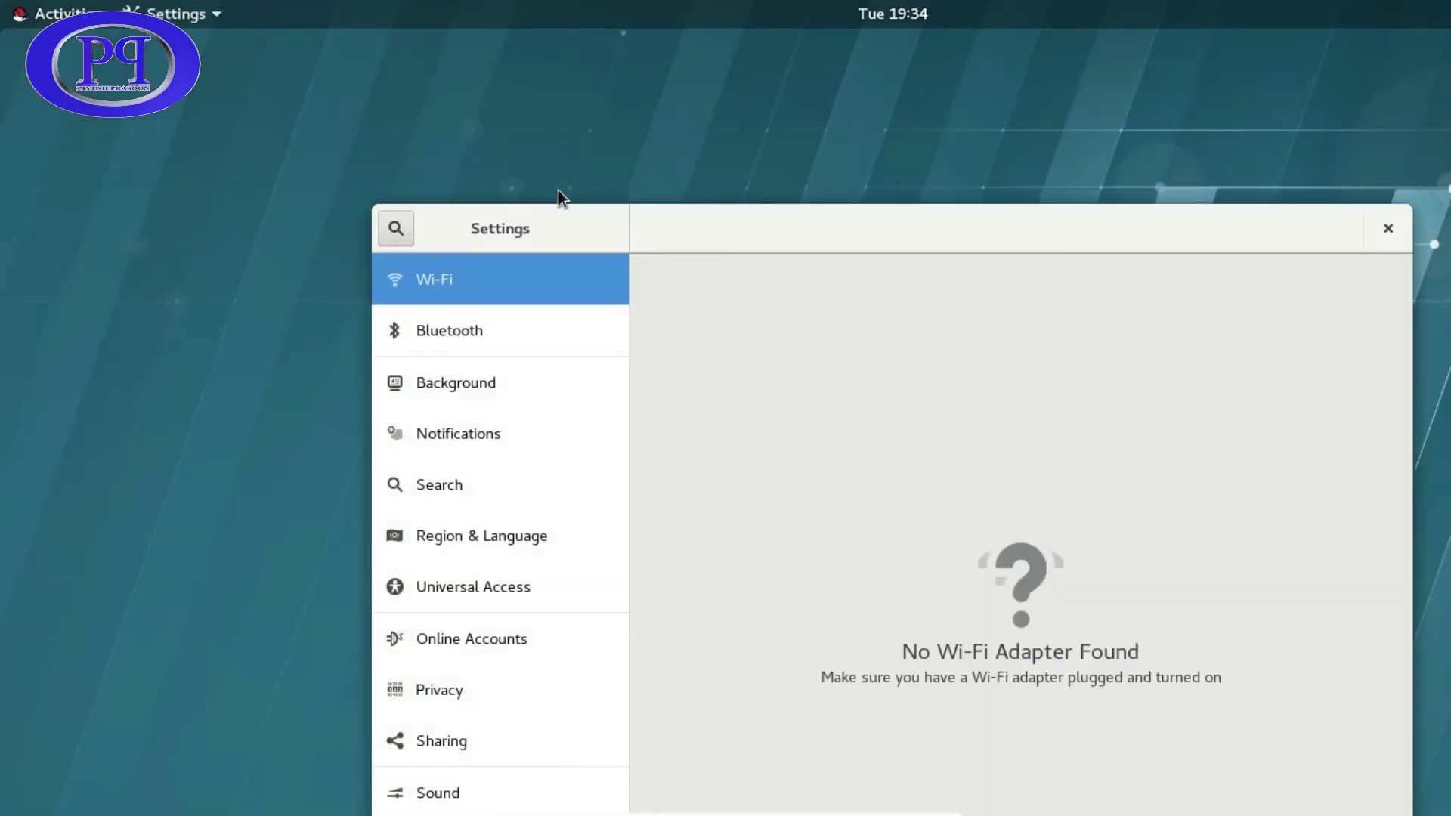
drag(863, 232, 737, 95)
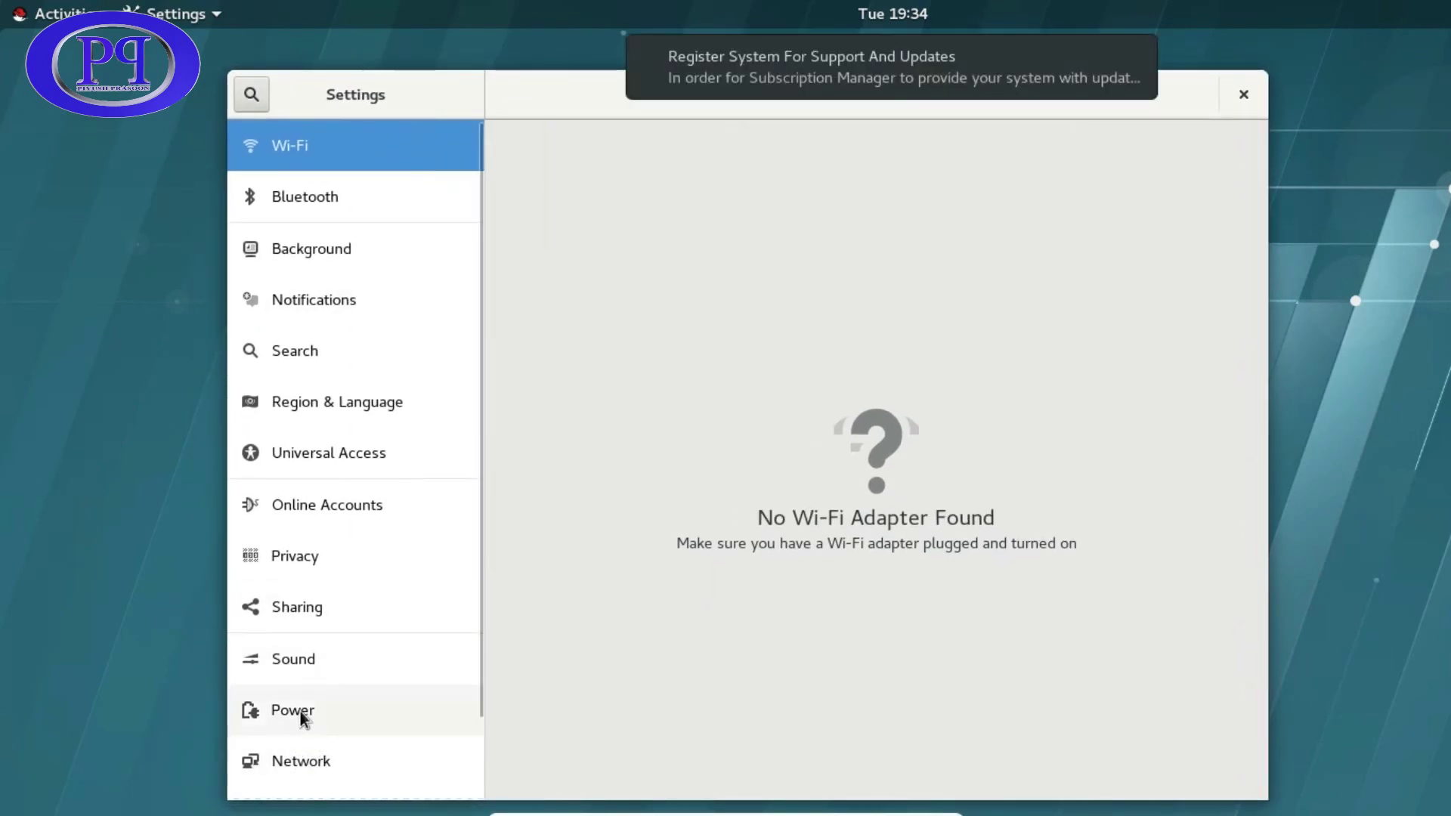
scroll(295, 731, down, 2)
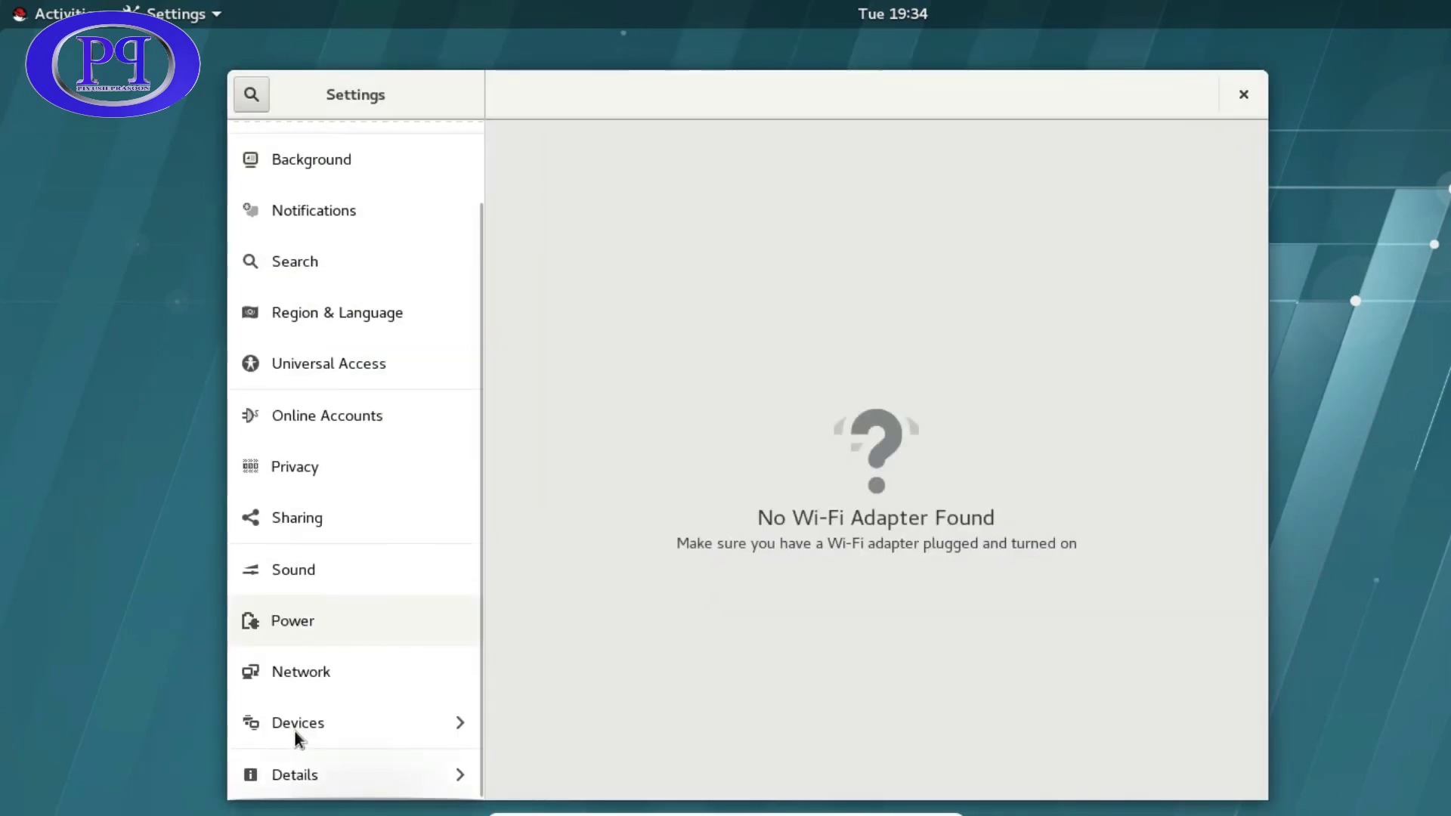
click(292, 719)
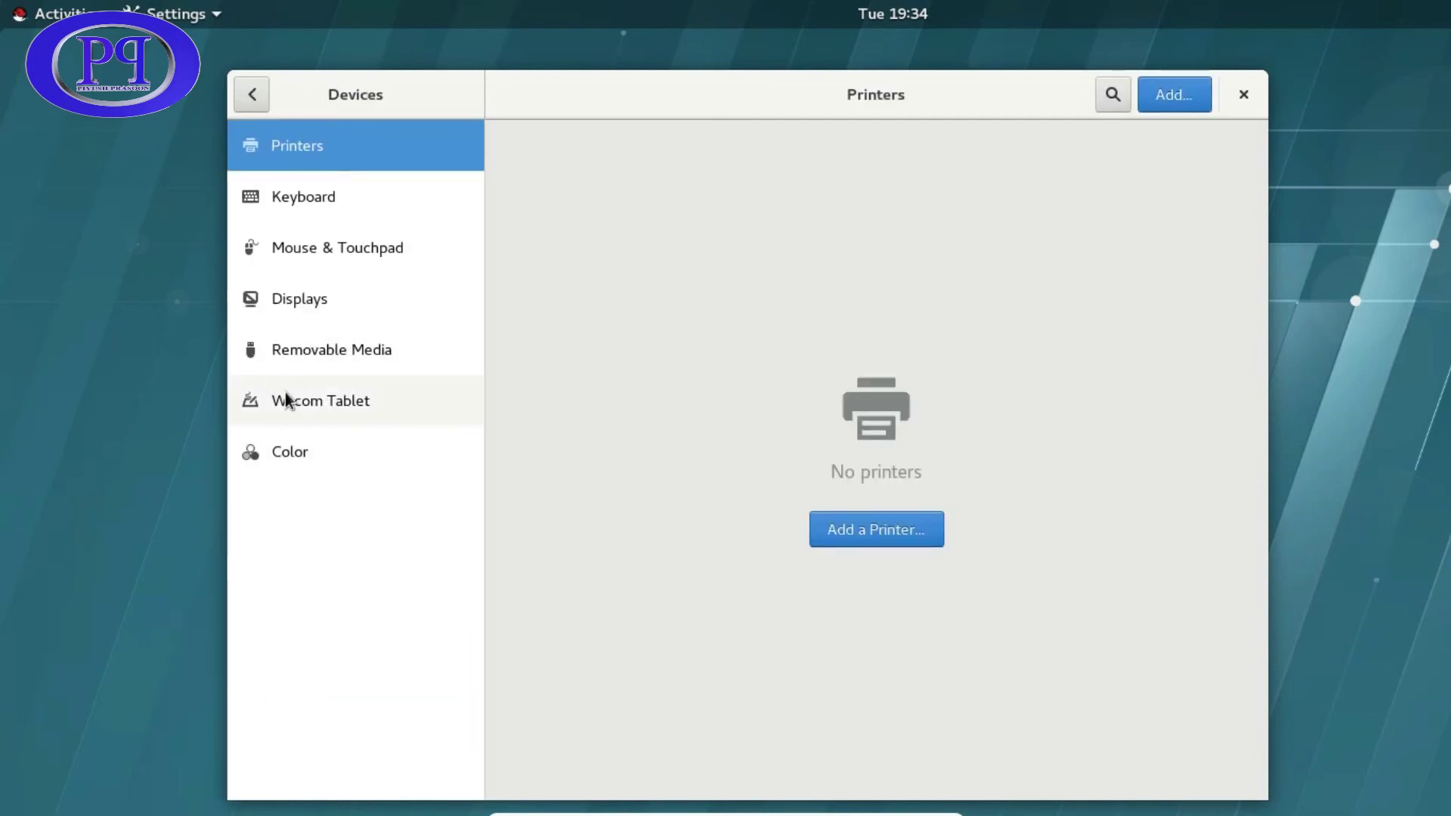
click(304, 302)
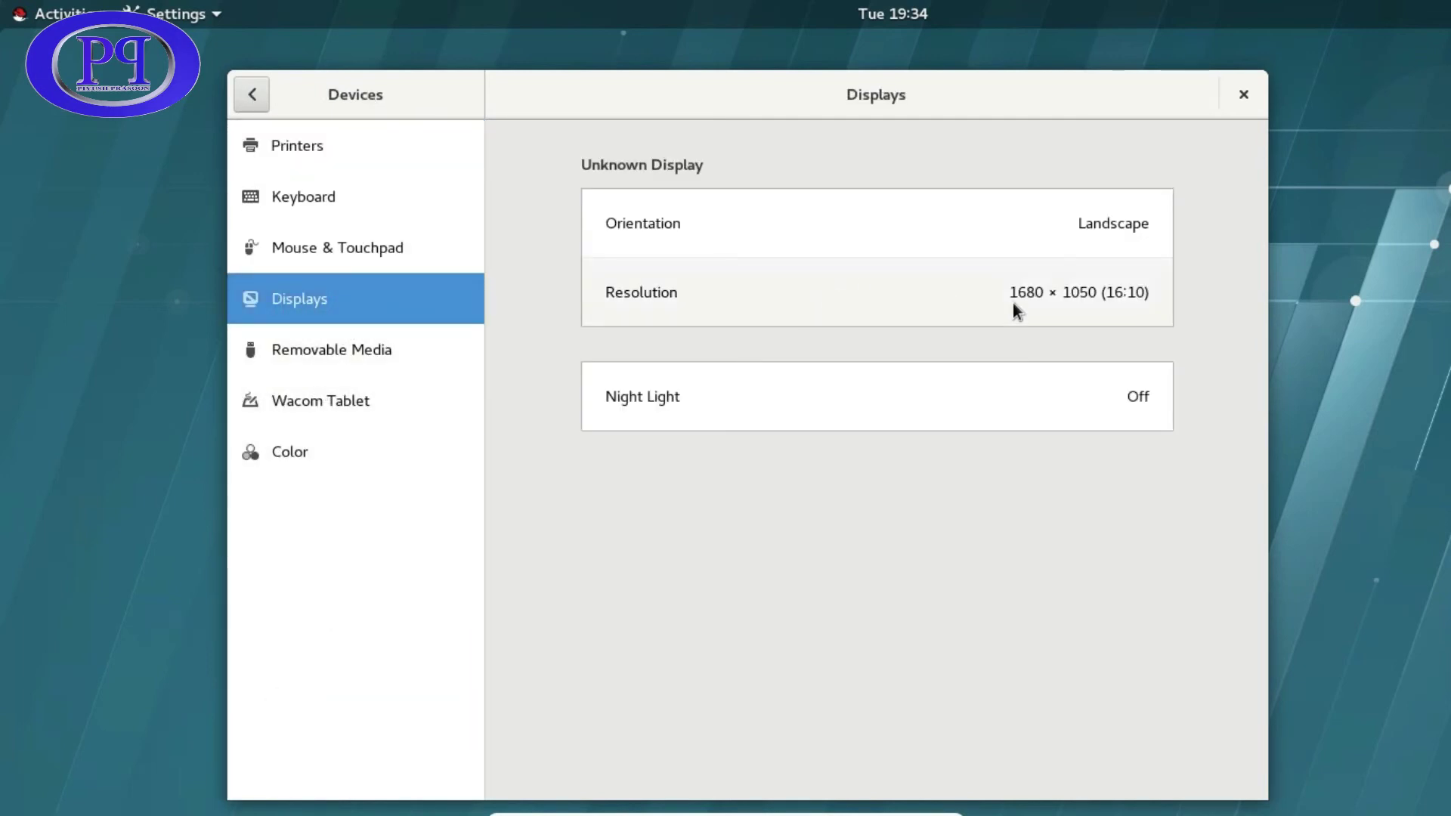
- Select 1360 × 768 (16:9) as the resolution, apply and keep it, then close Settings
click(1033, 307)
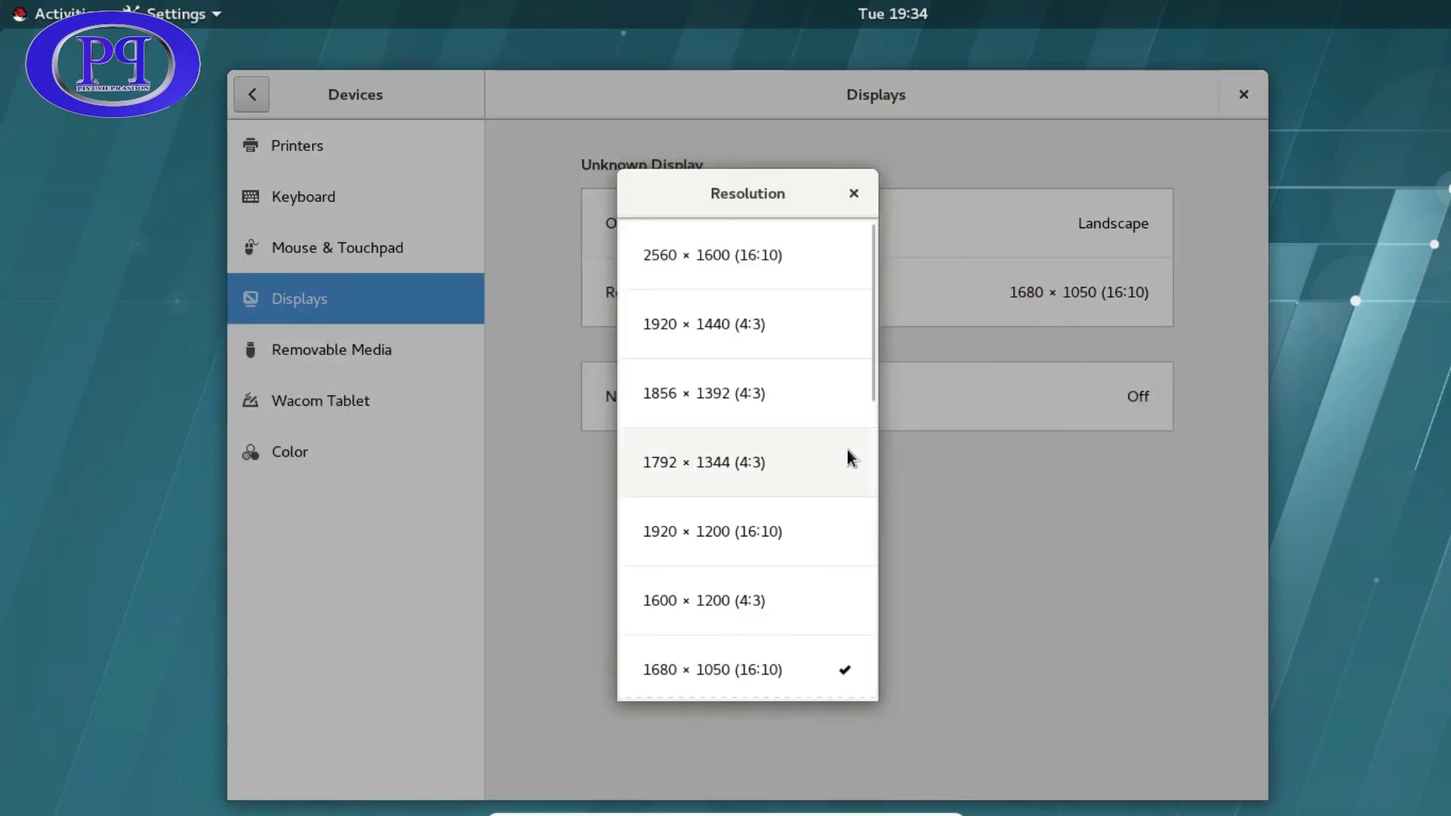
scroll(804, 564, down, 2)
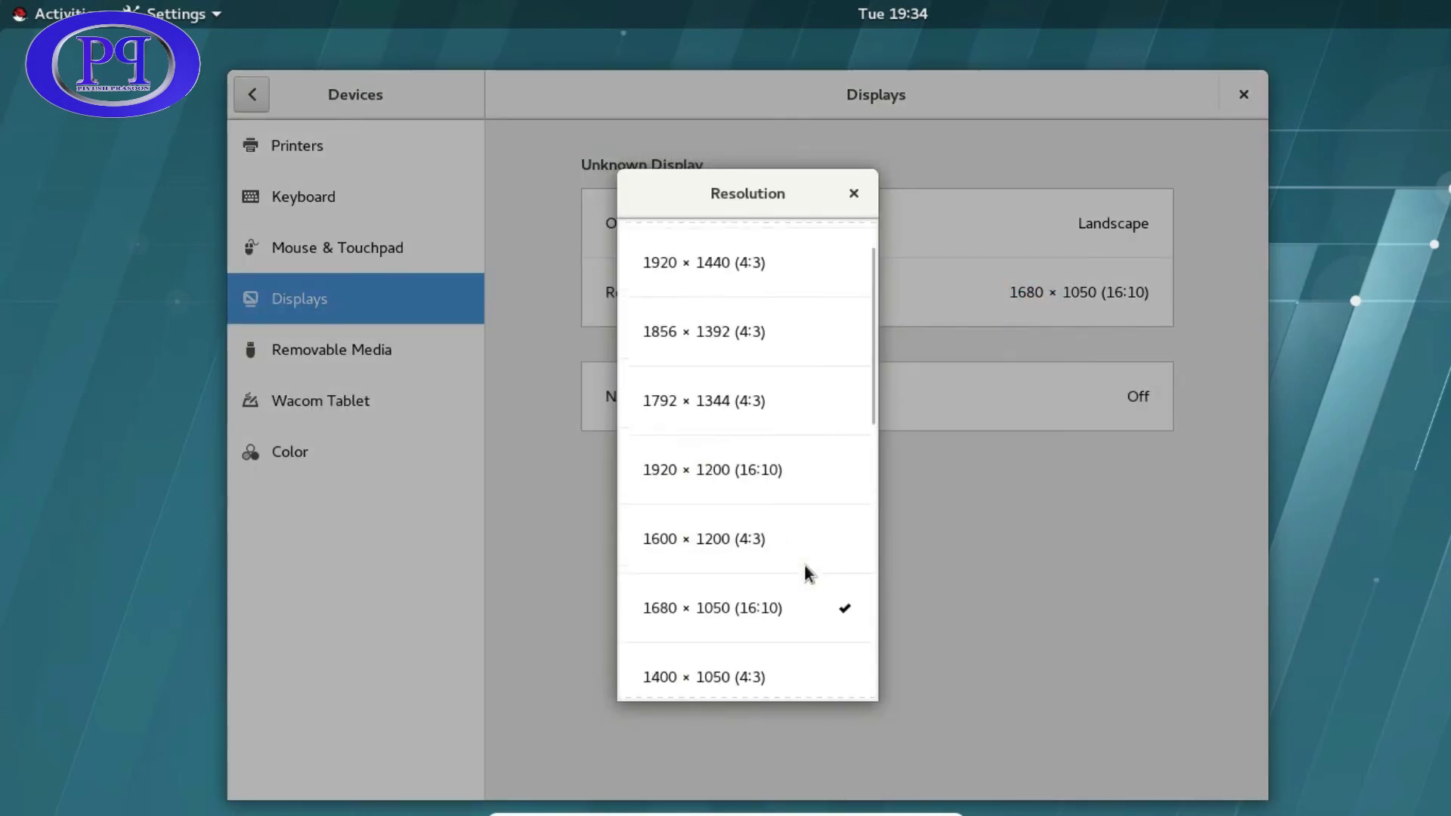
scroll(804, 564, down, 4)
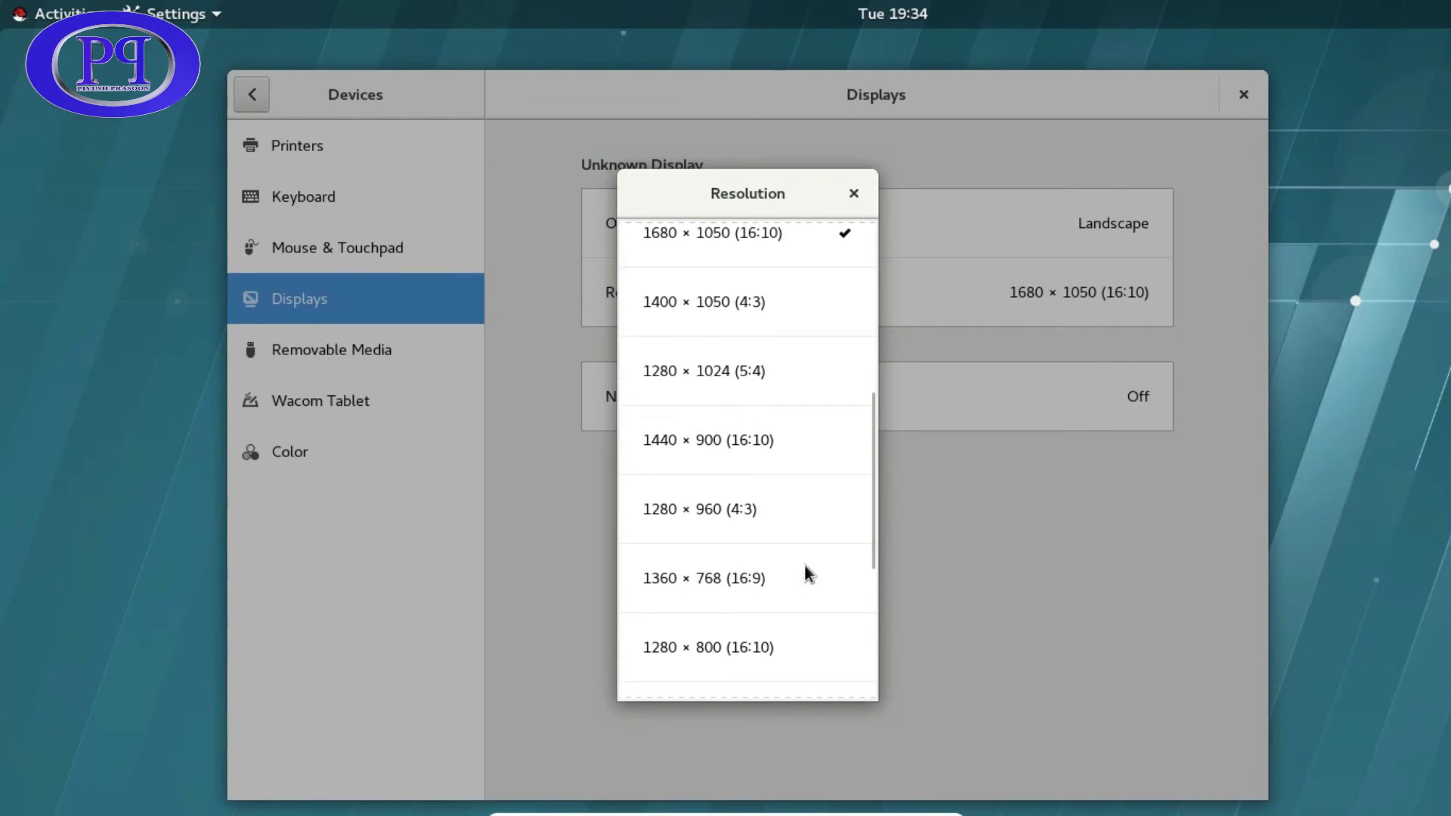
click(732, 574)
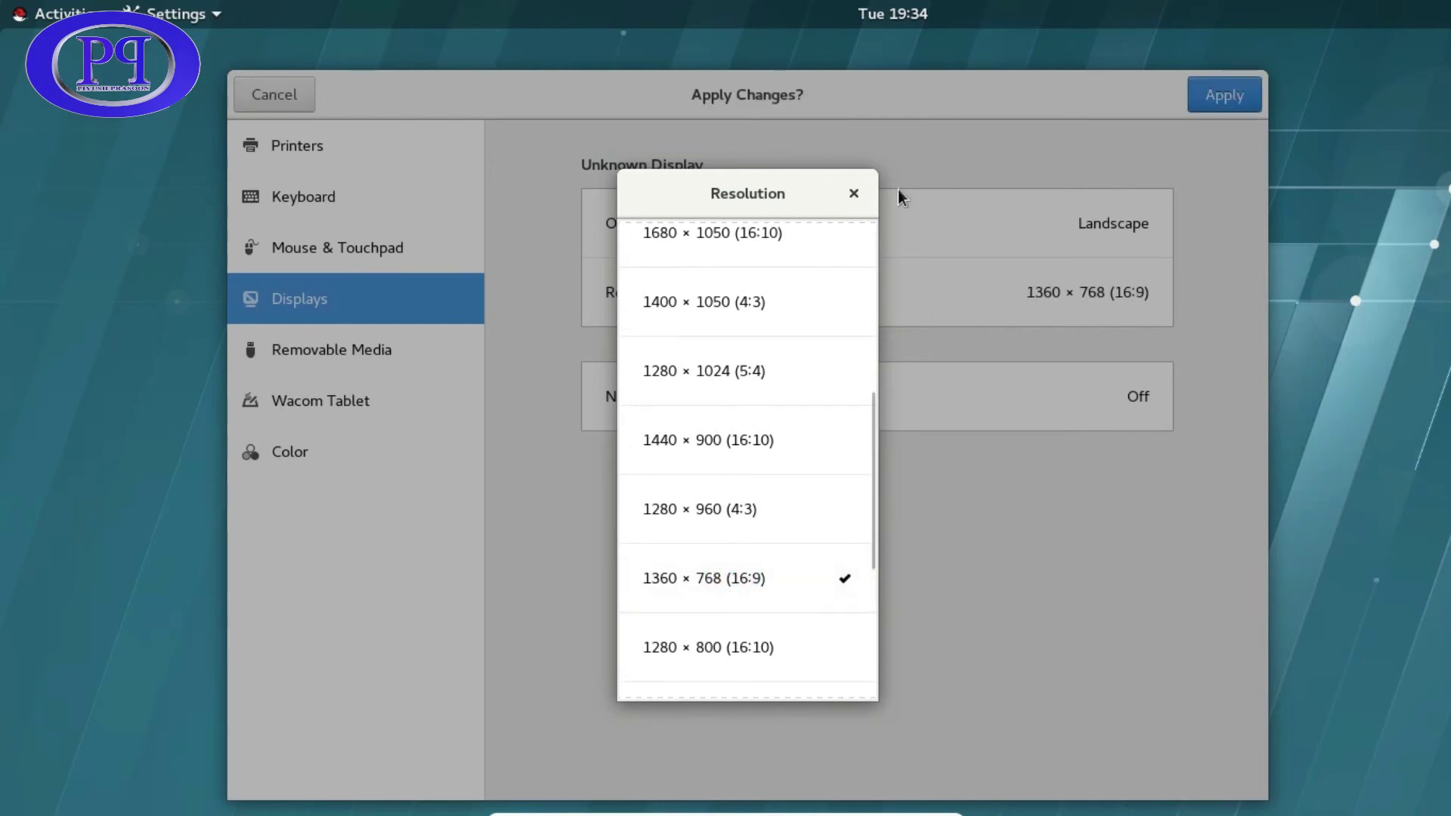
click(852, 193)
click(1241, 97)
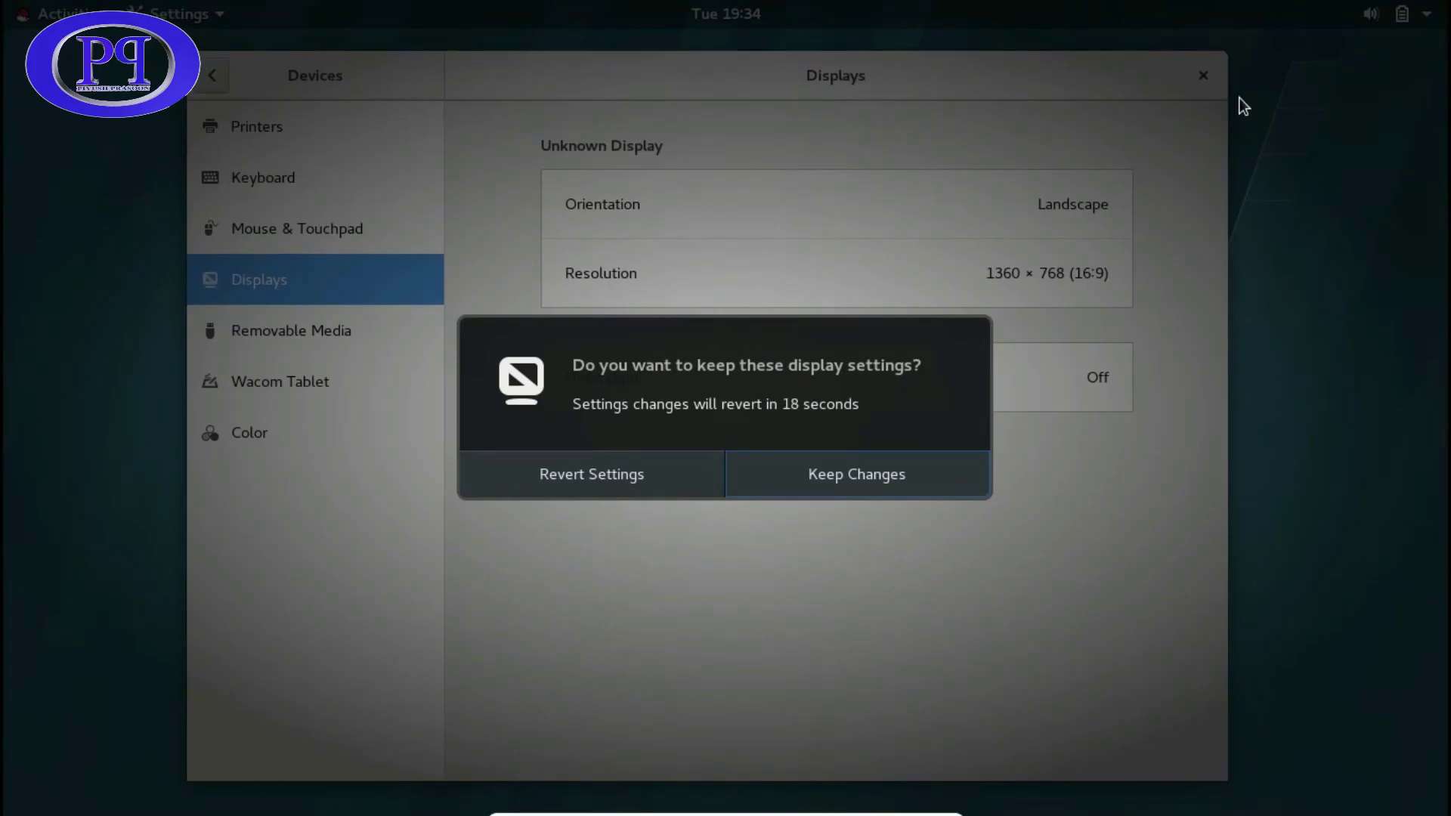
click(846, 478)
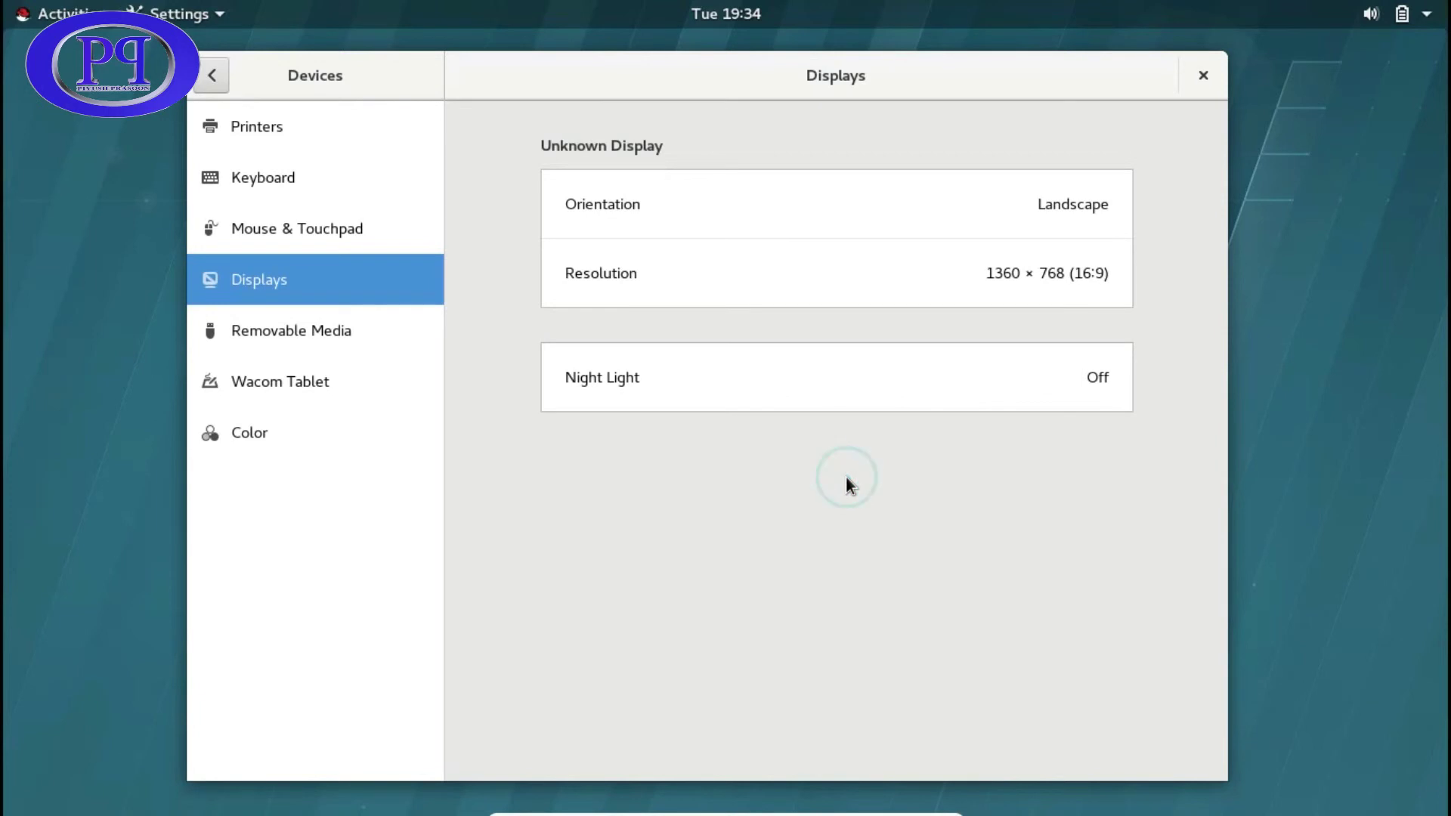
click(1212, 78)
- Open and close the Activities overview to return to the plain desktop while the VM restarts
right_click(511, 208)
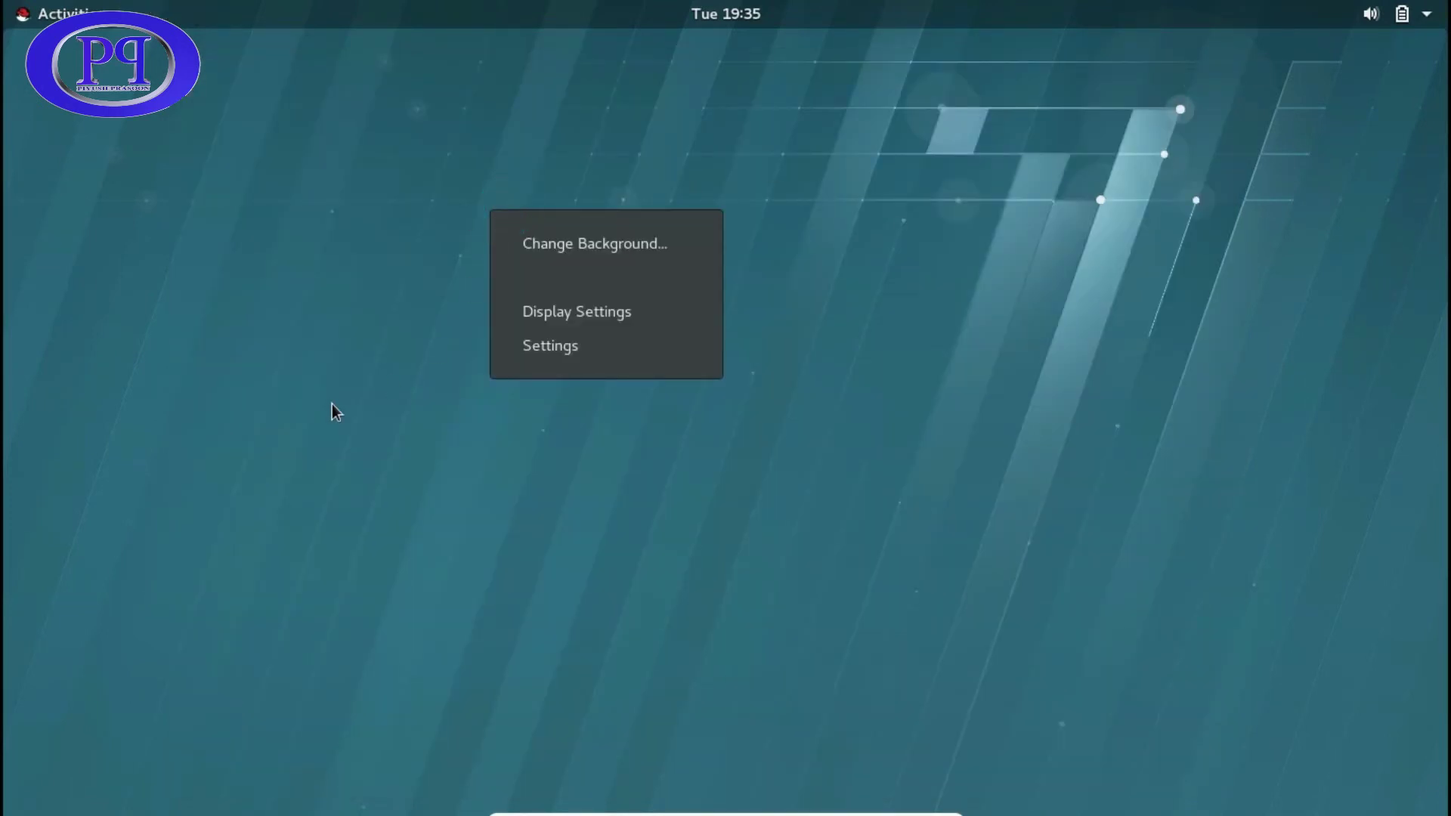
click(308, 410)
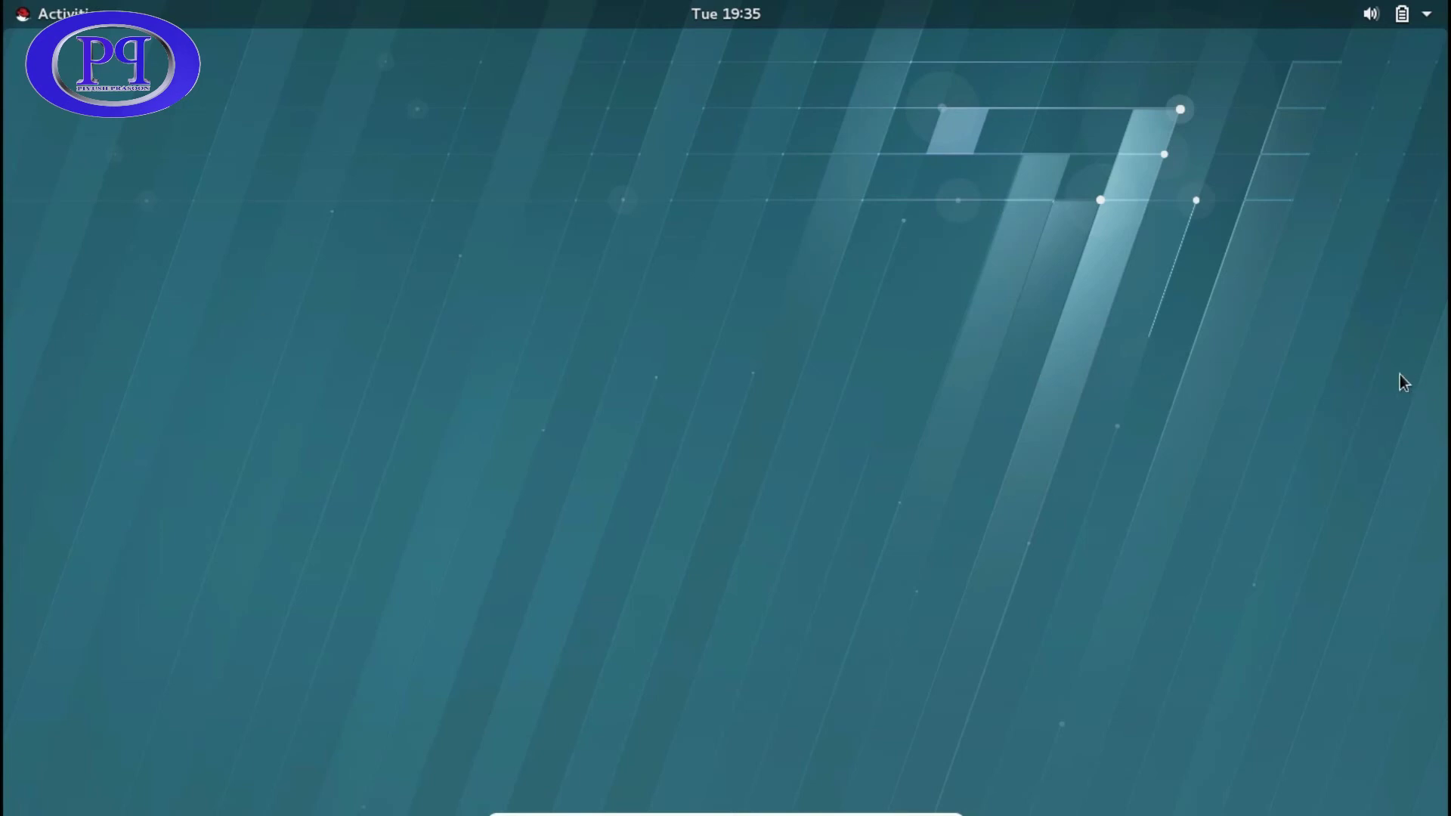
click(67, 11)
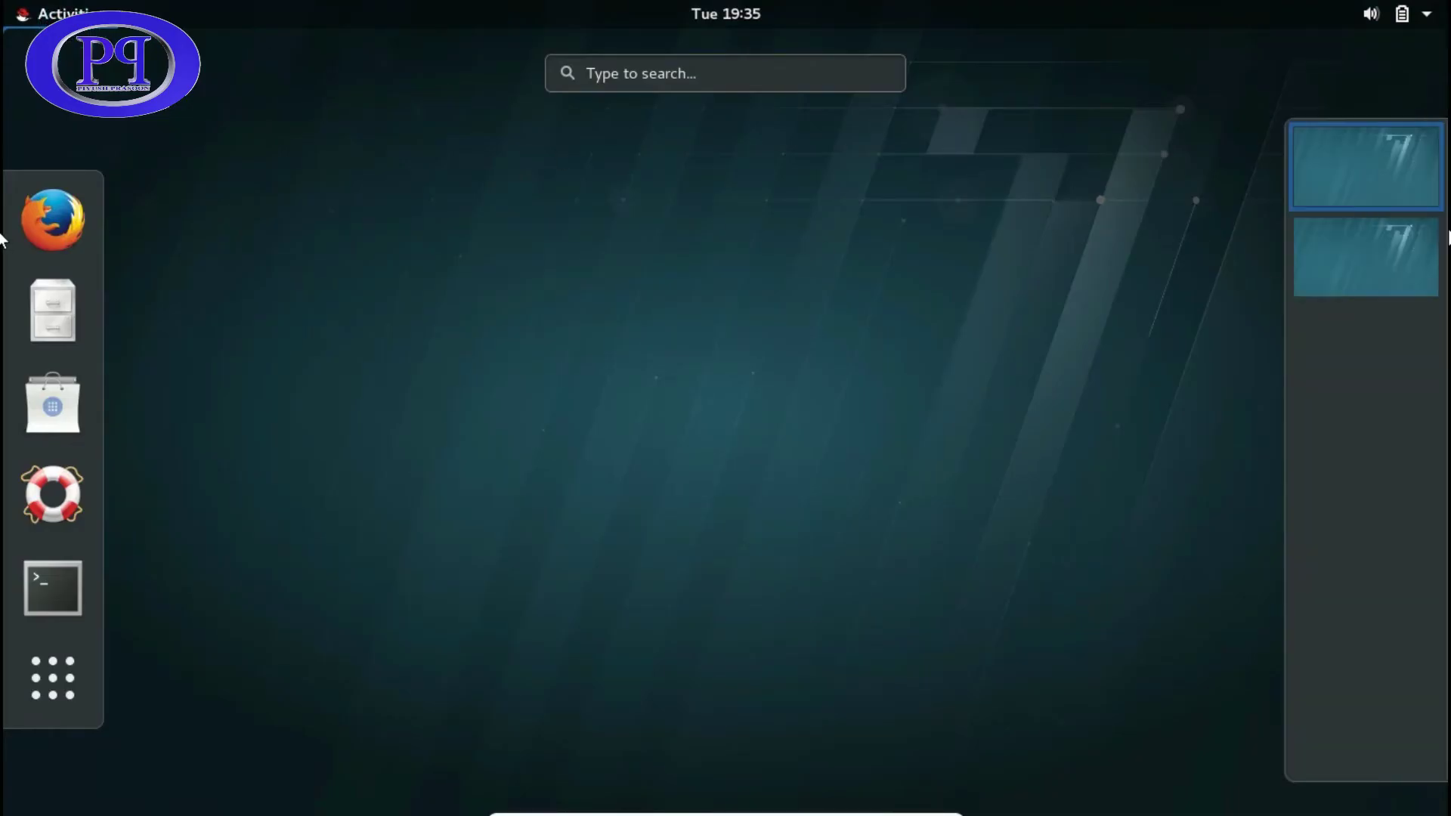
click(1376, 245)
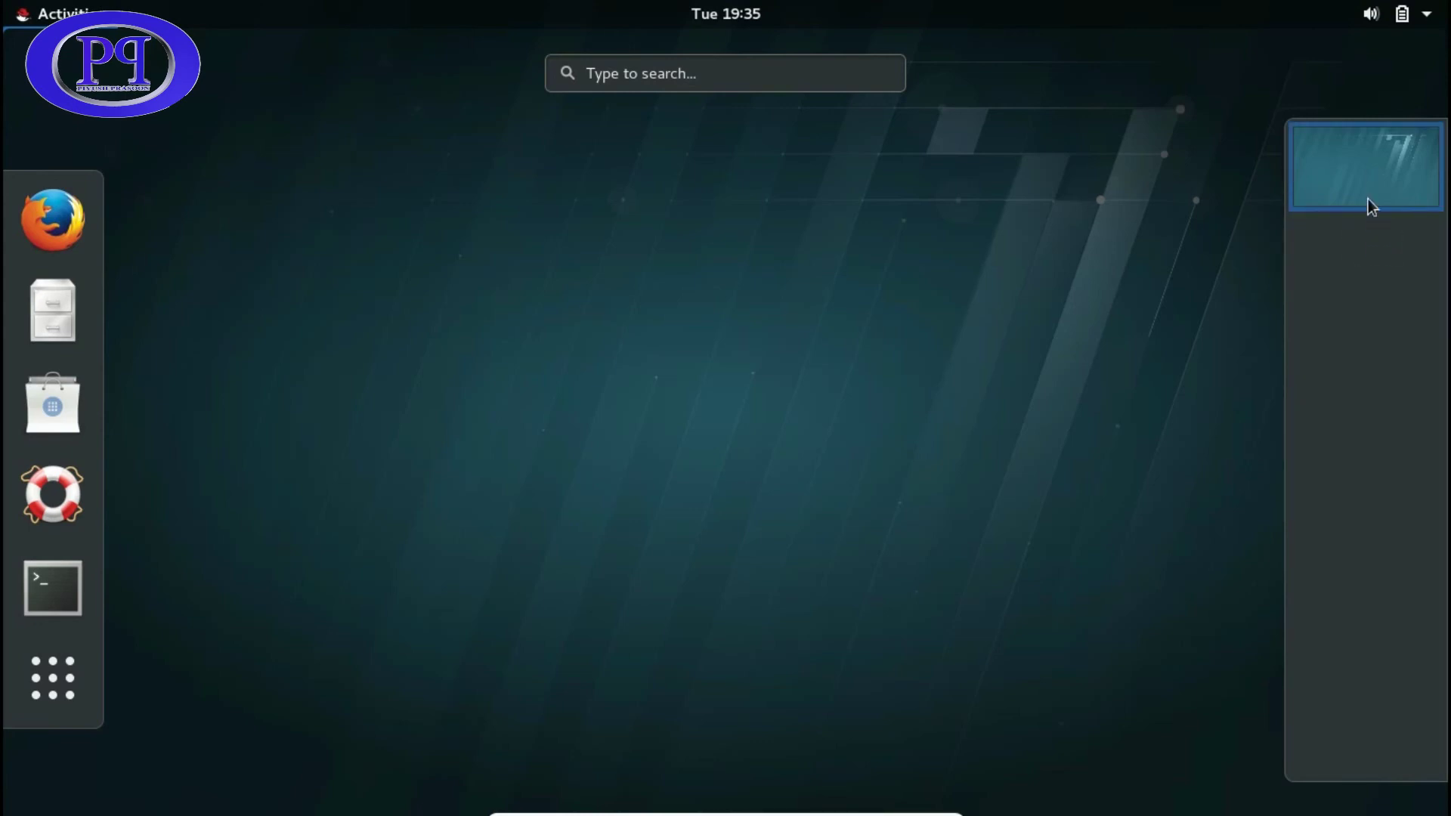
click(1364, 171)
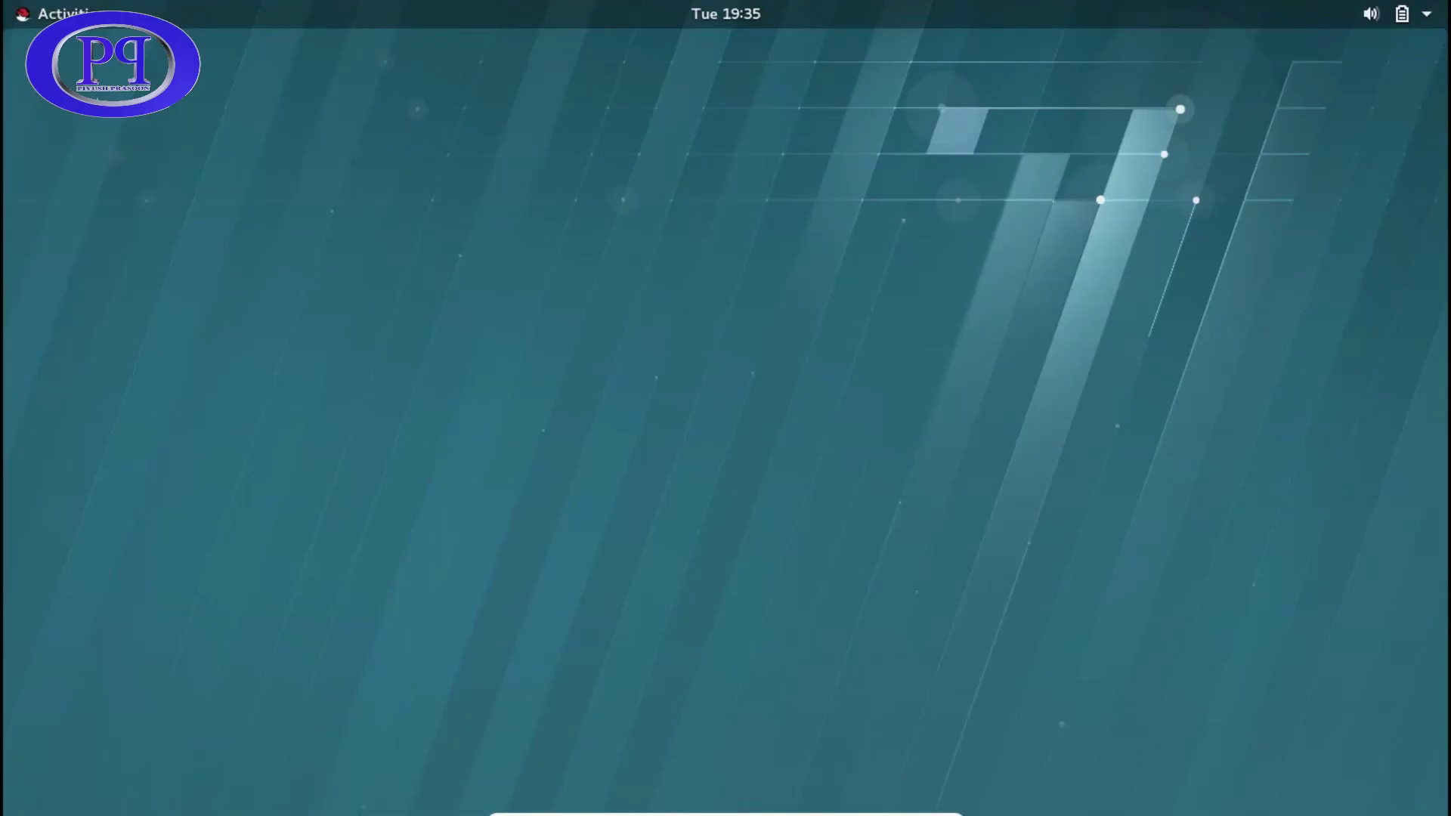
click(17, 13)
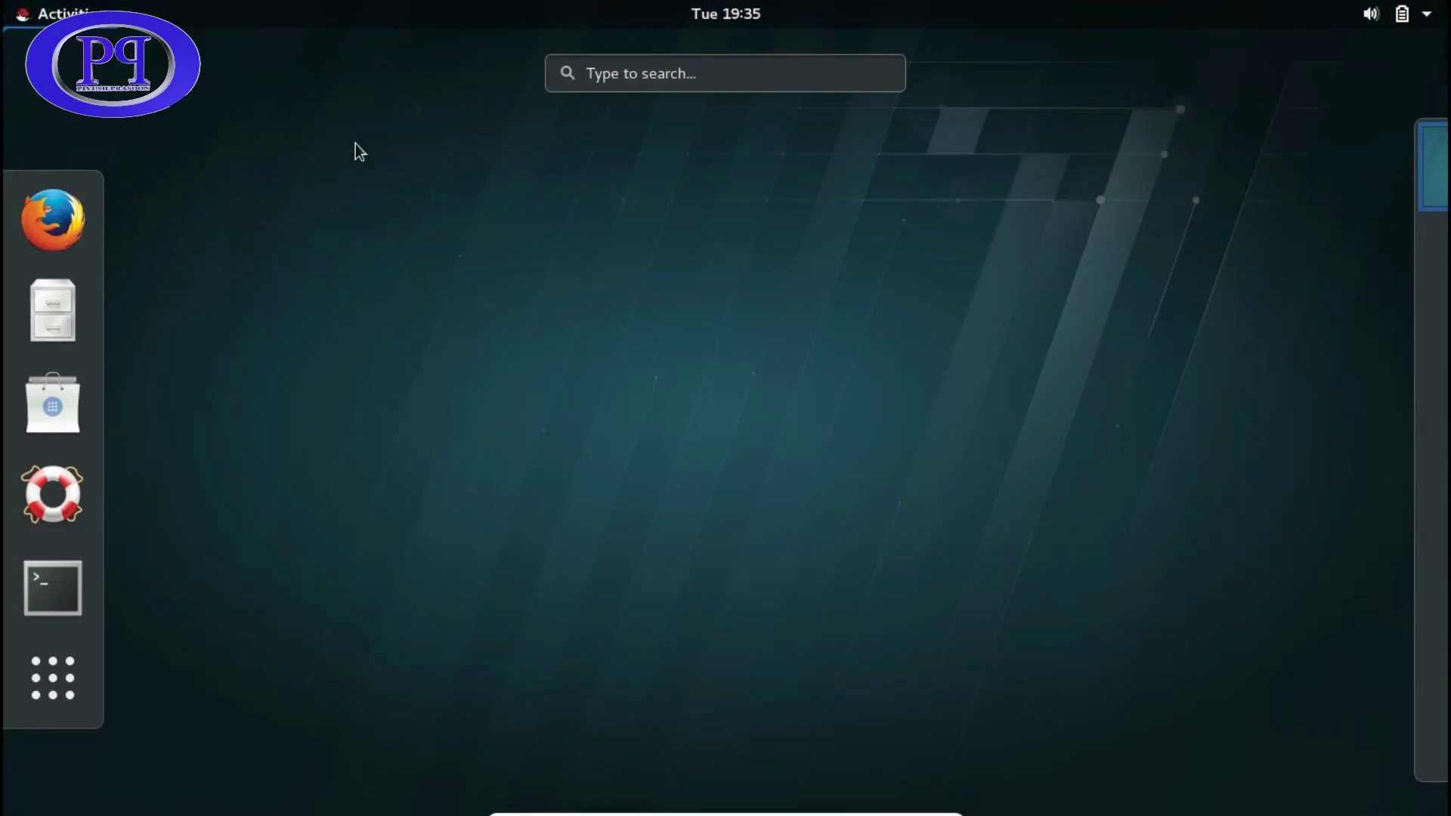
click(251, 466)
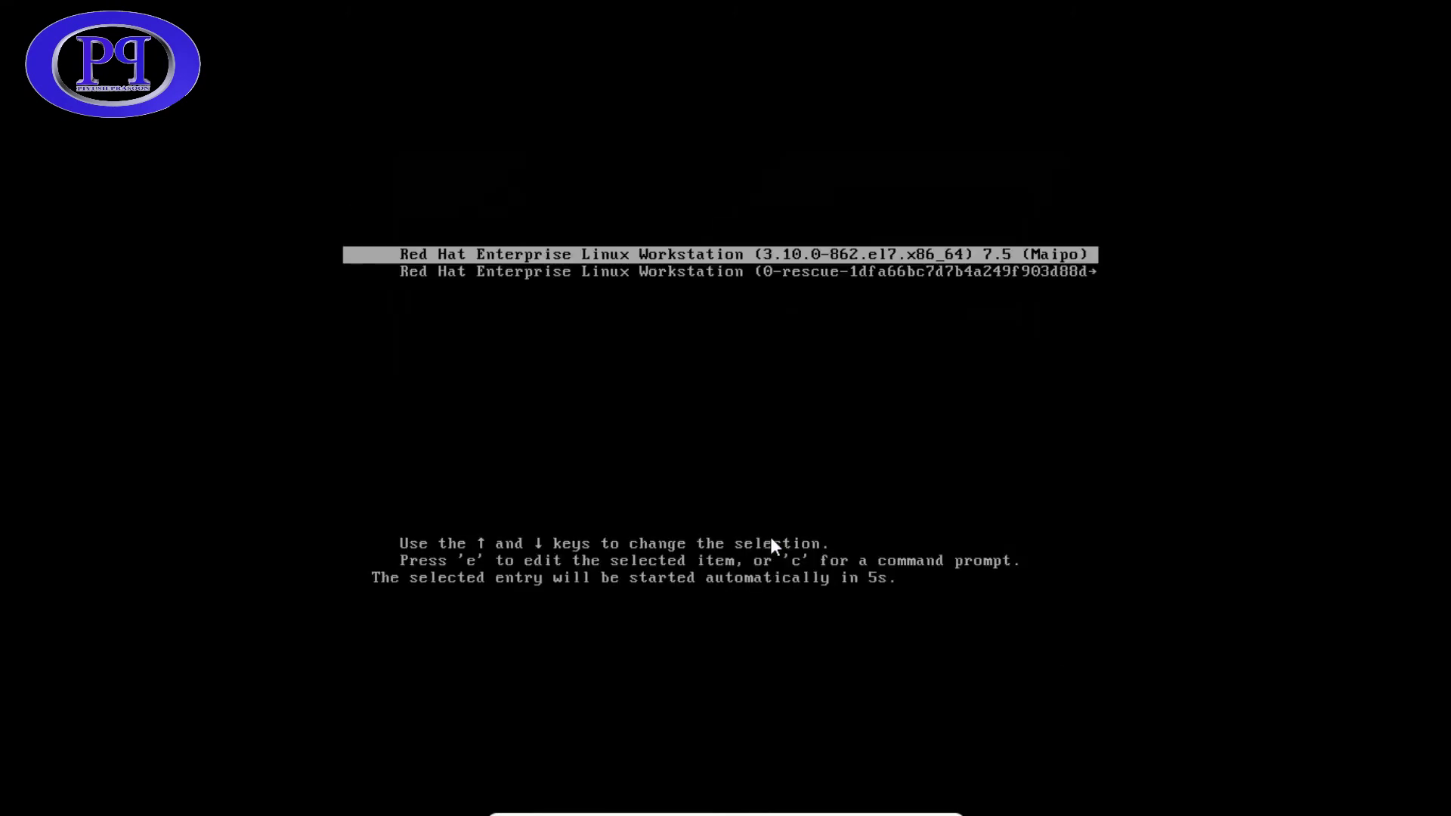
- Boot the default Red Hat Enterprise Linux Workstation 7.5 GRUB entry
key(Return)
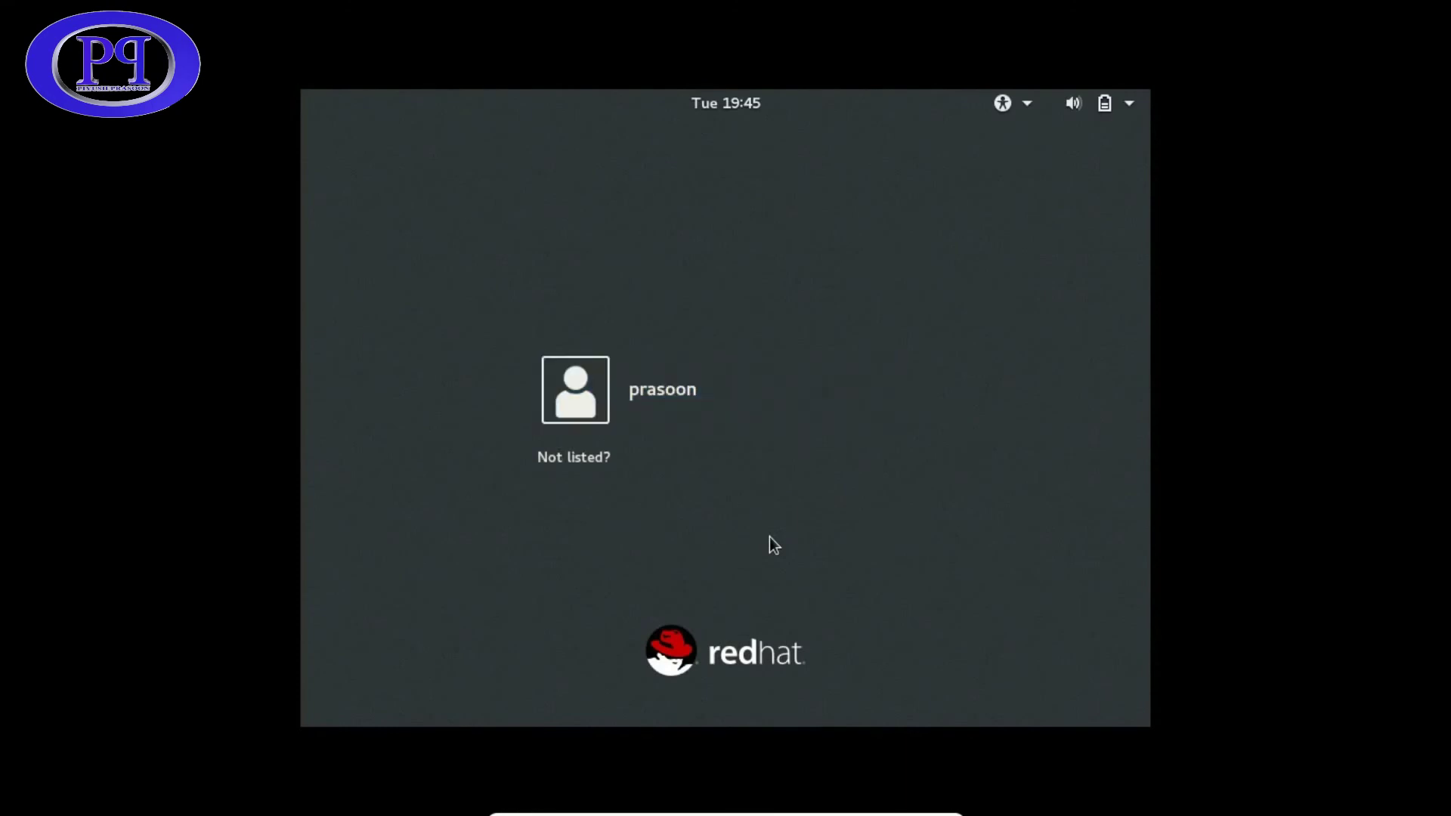
- Choose Not listed? at the login screen and enter the username root
key(Tab)
key(Return)
text(root)
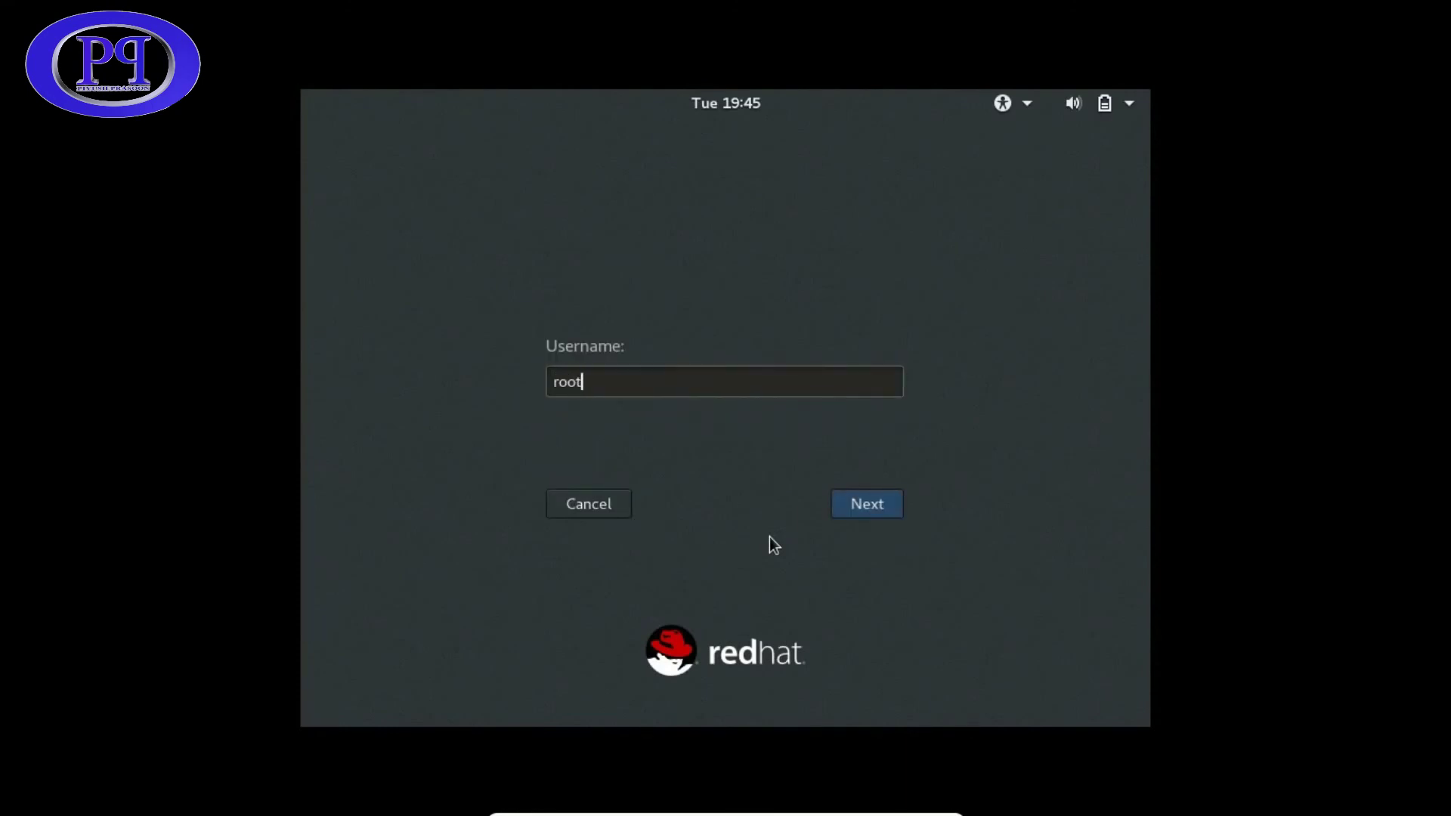
key(Return)
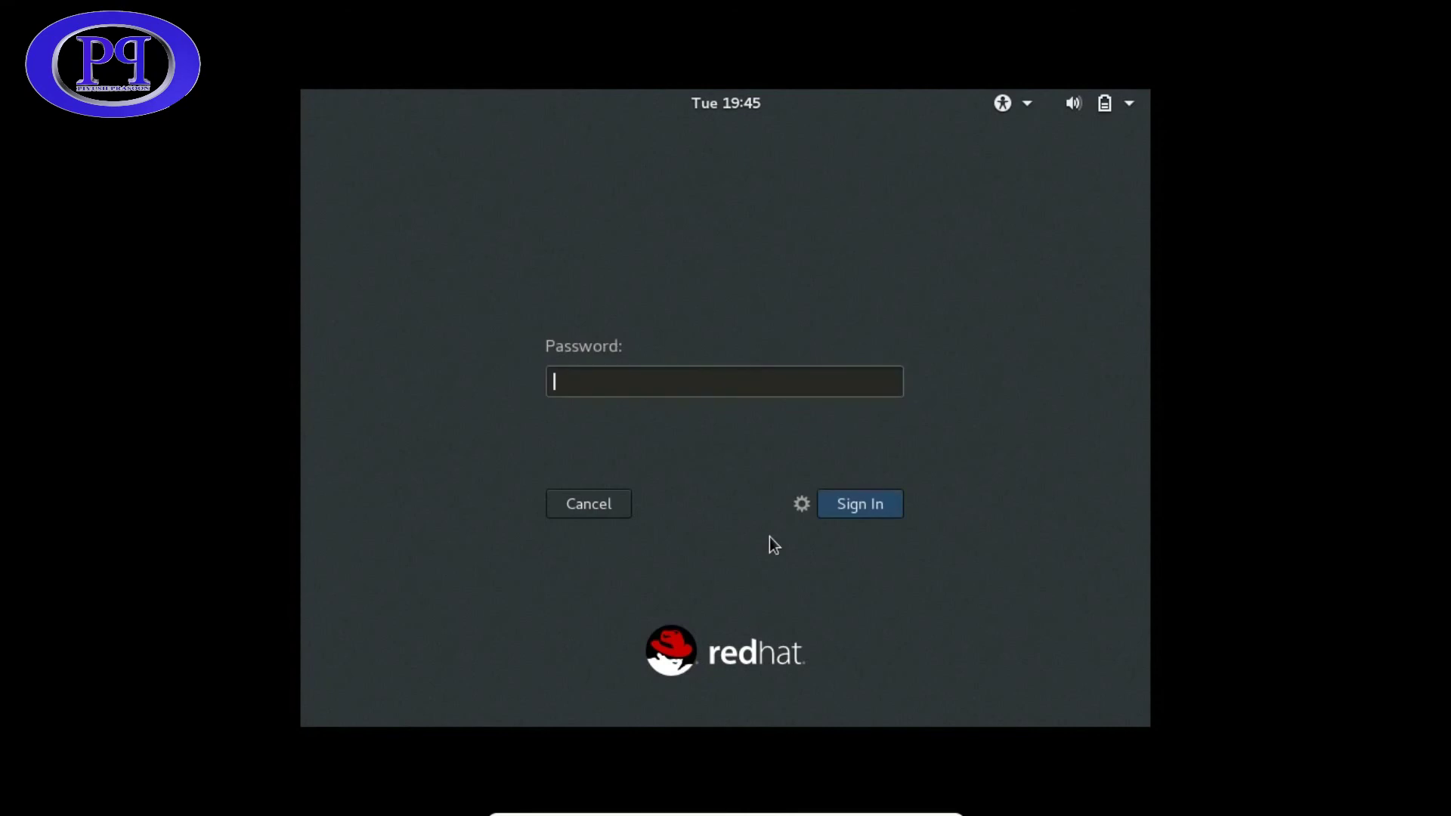
- Select the GNOME Classic session and sign in with the root password
click(801, 505)
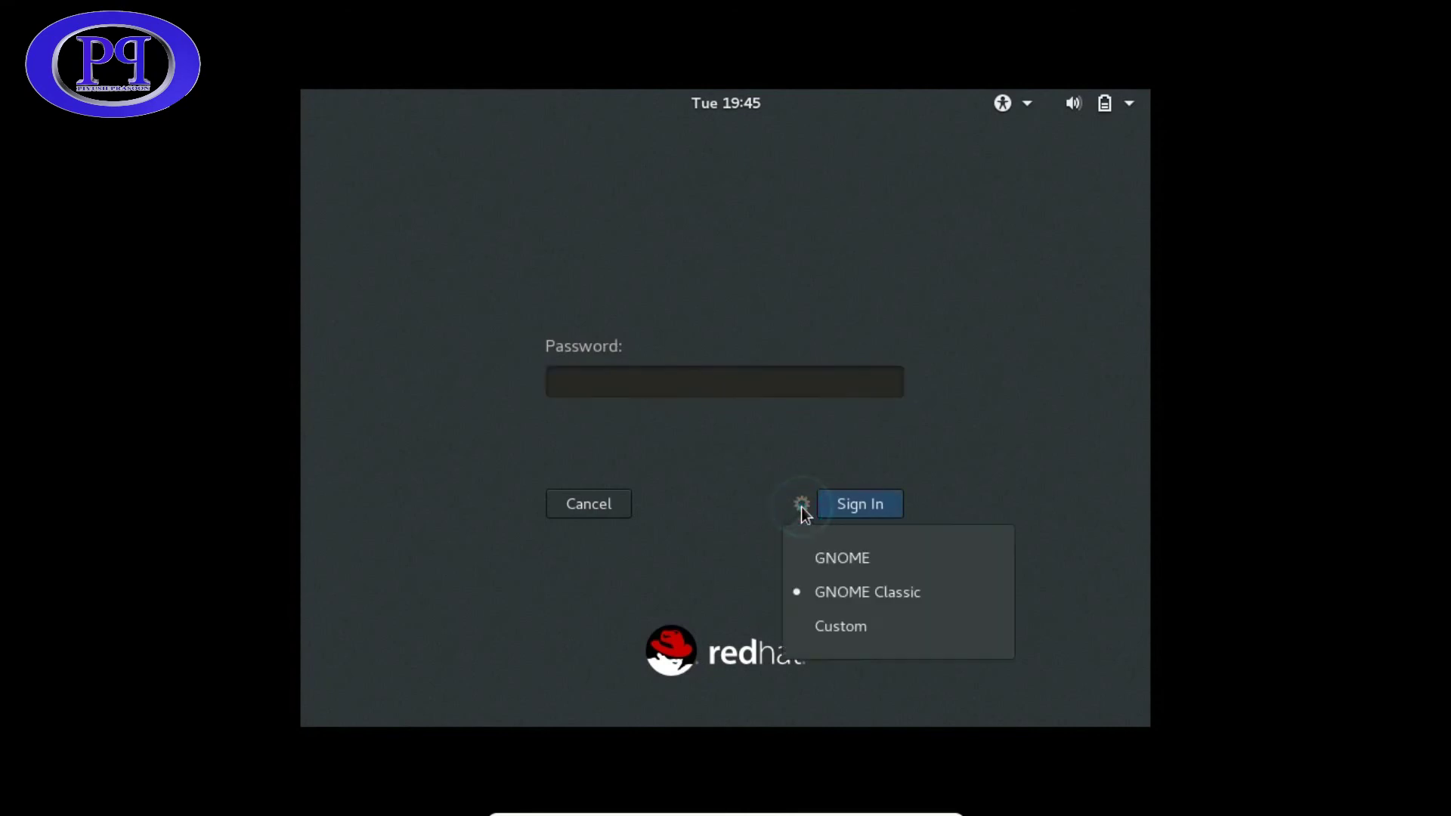
click(855, 633)
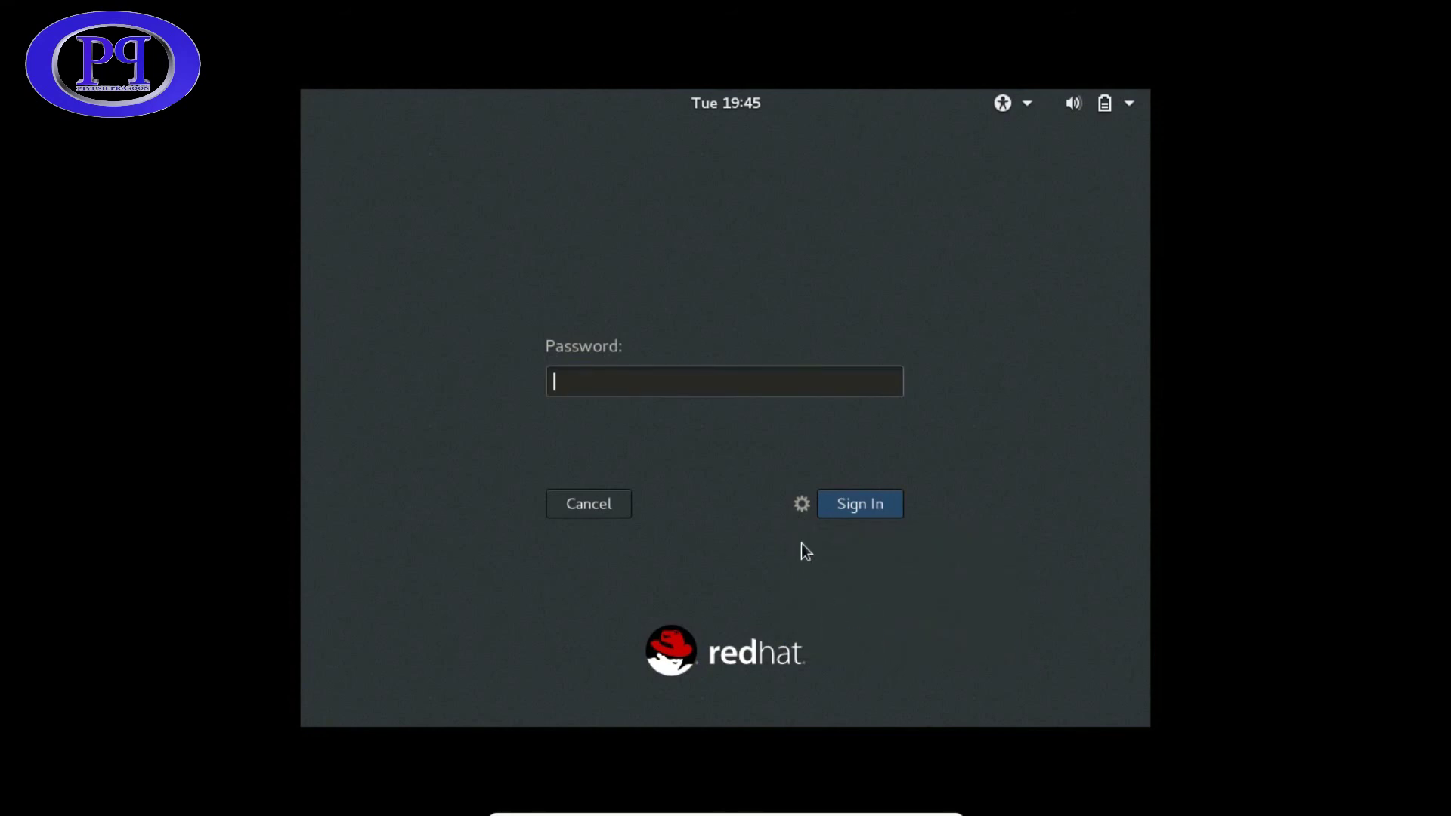
click(803, 507)
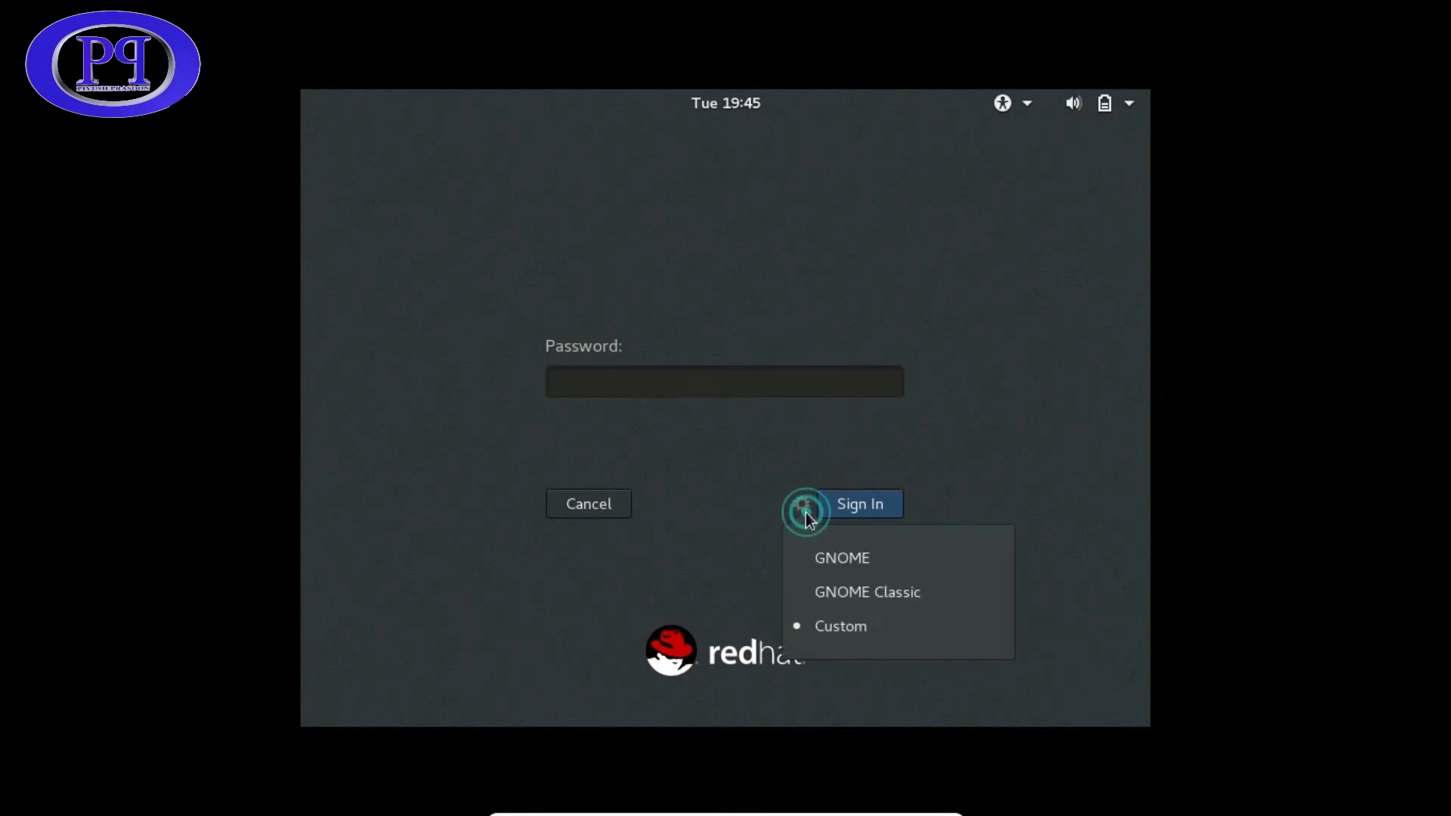
click(850, 593)
text(red)
key(BackSpace)
key(BackSpace)
key(BackSpace)
text(redhat)
key(Return)
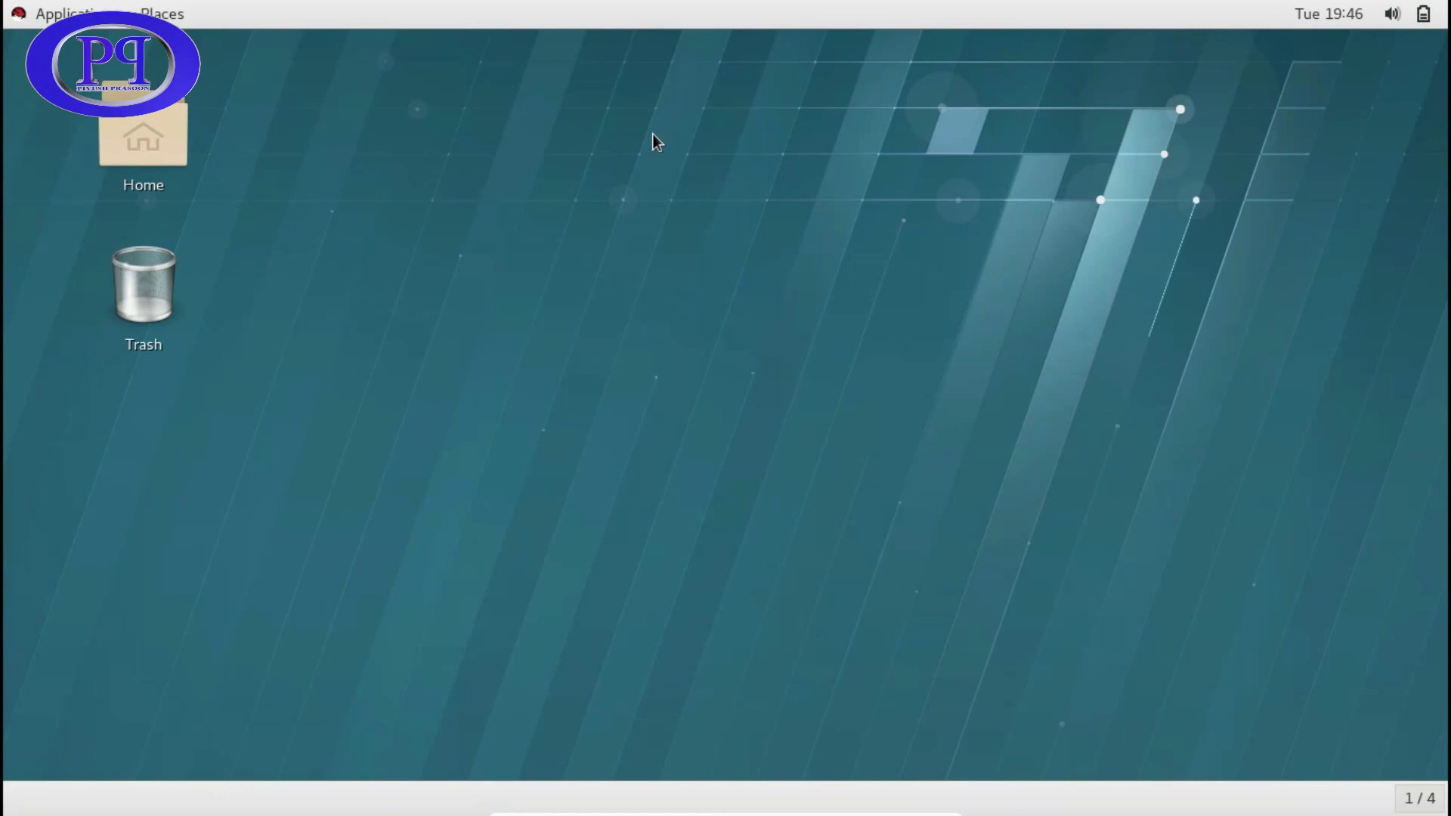
- Choose Change Background from the desktop's right-click menu
right_click(408, 133)
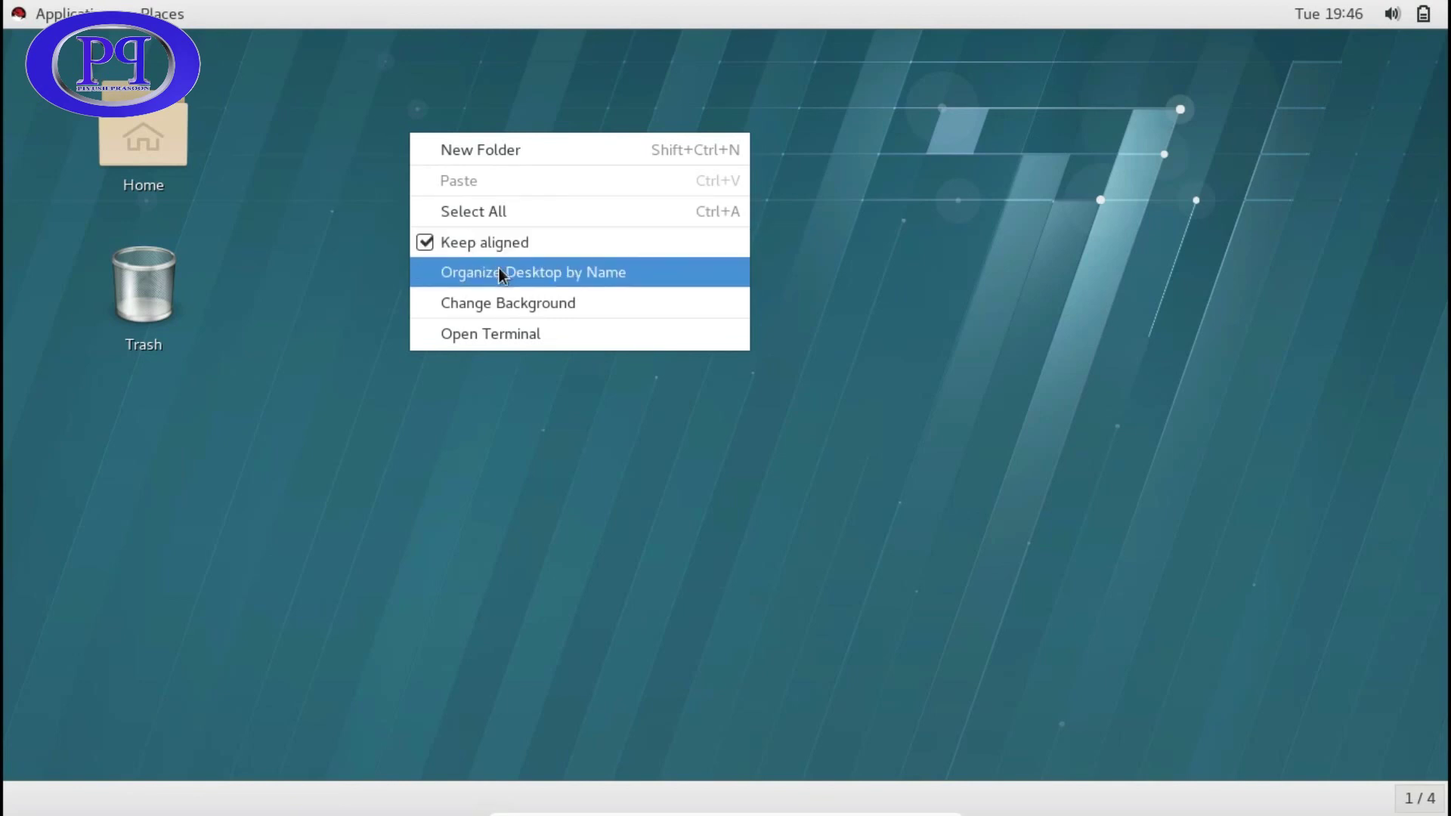
click(545, 307)
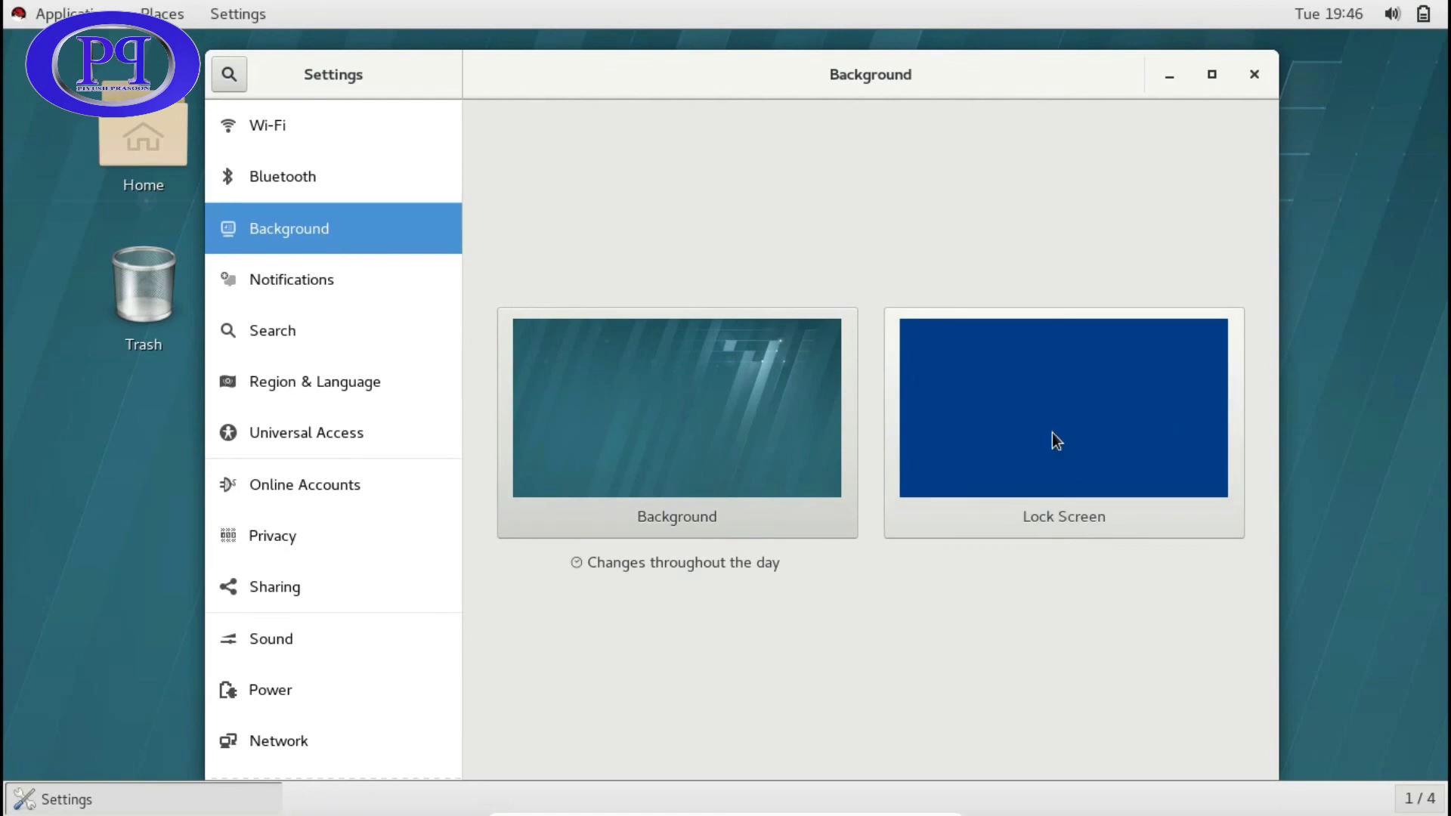
- Pick the blue-cubes image from Wallpapers as the desktop background, then close Settings
click(668, 455)
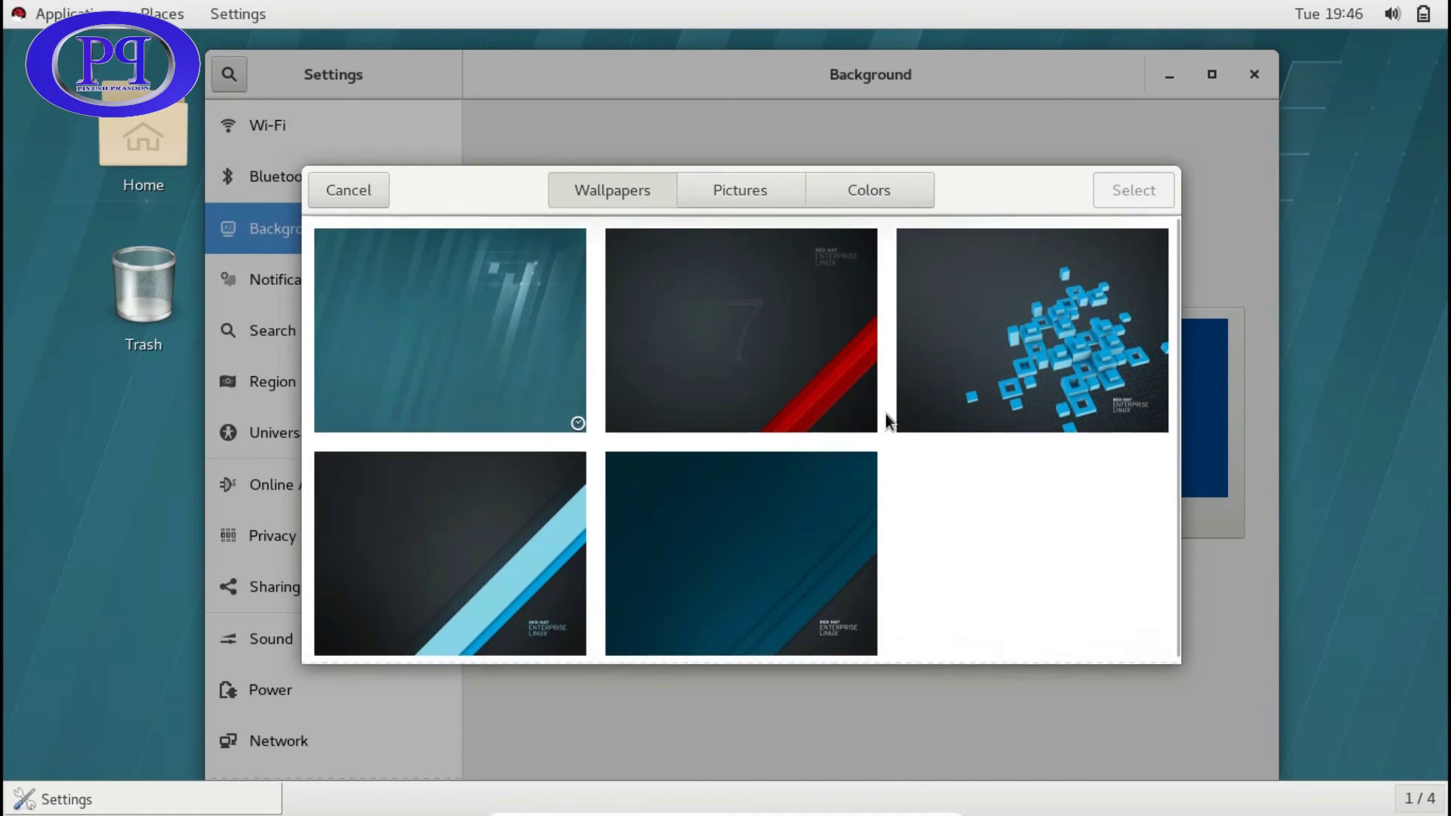
click(745, 193)
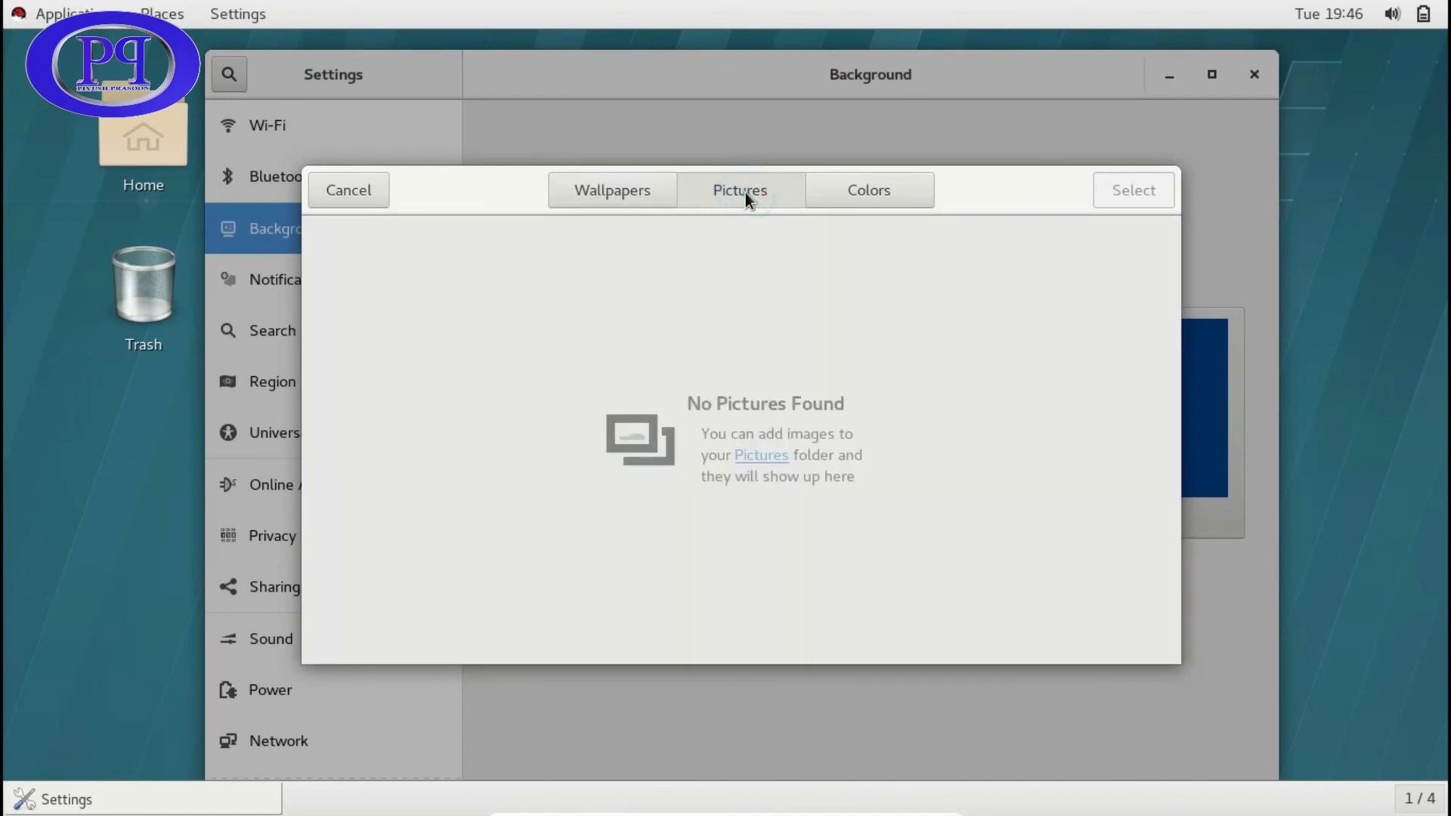
click(841, 198)
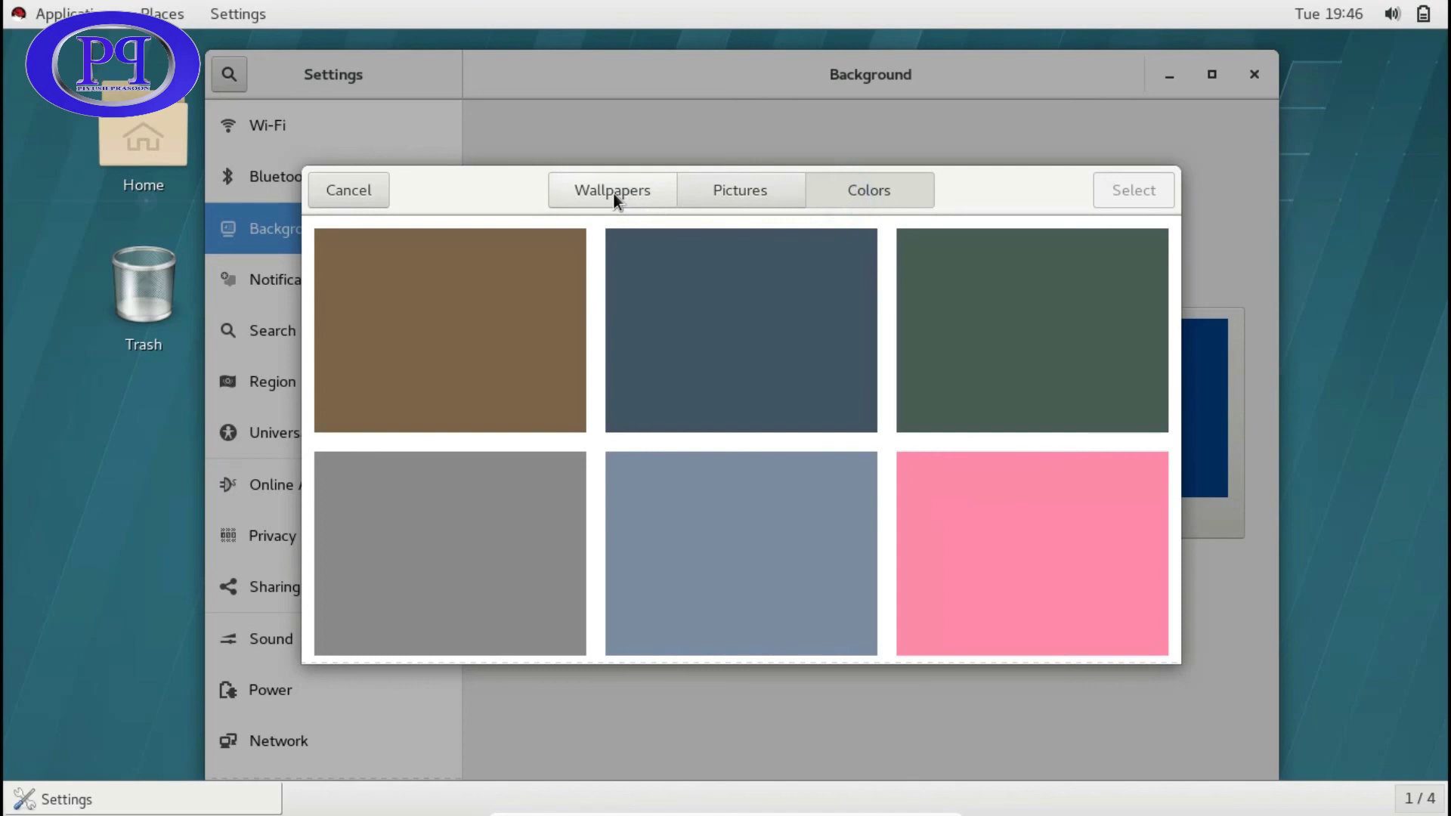
click(614, 192)
click(1109, 360)
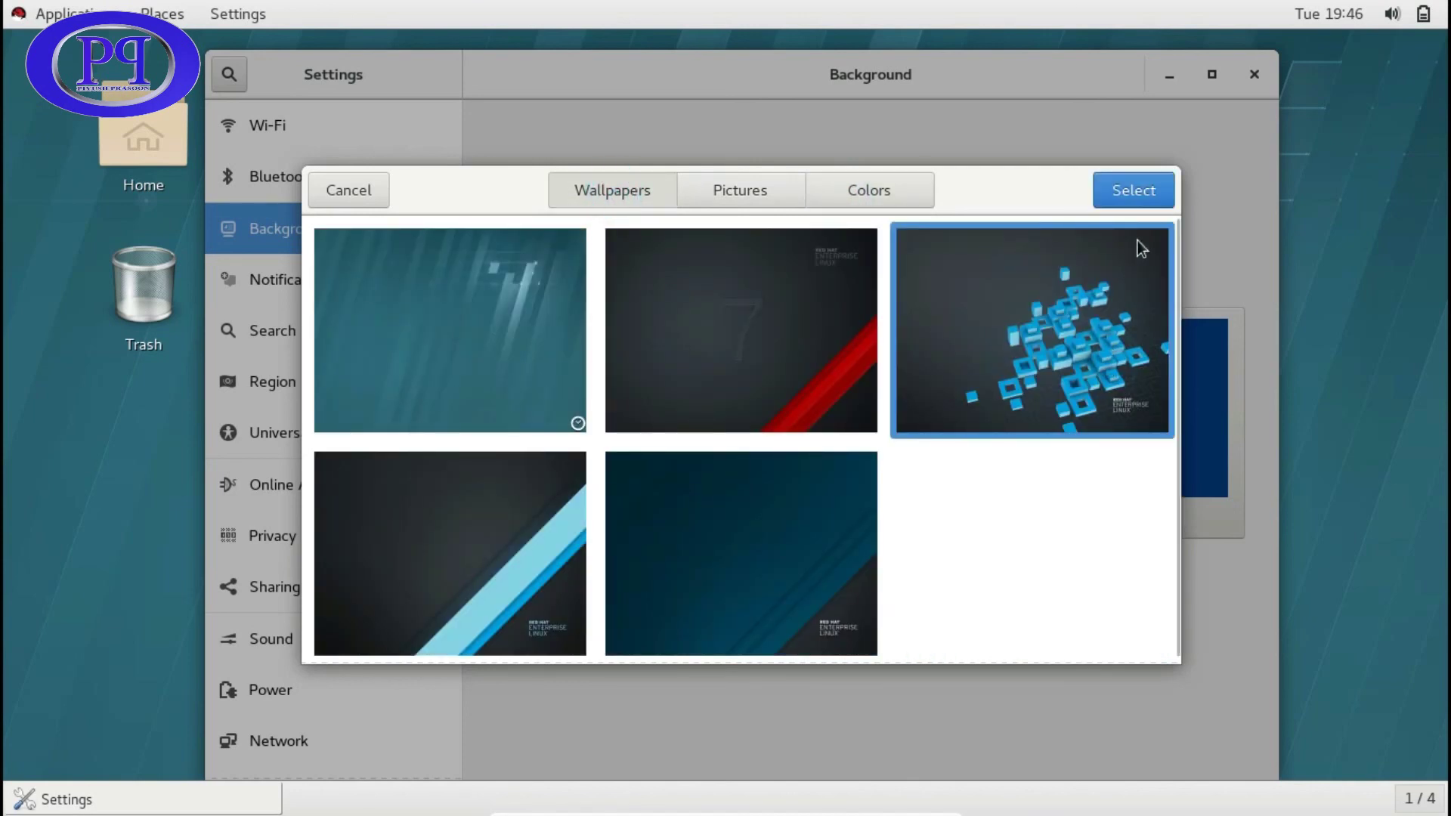
click(1127, 196)
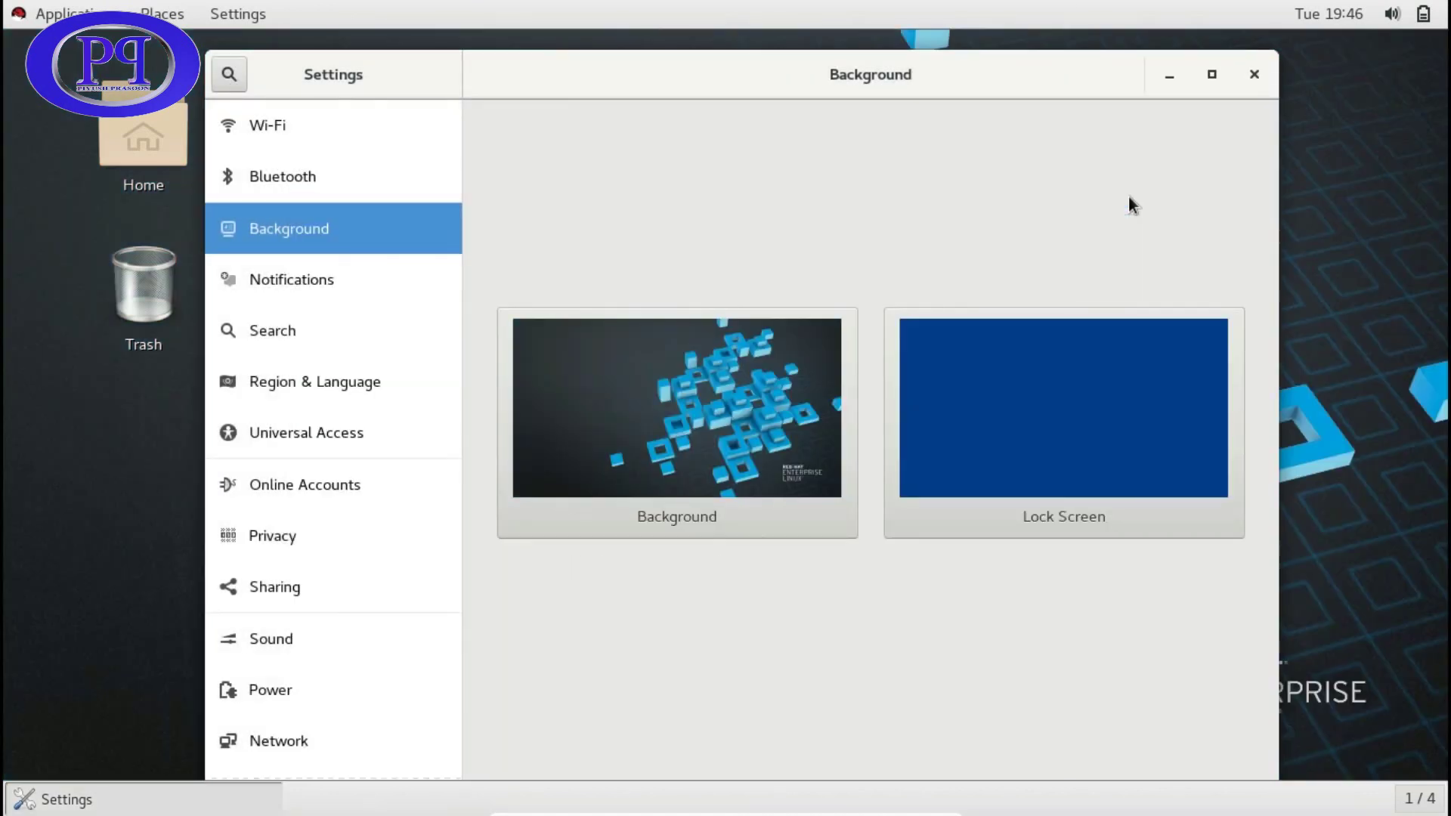
click(1254, 76)
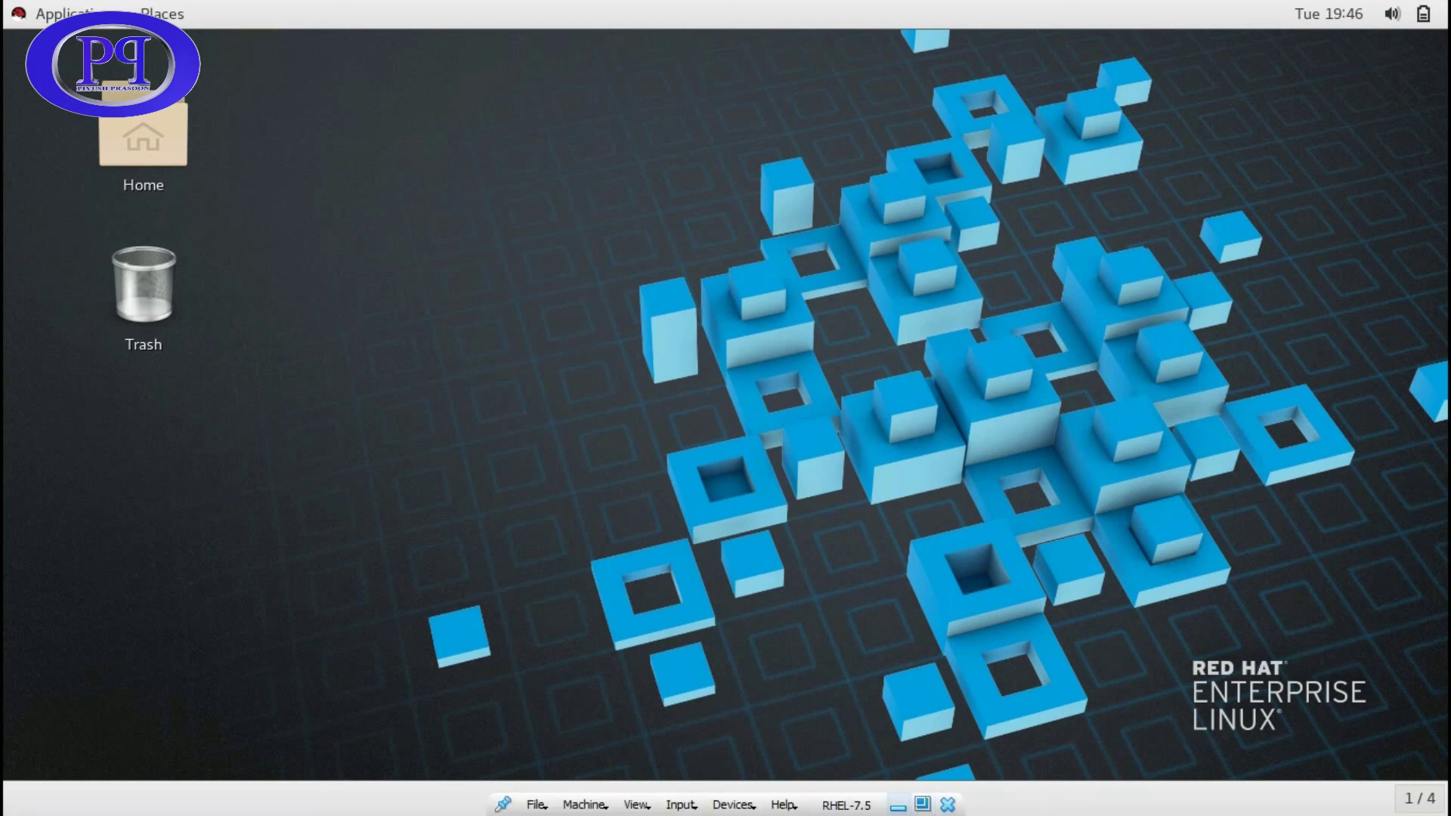
- Power off the guest using the power button in the top-right system menu
click(1413, 799)
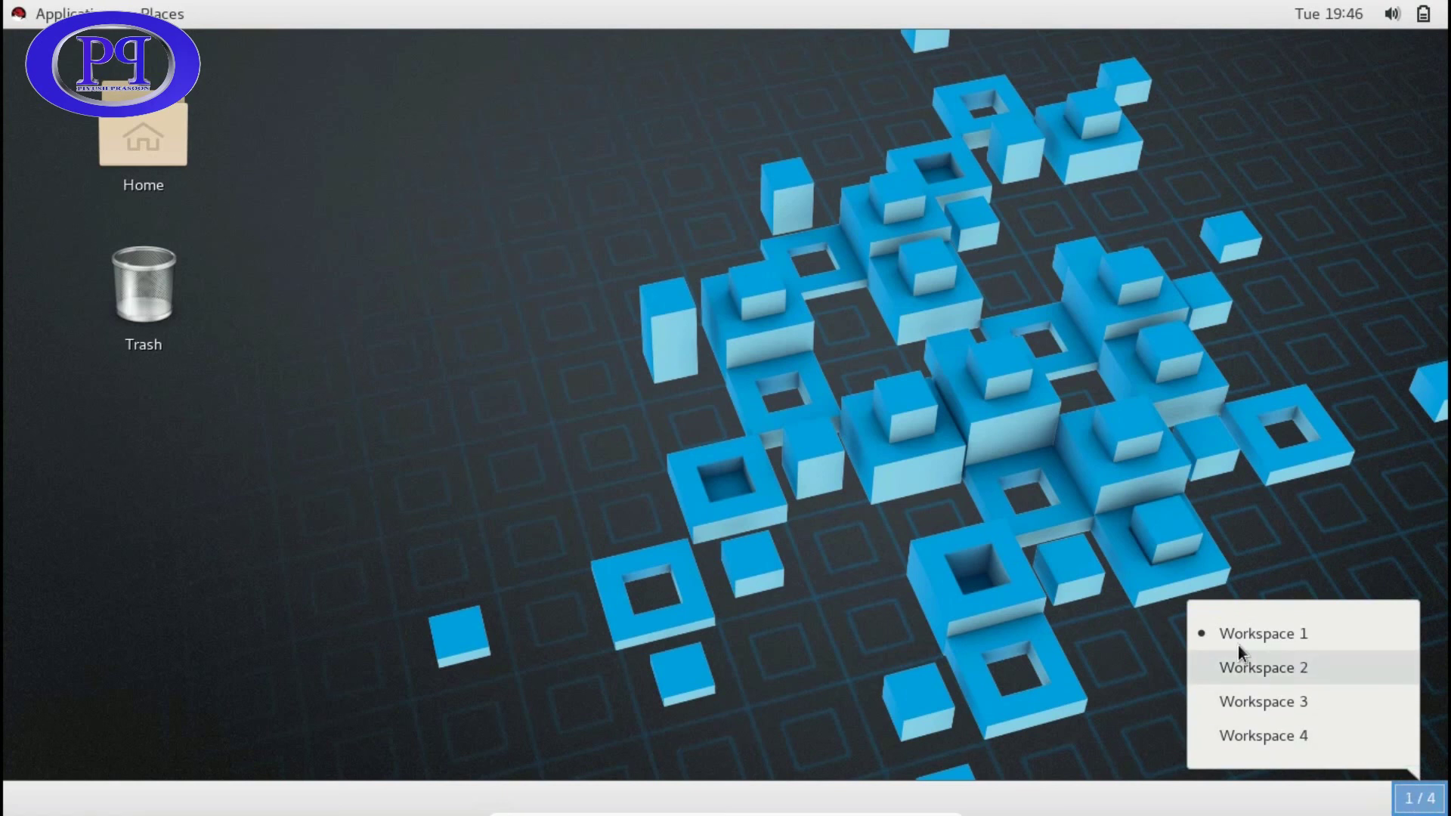
click(784, 328)
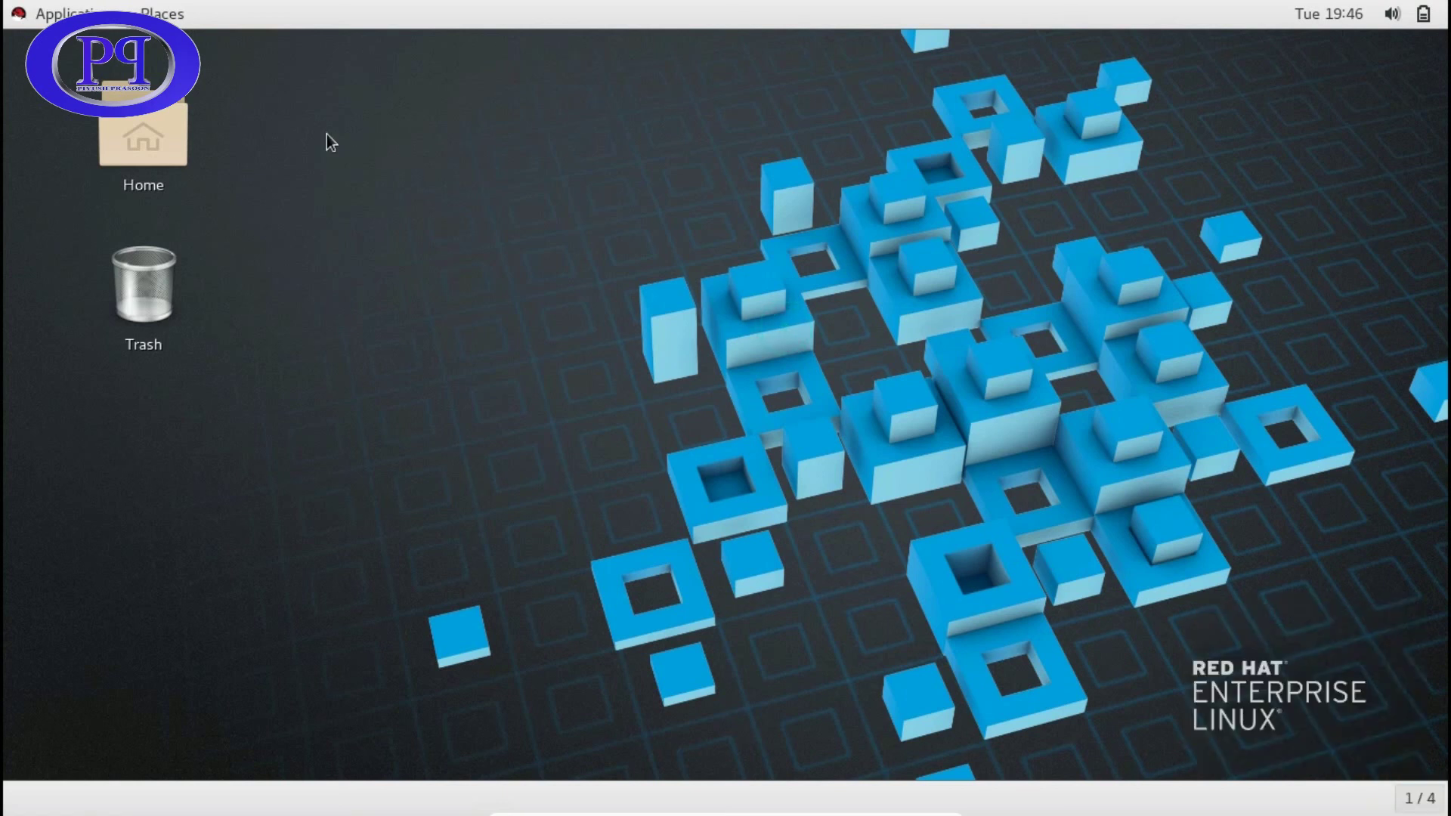
click(1423, 14)
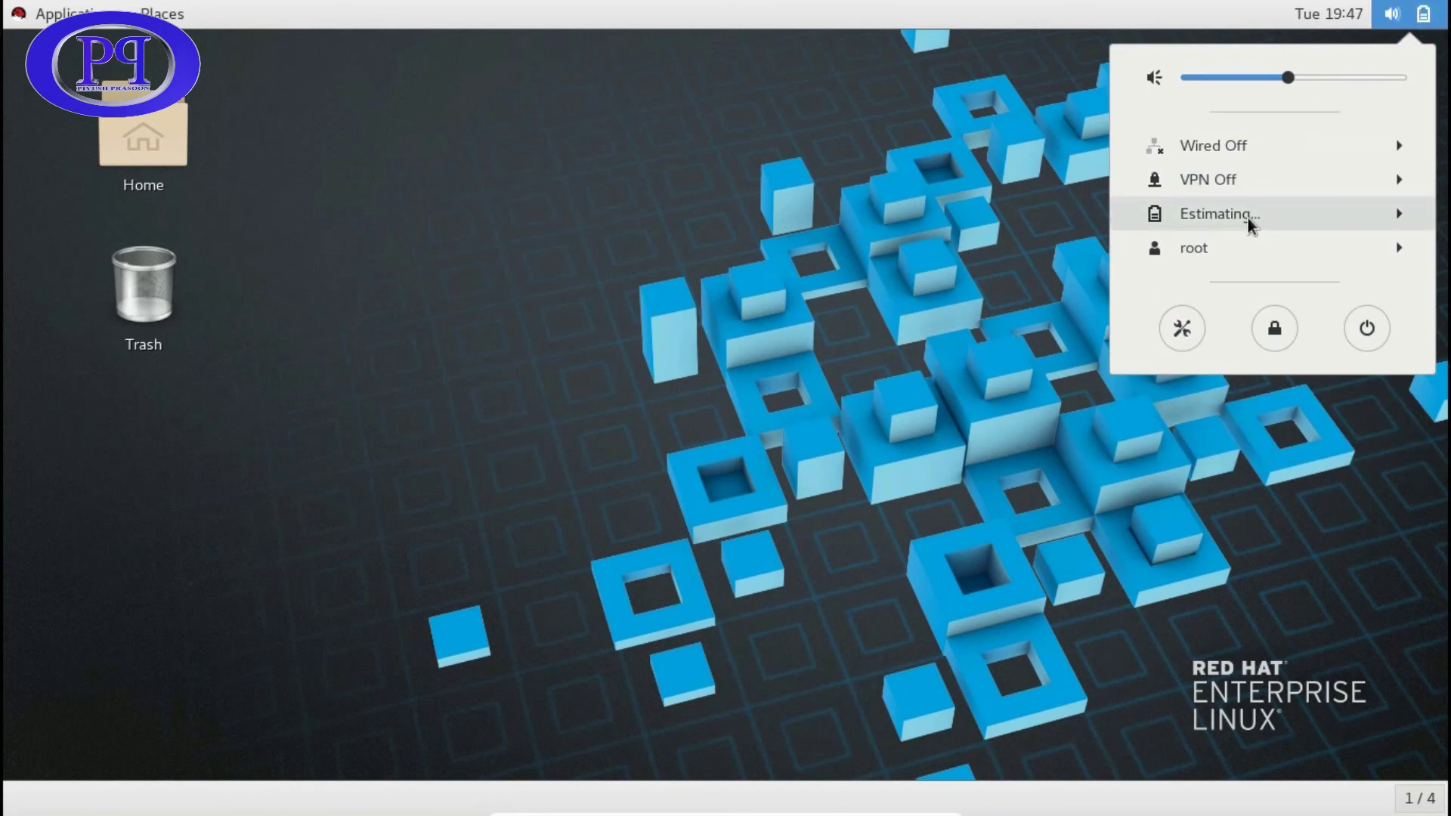
click(630, 94)
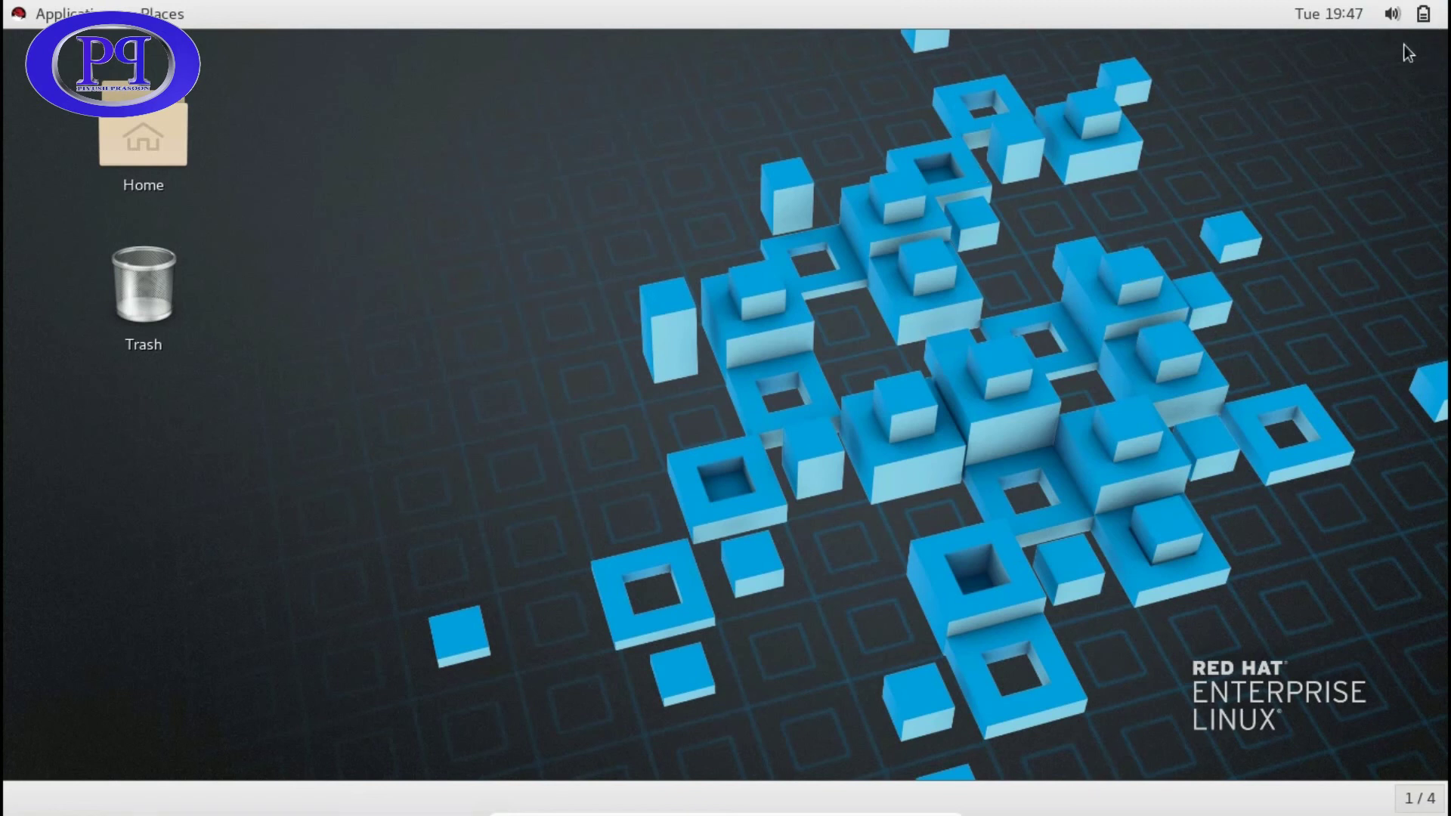
click(1423, 13)
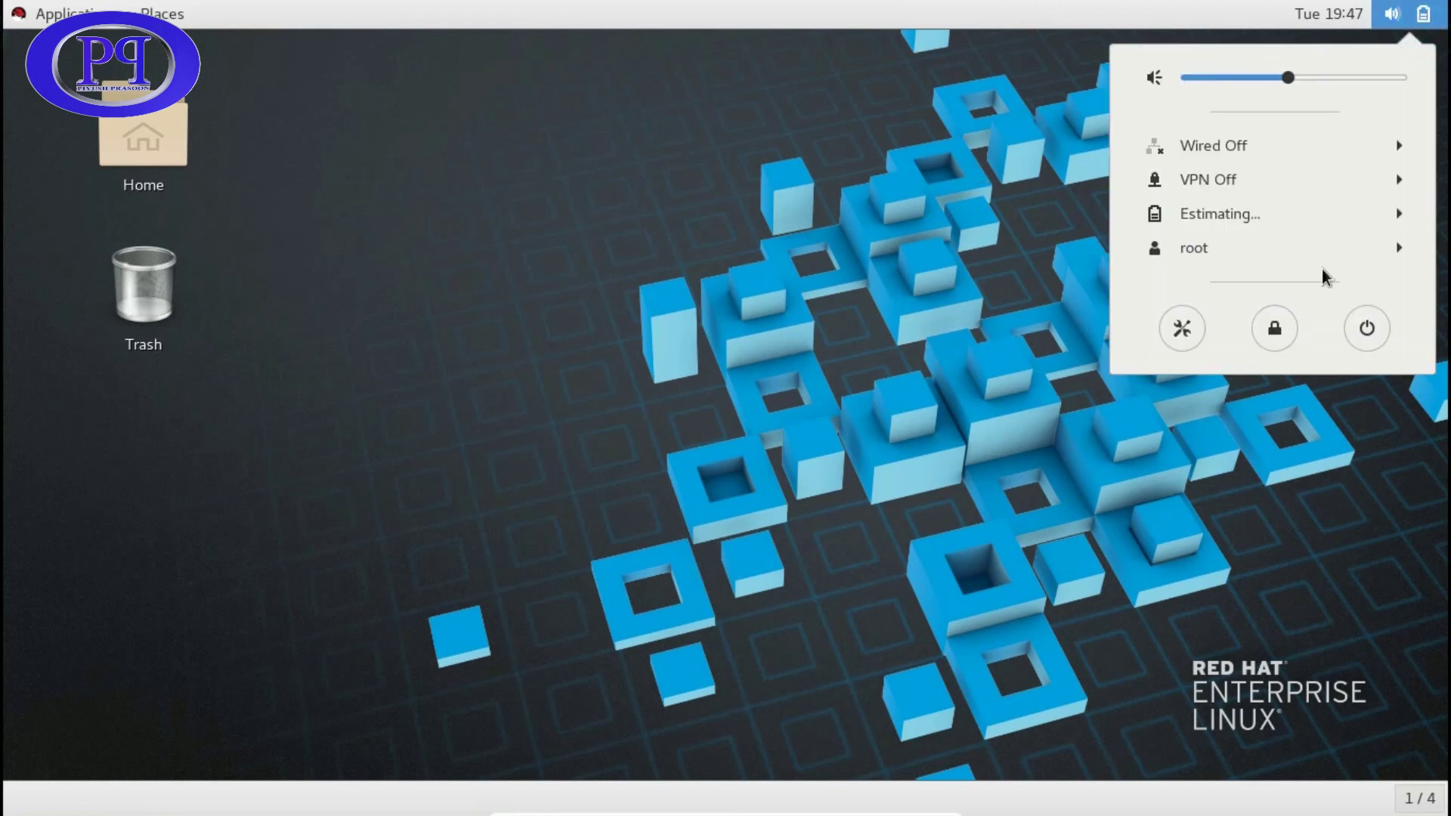
click(1354, 332)
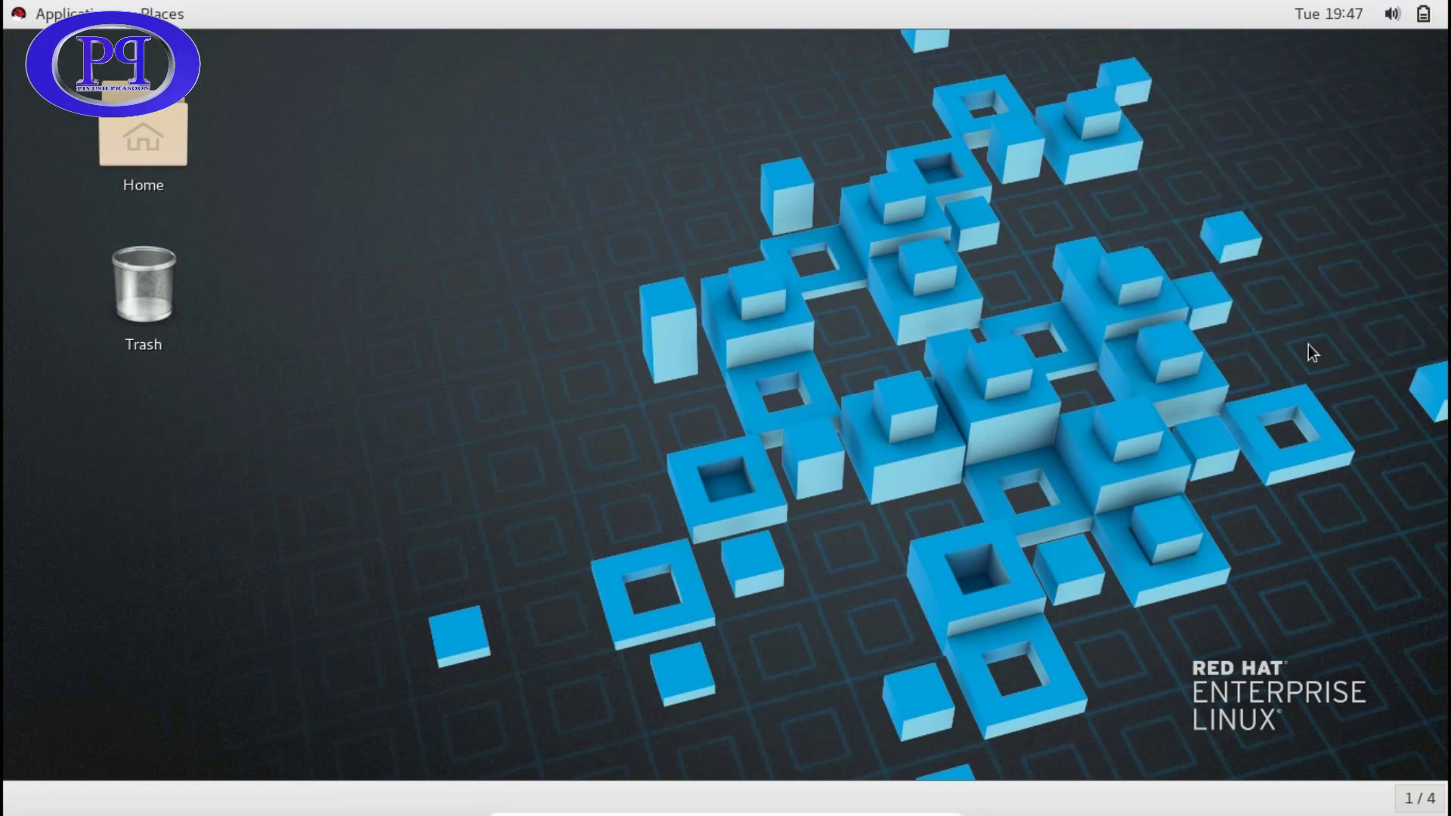
click(894, 479)
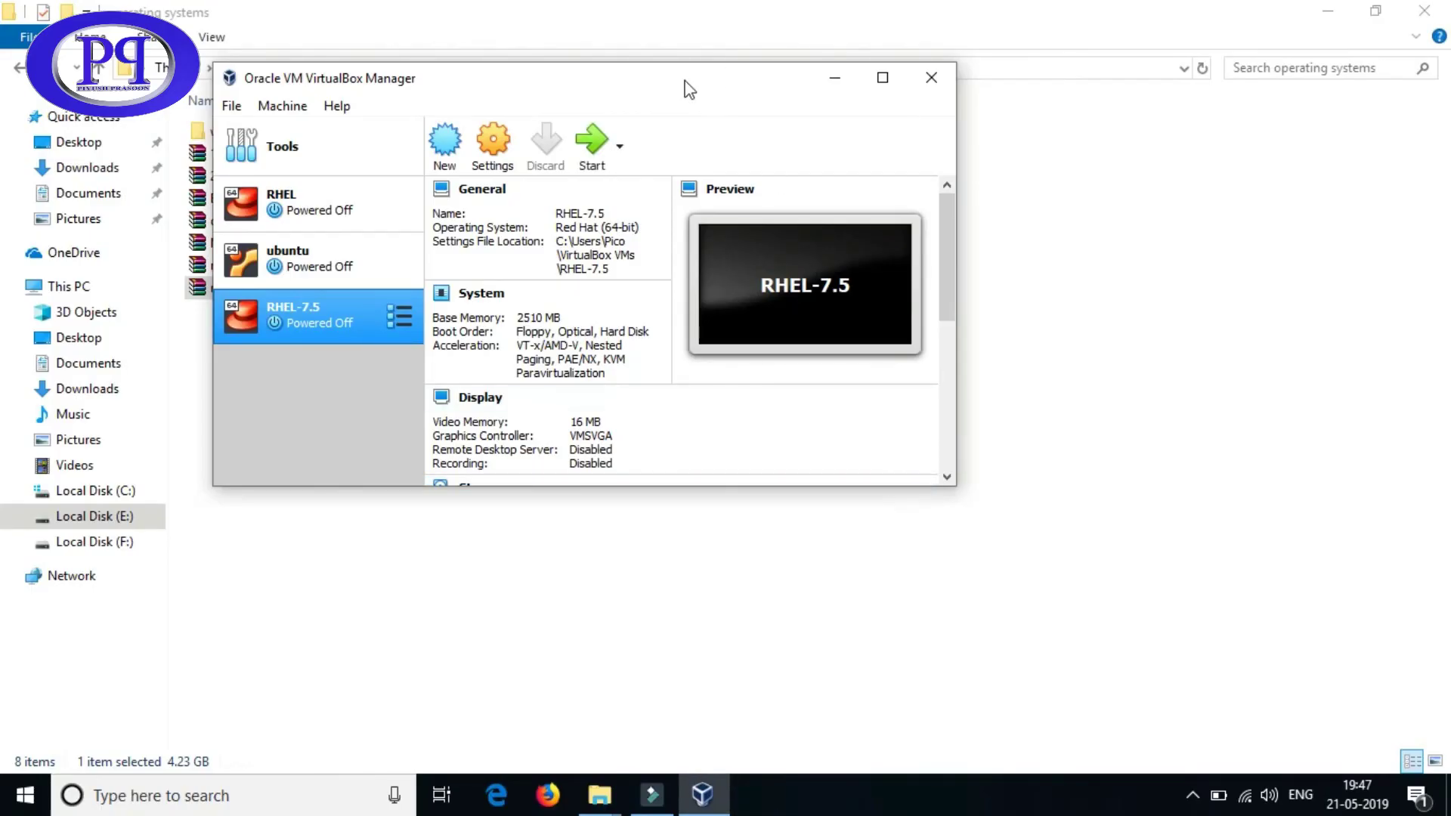
- Move the VirtualBox Manager window toward the centre of the screen
drag(684, 83, 919, 155)
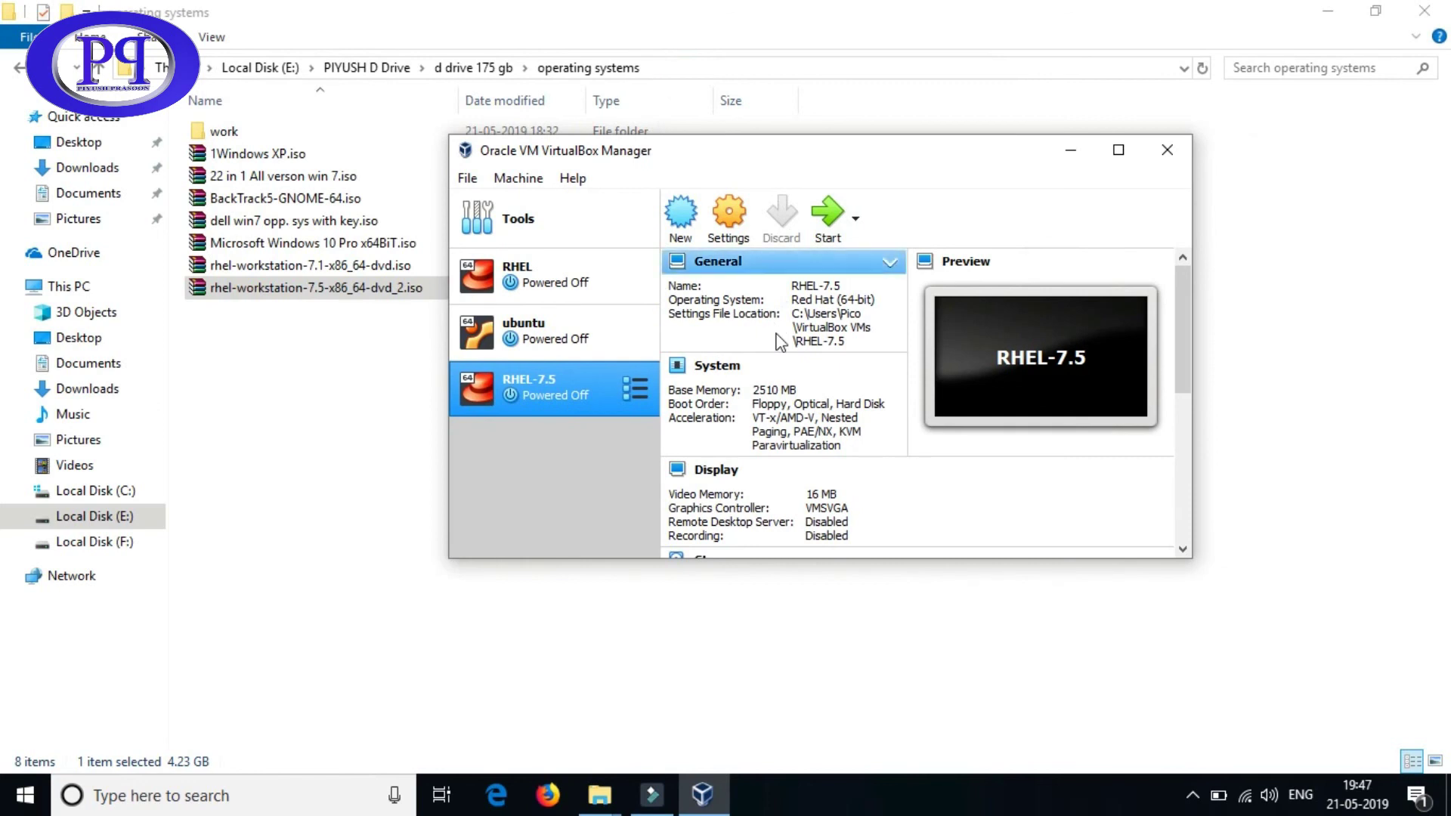